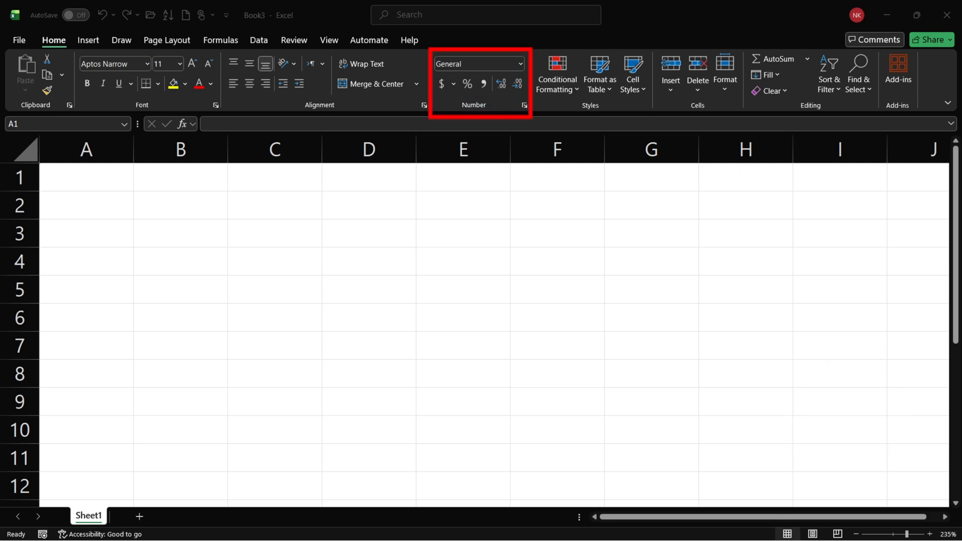
Enter the person's full name in cell A1 and widen column A to about twice its width.
scroll(188, 247, up, 2)
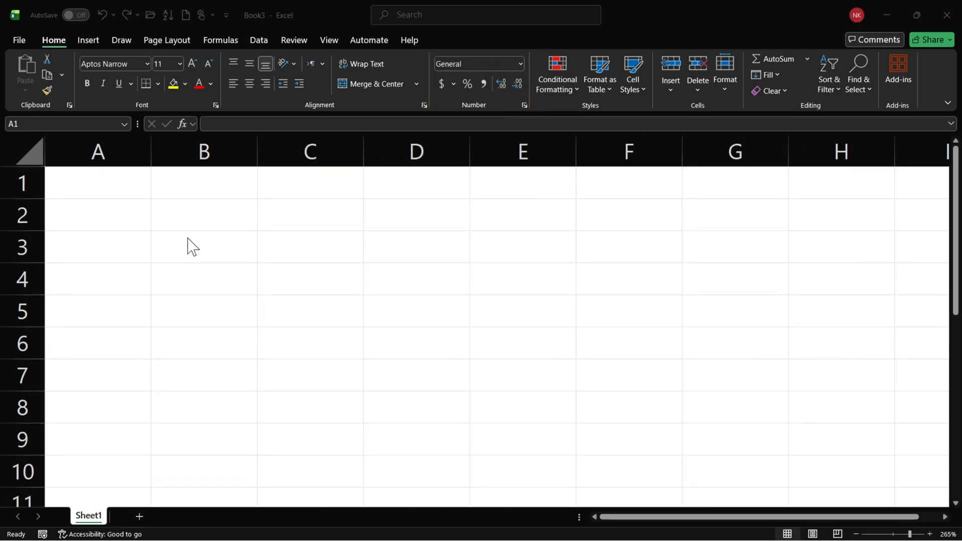
click(121, 197)
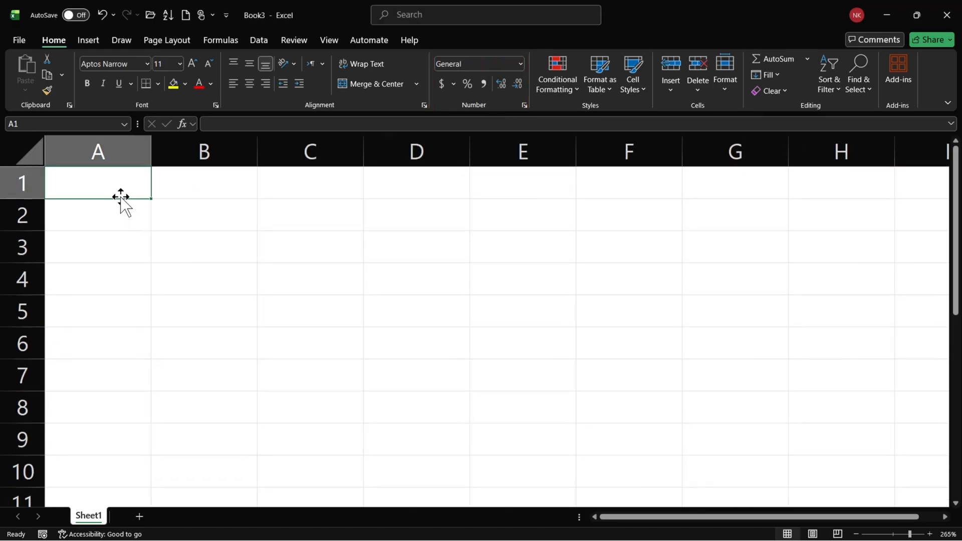
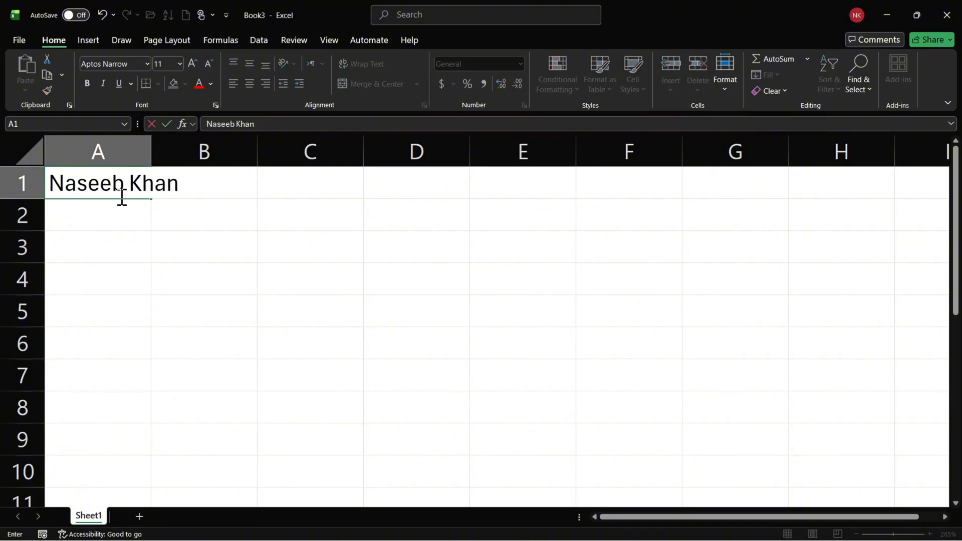
key(Return)
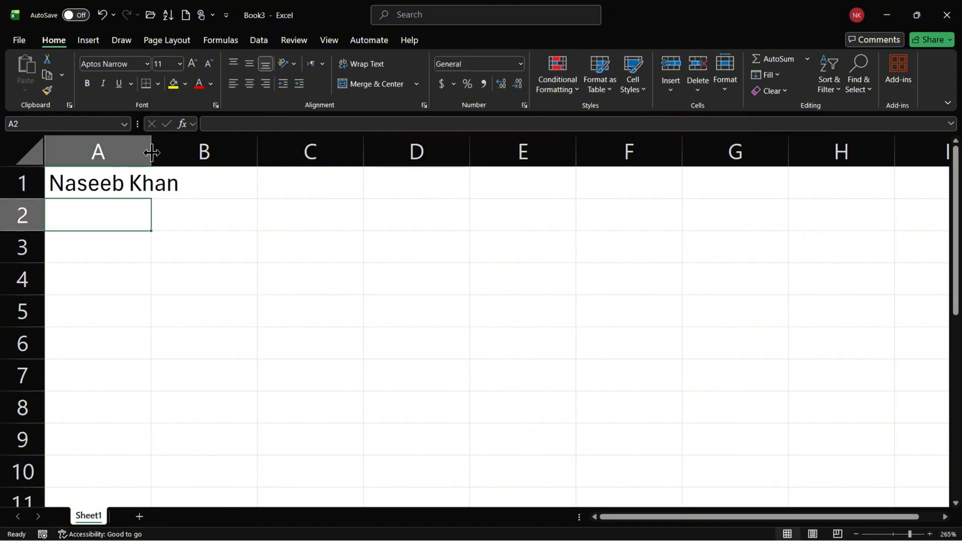
drag(152, 152, 256, 162)
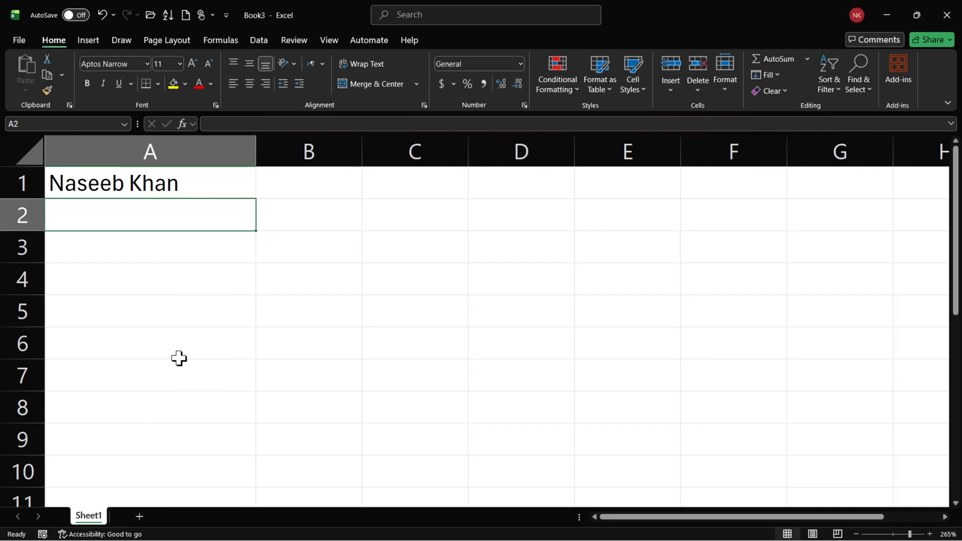
Enter 99999 in cell A2, directly below the name.
click(135, 193)
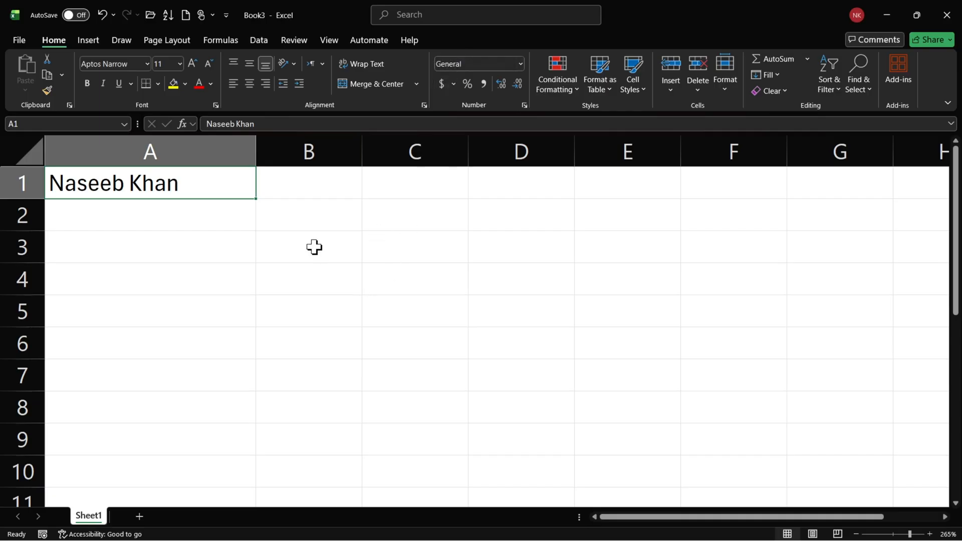
click(220, 226)
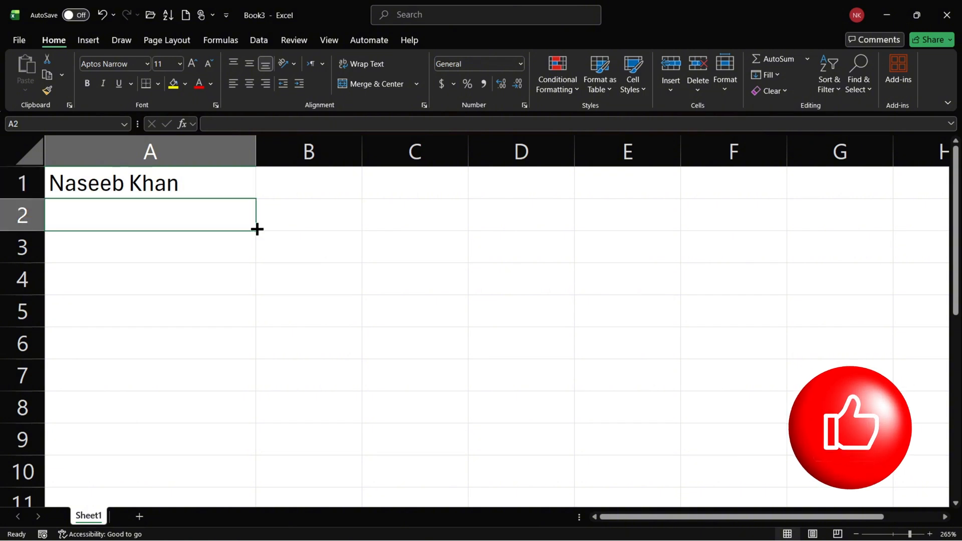
text(9)
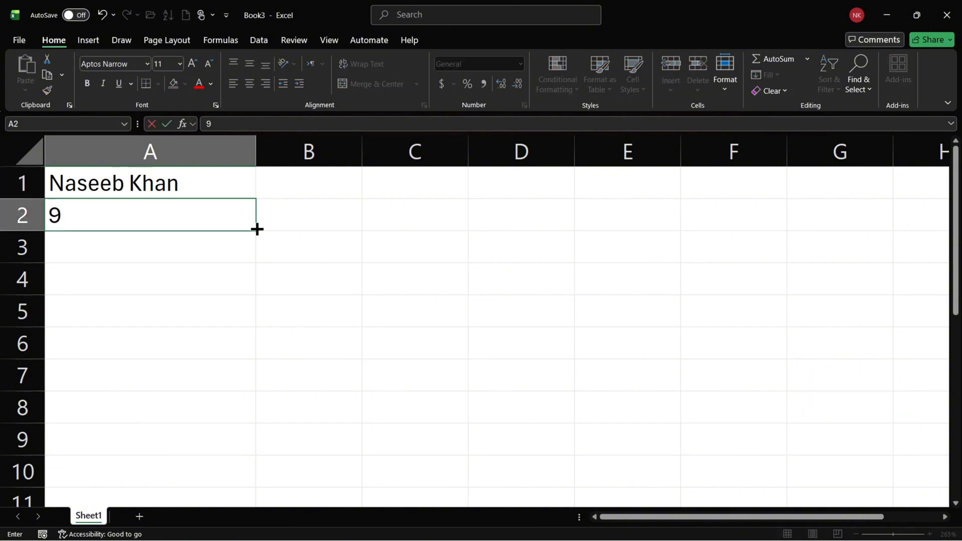
text(9999)
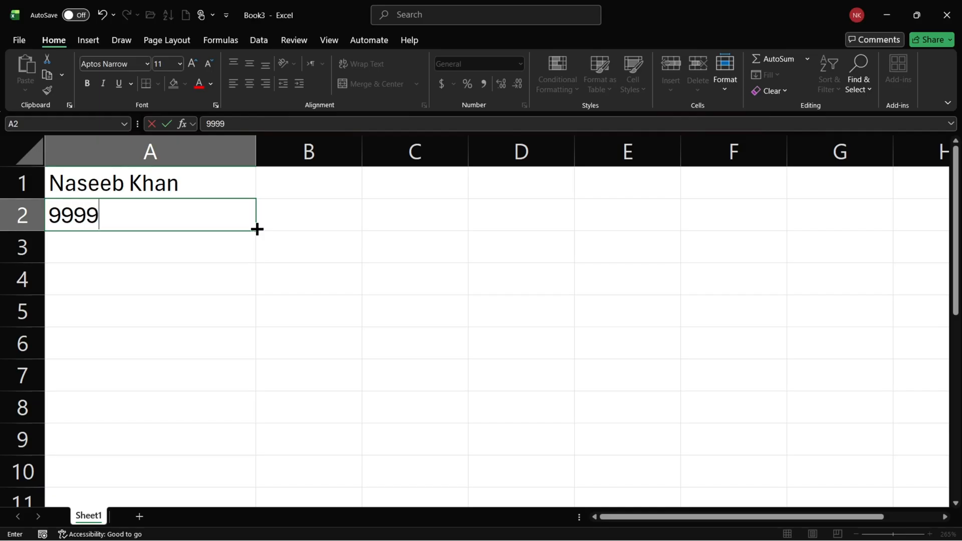
key(ctrl+Return)
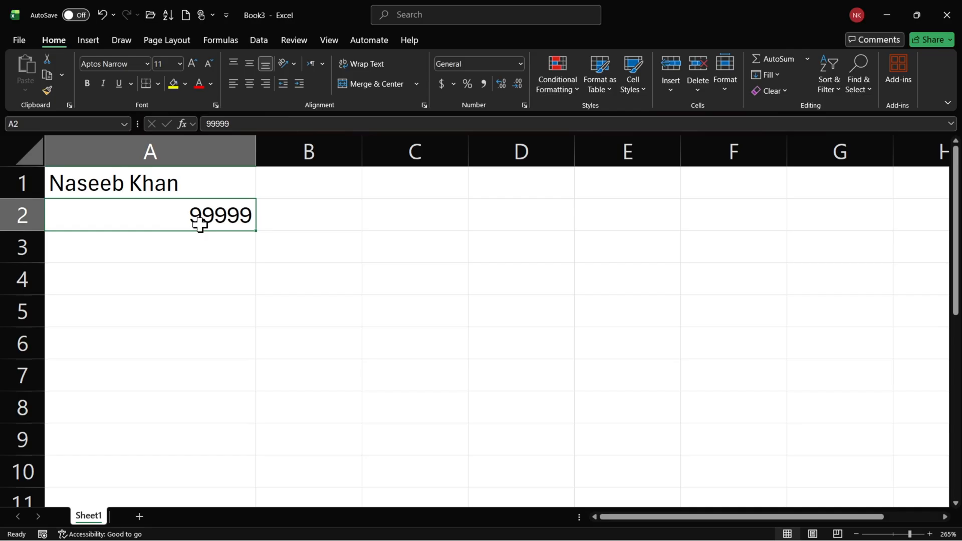
Try centring the contents of A1:A2 horizontally and vertically, and undo both alignment changes.
drag(173, 186, 187, 217)
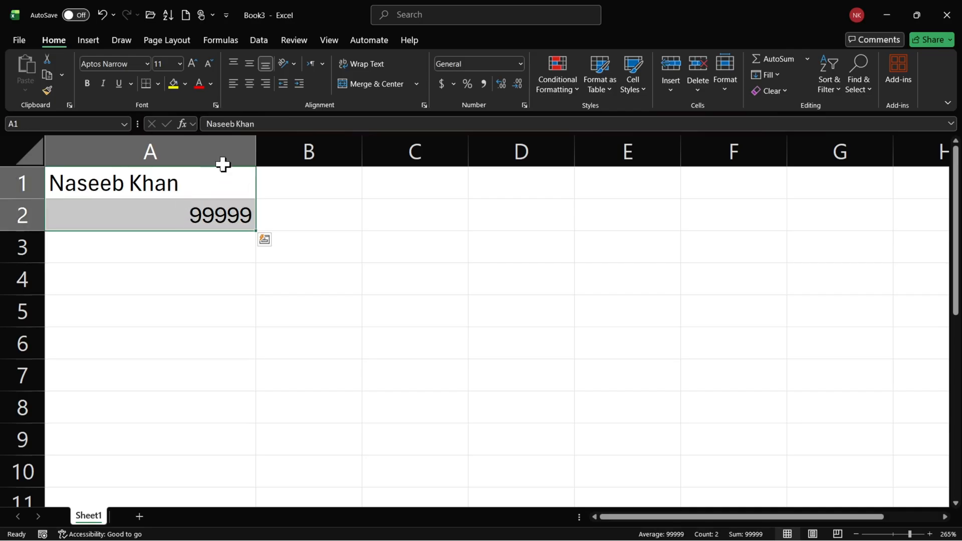
click(250, 83)
click(250, 63)
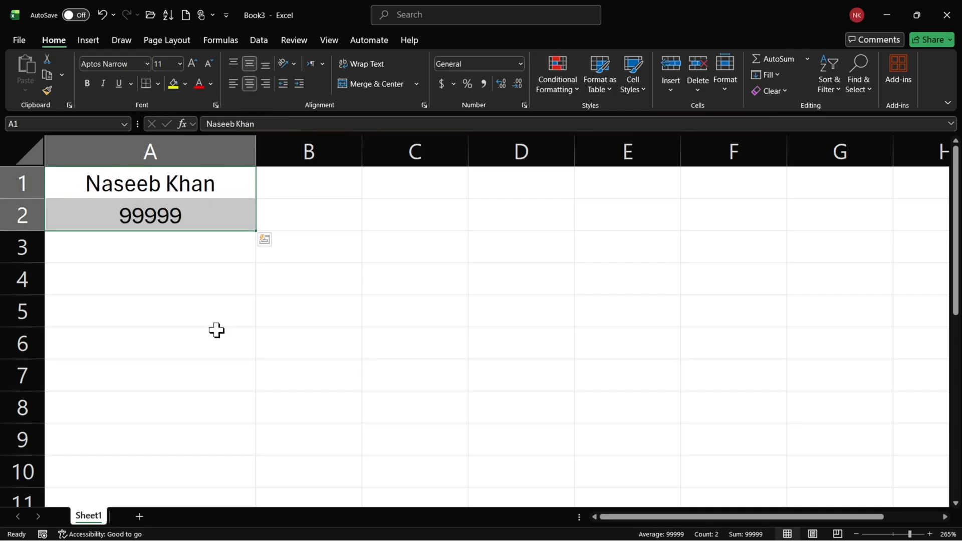
click(216, 331)
key(ctrl+z)
key(ctrl+z)
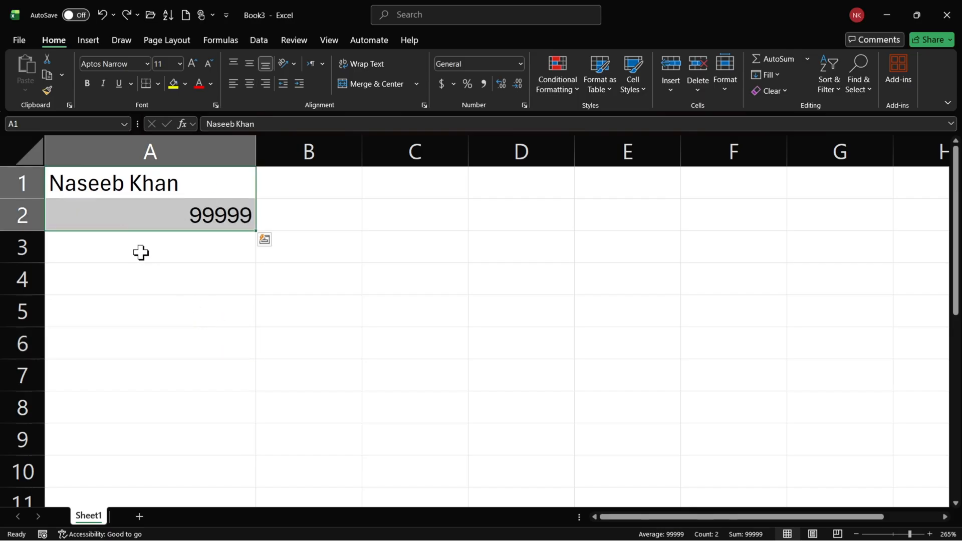
Fill the number in A2 down through cell A6.
click(176, 215)
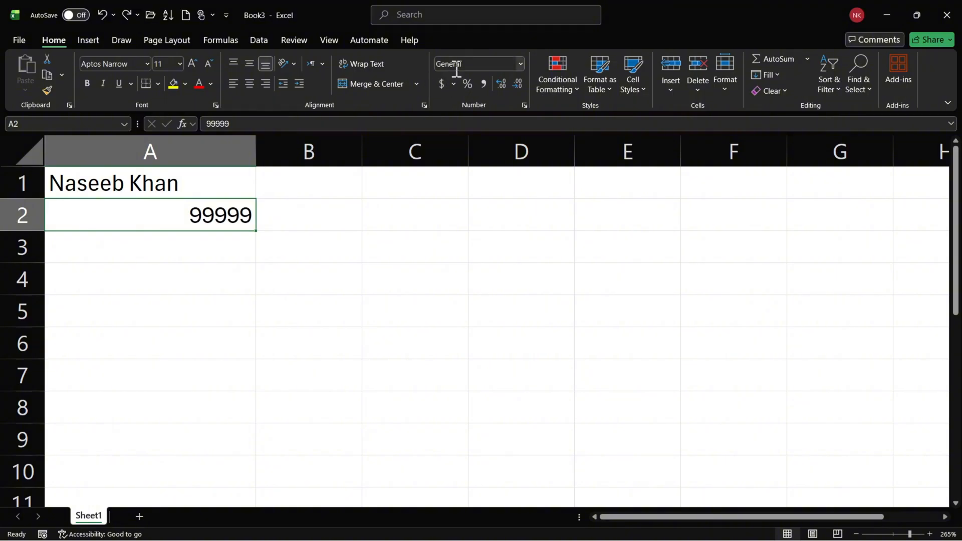
click(156, 187)
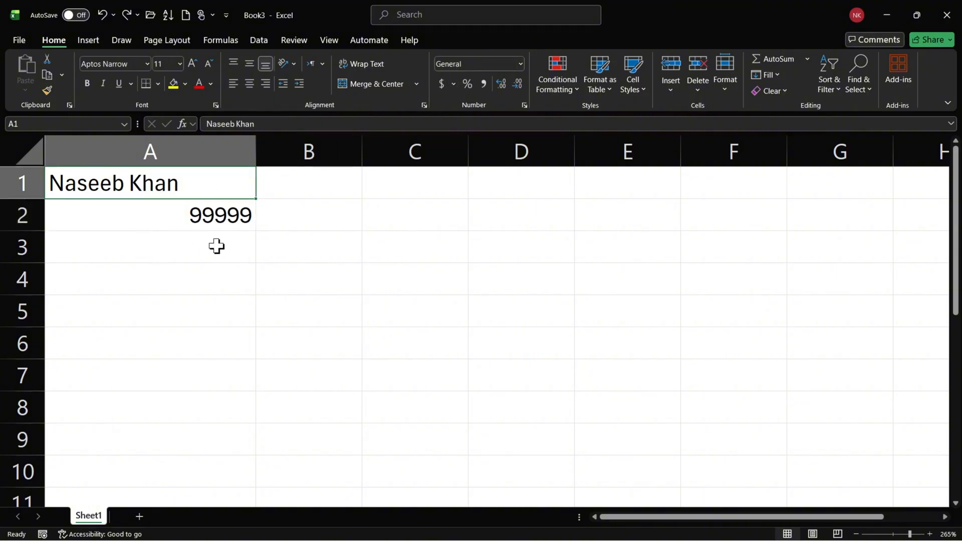
click(216, 215)
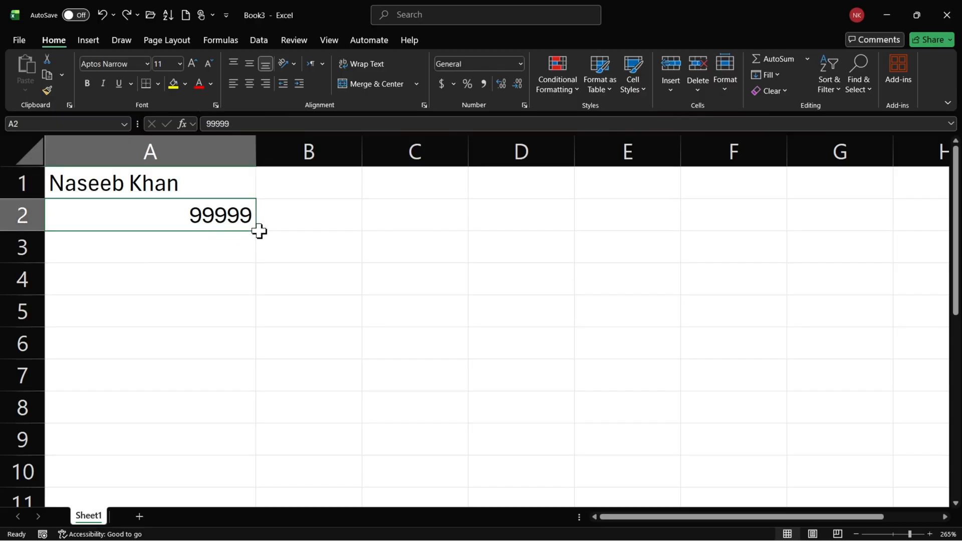
drag(257, 239, 254, 365)
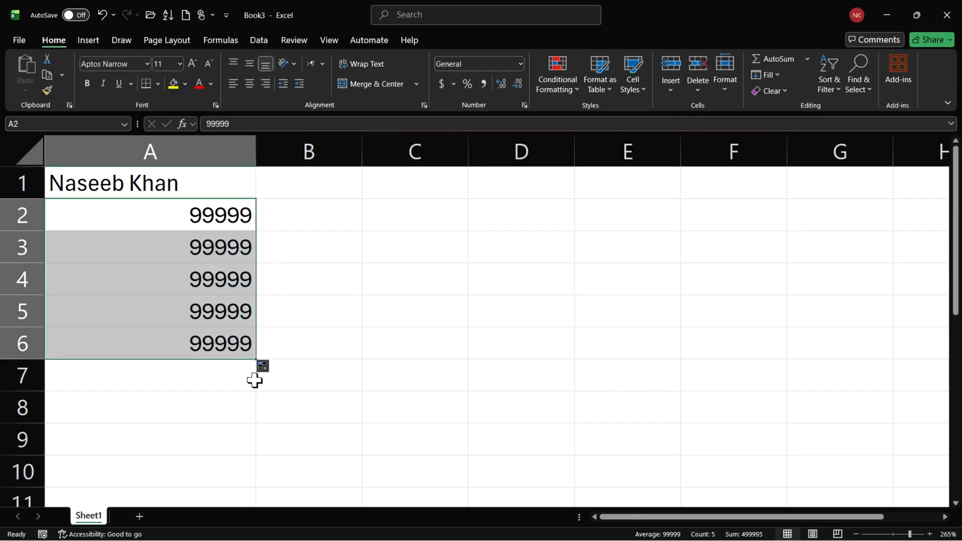
Change the number in cell A3 to -99999.
click(213, 260)
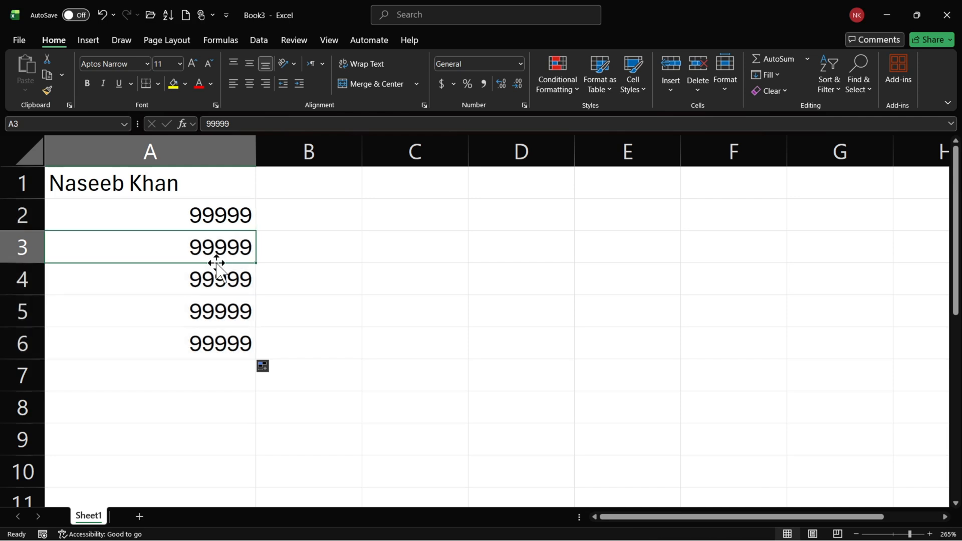
double_click(184, 248)
text(-)
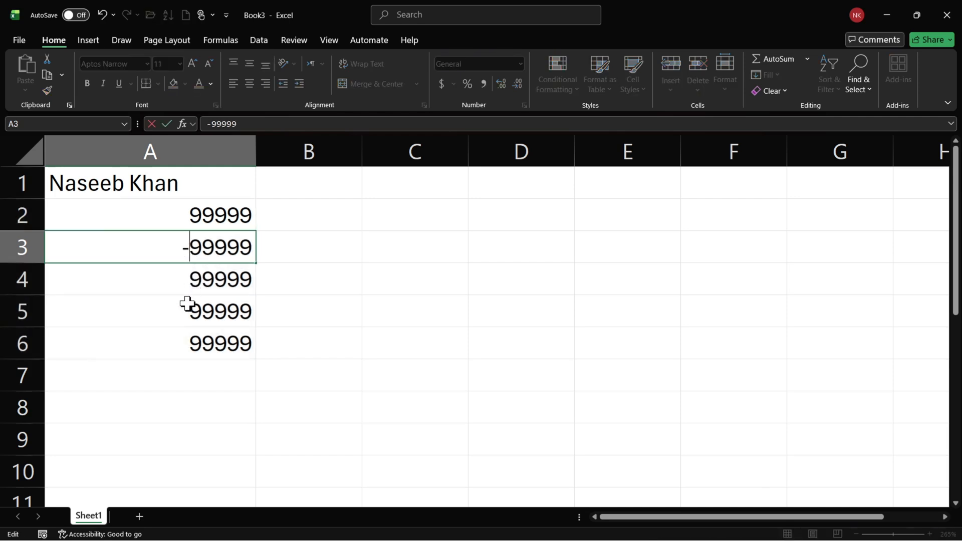
click(183, 312)
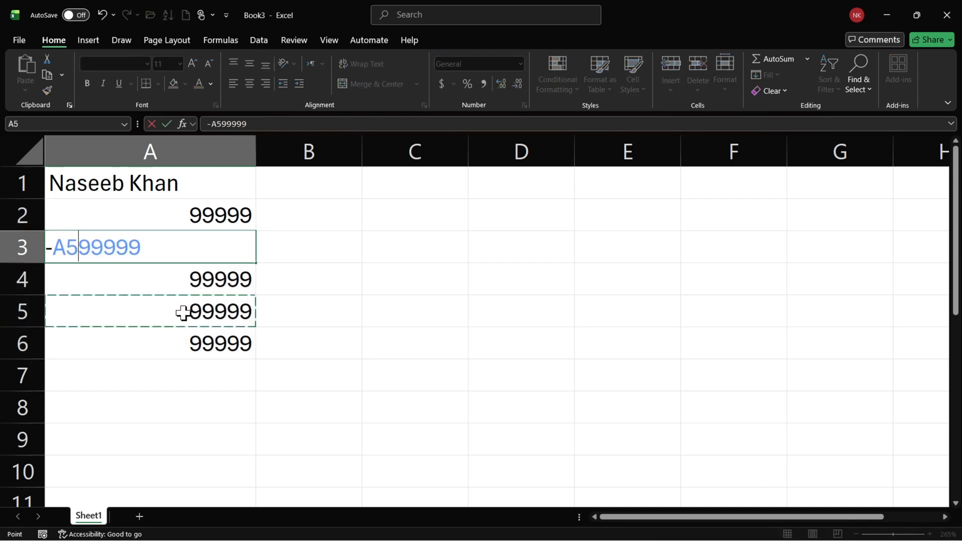
click(131, 255)
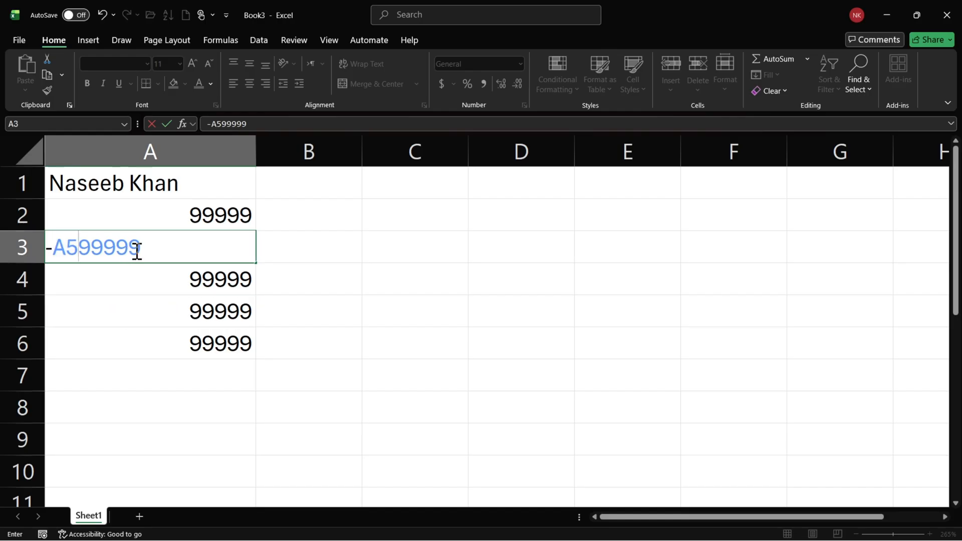
key(BackSpace)
key(BackSpace)
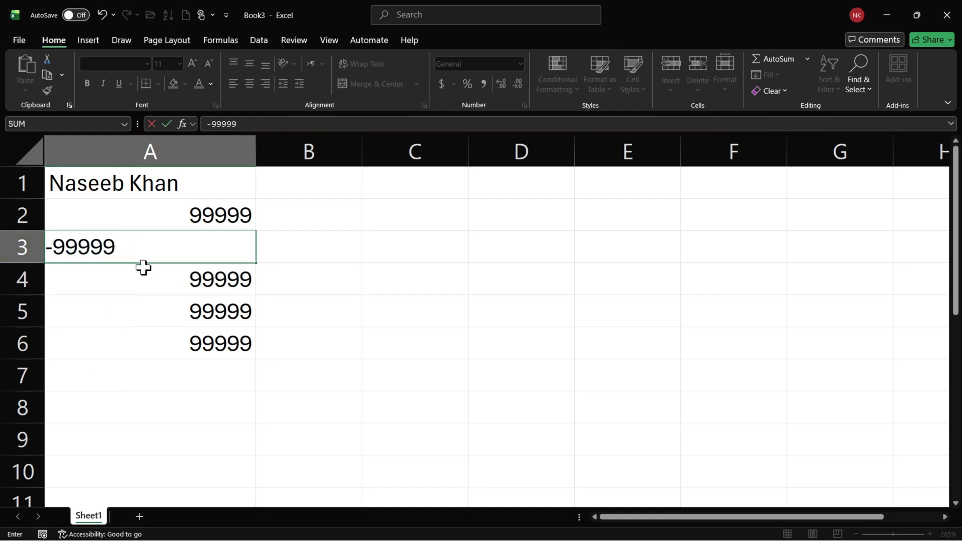
key(Return)
Change the number in cell A5 to -99999.
click(189, 247)
double_click(191, 310)
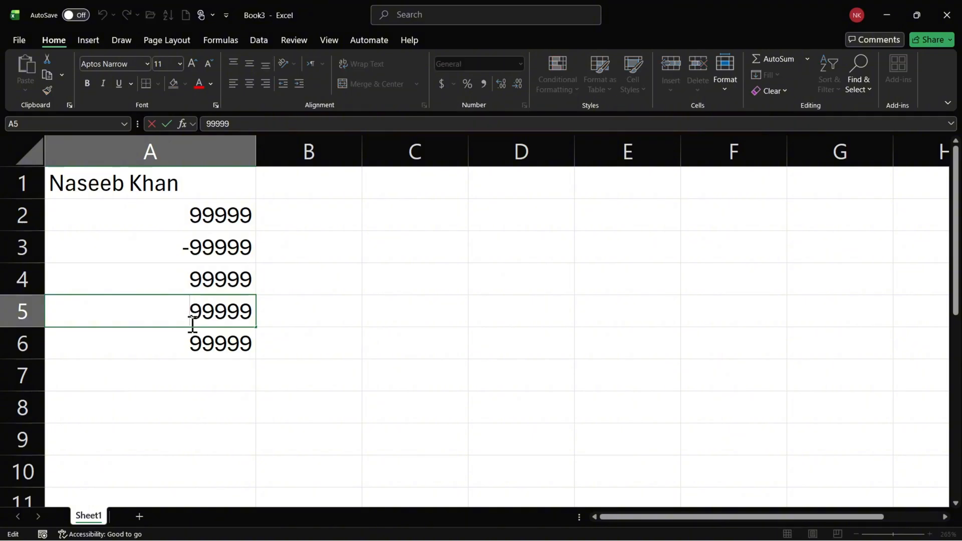
text(-)
key(Return)
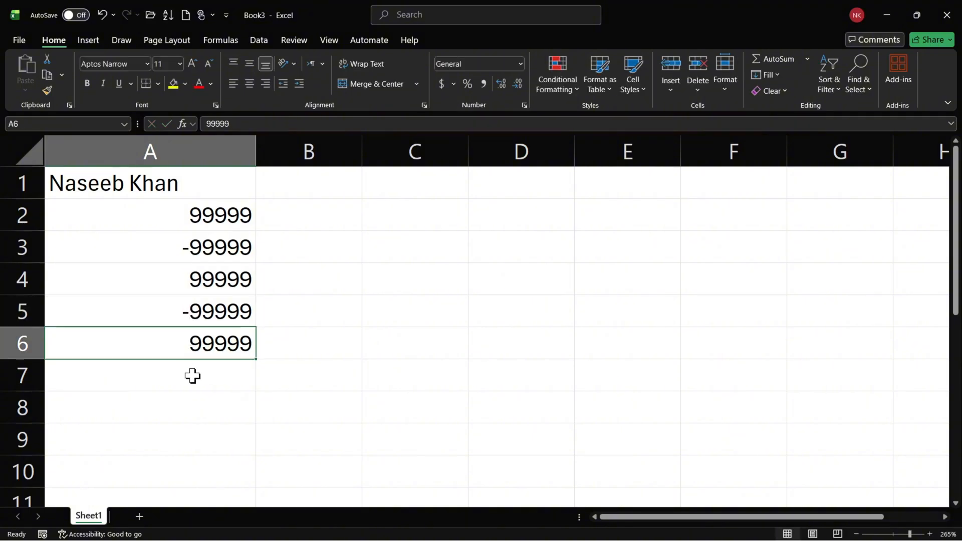
click(189, 313)
drag(188, 243, 195, 320)
click(200, 351)
drag(204, 216, 220, 340)
click(363, 335)
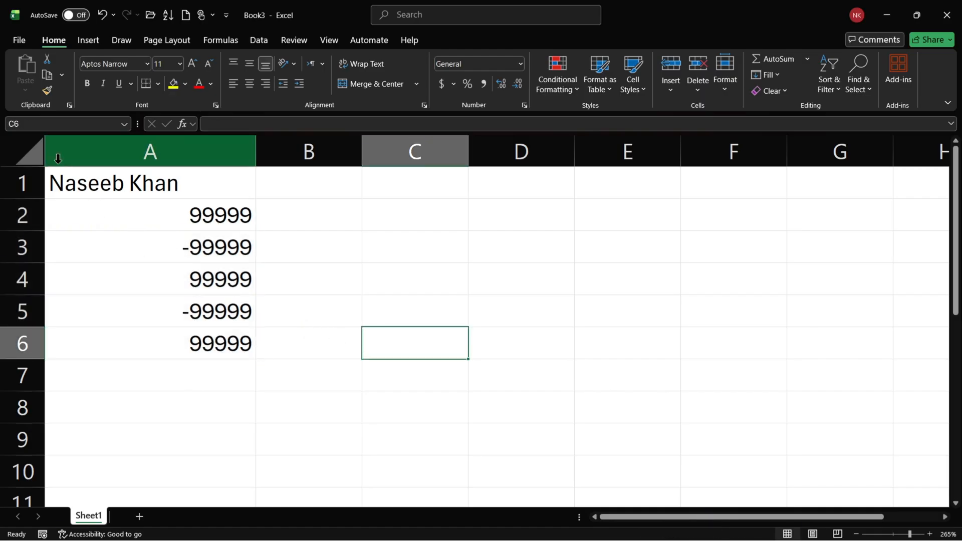
Try selecting the whole sheet, column A, row 3, the range A3:D3, column B and row 2 in turn.
click(37, 158)
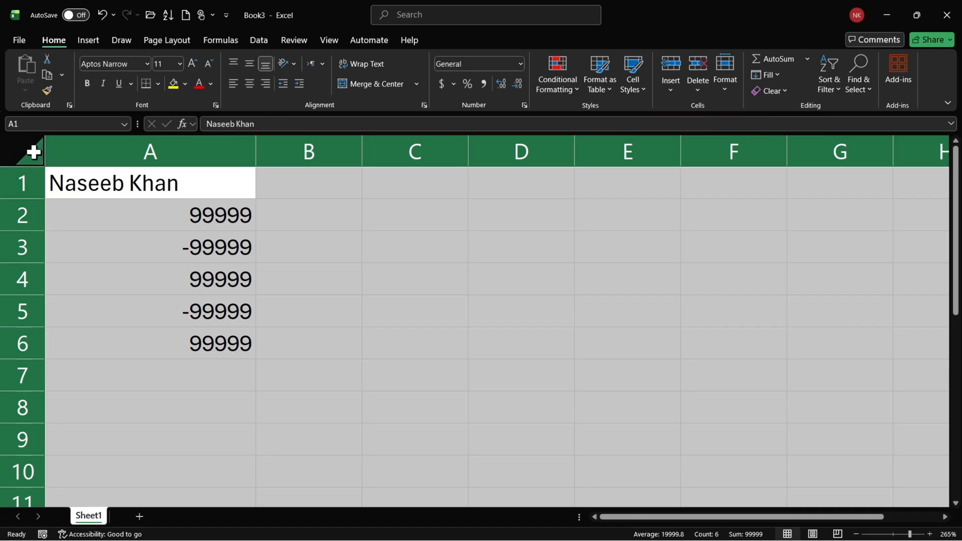
click(95, 251)
click(34, 160)
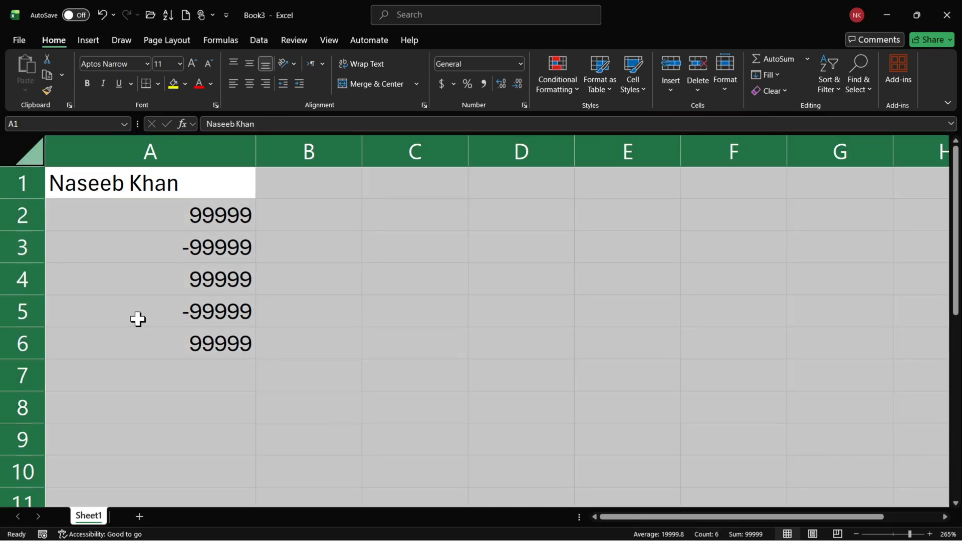
click(145, 273)
click(172, 153)
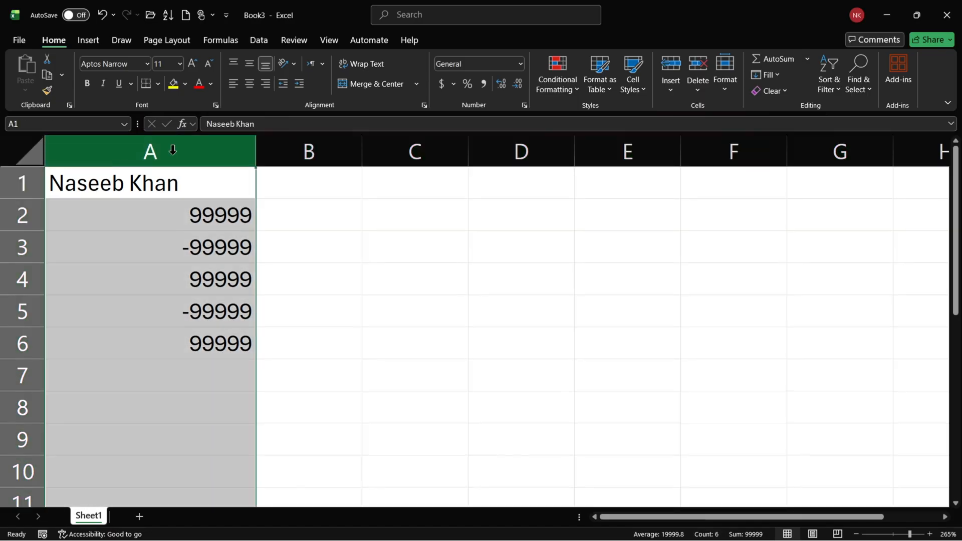
click(178, 248)
click(35, 247)
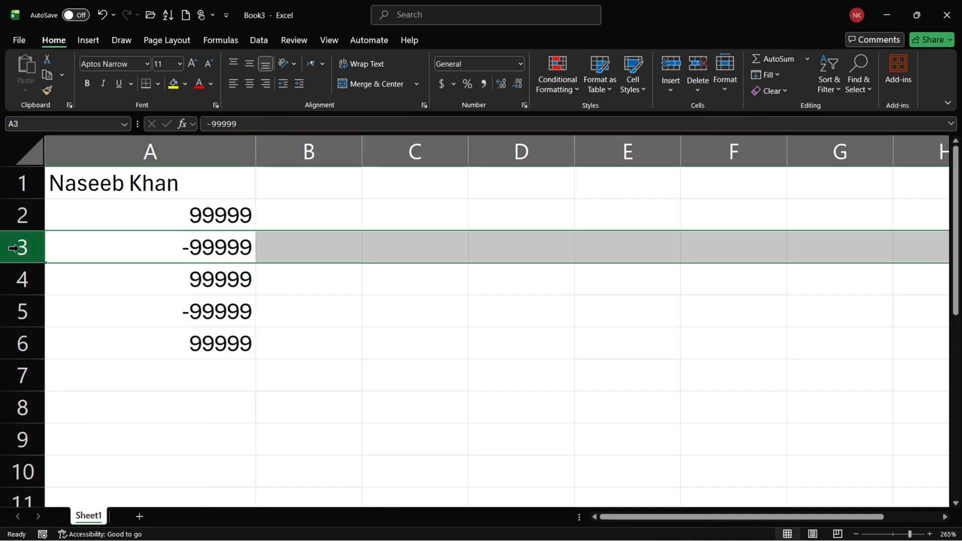
drag(187, 248, 475, 244)
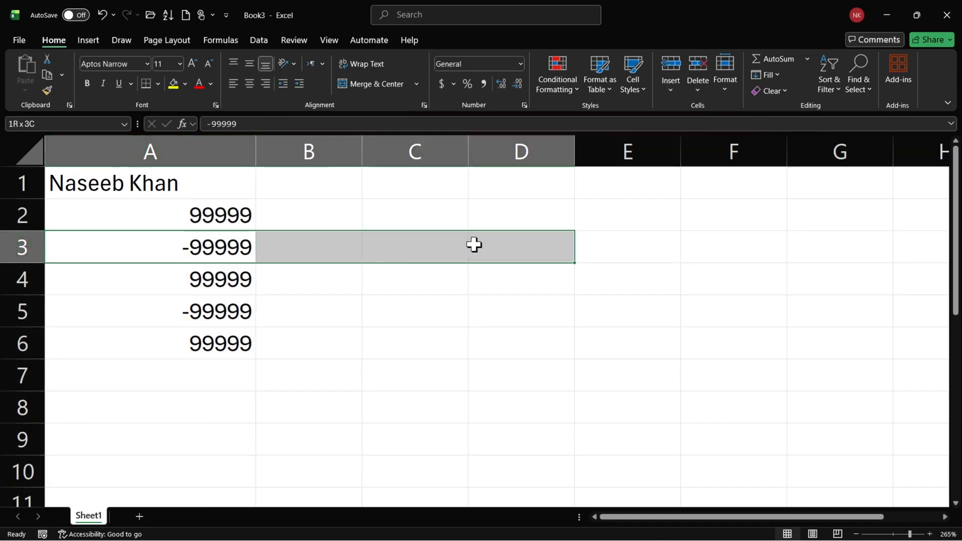
click(19, 245)
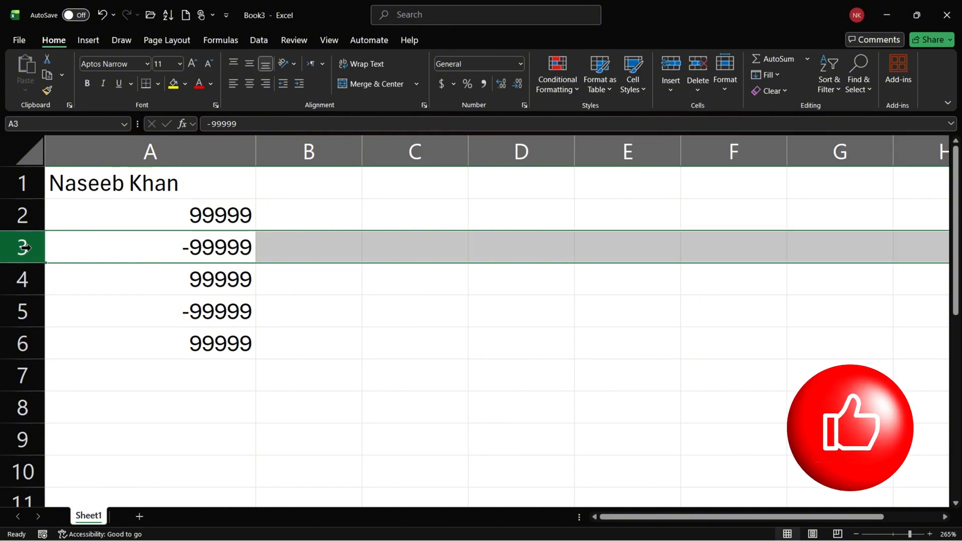
click(292, 146)
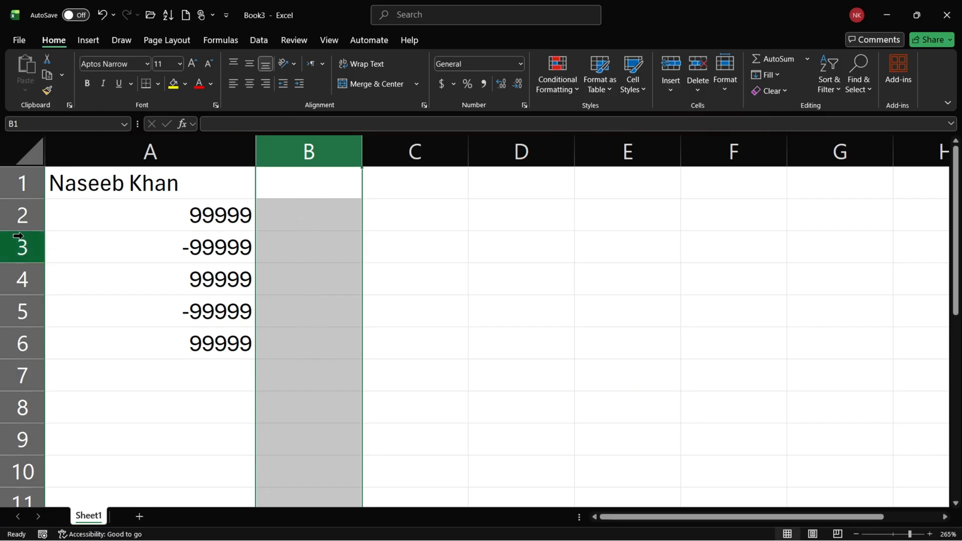
click(21, 219)
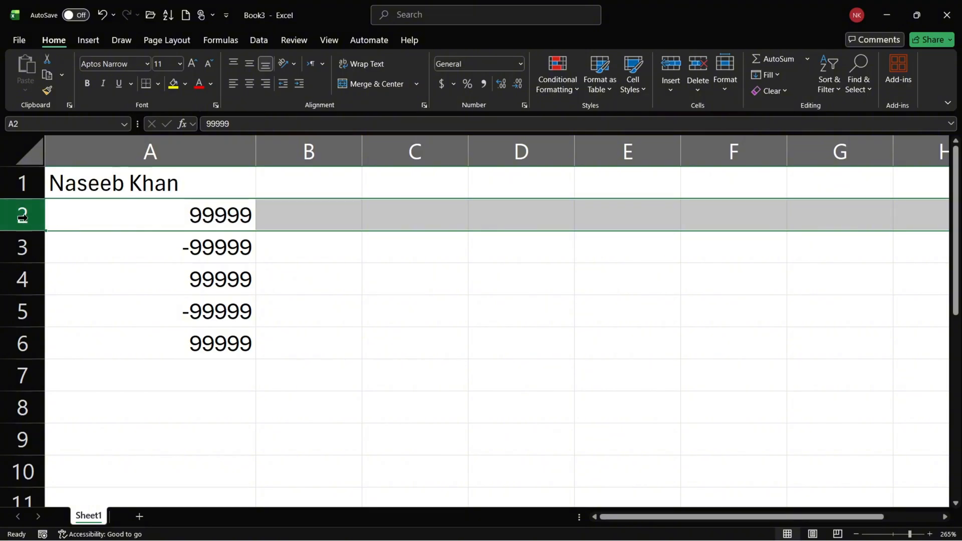
click(190, 217)
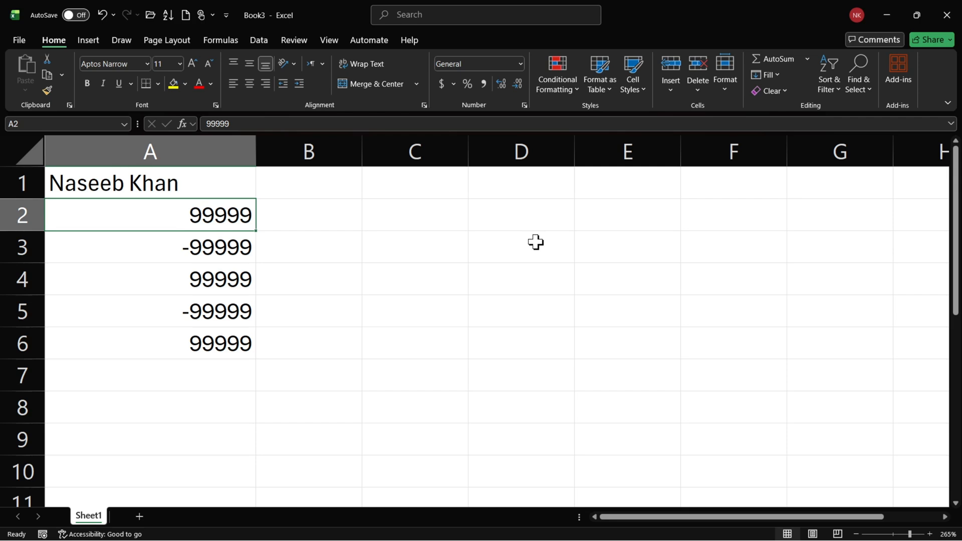
Open the cell formatting settings for the whole sheet and examine the alignment, font, border, fill and protection options.
click(39, 161)
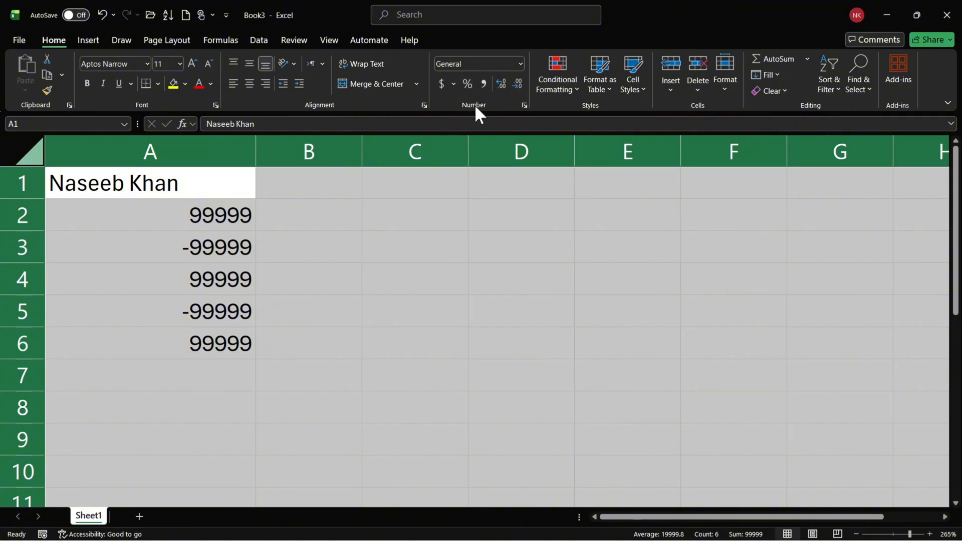
click(524, 104)
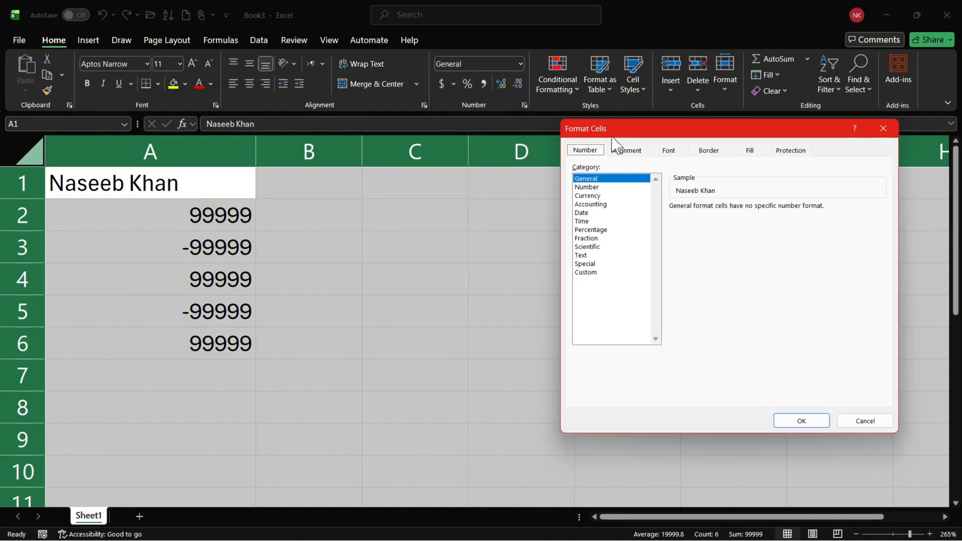
drag(620, 133, 533, 123)
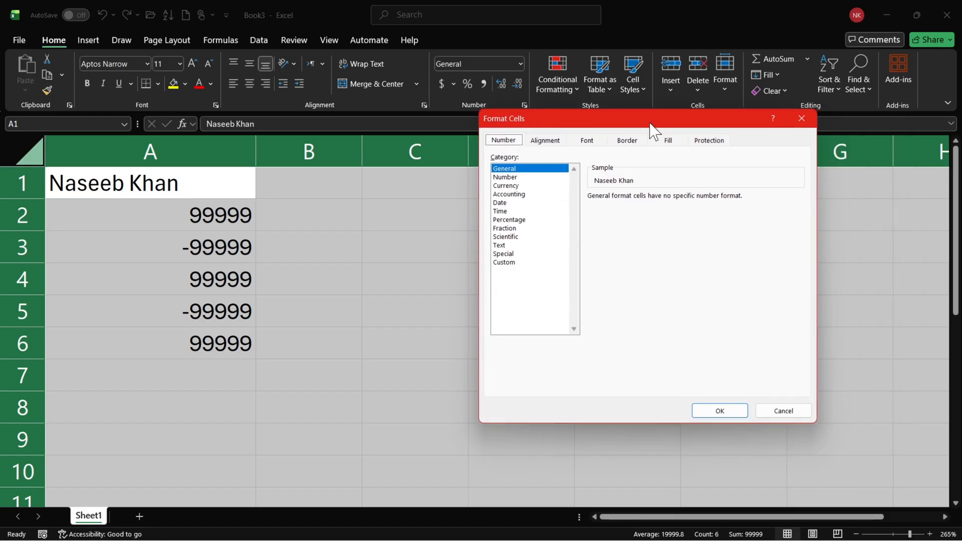
drag(647, 124, 602, 122)
click(504, 142)
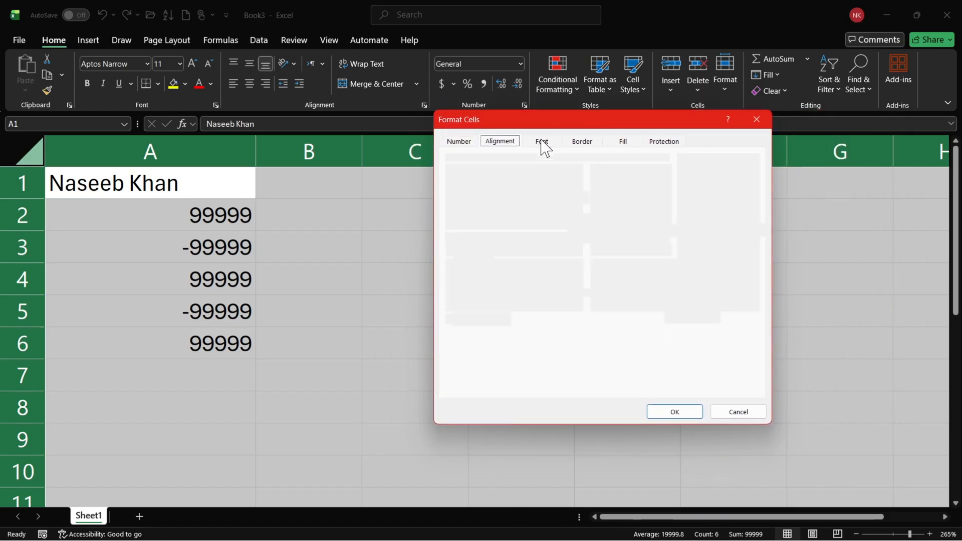
click(582, 141)
click(623, 142)
click(665, 141)
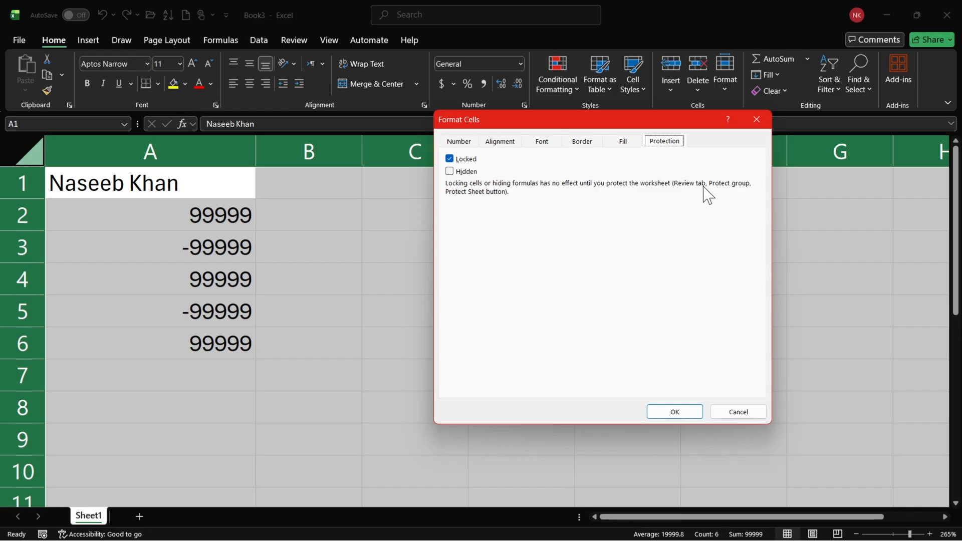
click(514, 142)
click(541, 142)
click(582, 143)
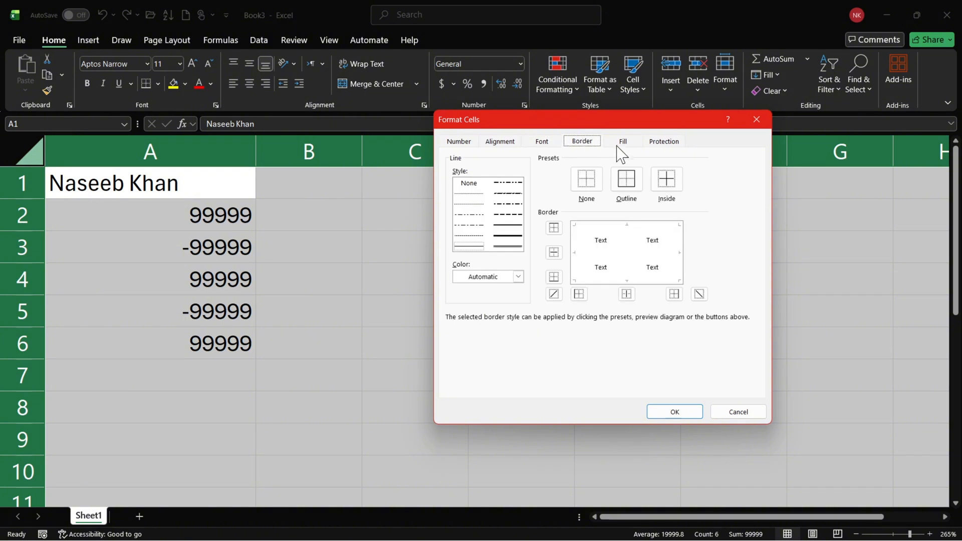
click(623, 143)
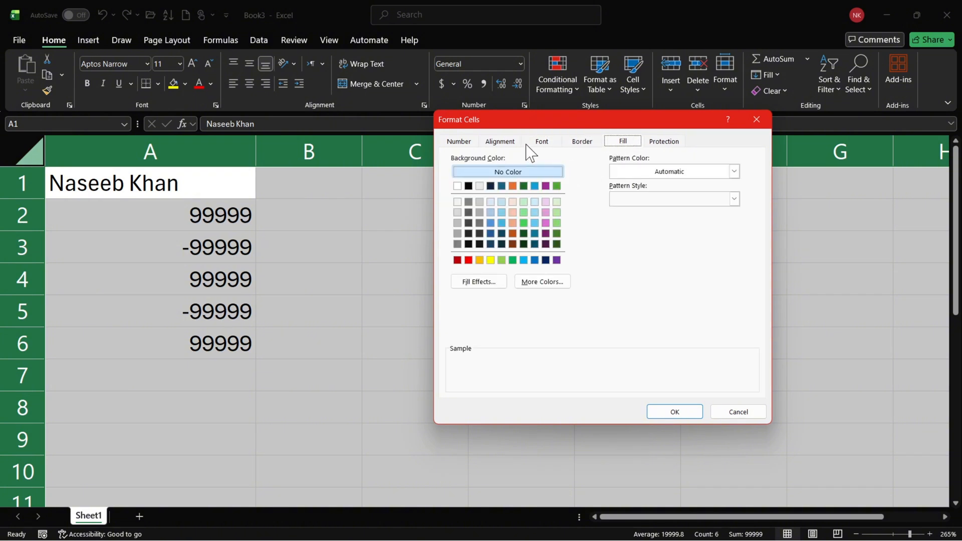
click(468, 146)
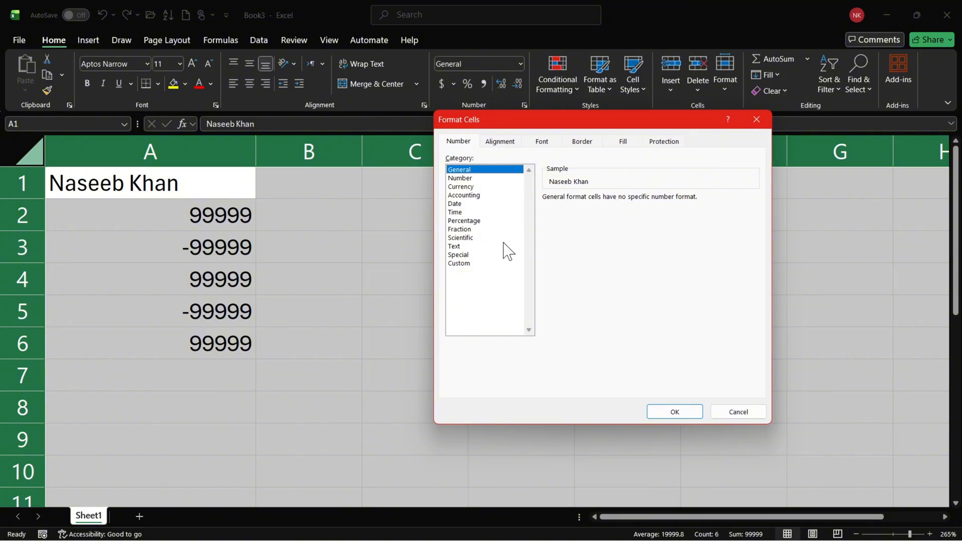
Hide the contents of the whole sheet by applying the custom number format ;;; to all cells.
click(481, 272)
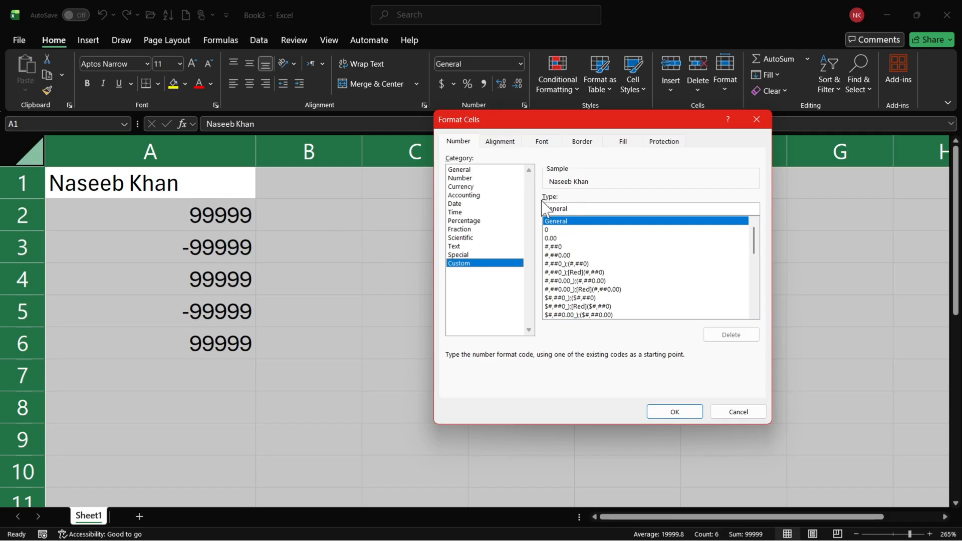
click(579, 207)
text(;;;)
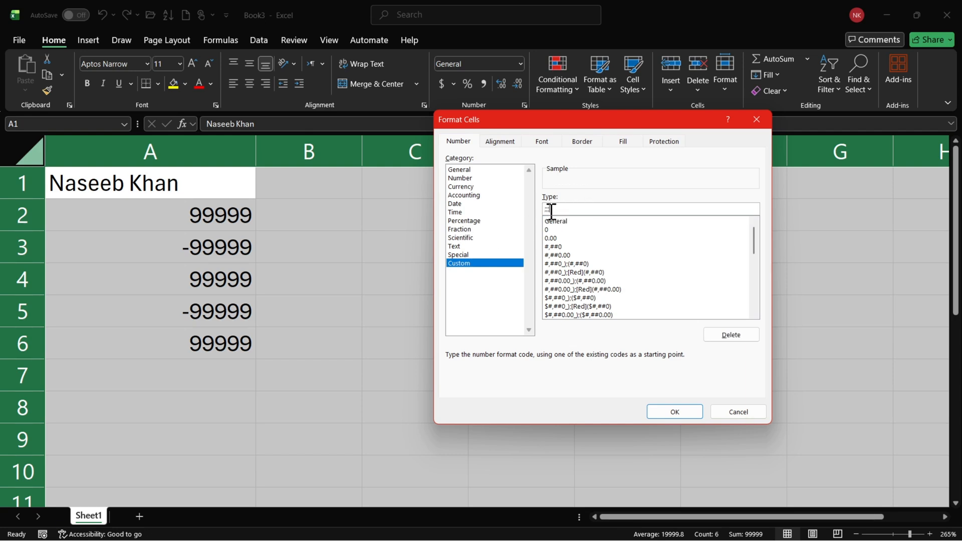
drag(558, 210, 472, 209)
click(672, 410)
click(356, 279)
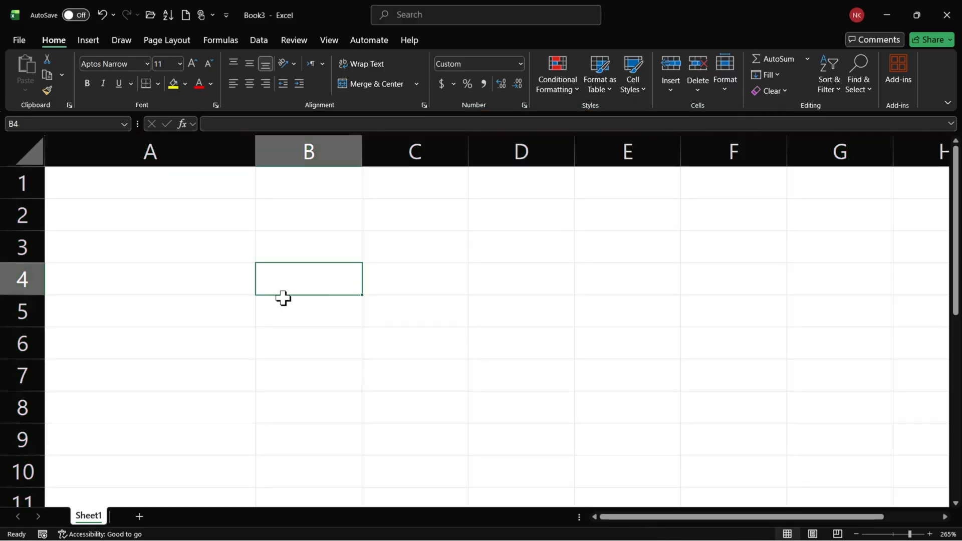
Enter the sample text asdfasd in cell E3.
click(664, 234)
text(asdfas)
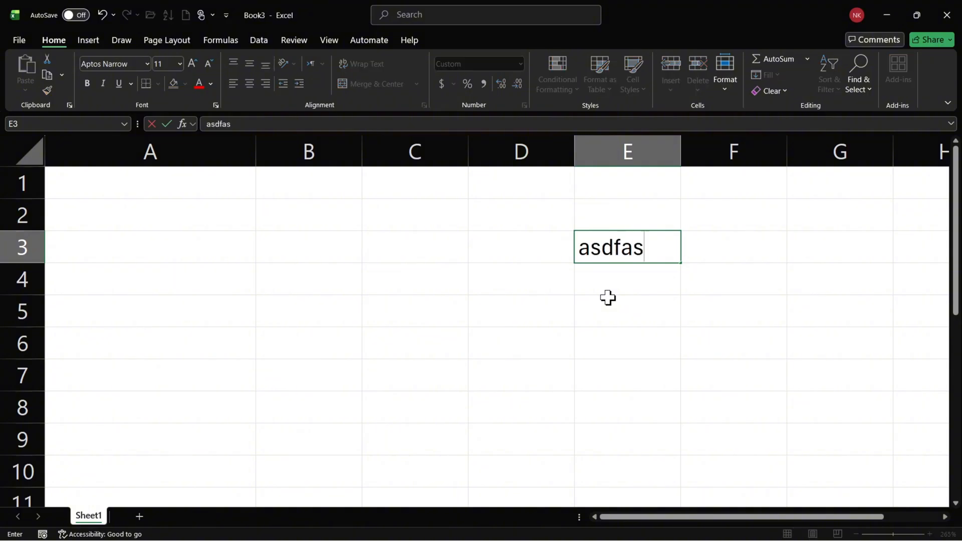
text(d)
key(Return)
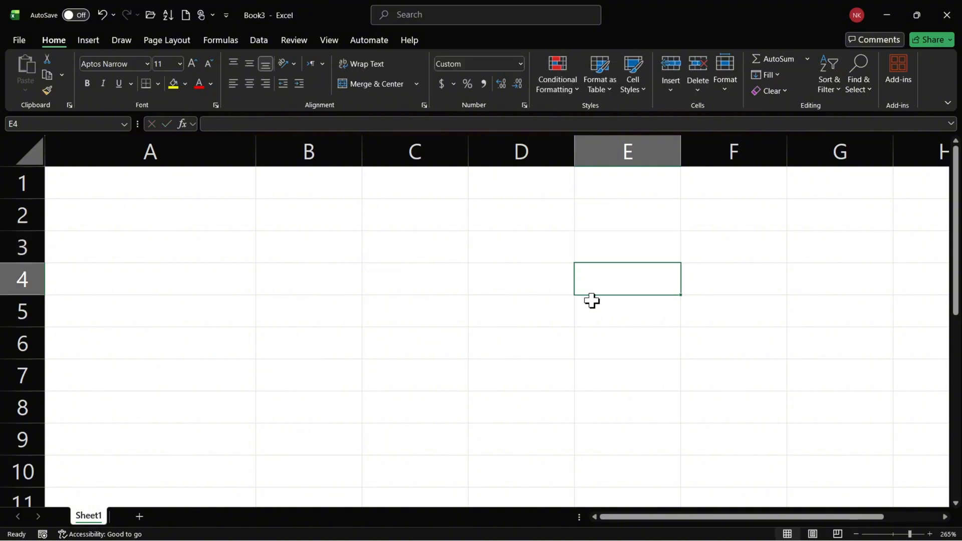
click(520, 281)
click(507, 253)
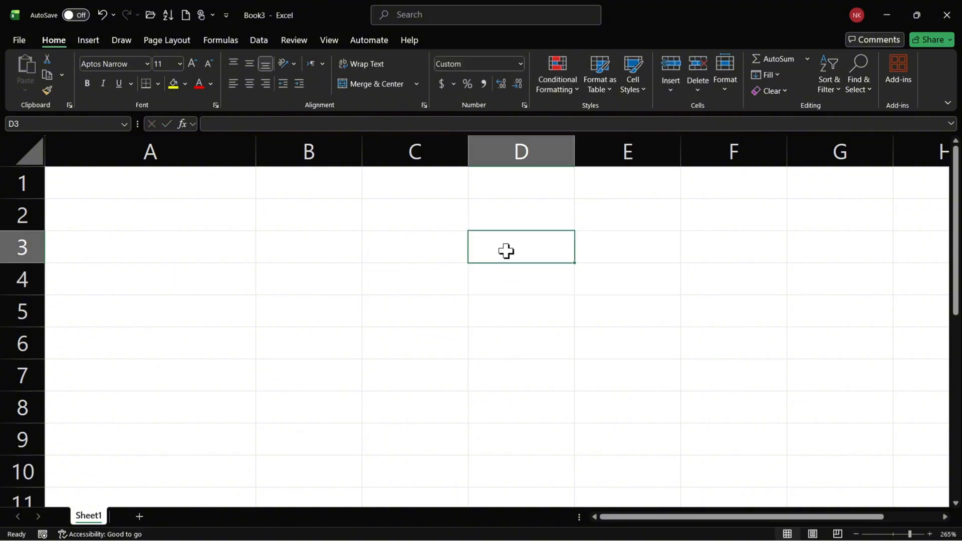
click(295, 249)
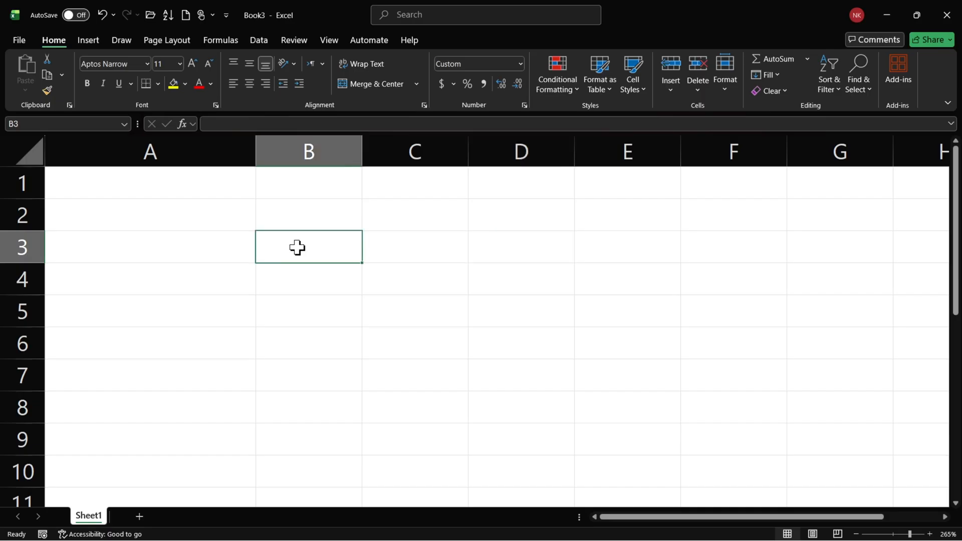
click(551, 83)
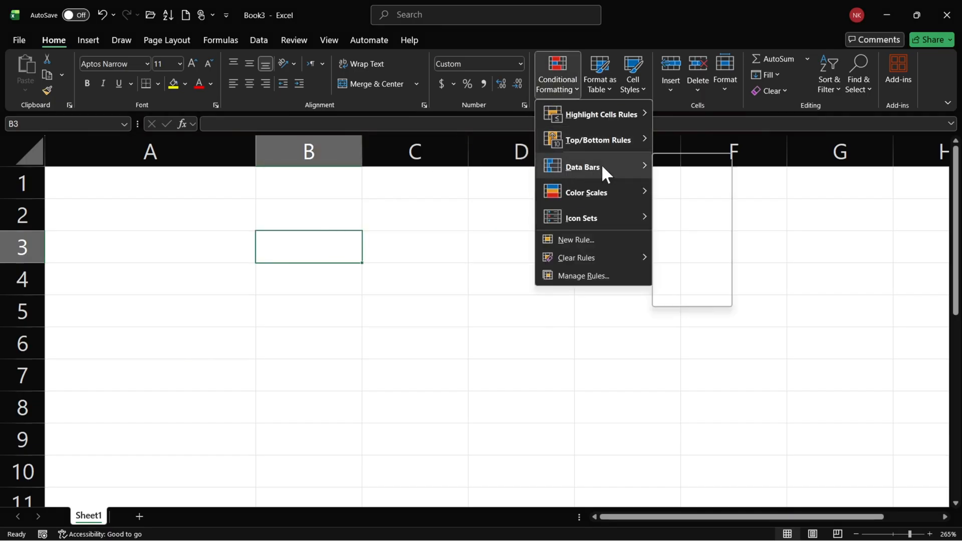
mouse_move(602, 224)
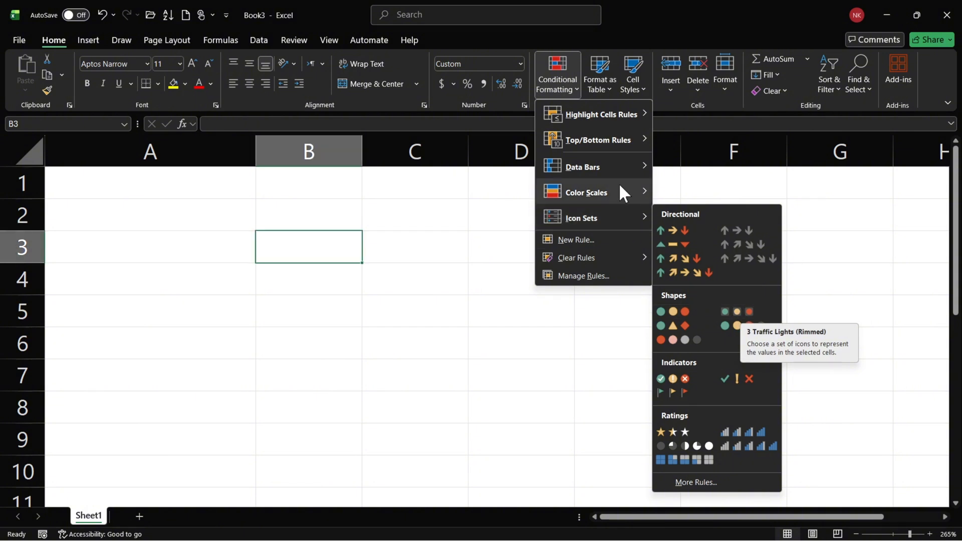
mouse_move(626, 203)
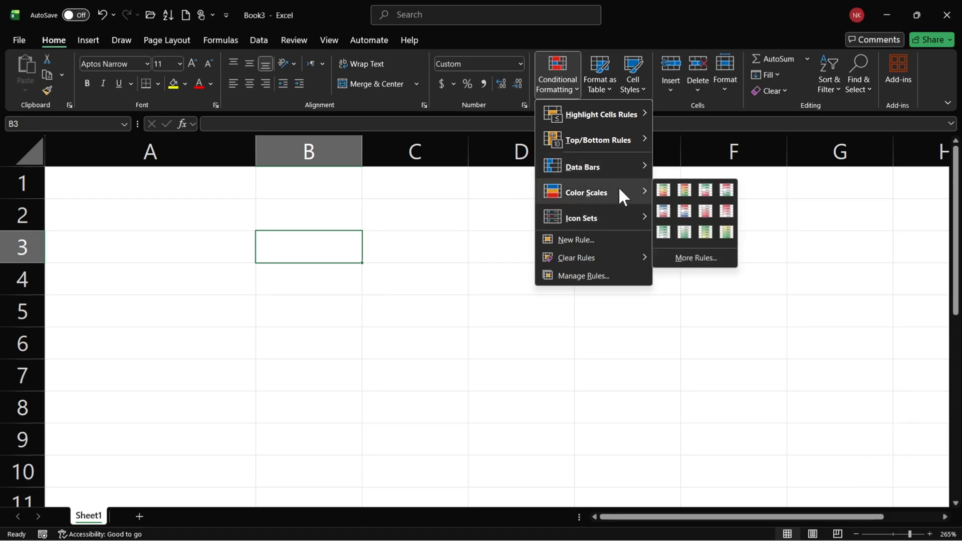
mouse_move(591, 173)
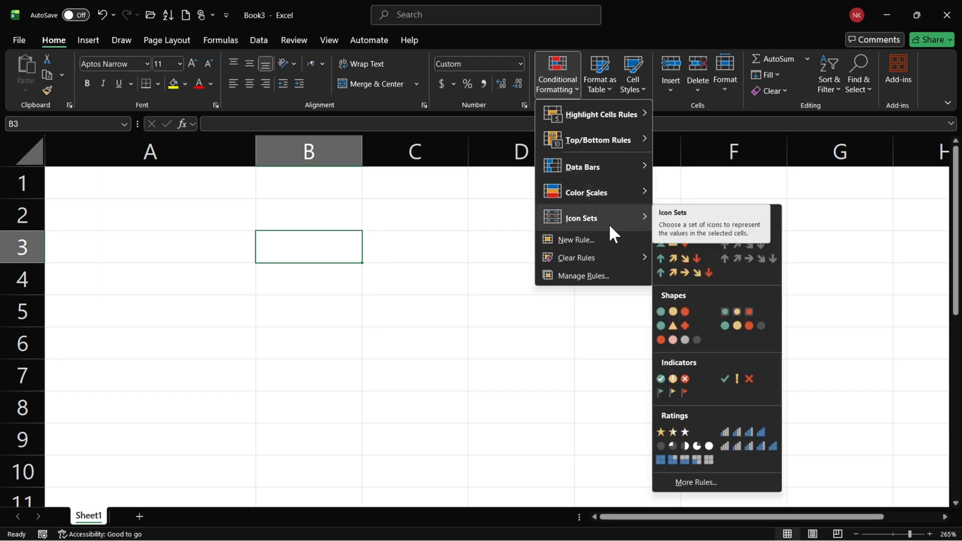
click(297, 250)
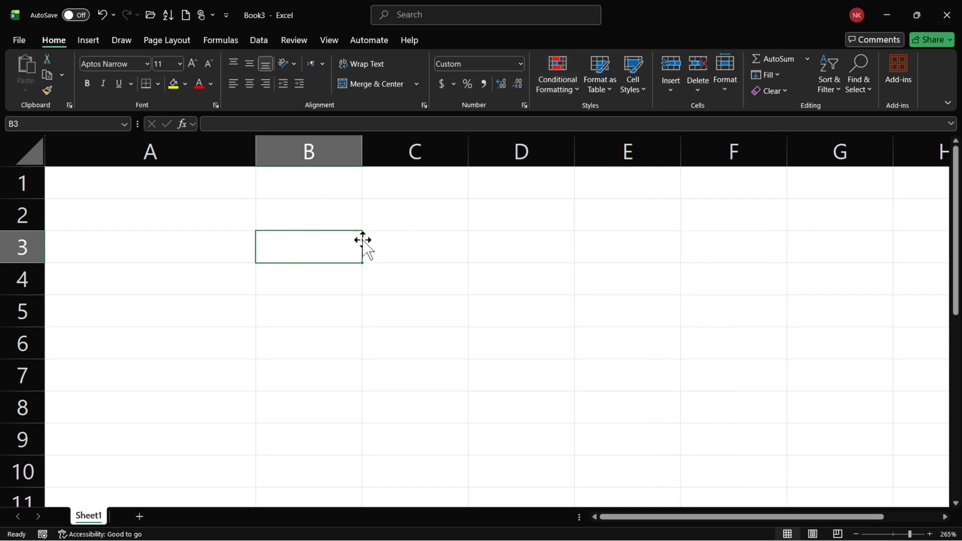
Select all cells of the sheet.
click(31, 154)
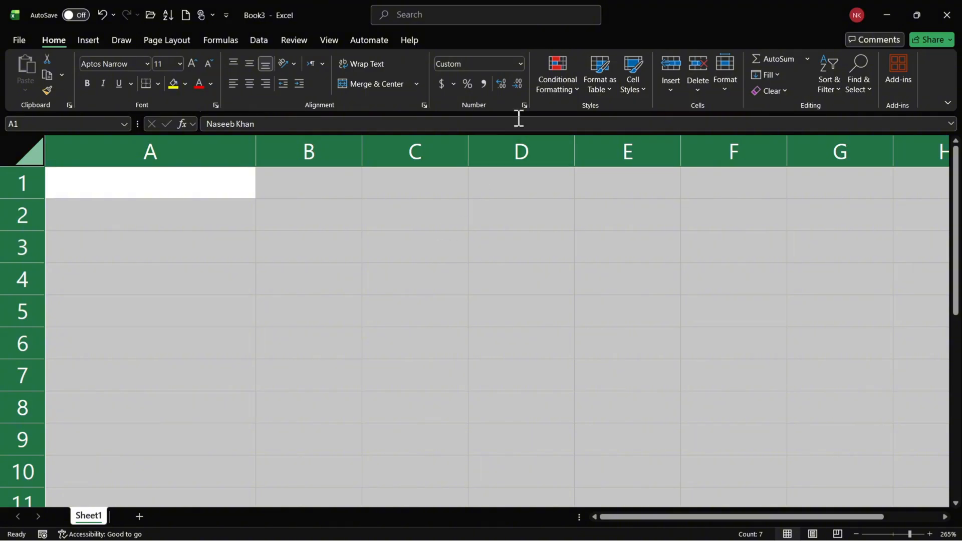
click(519, 63)
click(519, 64)
click(519, 64)
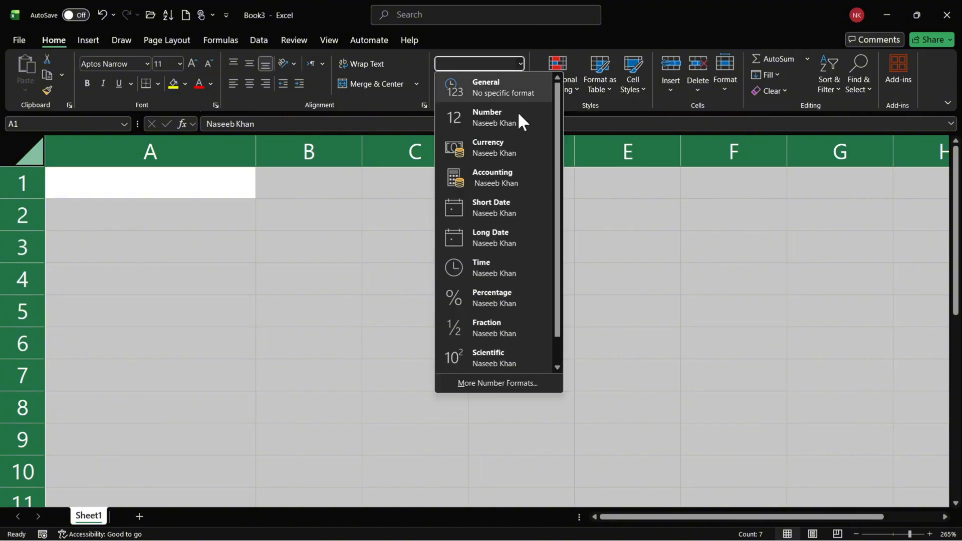
click(532, 385)
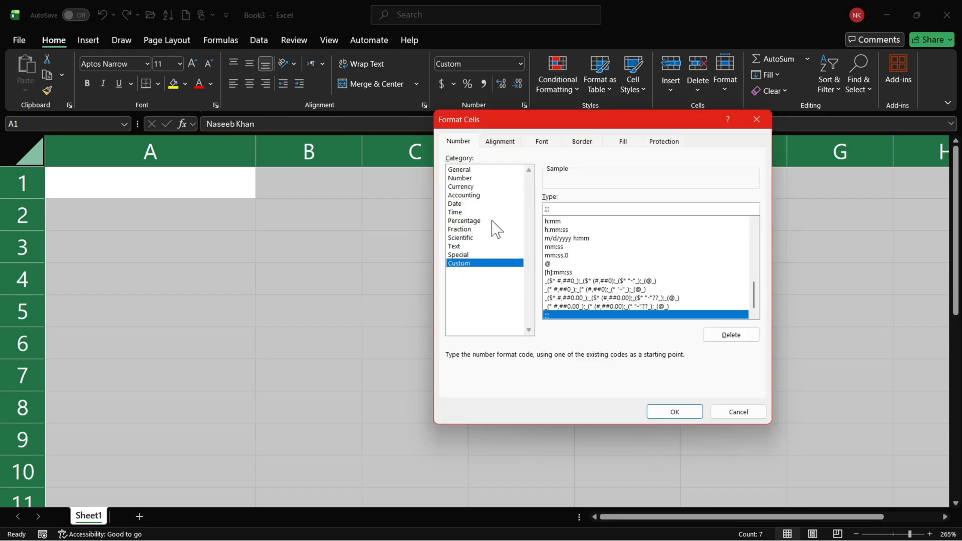
click(477, 170)
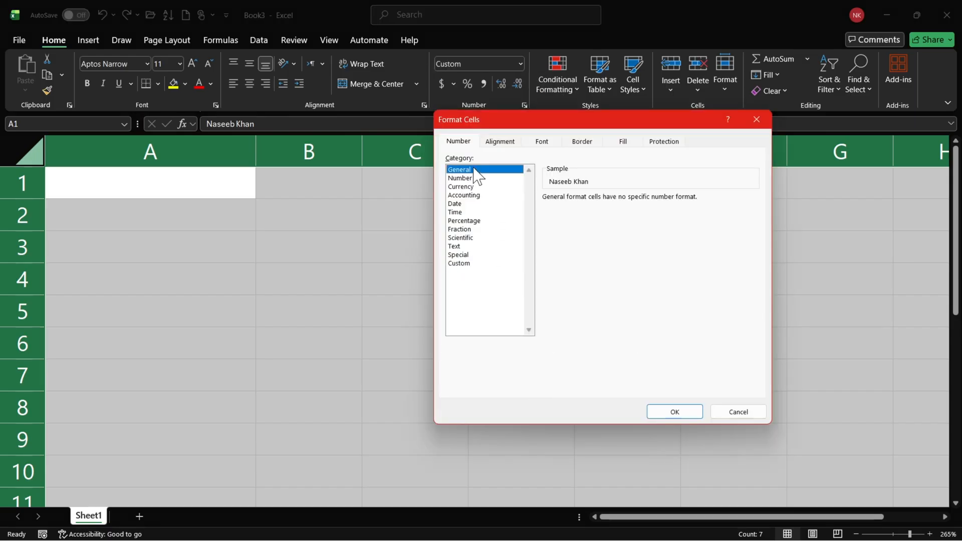
click(756, 121)
Reset the number format of the entire selected sheet to General.
click(523, 64)
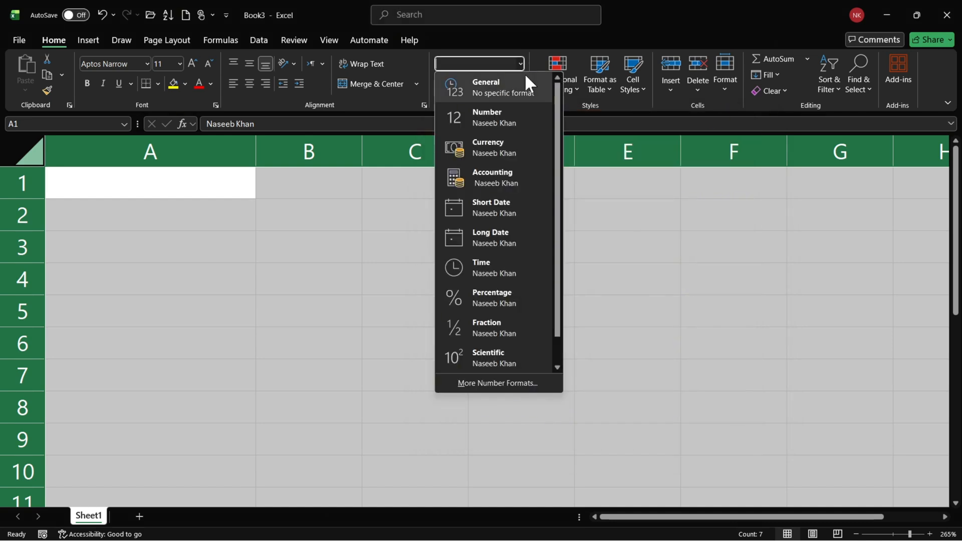
click(460, 88)
click(412, 280)
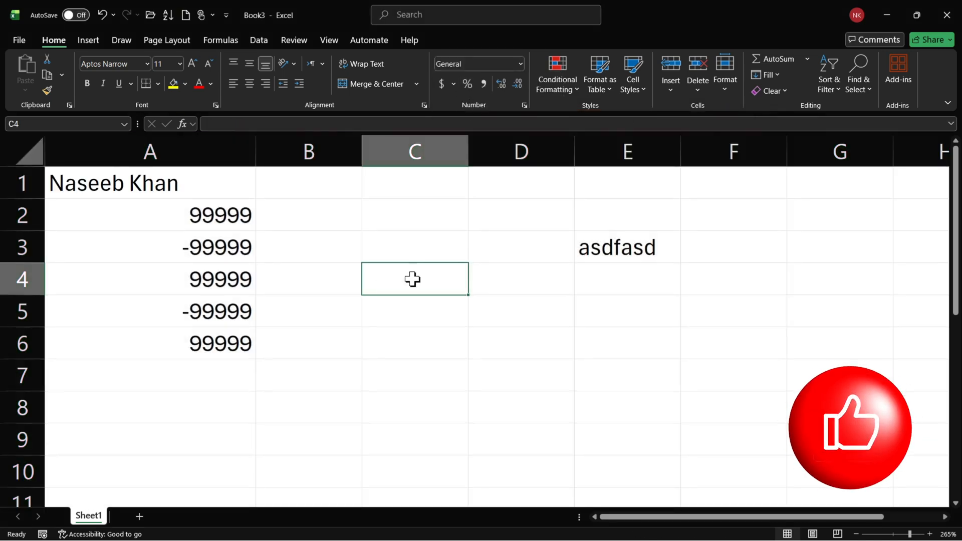
Hide the numbers in cells A2:A6 with the custom number format ;;; and check the stored value of A3.
drag(224, 216, 224, 337)
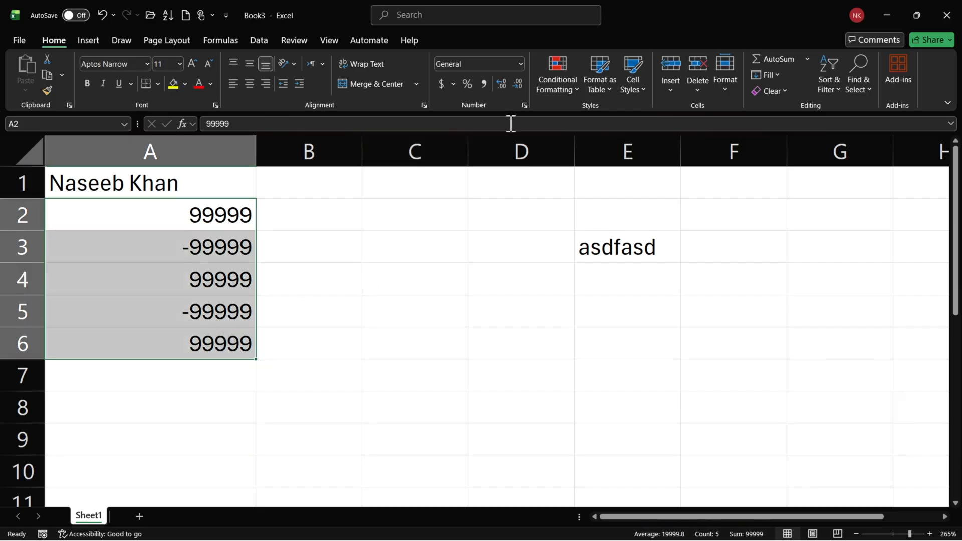
click(525, 105)
click(481, 263)
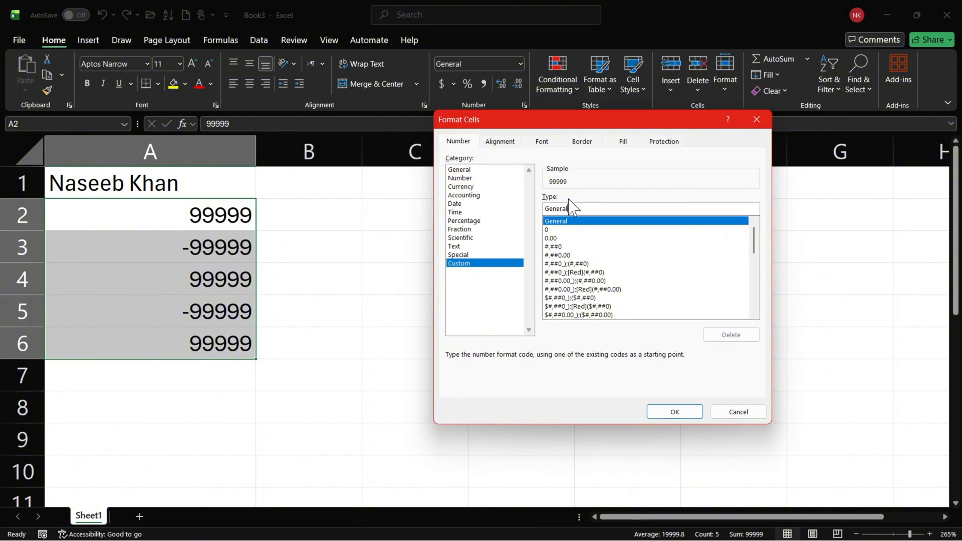
text(;;;)
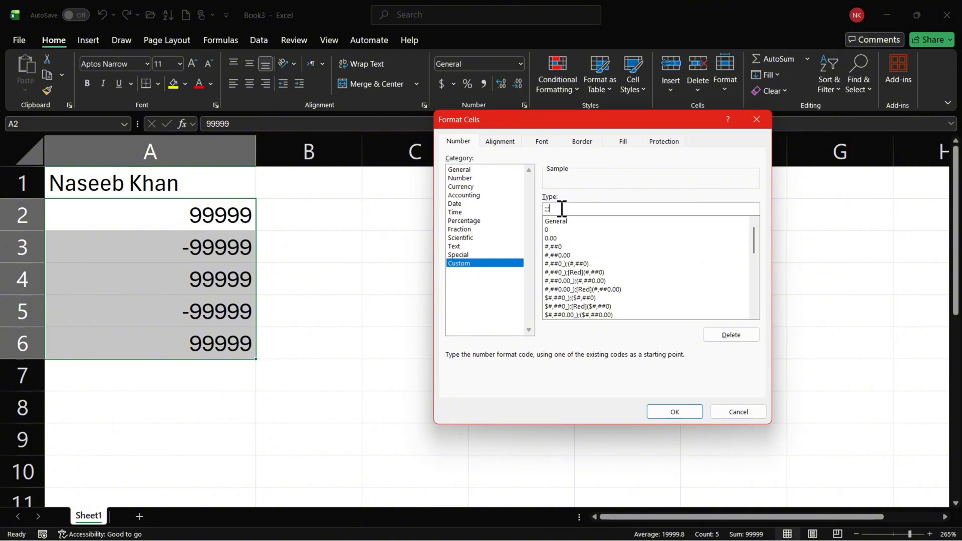
key(Return)
click(241, 272)
click(220, 256)
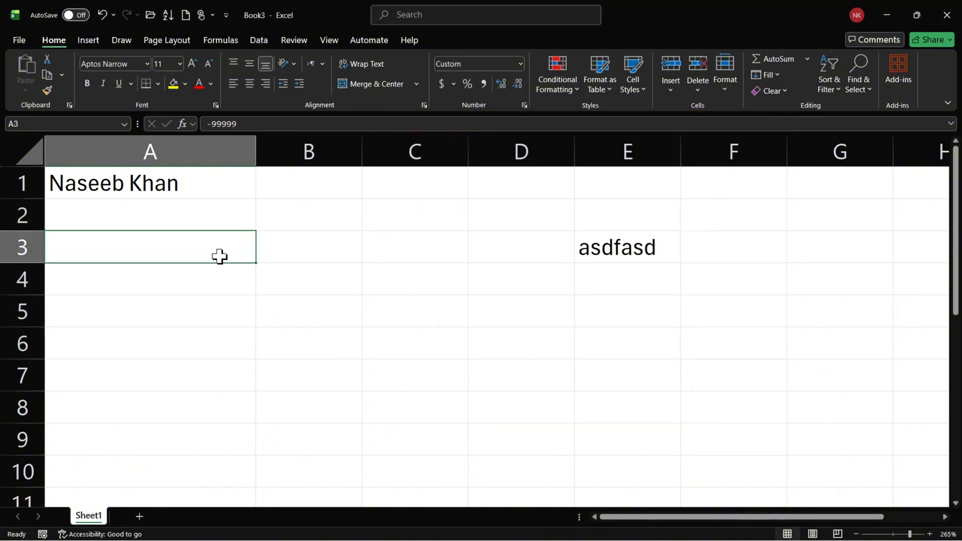
click(260, 122)
click(318, 247)
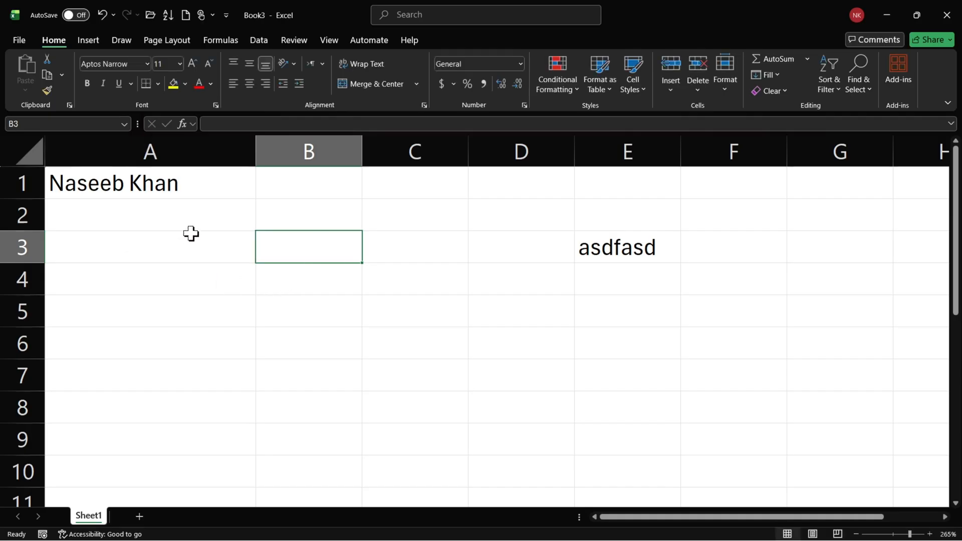
Edit the hidden number in cell A3, replacing its last digit with 88.
click(182, 253)
double_click(183, 254)
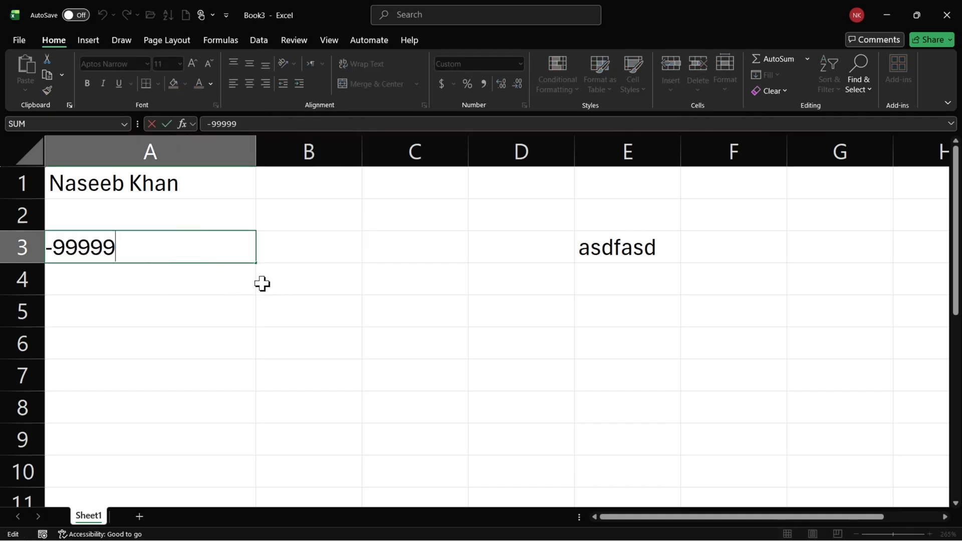
drag(128, 251, 107, 250)
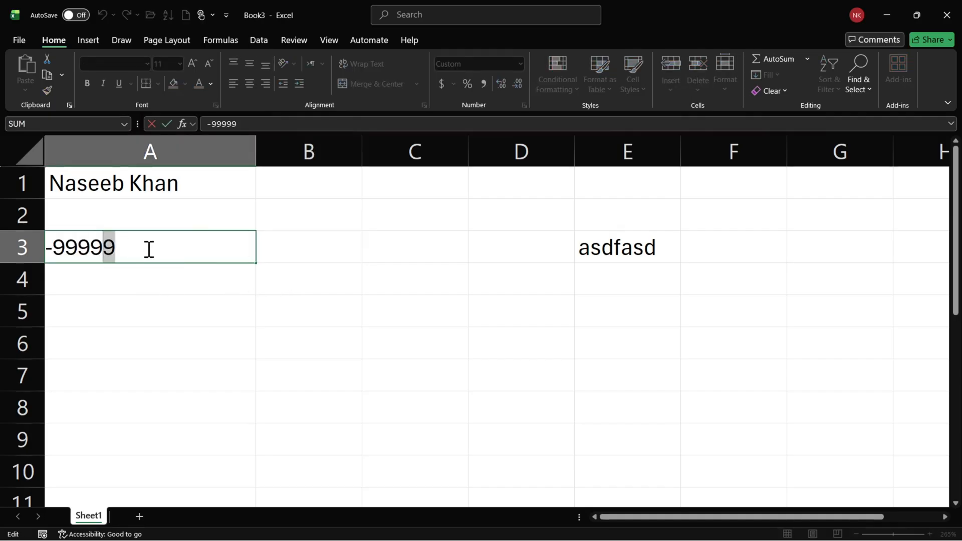
text(88)
key(Return)
click(318, 260)
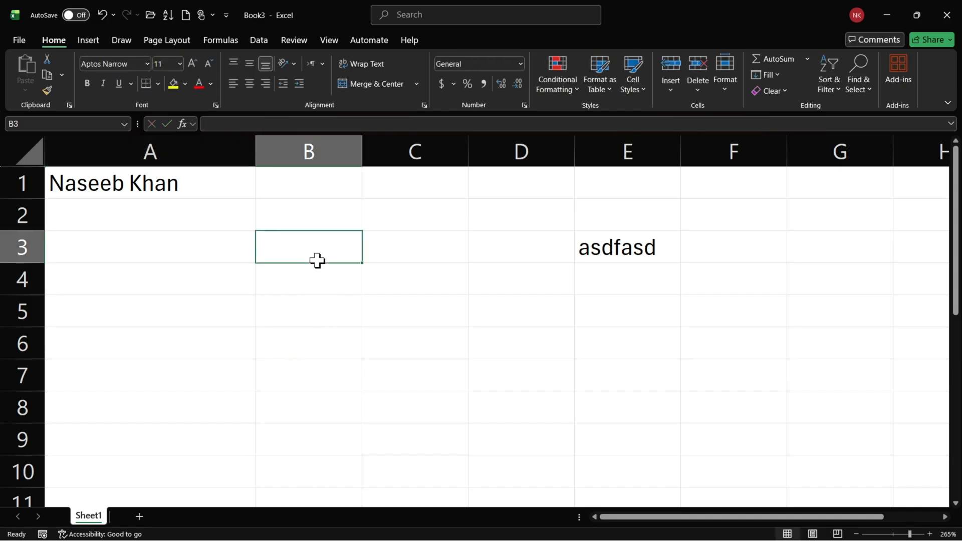
Restore the contents of the whole sheet by setting its number format to General.
click(29, 151)
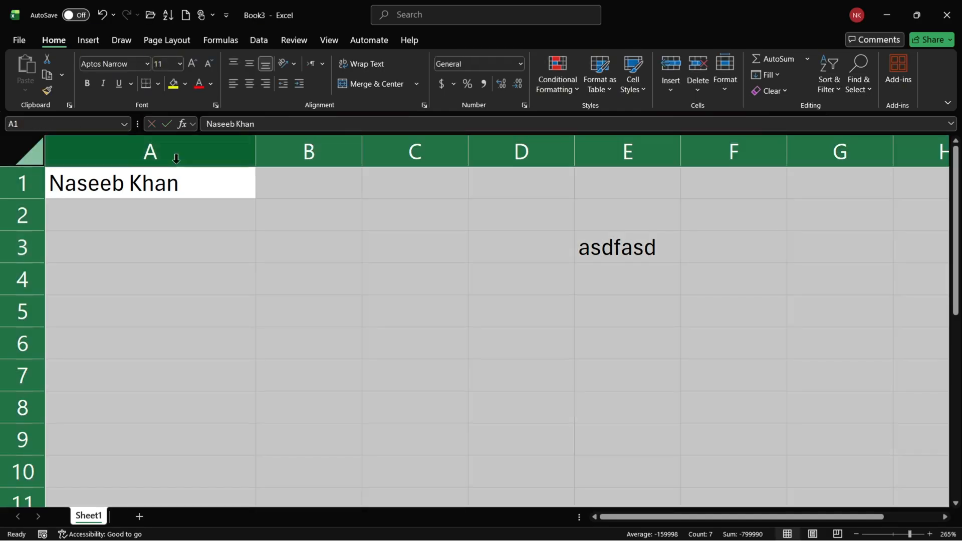
click(520, 63)
click(484, 89)
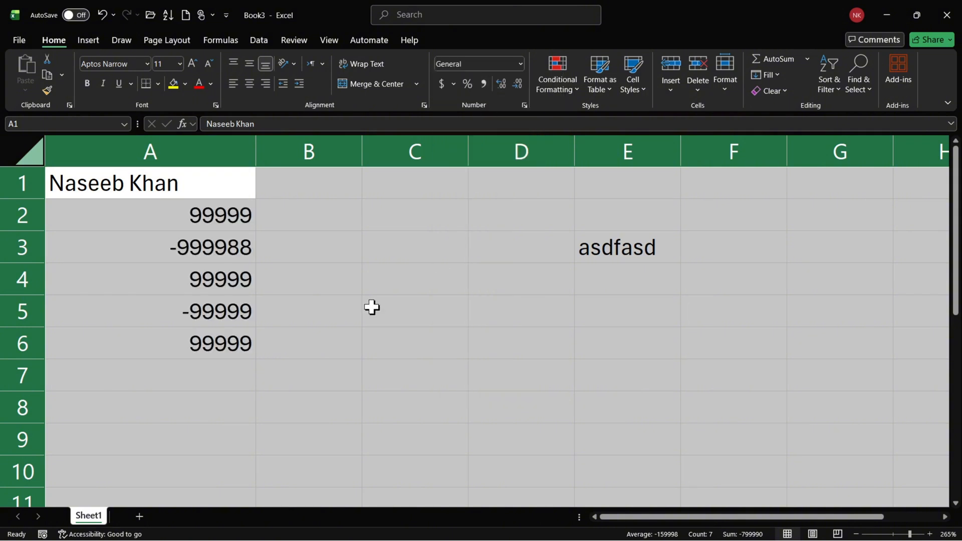
click(249, 307)
drag(206, 215, 249, 352)
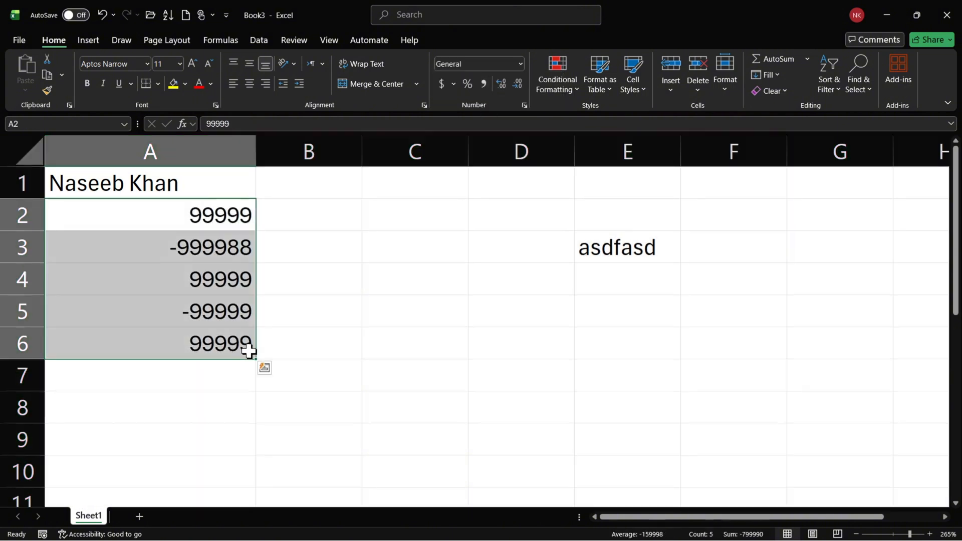
click(350, 335)
drag(225, 217, 216, 341)
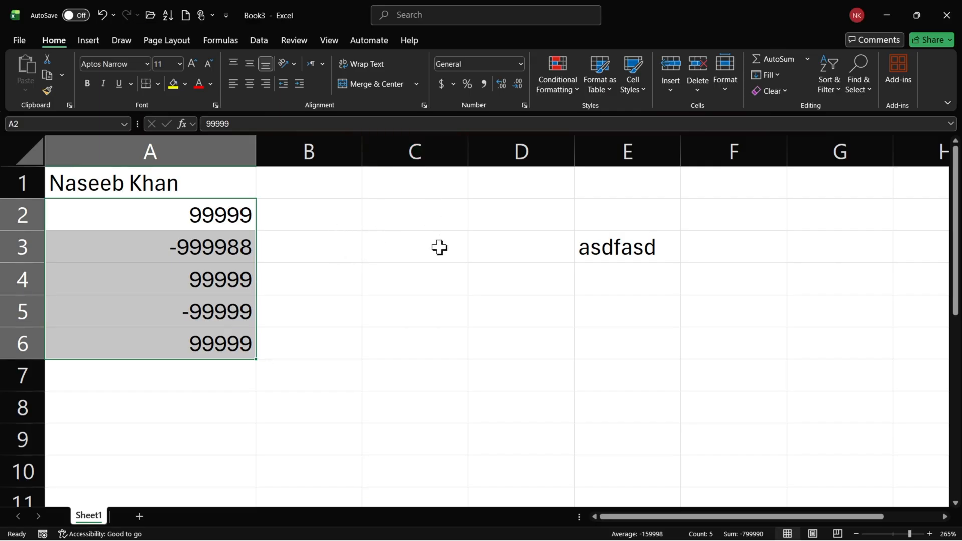
drag(328, 193, 311, 403)
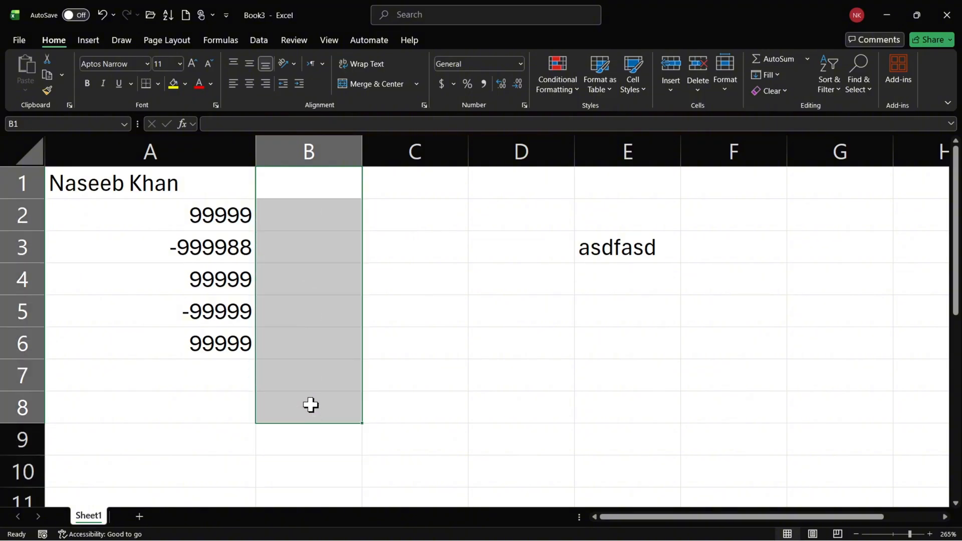
Apply the $ English (United States) accounting format to all of column B.
click(301, 200)
click(313, 141)
scroll(318, 229, down, 14)
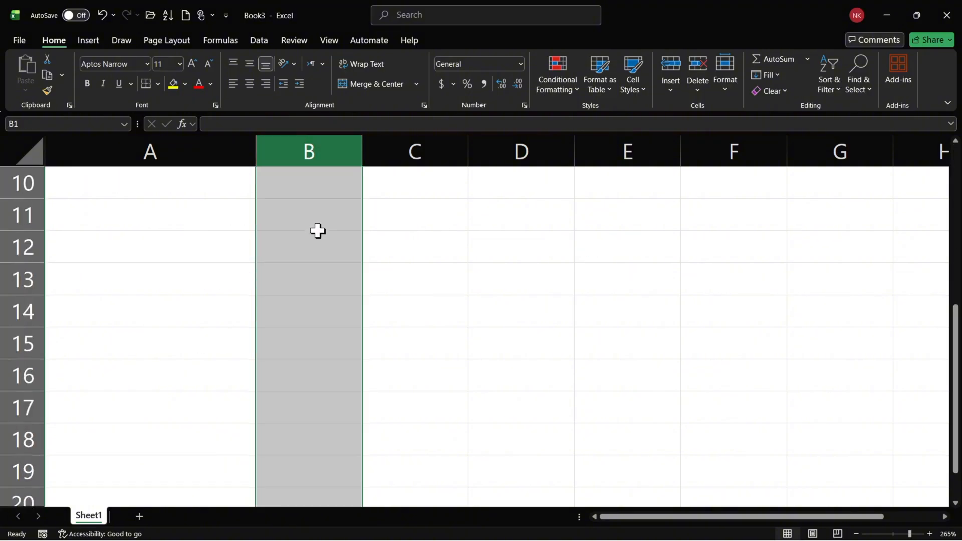
scroll(314, 251, up, 11)
scroll(314, 251, up, 3)
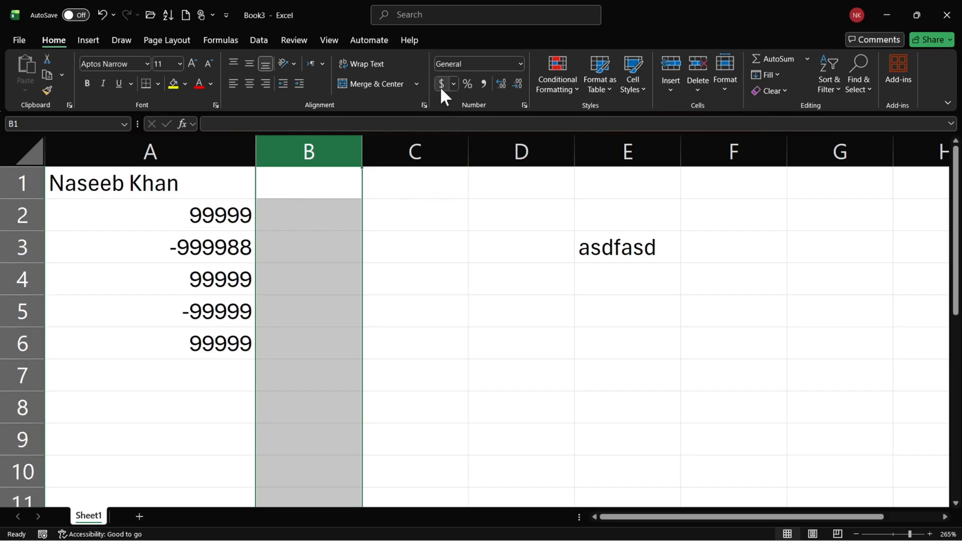
click(452, 84)
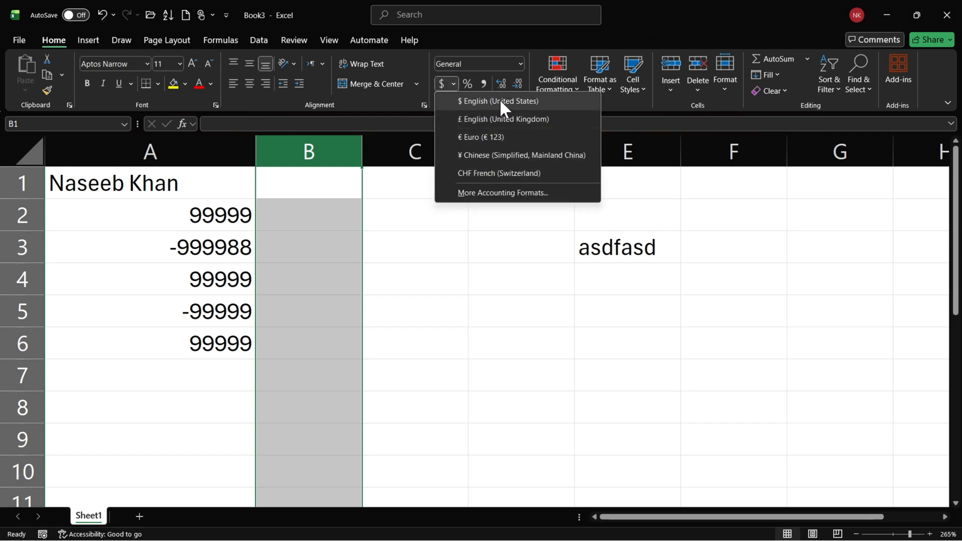
click(475, 102)
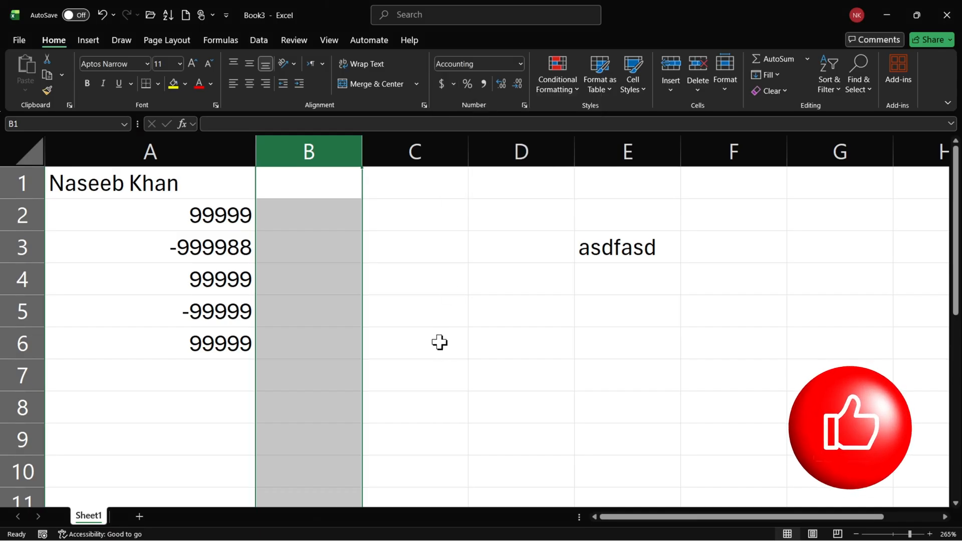
Enter 22 in cell B1 and check how the accounting format displays it.
click(352, 213)
click(336, 182)
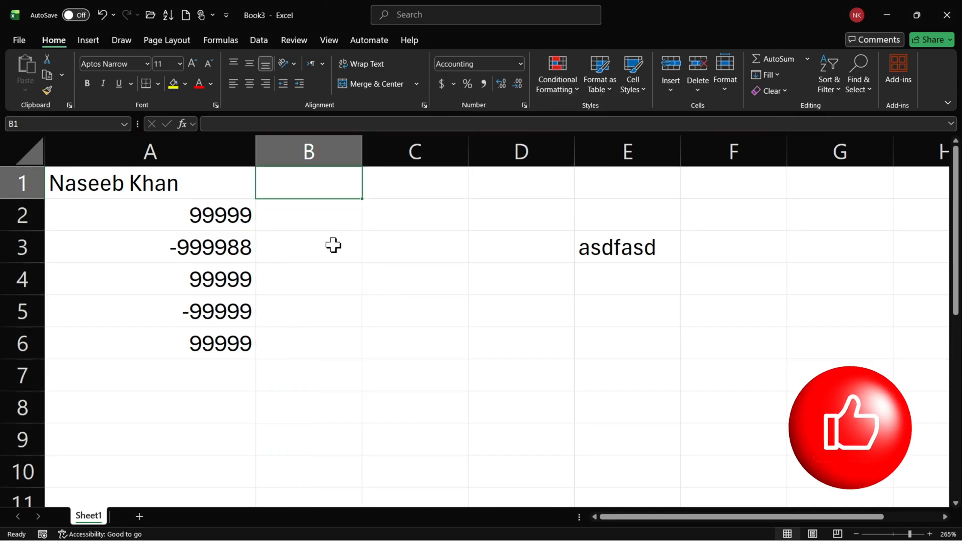
click(322, 217)
click(324, 182)
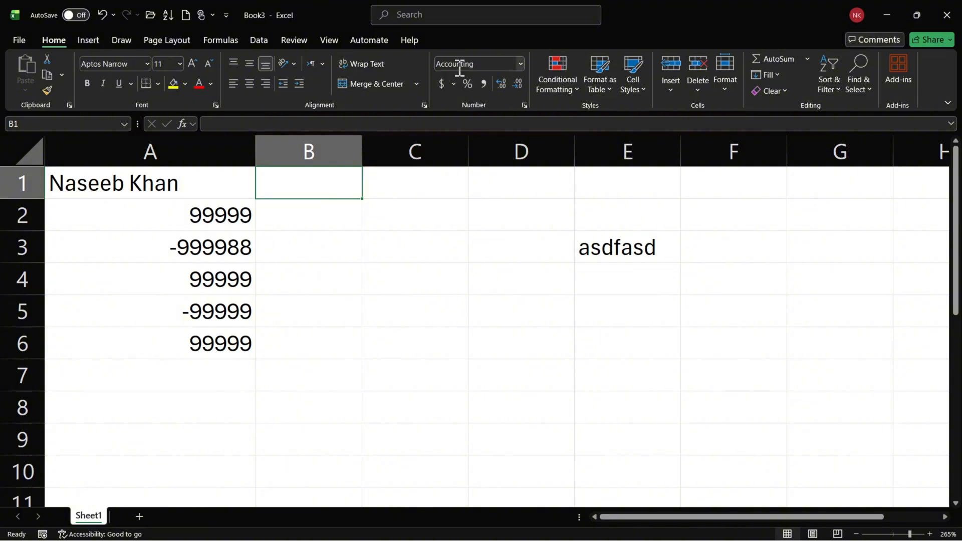
click(321, 212)
click(322, 182)
text(22)
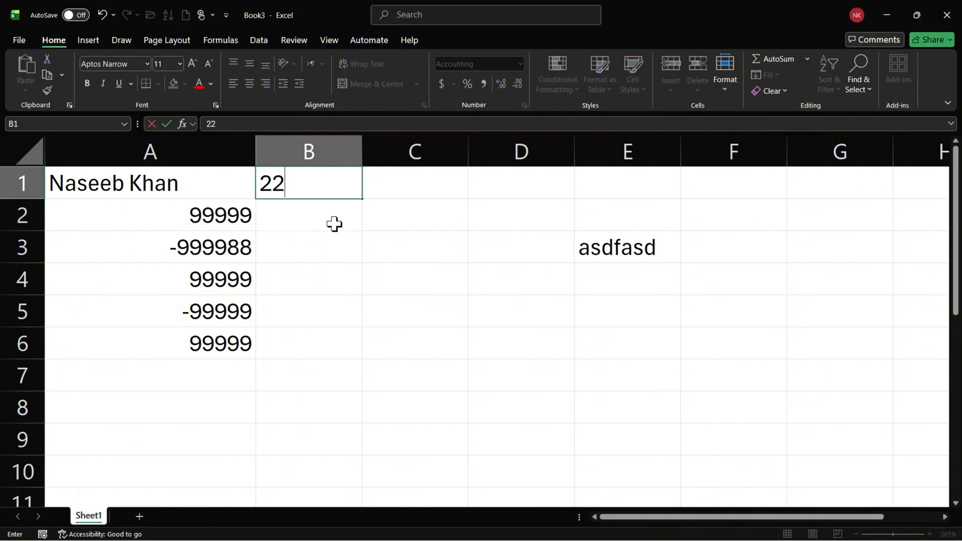
key(Return)
key(Up)
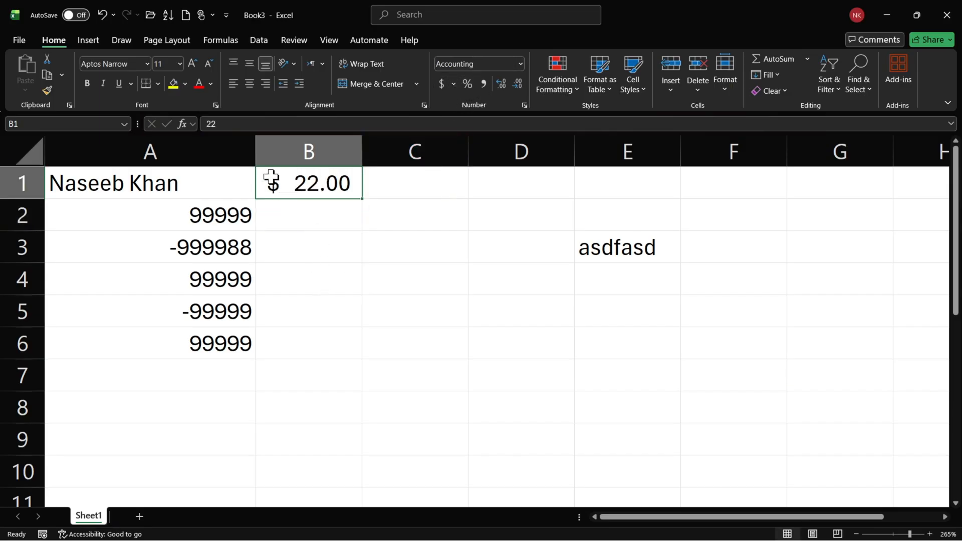
Change the accounting format of cell B1 to the PKR currency symbol with 2 decimal places.
click(454, 83)
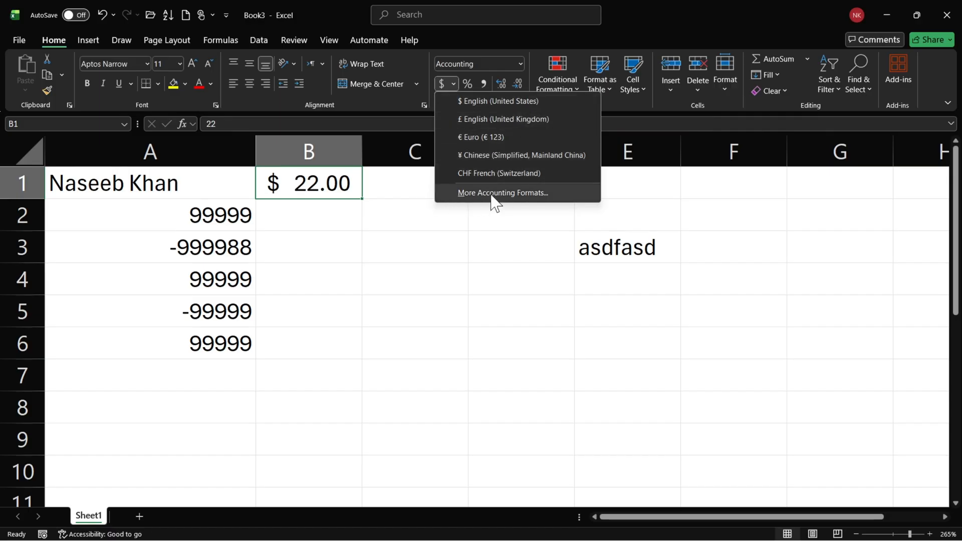
click(544, 198)
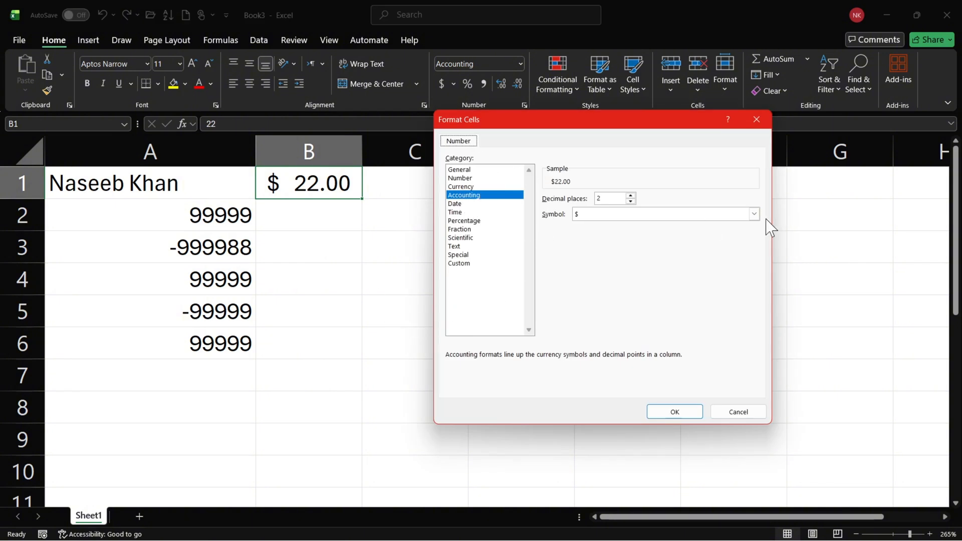
click(754, 214)
drag(756, 237, 753, 216)
click(596, 217)
click(597, 218)
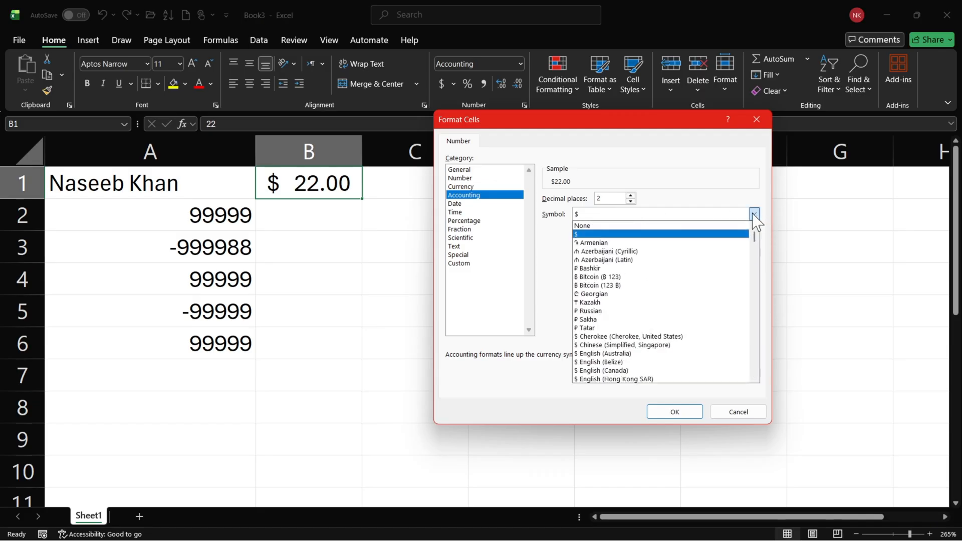
key(p)
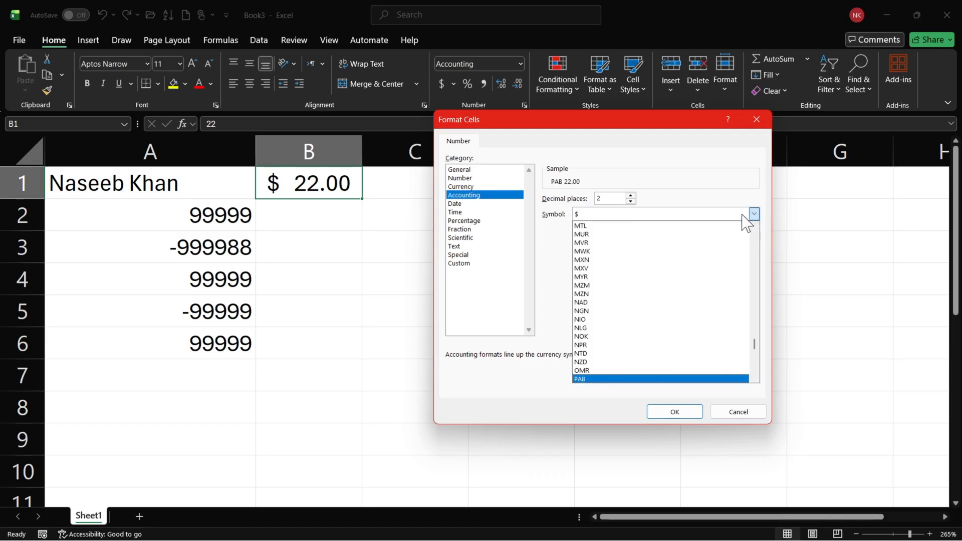
key(Down)
key(Up)
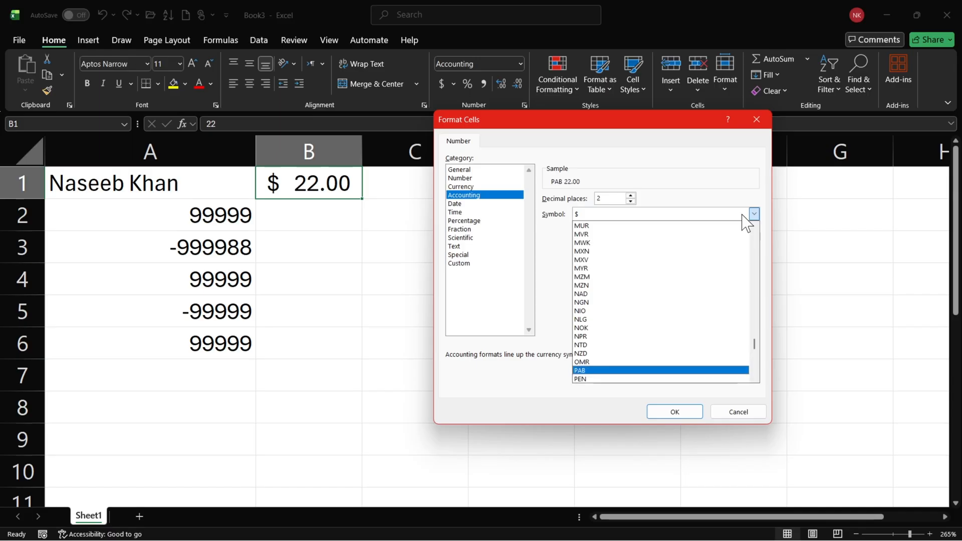
key(Down)
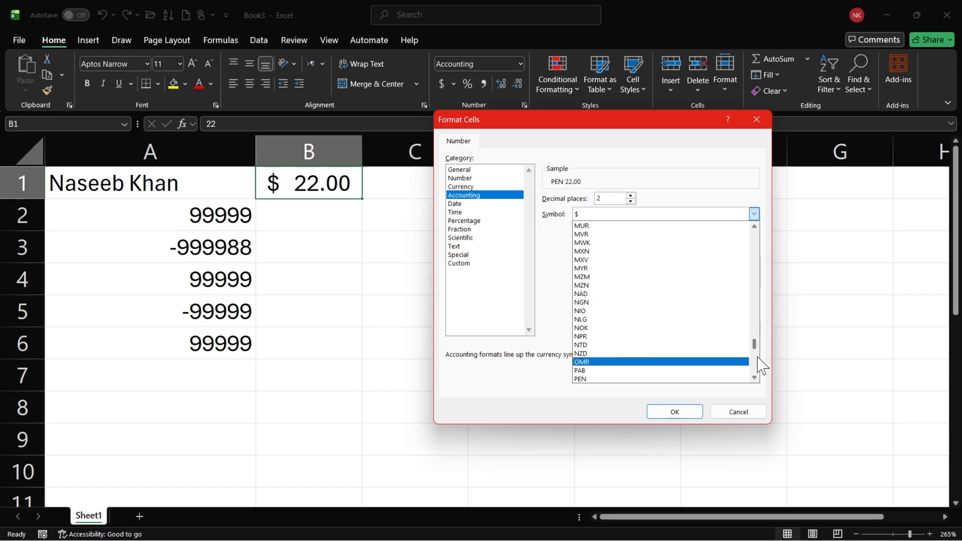
drag(759, 354, 759, 355)
key(Down)
key(Down)
key(Down)
key(Down)
key(Down)
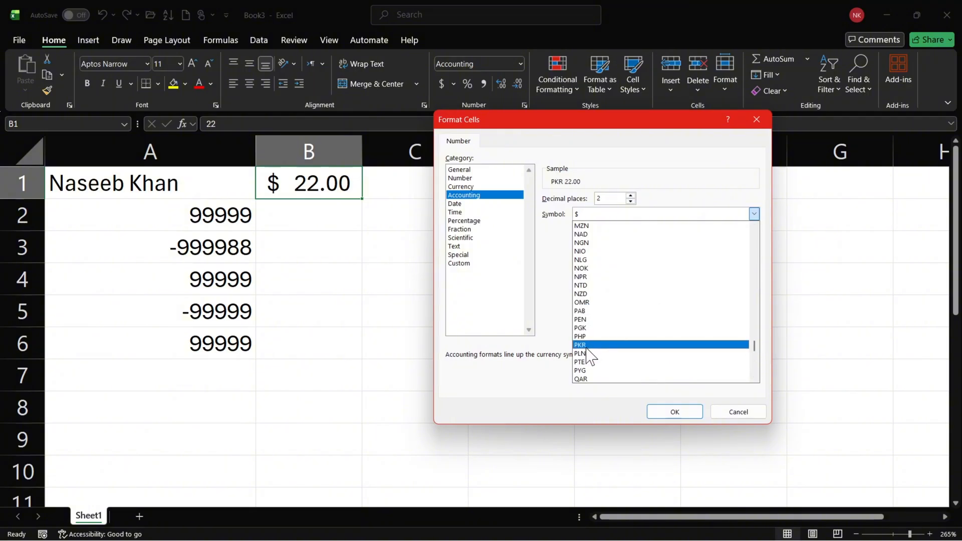
key(Return)
click(605, 199)
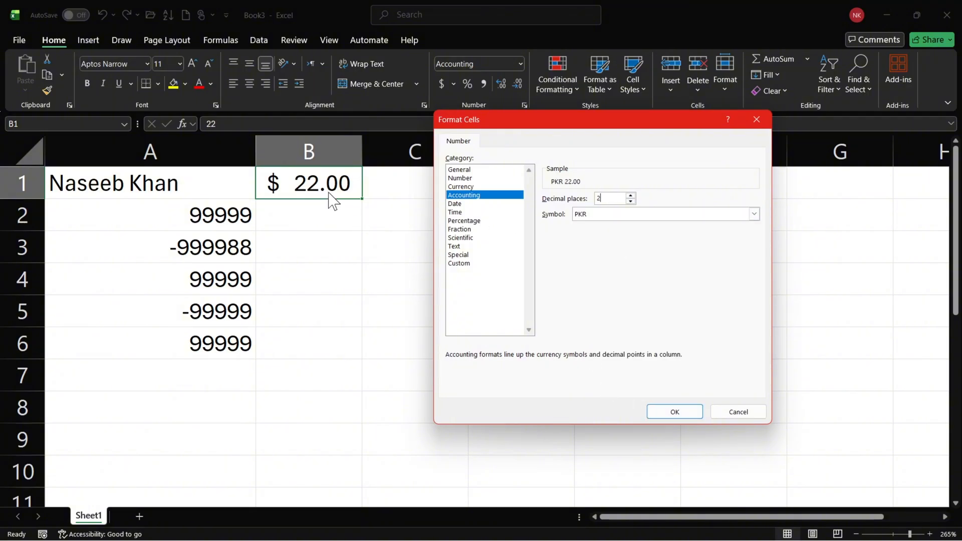
click(686, 409)
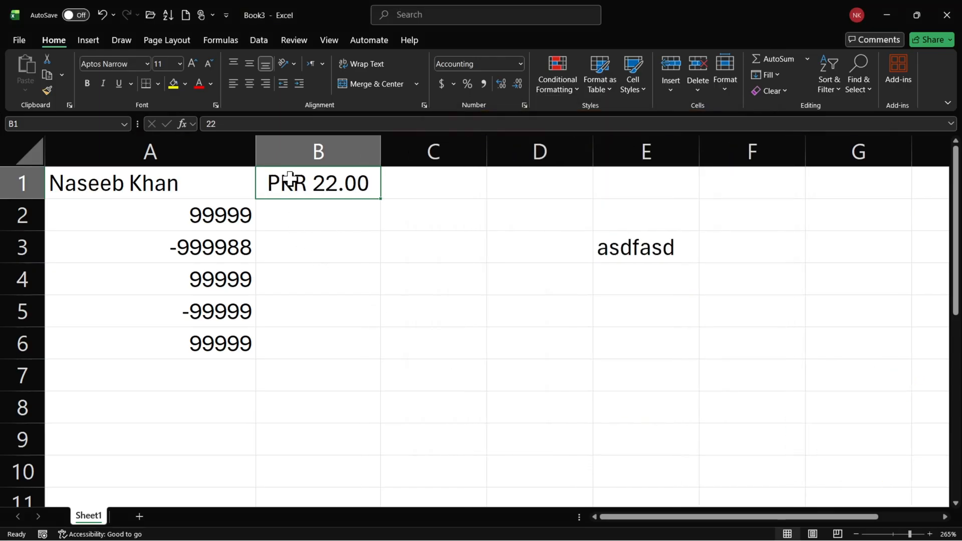
Delete the whole of column B and select the numbers in cells A2:A6.
key(ctrl+space)
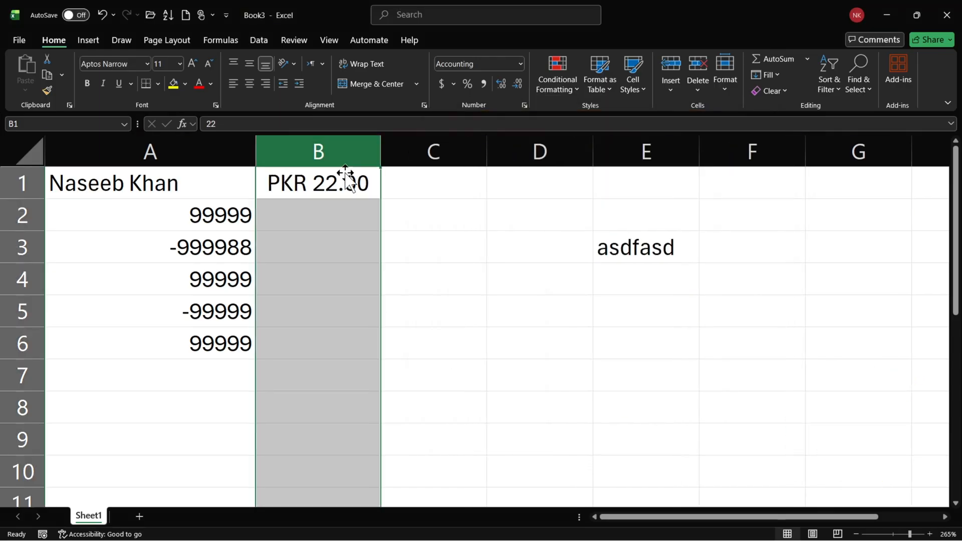
key(ctrl+minus)
click(337, 218)
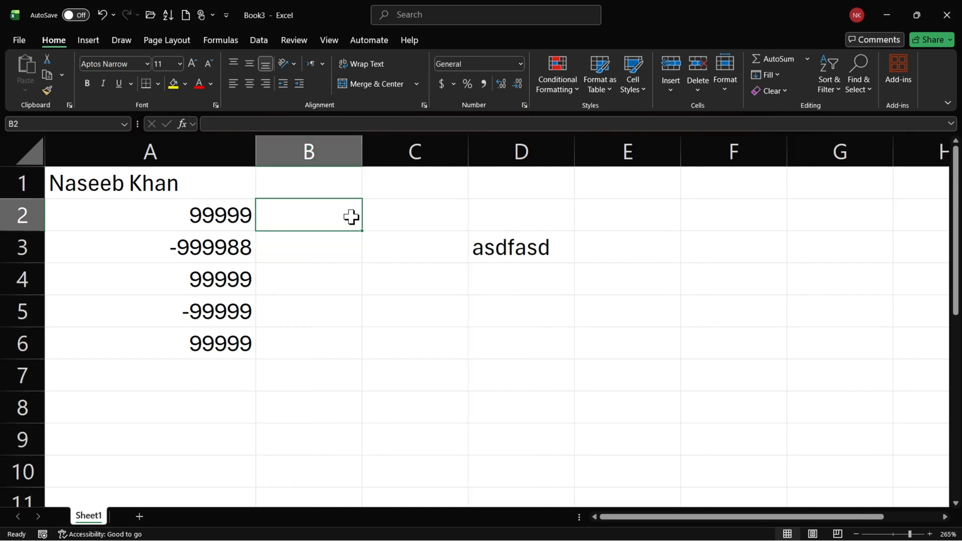
drag(217, 219, 221, 346)
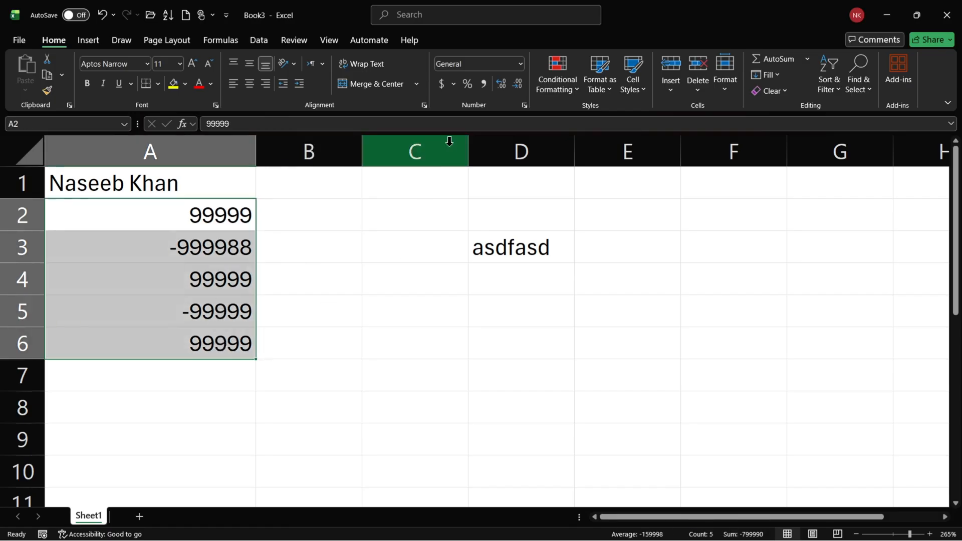
click(519, 65)
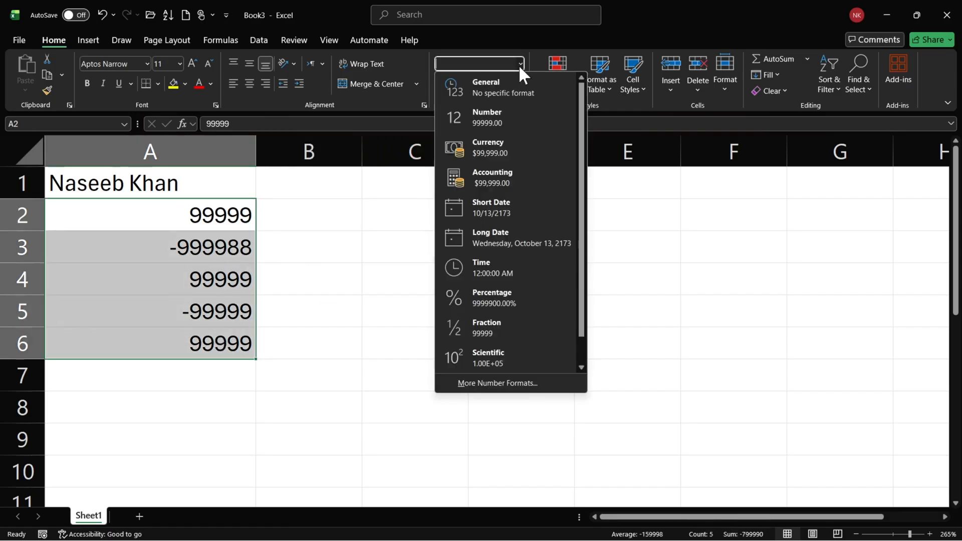
click(523, 386)
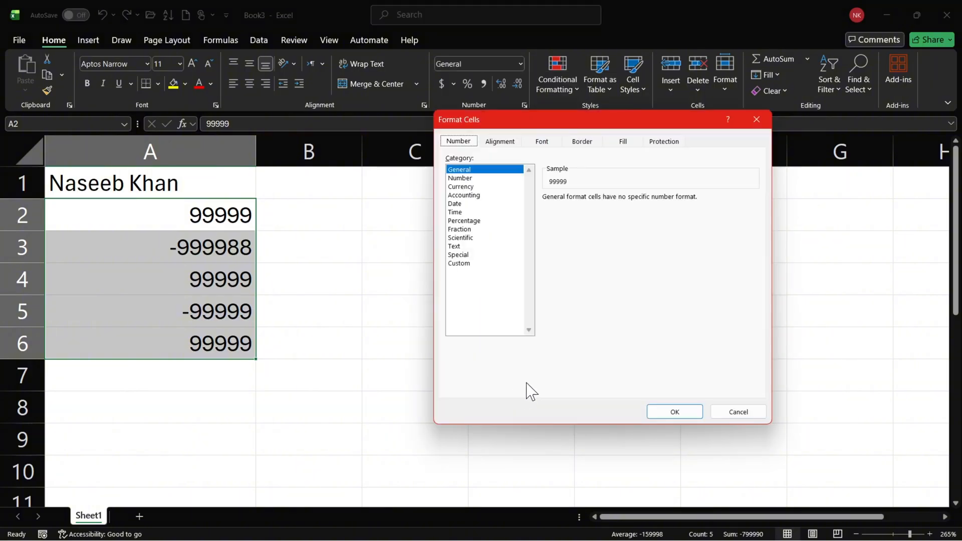
click(758, 119)
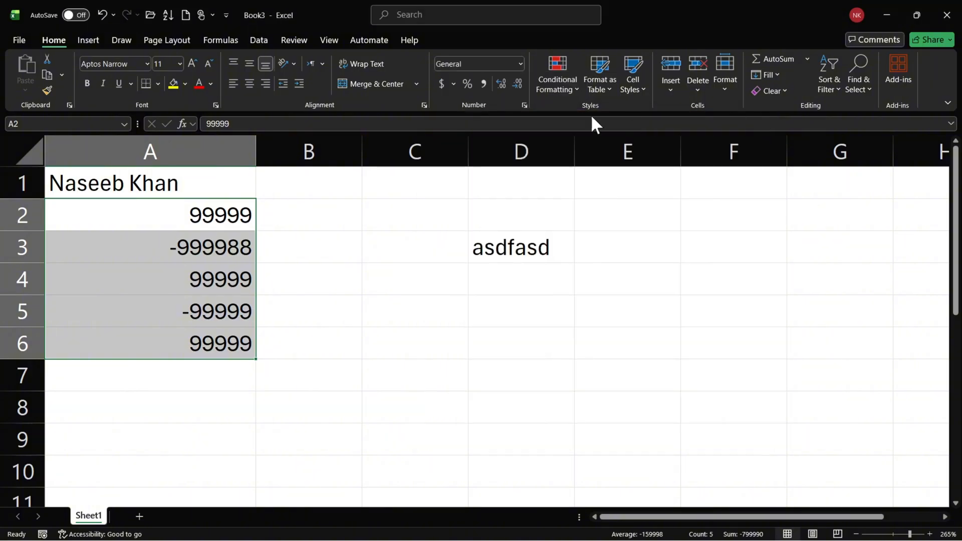
Format the selected cells A2:A6 as Number with 2 decimal places and the -1234.10 negative style.
click(524, 105)
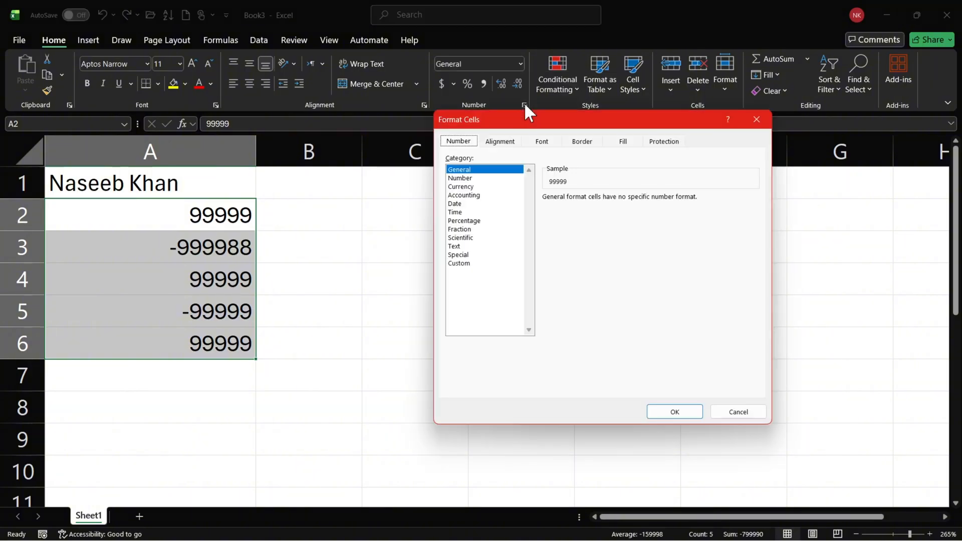
click(461, 171)
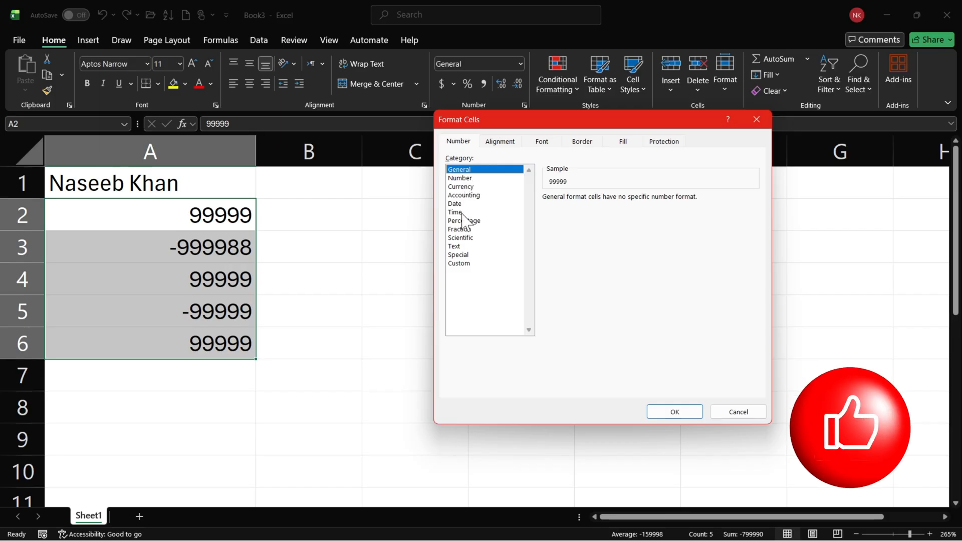
click(466, 178)
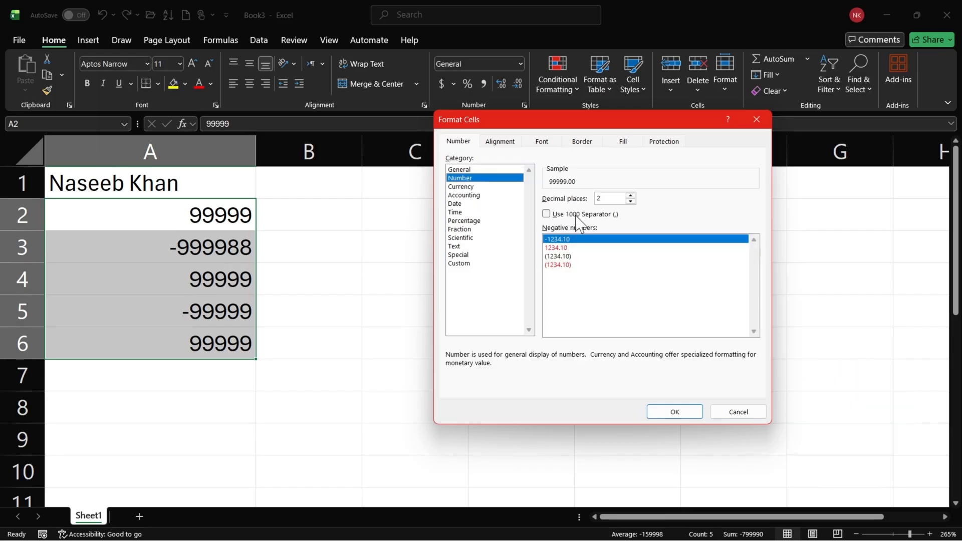
click(631, 197)
click(631, 200)
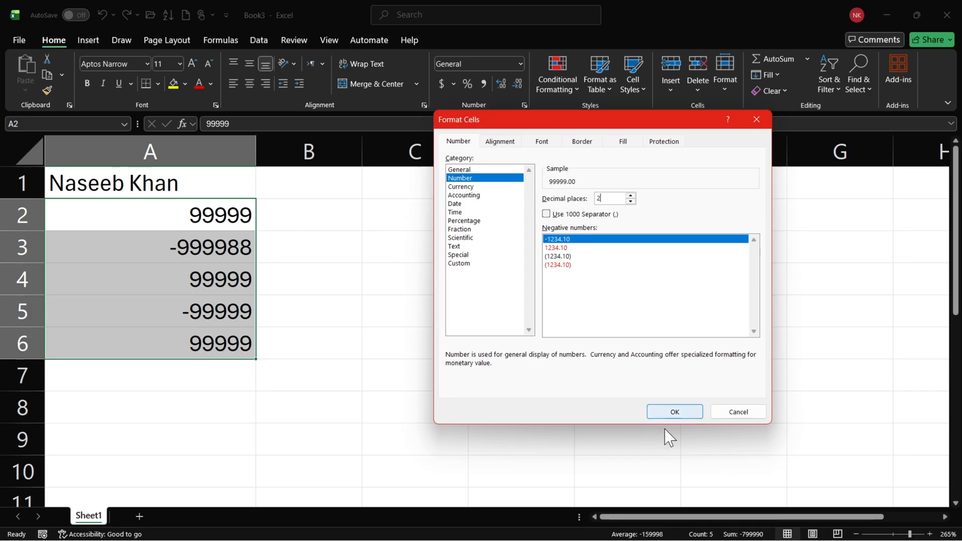
click(672, 412)
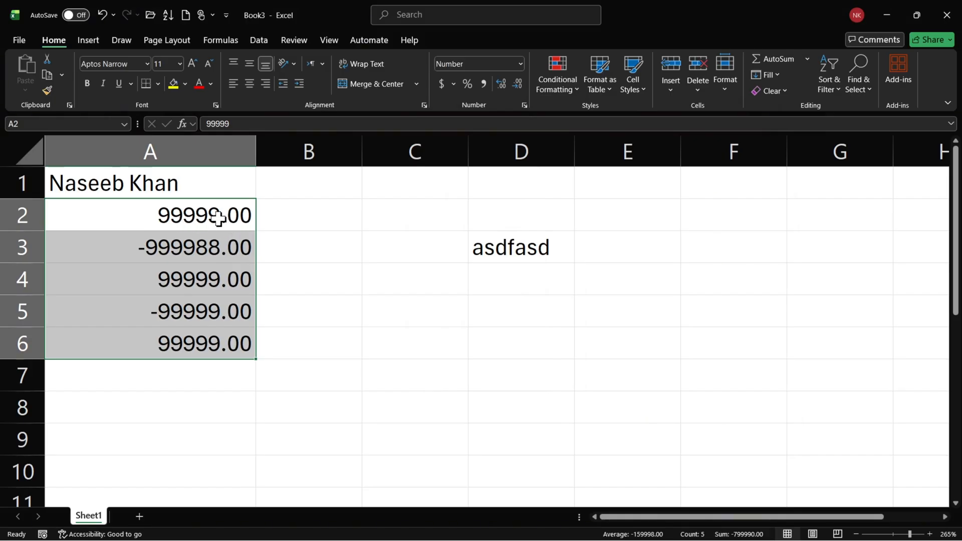
Show the numbers in A2:A6 with three decimal places, reduce them to zero decimals, and increase them back to three.
click(501, 87)
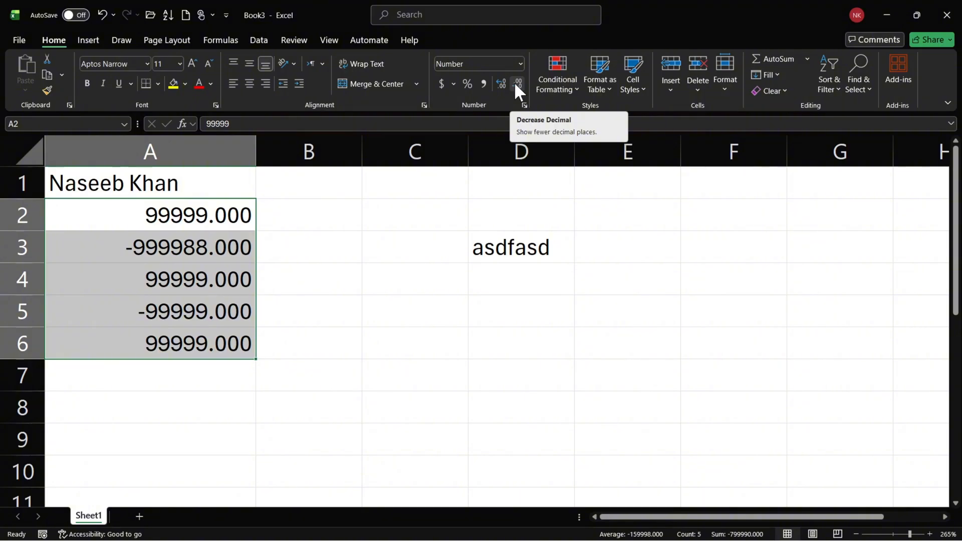
click(515, 84)
click(516, 84)
click(515, 84)
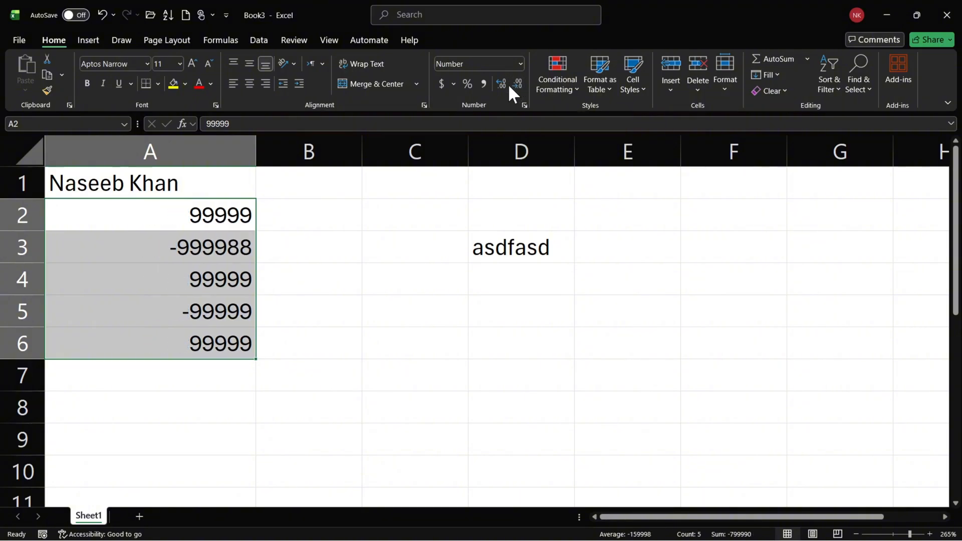
click(501, 82)
click(501, 82)
click(501, 82)
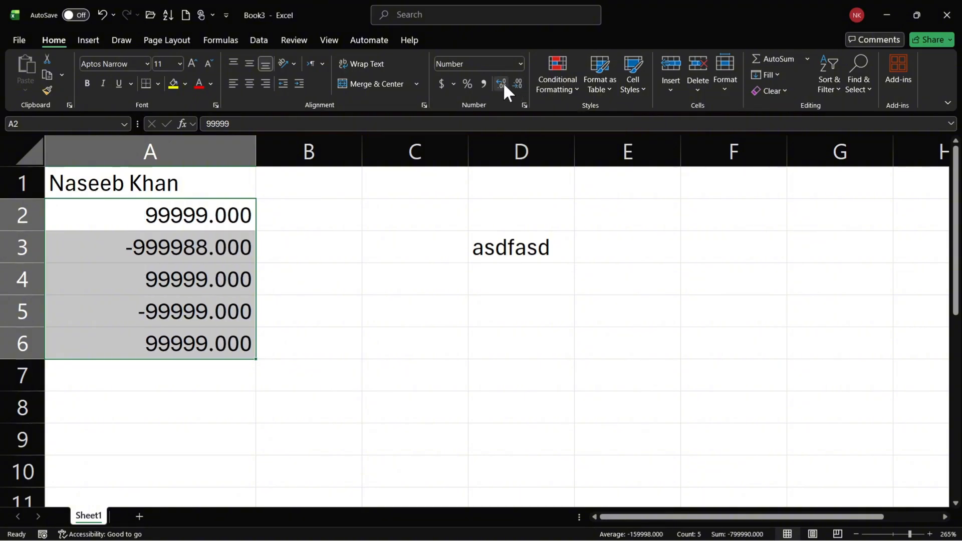
Undo the last decimal increase and apply the 1000 separator to the numbers in A2:A6.
key(ctrl+z)
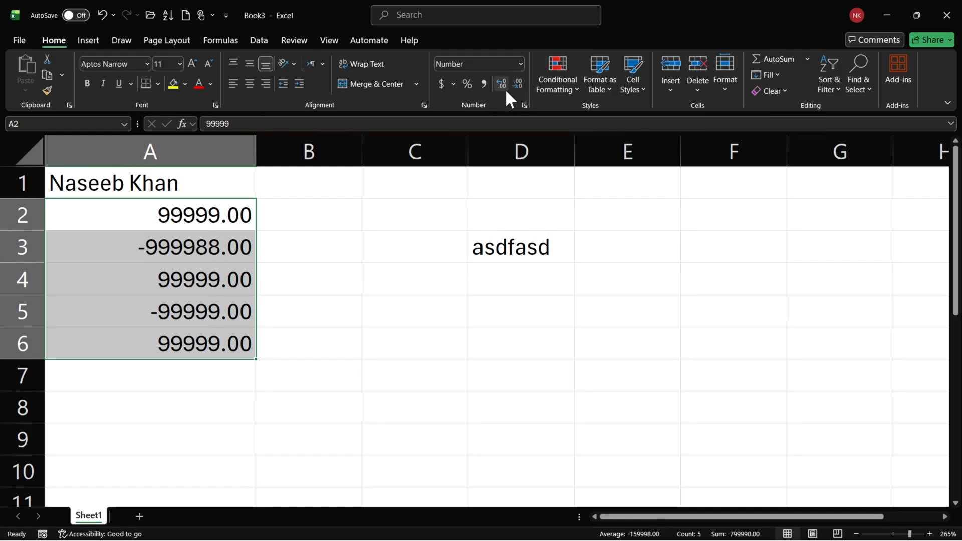
click(525, 106)
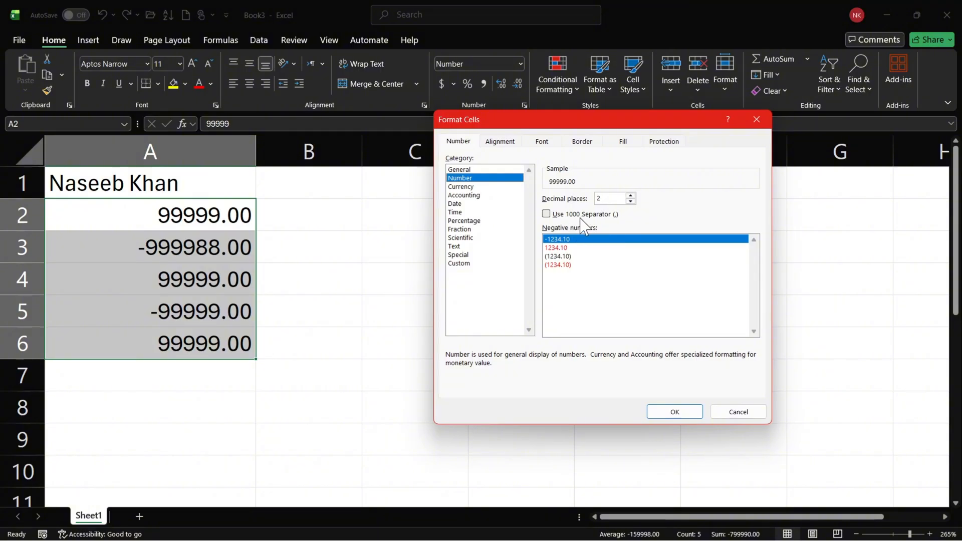
click(554, 217)
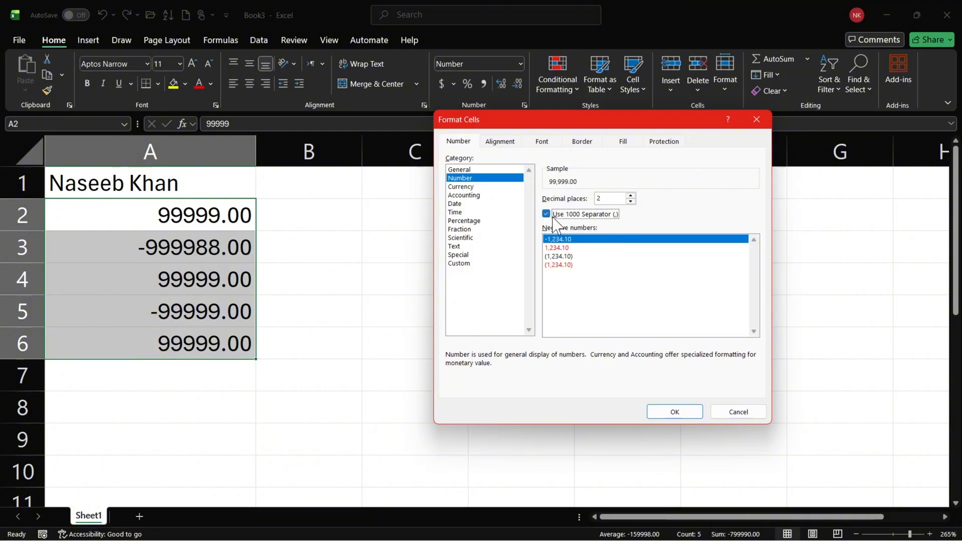
click(676, 414)
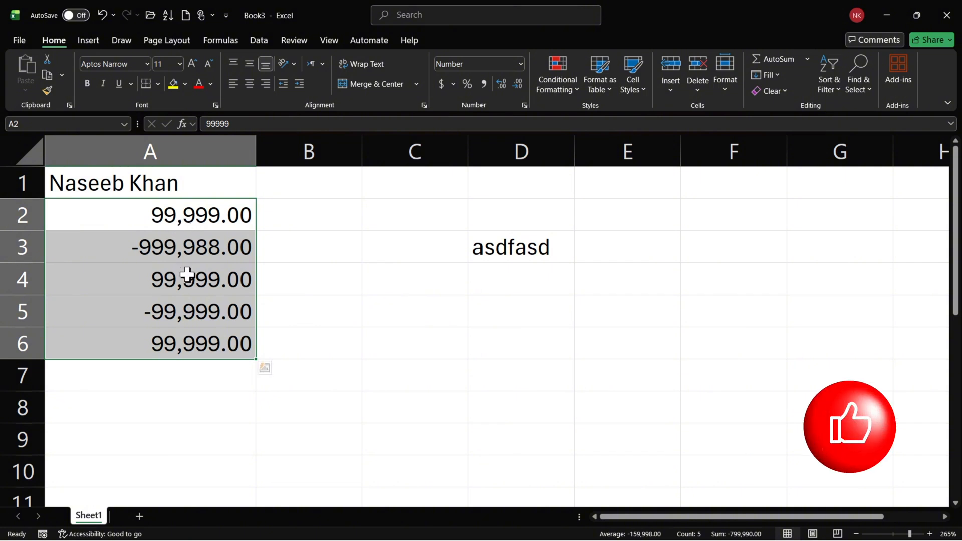
Turn off the 1000 separator for A2:A6 and reduce the numbers to zero decimal places.
click(520, 65)
click(481, 383)
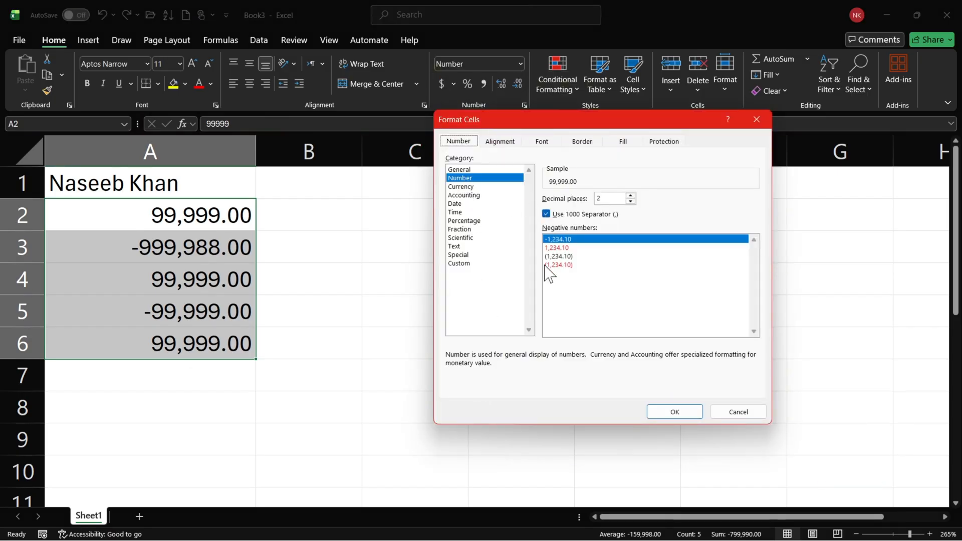
click(546, 213)
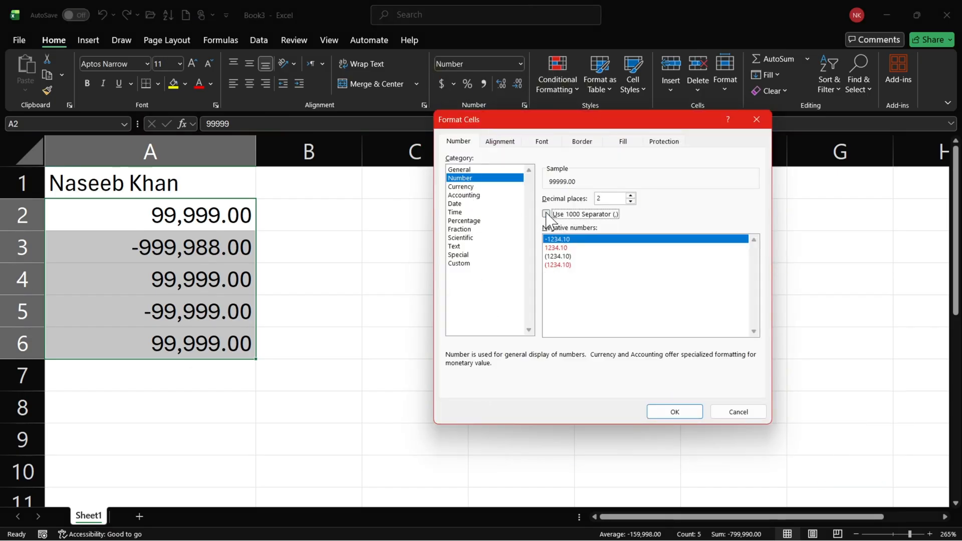
click(666, 412)
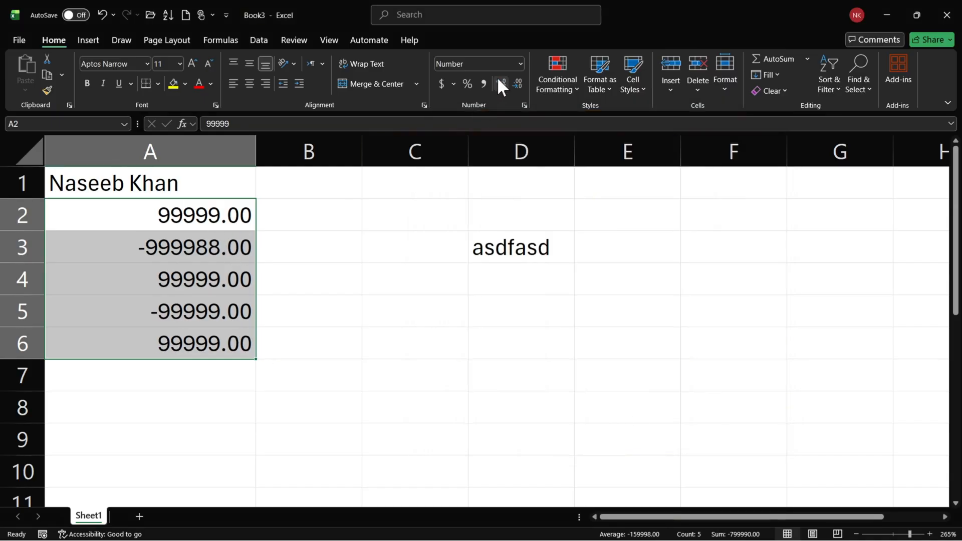
double_click(518, 80)
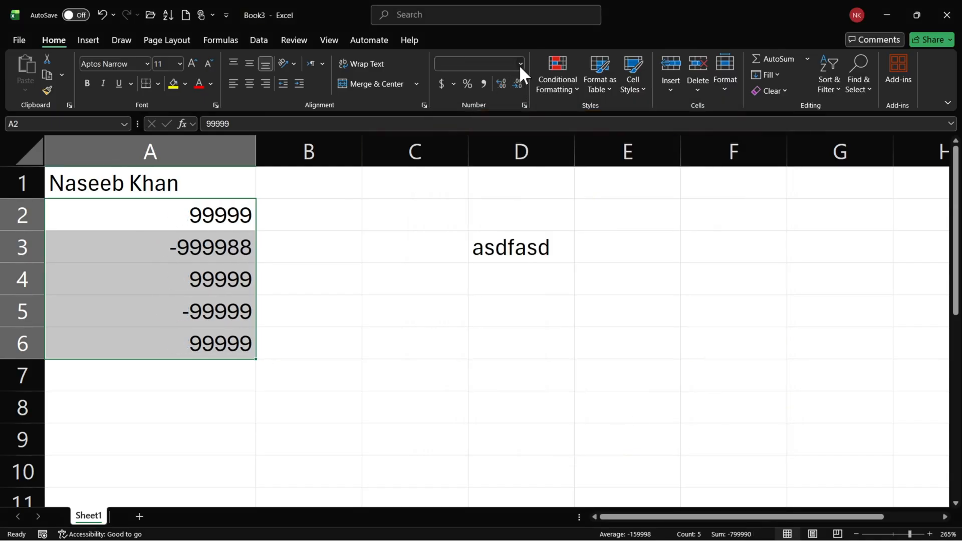
Format A2:A6 as Number with the red 1234 style for negative numbers.
click(519, 64)
click(512, 389)
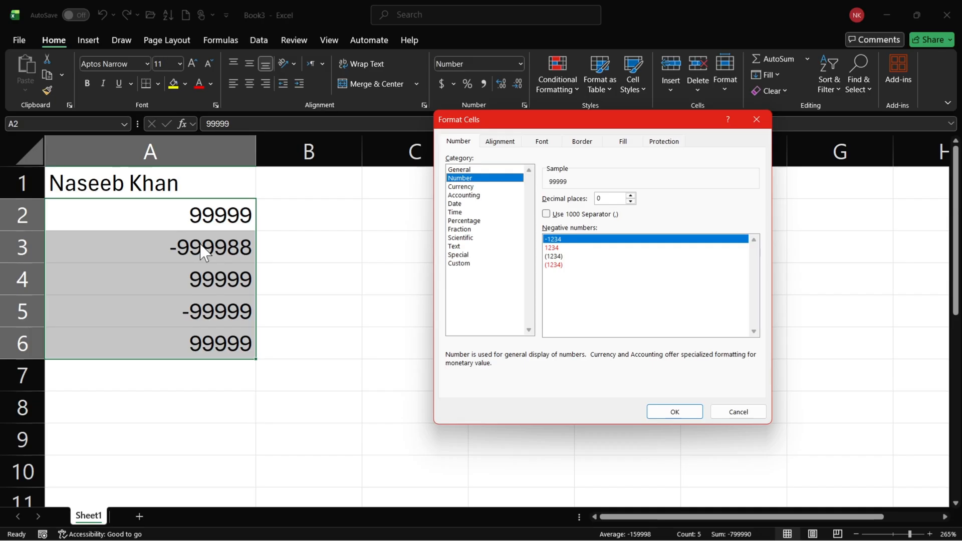
click(564, 247)
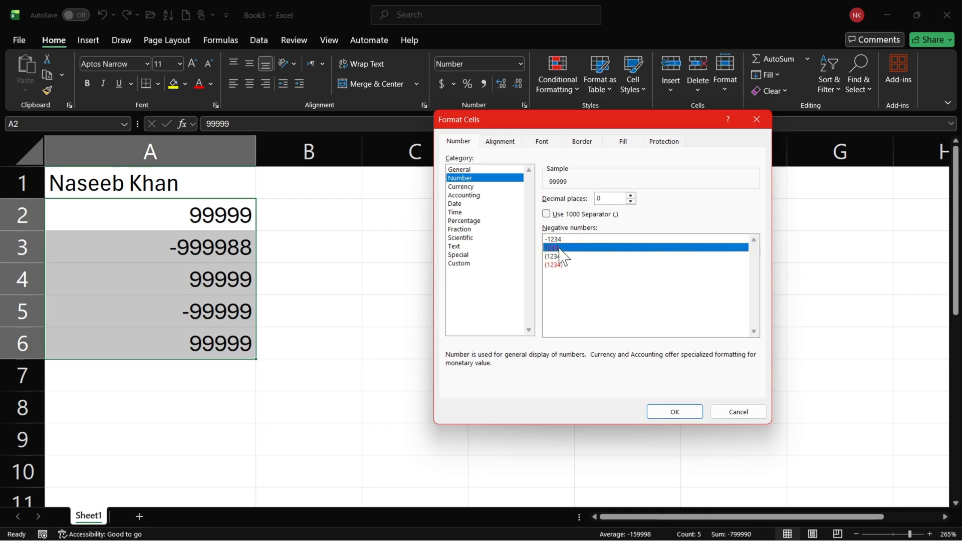
click(669, 413)
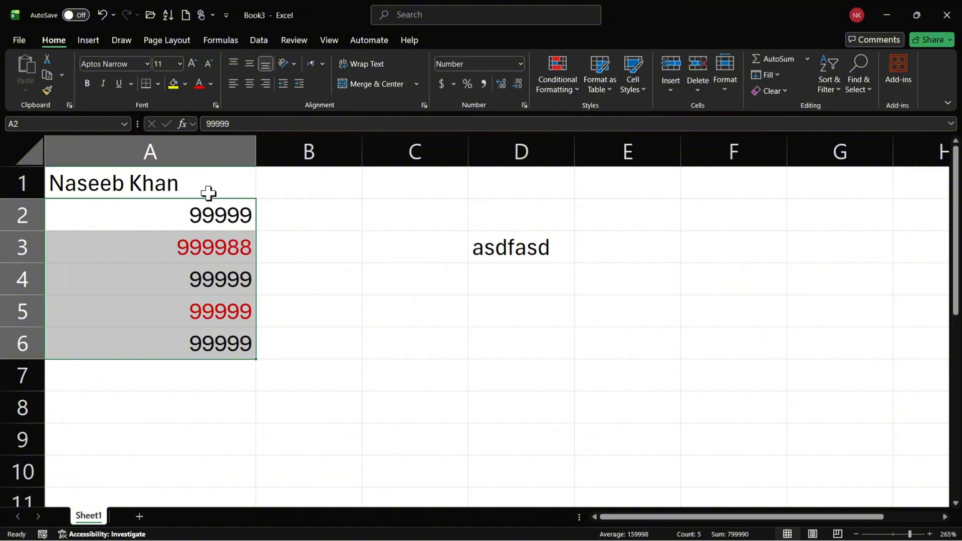
Change the negative number style of A2:A6 to black parentheses, (1234).
click(526, 104)
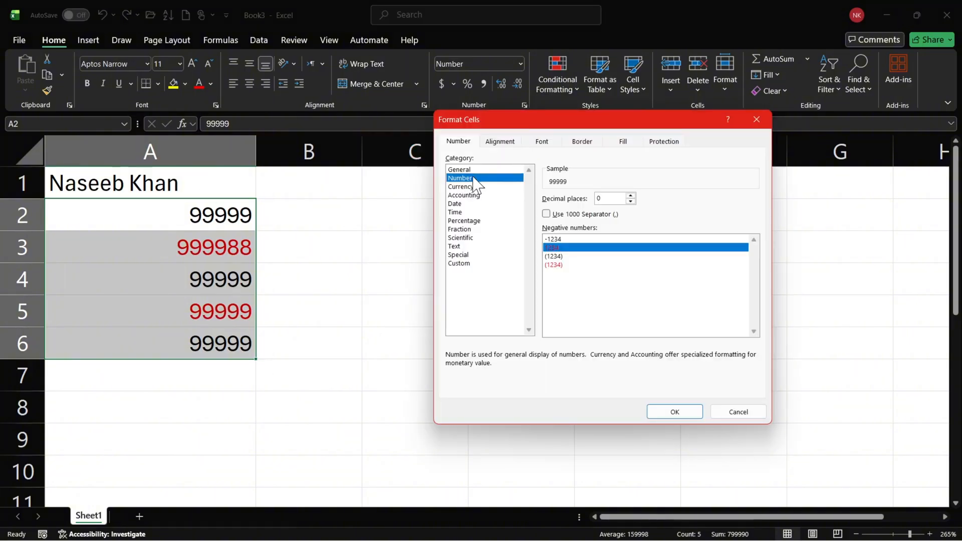
click(565, 256)
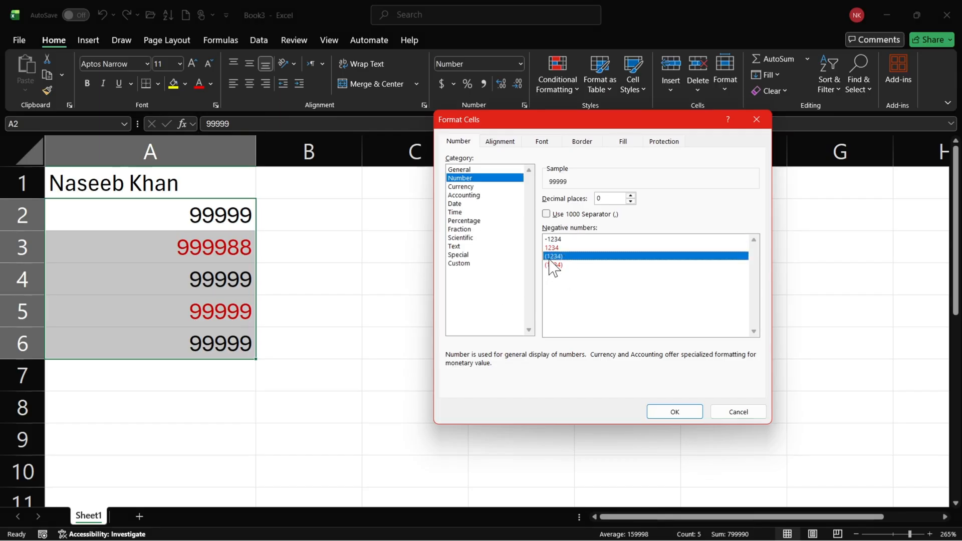
click(667, 410)
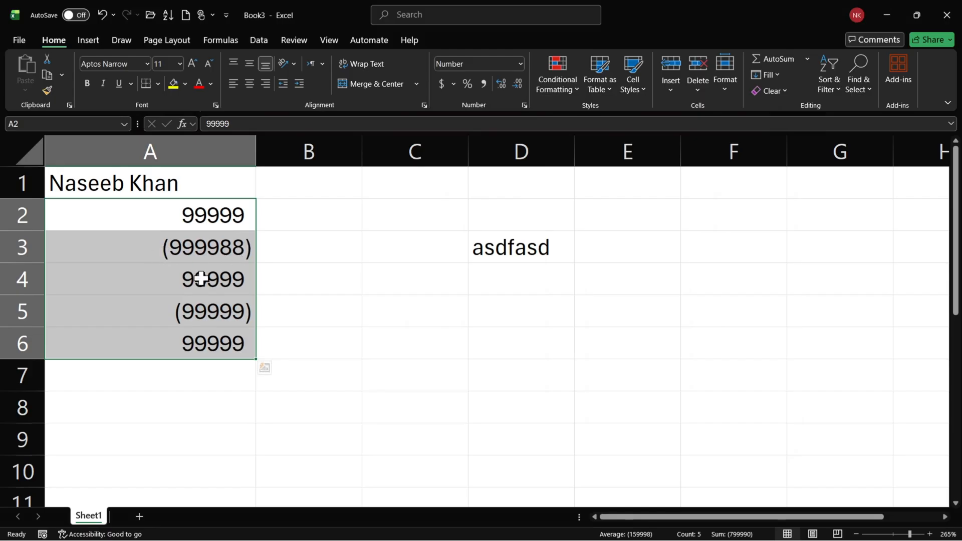
Change the negative number style of A2:A6 to red parentheses, (1234).
click(524, 105)
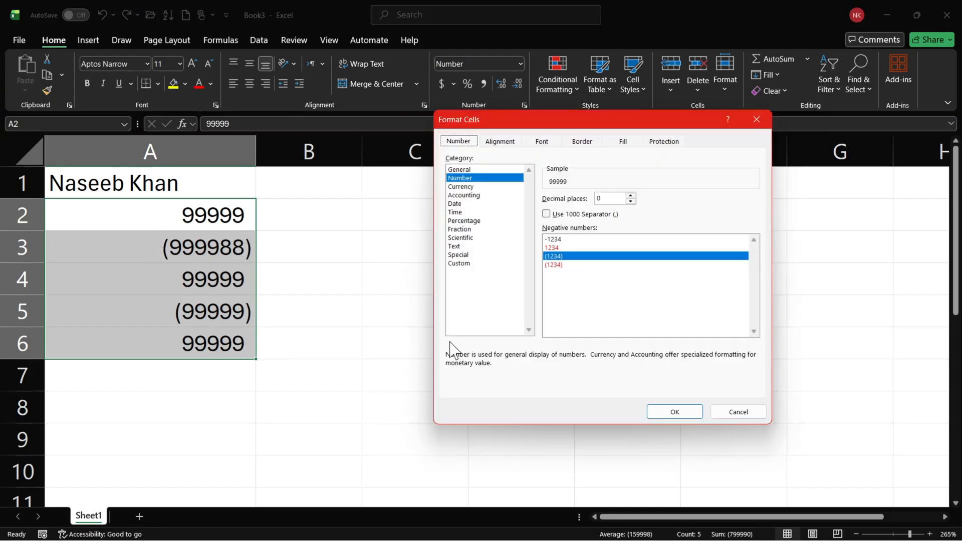
click(556, 265)
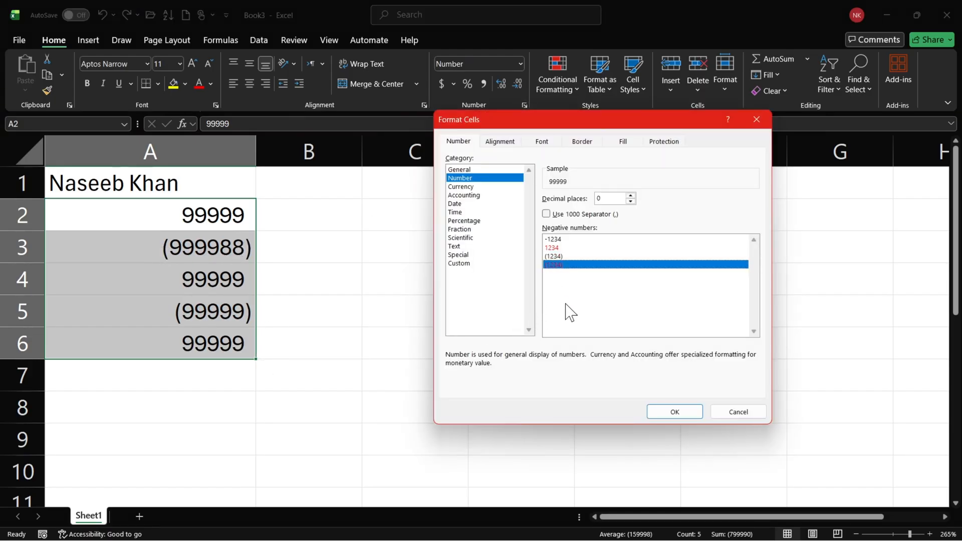
click(673, 412)
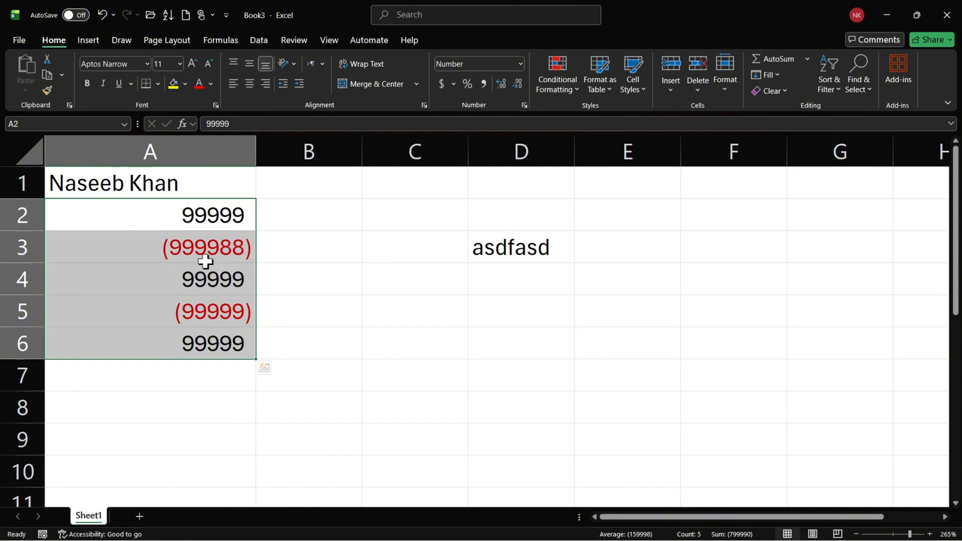
Compare the formatting options of the Number, Accounting and Currency categories for cell A1.
click(155, 182)
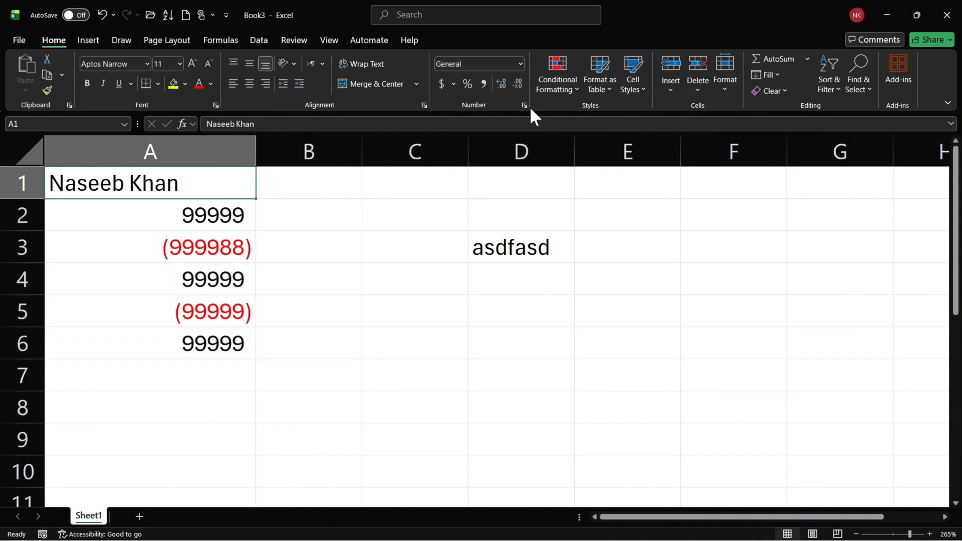
click(524, 105)
click(494, 178)
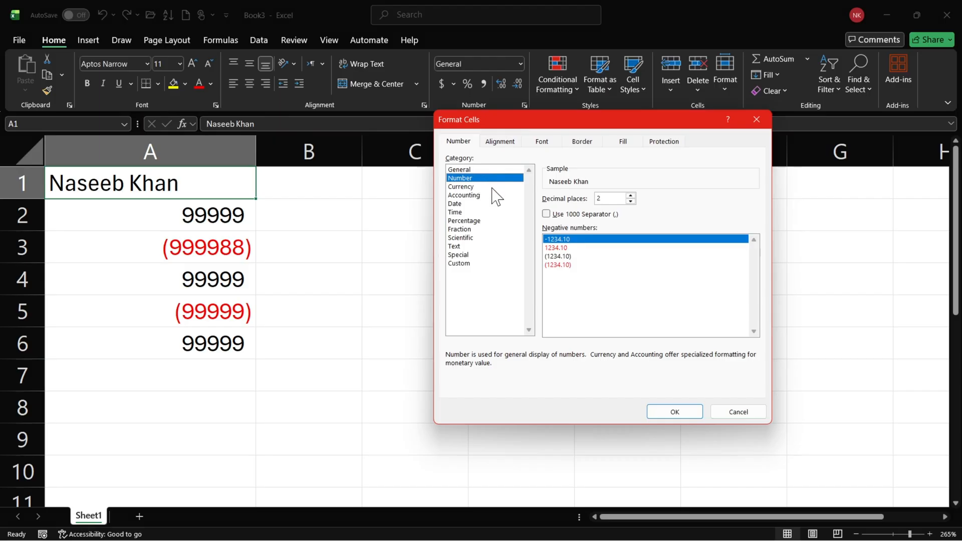
click(486, 195)
click(475, 187)
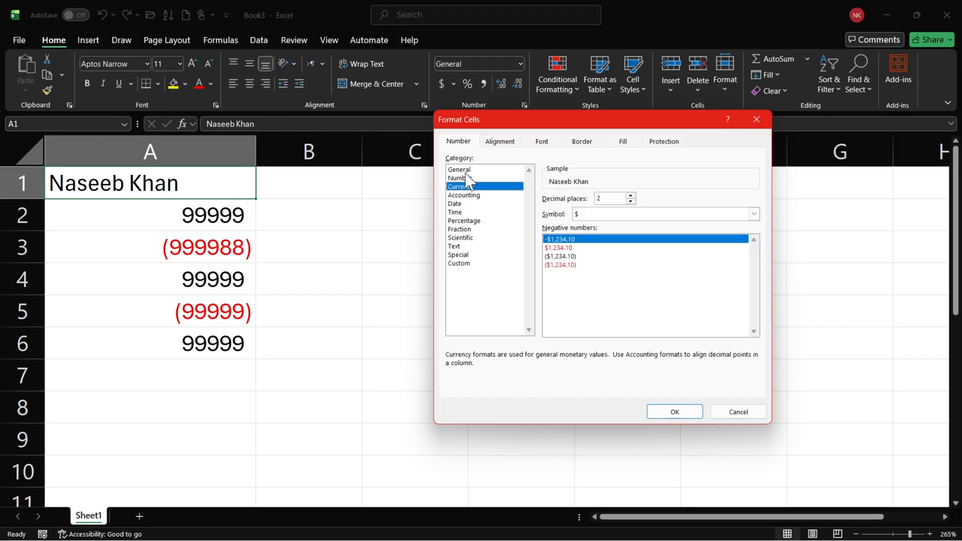
click(468, 178)
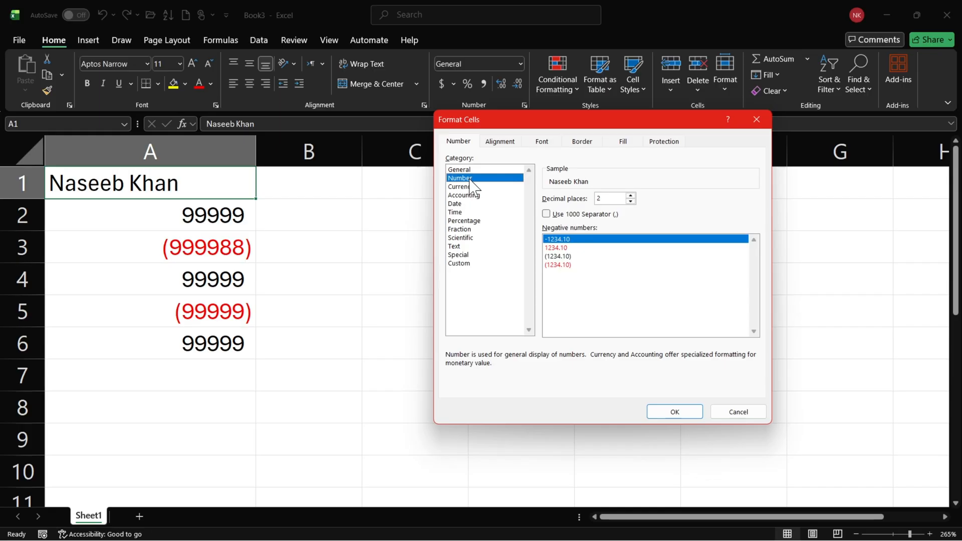
click(488, 196)
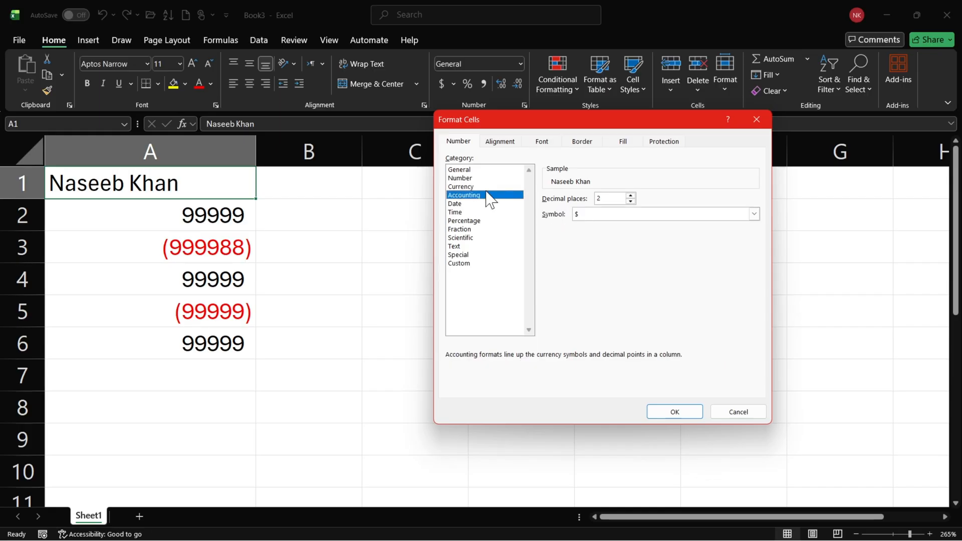
click(485, 188)
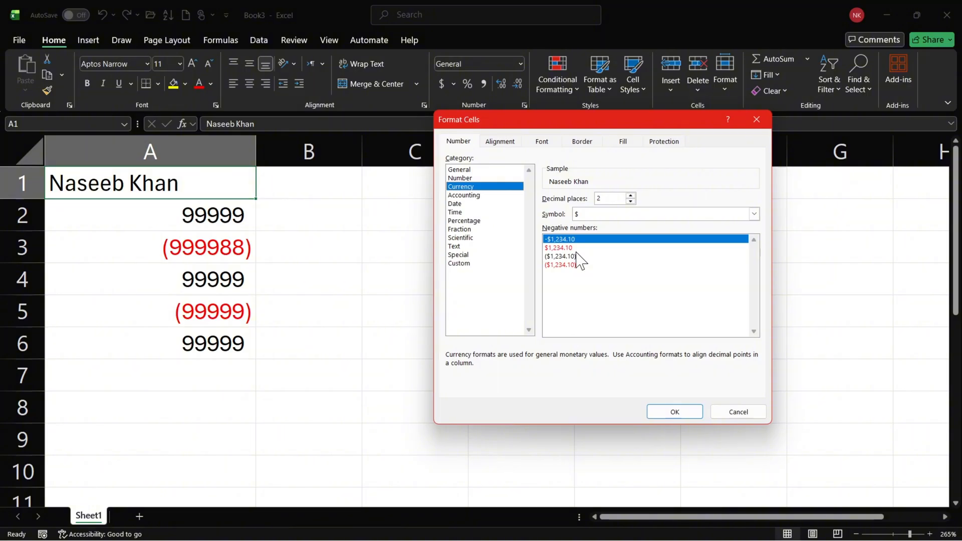
Browse the list of symbols available for the Currency format and close the cell formatting without applying it.
click(605, 216)
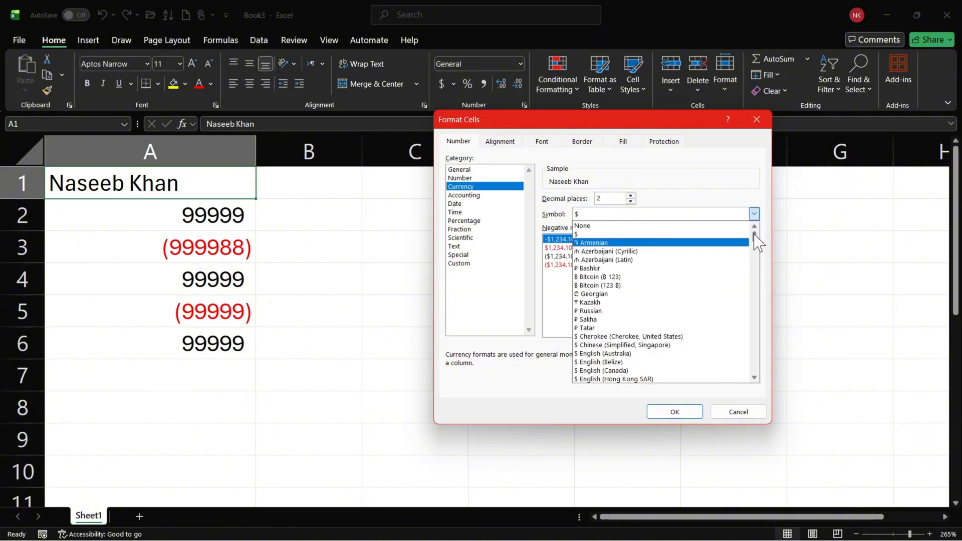
drag(756, 240, 784, 233)
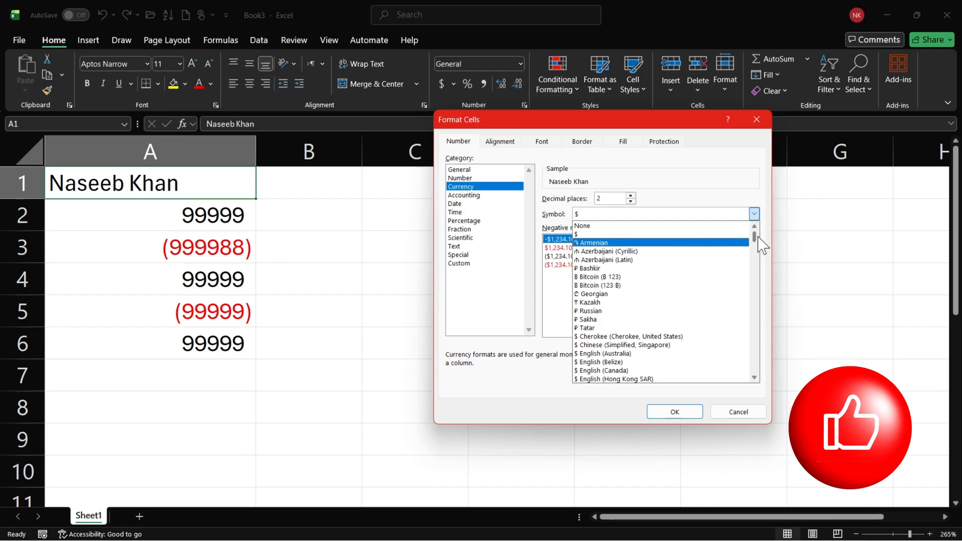
drag(758, 243, 776, 261)
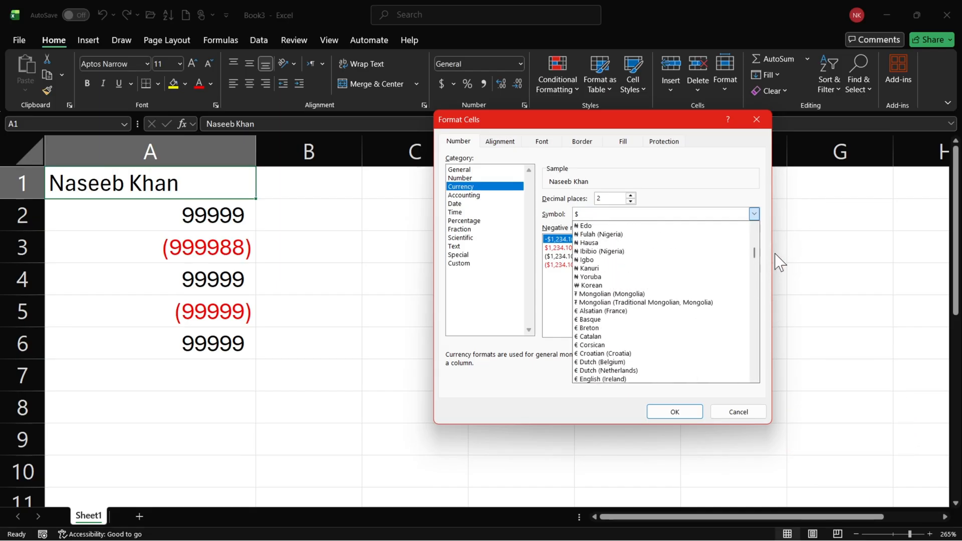
click(739, 126)
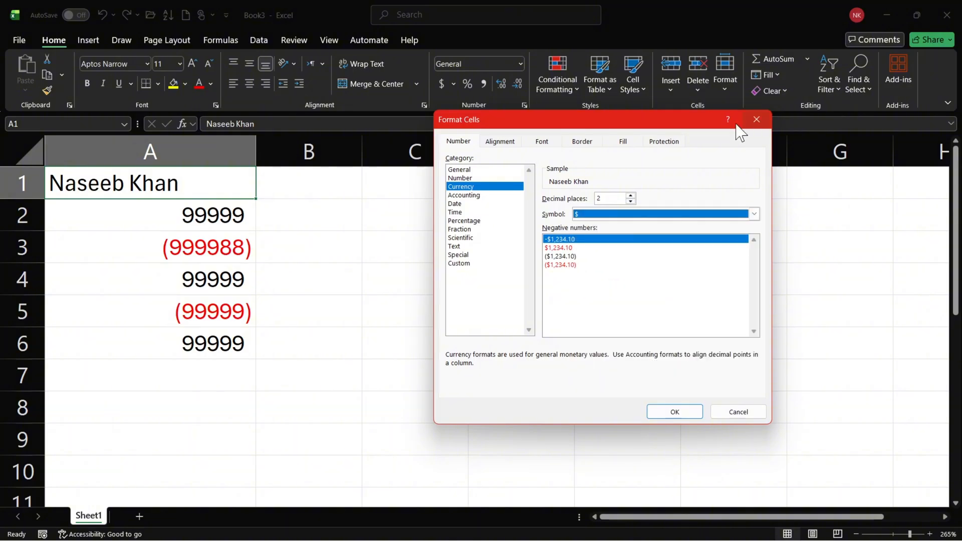
click(757, 120)
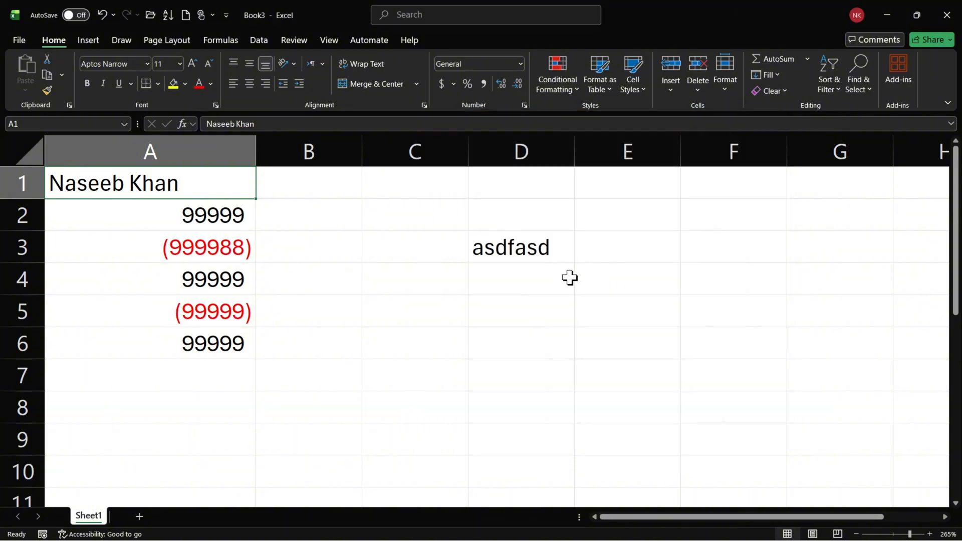
Clear the text in cell D3 and select columns B through G.
click(520, 247)
key(Delete)
drag(333, 152, 863, 156)
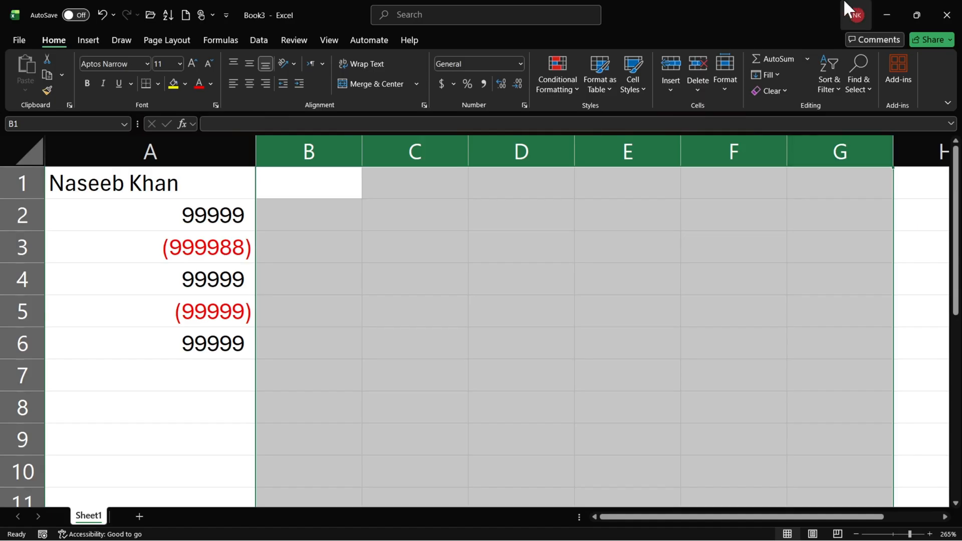
Enter 99999 in cell C1 and fill it down through C7.
key(Right)
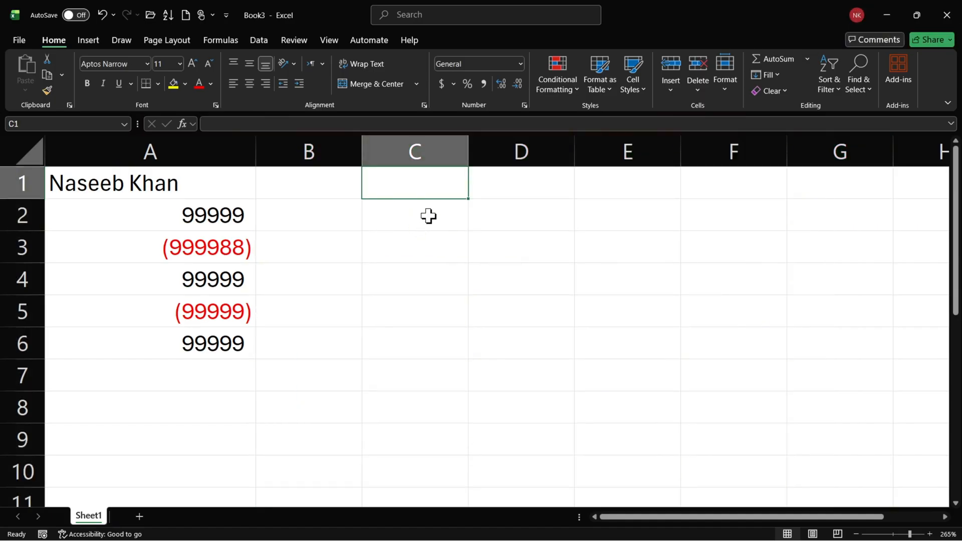
text(99999)
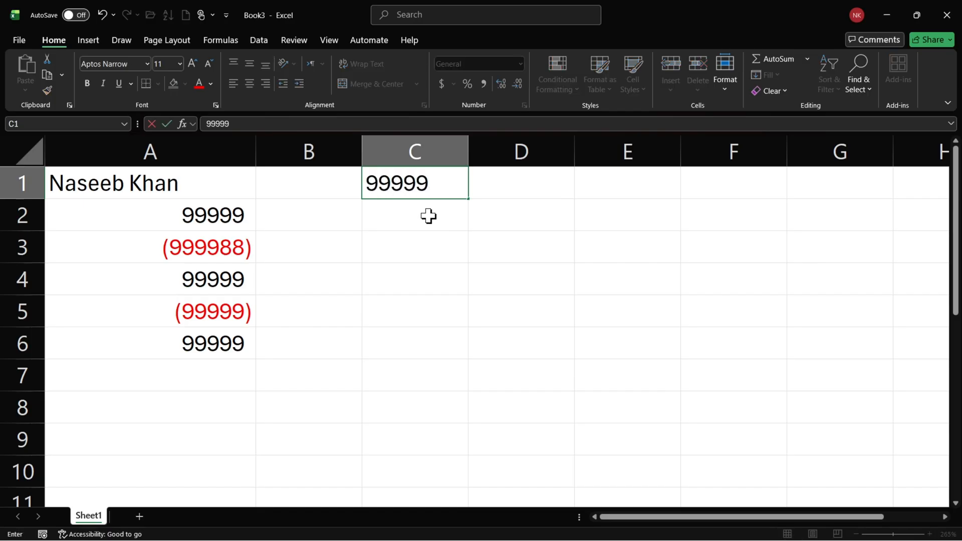
key(Return)
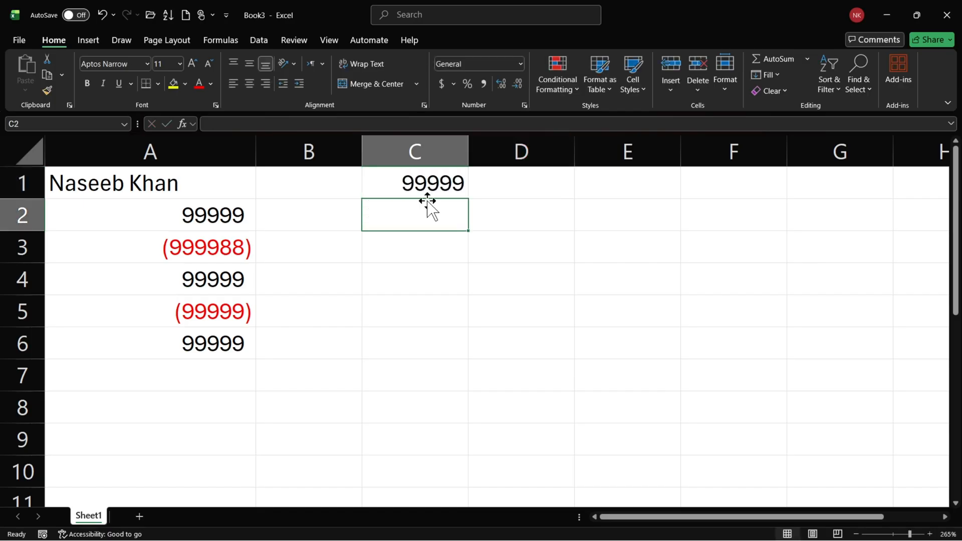
click(431, 188)
drag(467, 199, 463, 390)
click(405, 266)
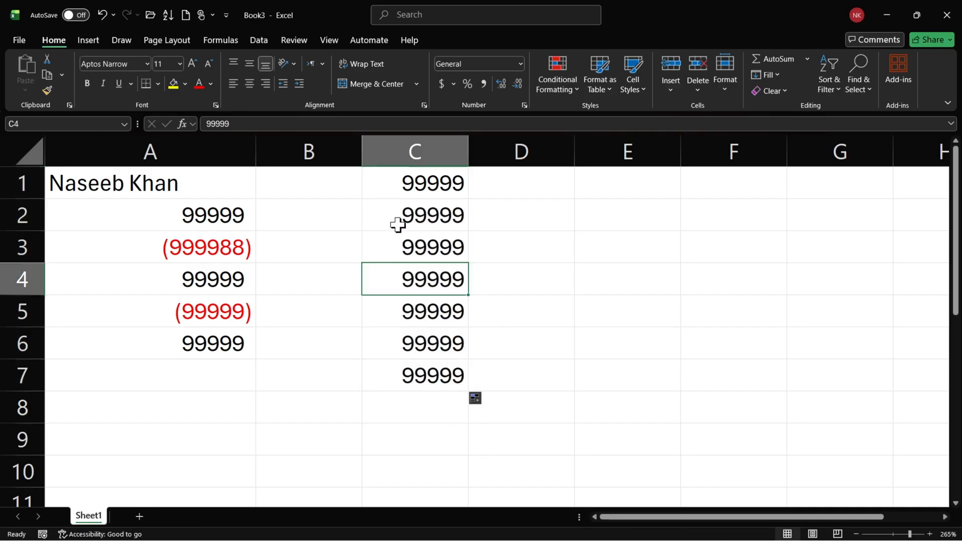
Change the values in cells C2, C4 and C6 to -99999.
double_click(399, 225)
text(-)
key(Return)
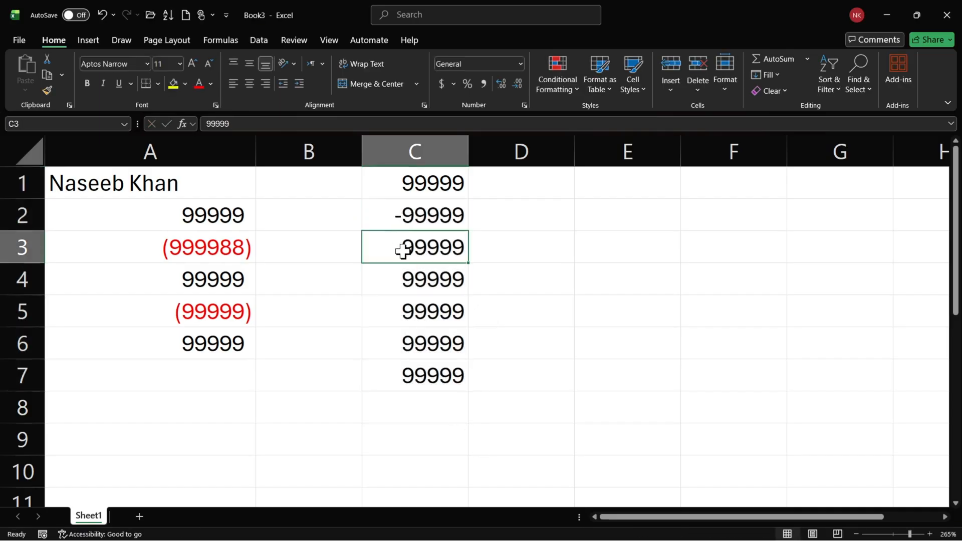
double_click(398, 286)
text(-)
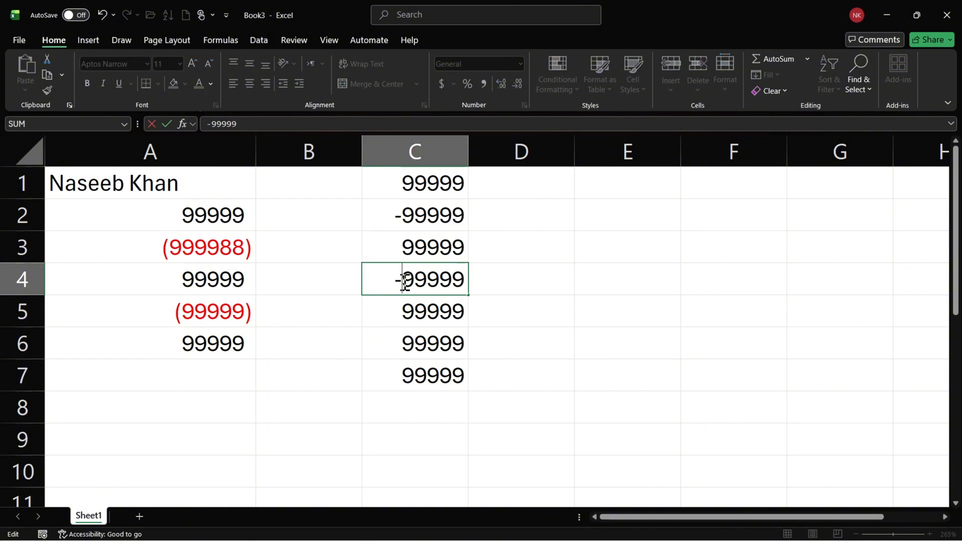
key(Return)
double_click(393, 349)
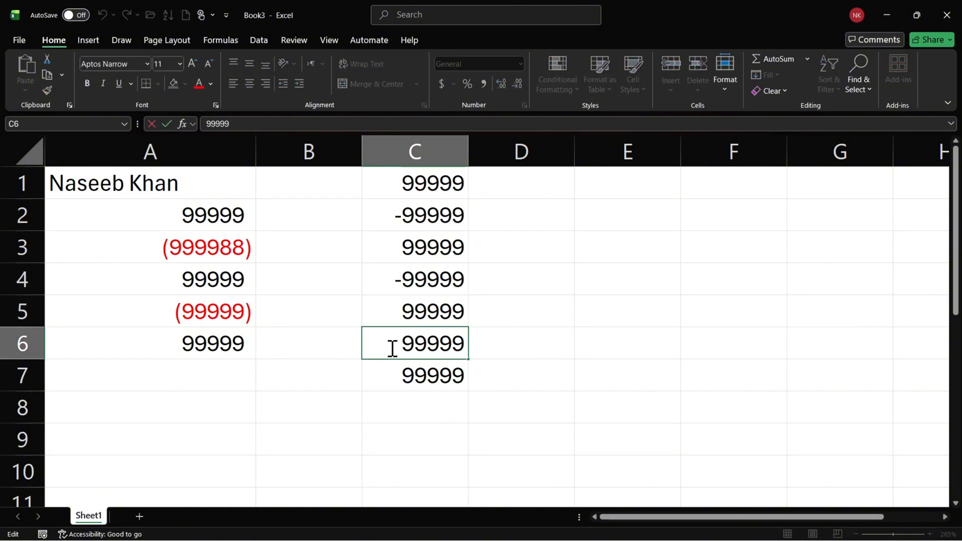
text(-)
key(Return)
Fill the values of C1:C7 across into column D.
click(425, 264)
drag(429, 179, 523, 388)
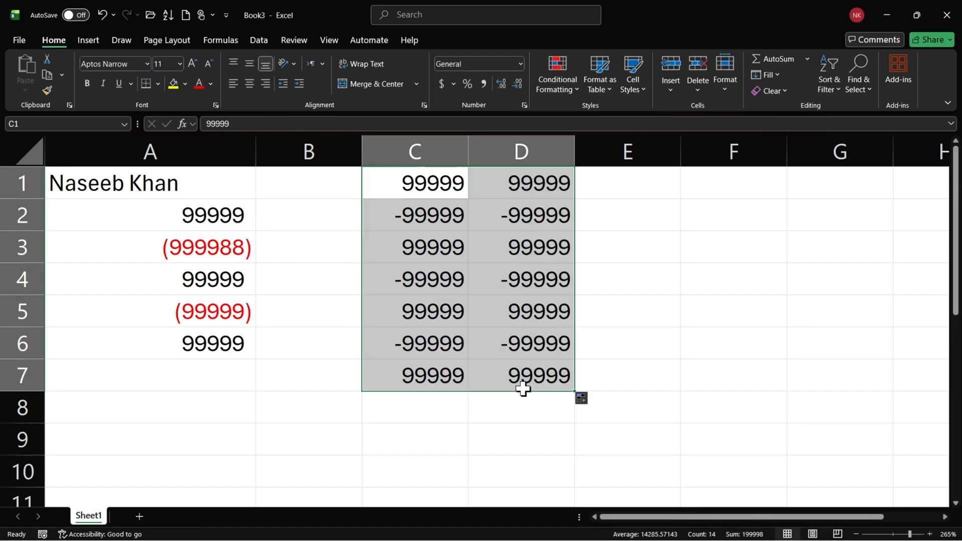
click(522, 353)
scroll(385, 286, up, 1)
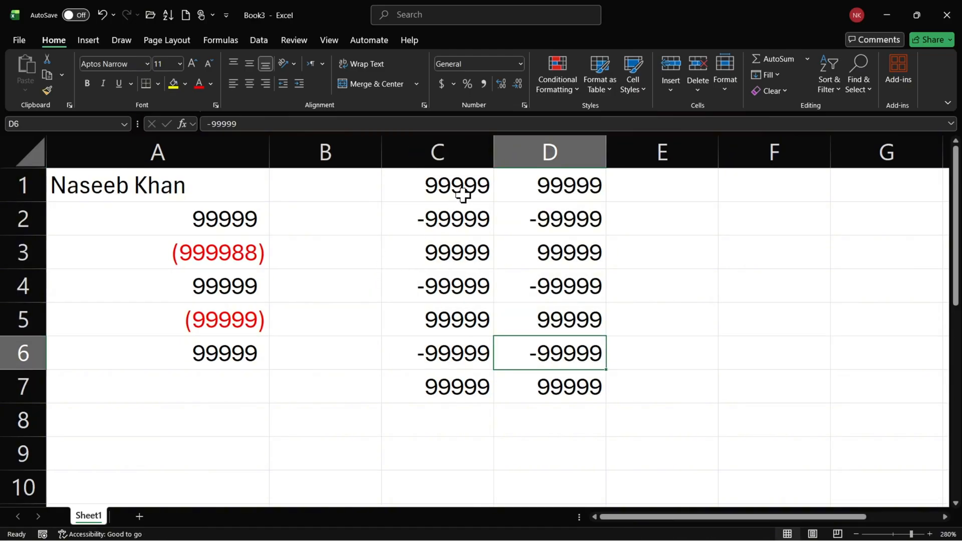
Insert a blank row above row 1.
click(461, 193)
click(22, 183)
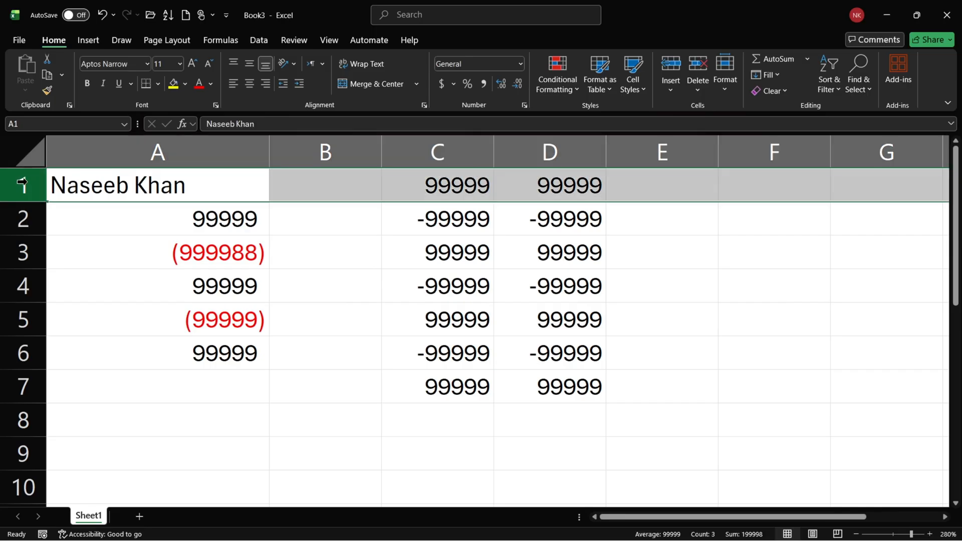
key(ctrl+shift+plus)
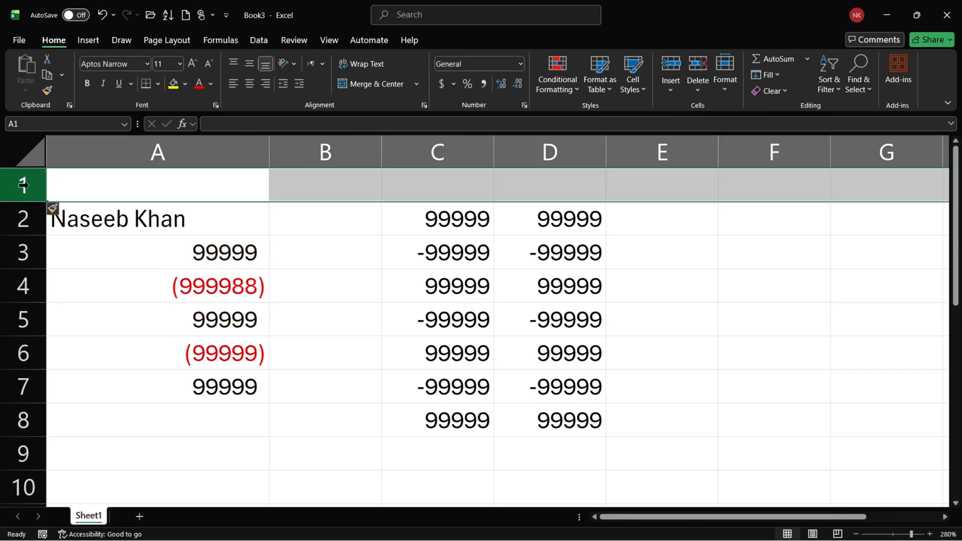
Enter the headers Accounting in C1 and Currency in D1, and autofit the width of column C.
click(447, 173)
text(Ac)
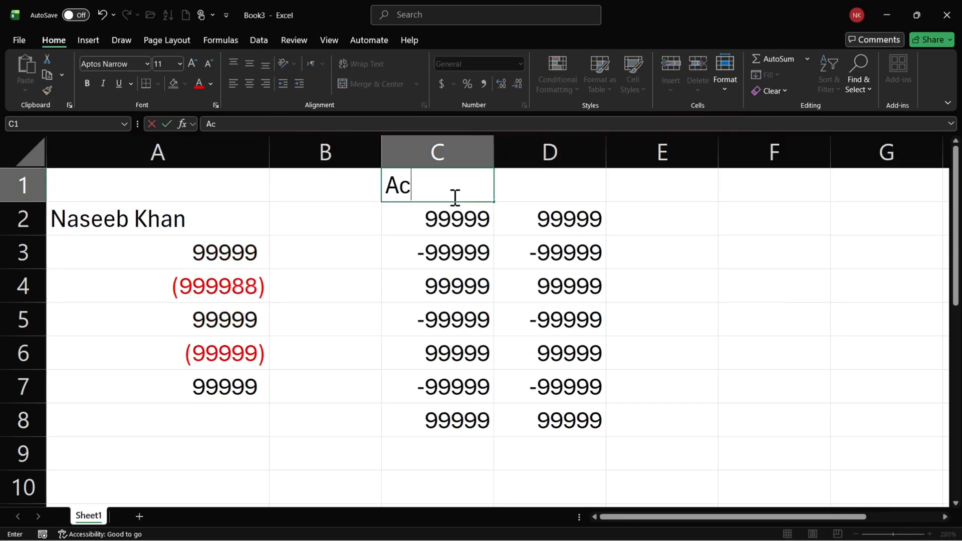
text(counting)
key(Tab)
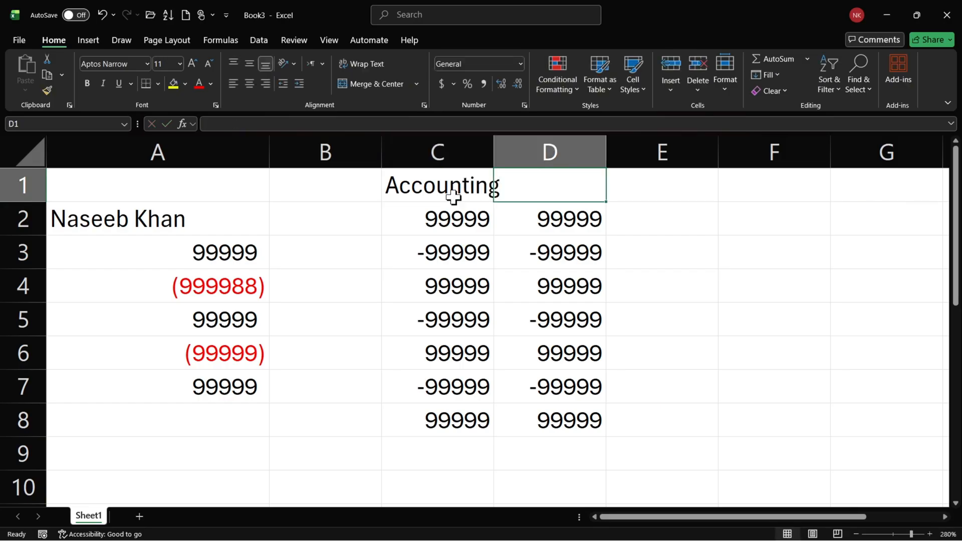
text(Currency)
key(Return)
double_click(494, 152)
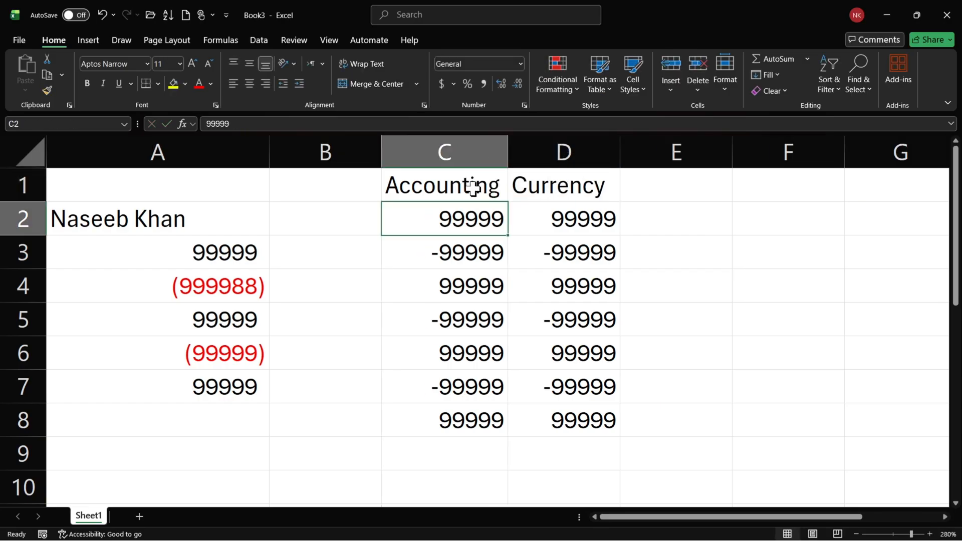
Format the header cells C1:D1 with a black fill and bold white text.
drag(473, 188, 584, 189)
click(185, 84)
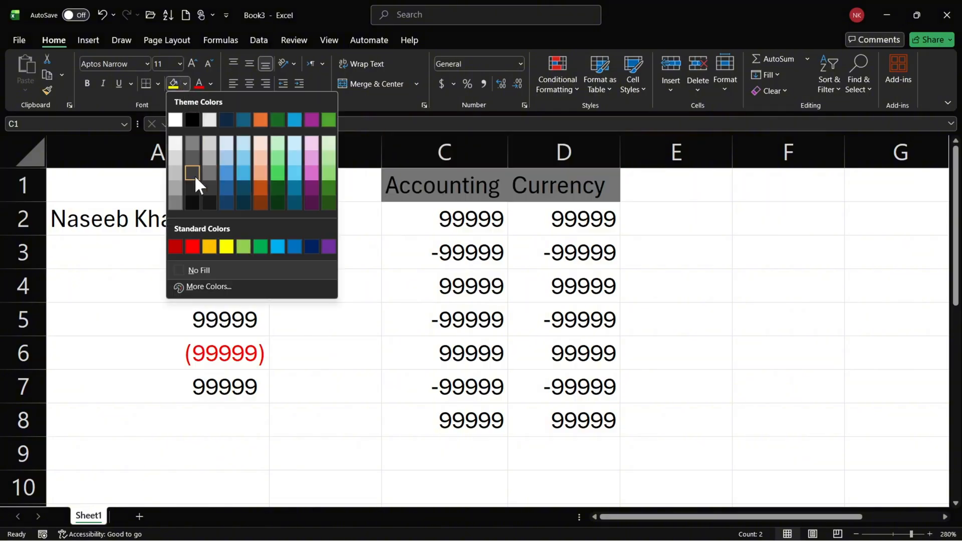
click(196, 204)
click(210, 83)
click(201, 138)
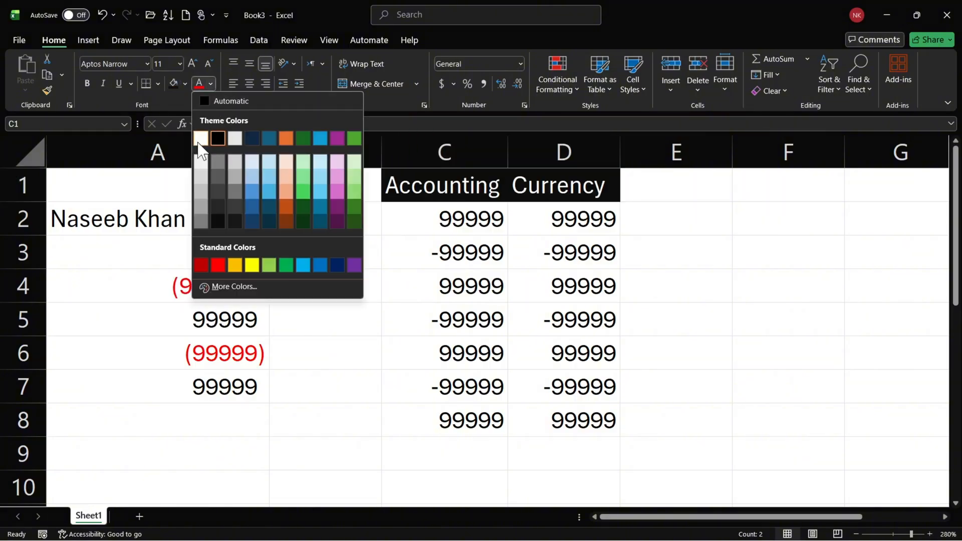
click(87, 83)
Center the contents of C1:D8 horizontally and vertically, and widen columns C and D.
drag(489, 184, 569, 408)
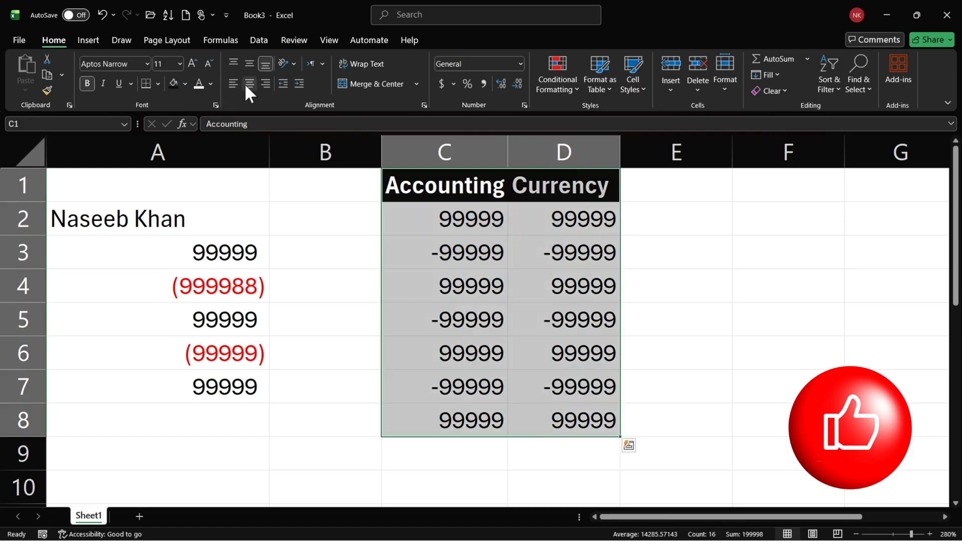
click(245, 83)
click(250, 65)
click(488, 265)
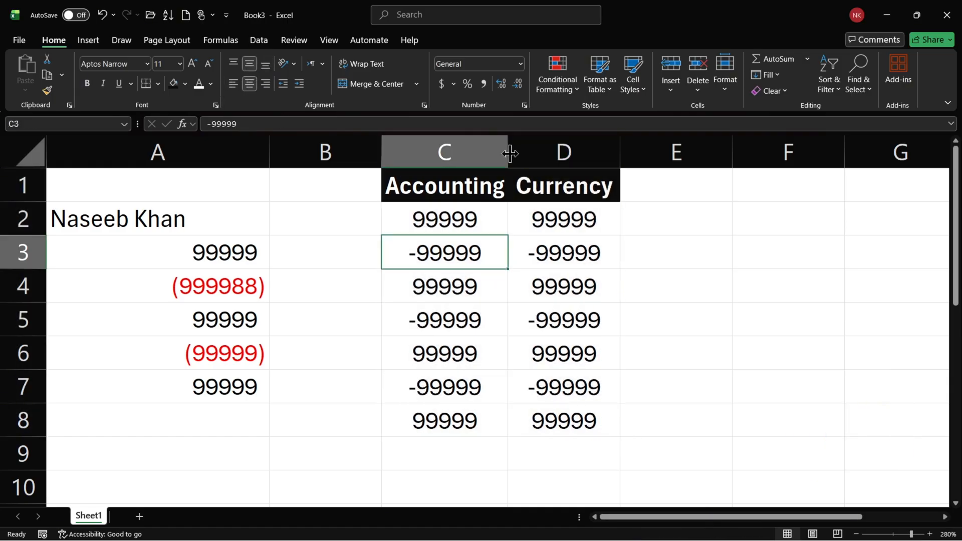
drag(510, 153, 573, 168)
click(557, 288)
drag(685, 150, 739, 148)
click(616, 283)
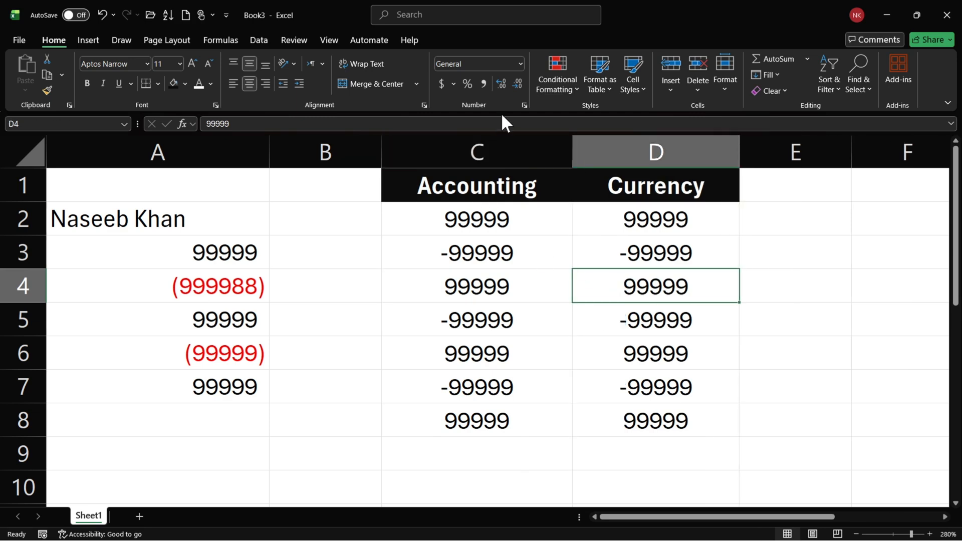
click(524, 105)
click(462, 187)
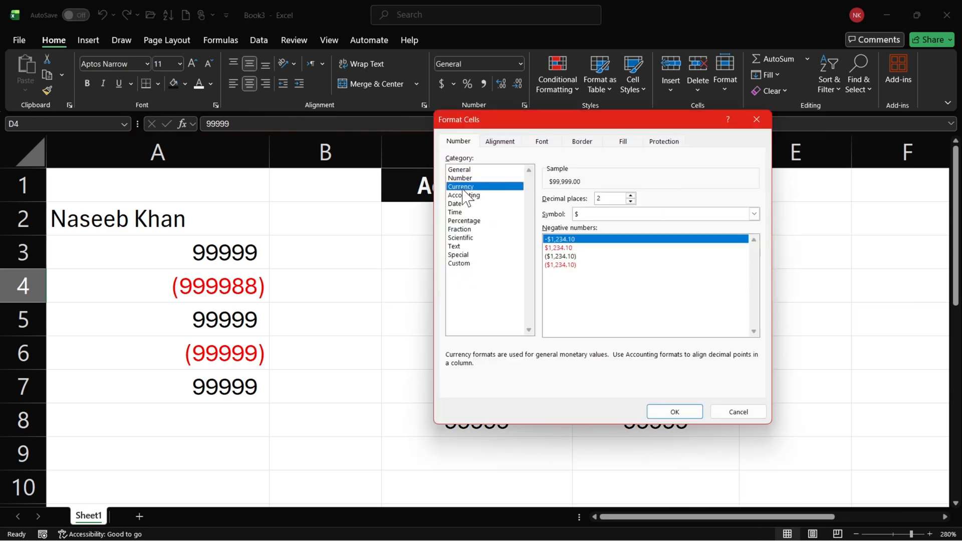
click(756, 119)
Apply the Currency format to D2:D8 with two decimal places, the $ symbol and the -$1,234.10 negative style.
drag(672, 219, 687, 425)
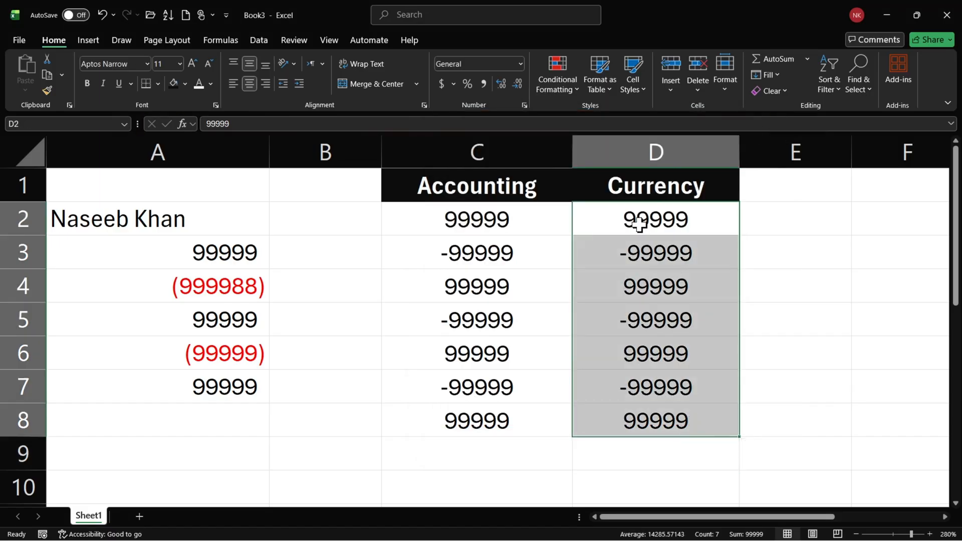
click(524, 105)
click(468, 187)
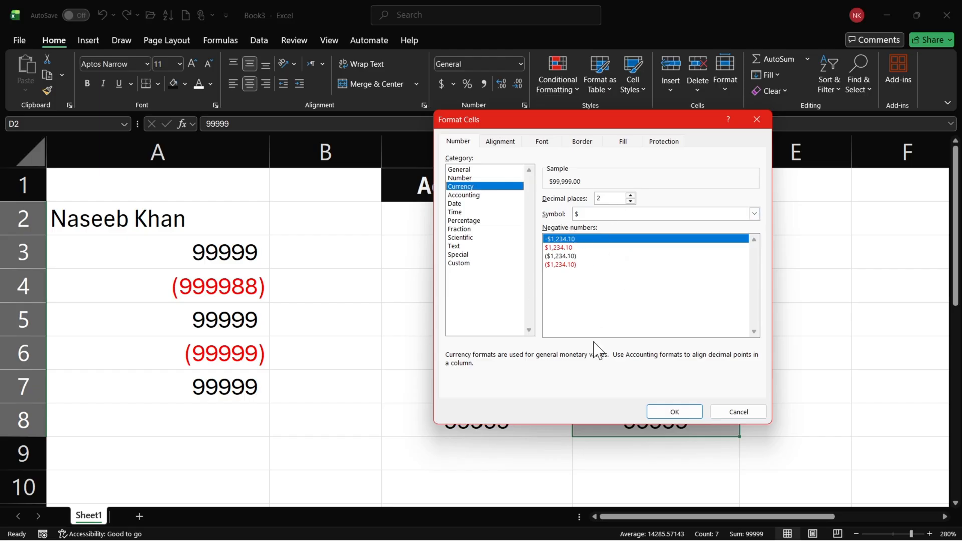
click(674, 410)
click(666, 321)
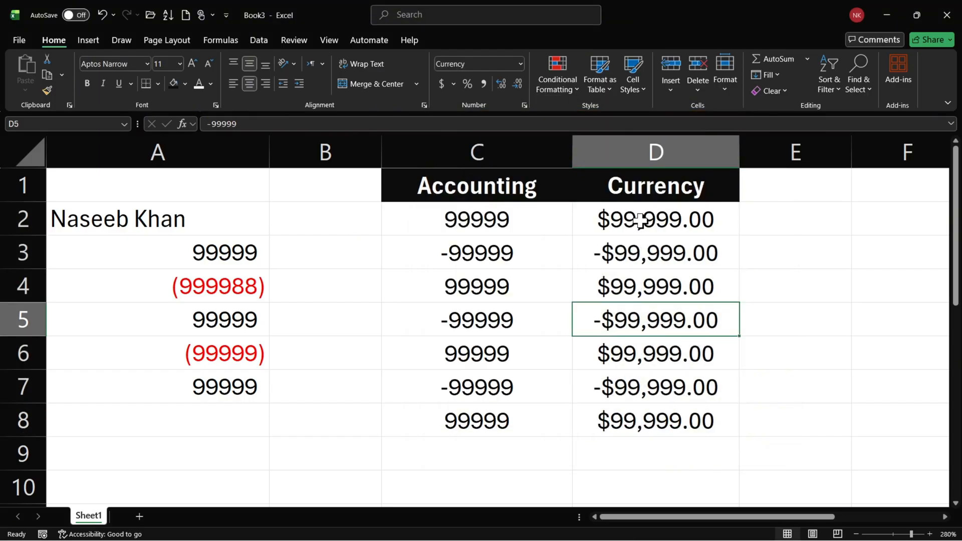
click(641, 220)
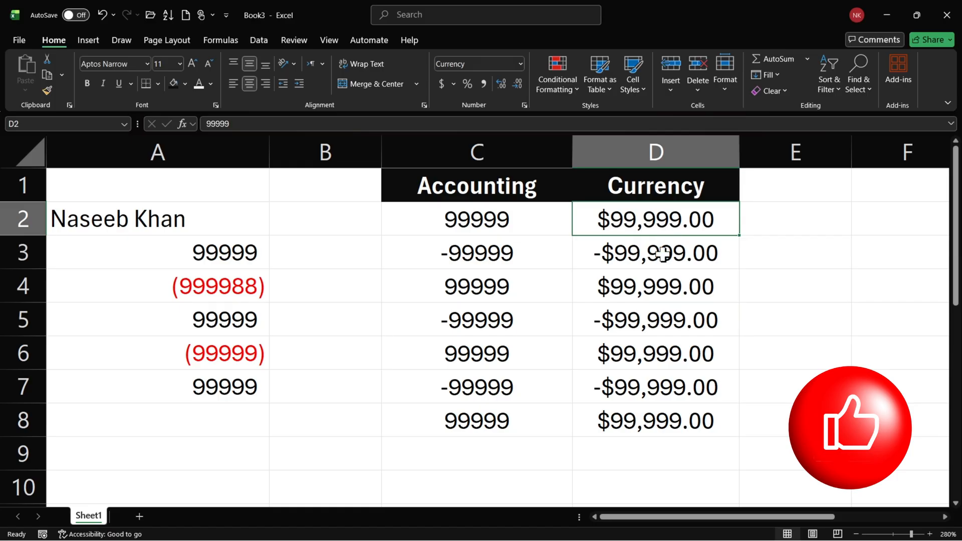
click(624, 255)
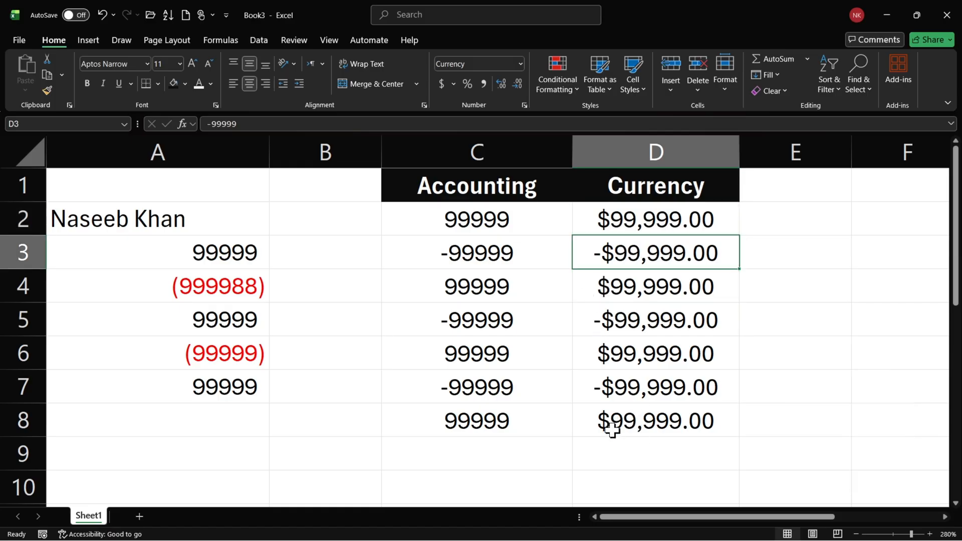
Apply the Accounting format to C2:C8 with two decimal places and the $ symbol.
drag(529, 220, 529, 420)
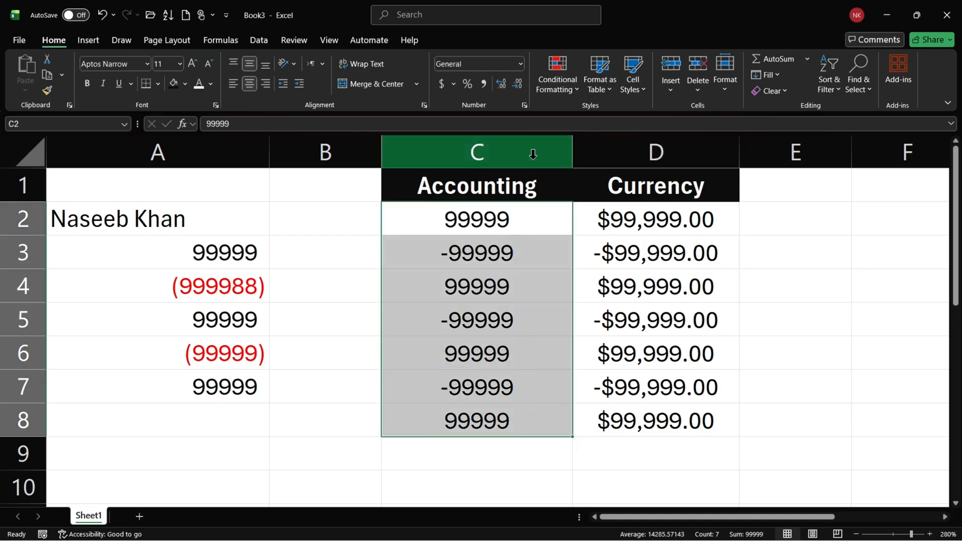
click(525, 105)
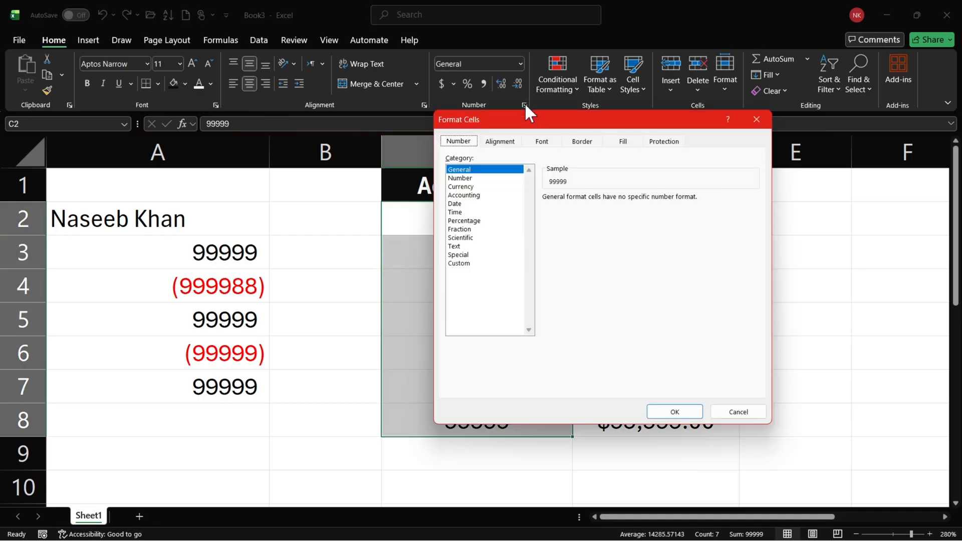
click(464, 196)
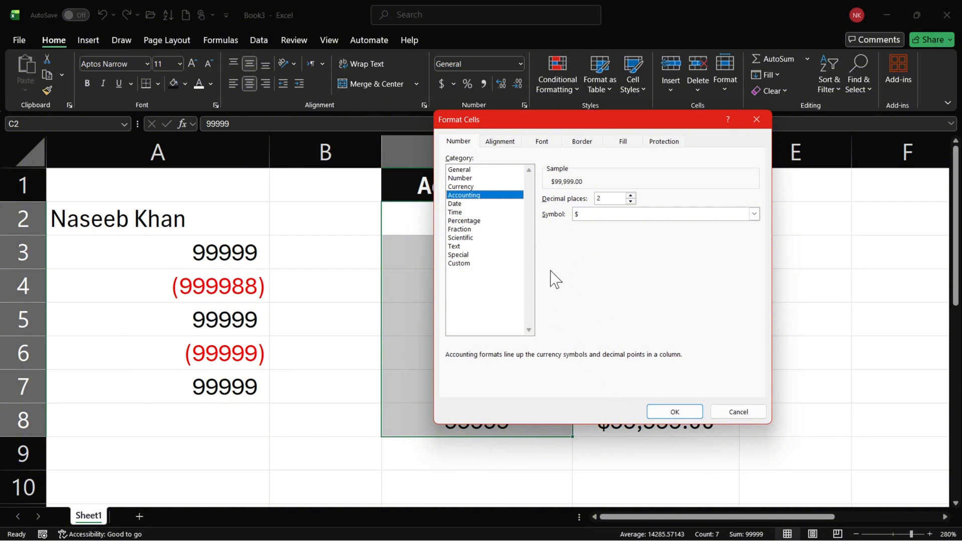
click(675, 412)
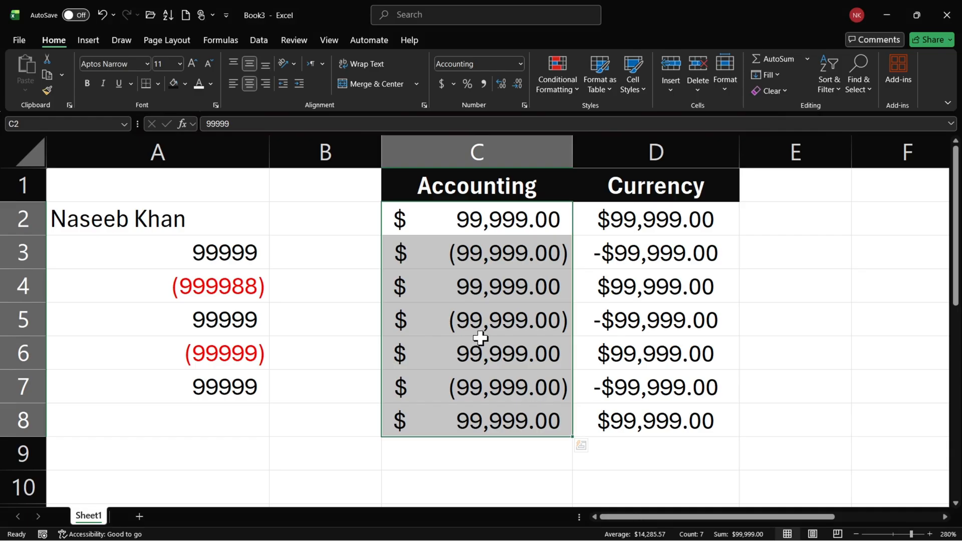
Change the Currency format of D2:D8 to show negative numbers in red with parentheses.
drag(634, 221, 630, 418)
click(524, 105)
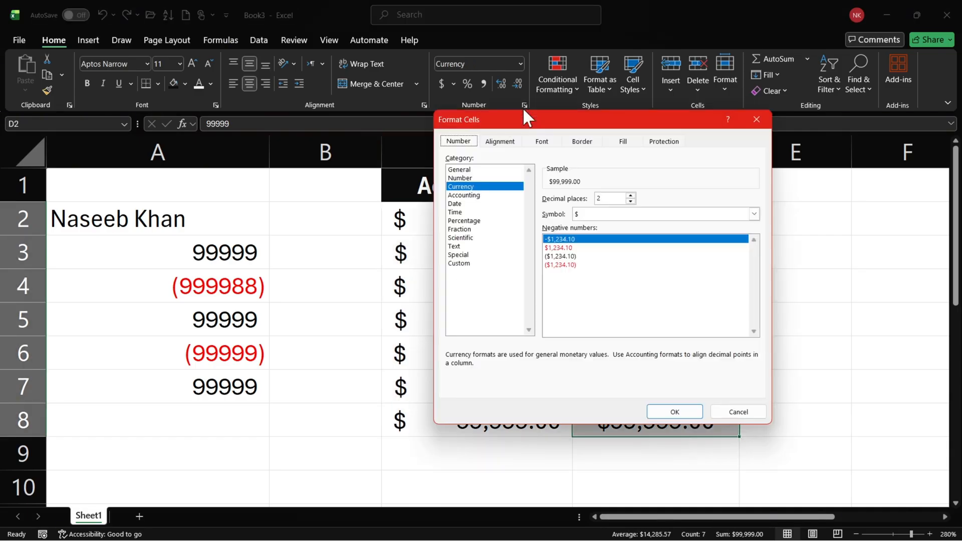
click(565, 248)
click(571, 265)
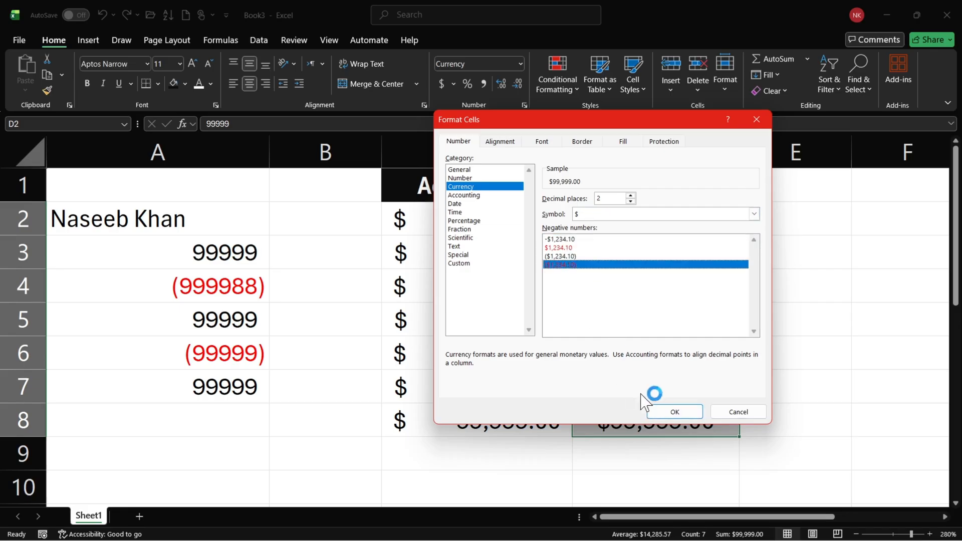
click(672, 411)
click(621, 288)
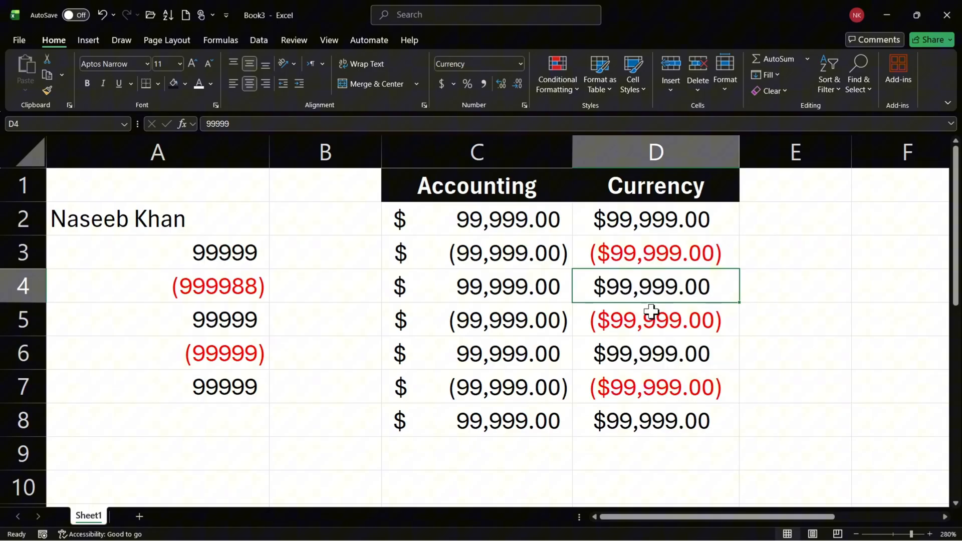
click(621, 223)
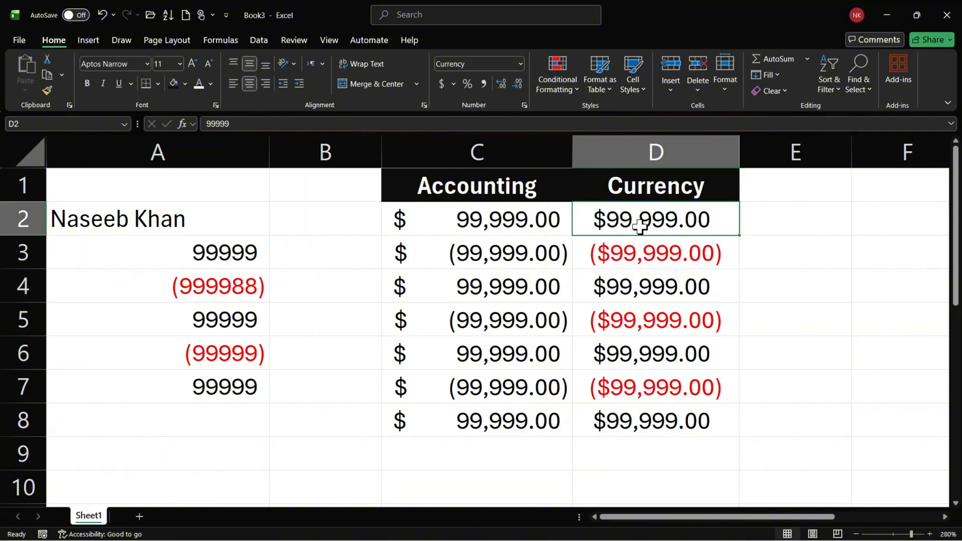
click(645, 189)
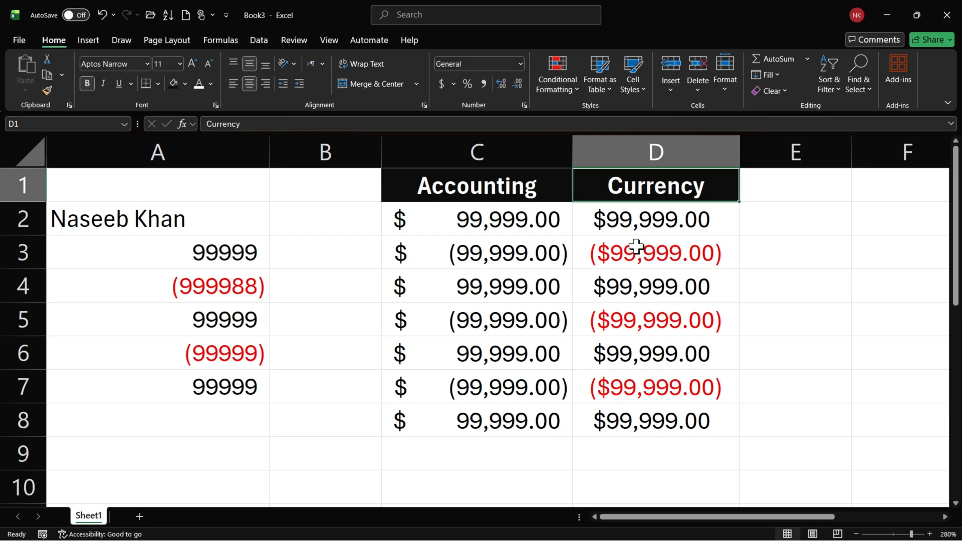
Enter 0 in cell D4 of the Currency column.
click(625, 216)
click(665, 288)
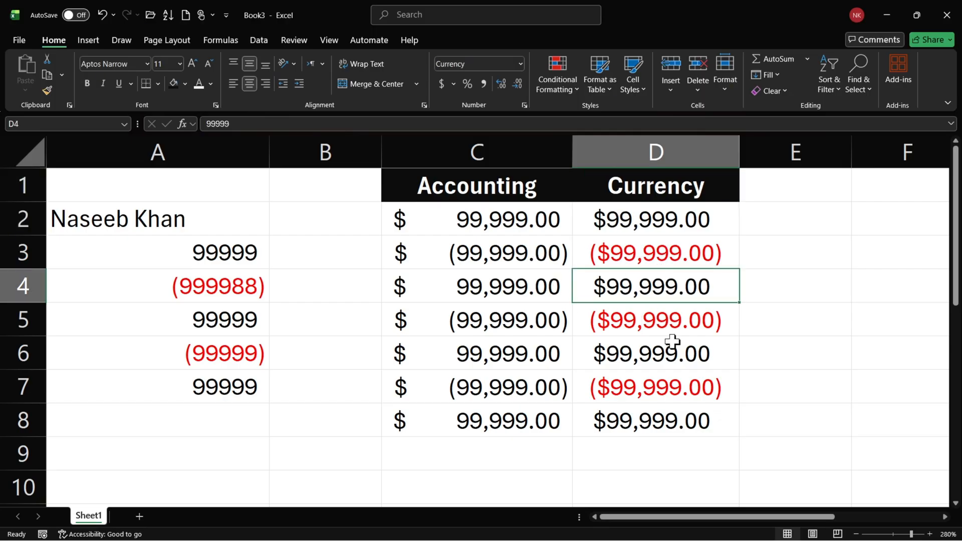
text(0)
key(Return)
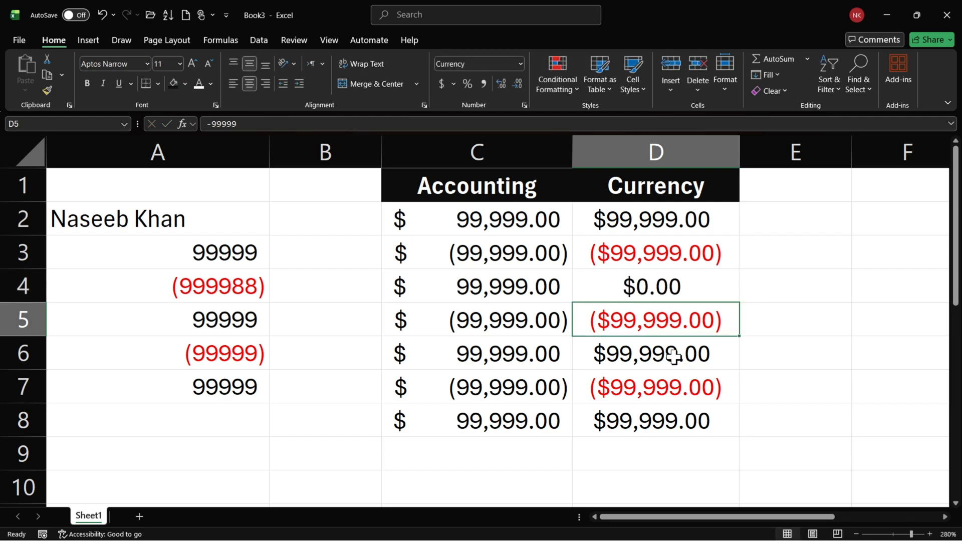
click(668, 285)
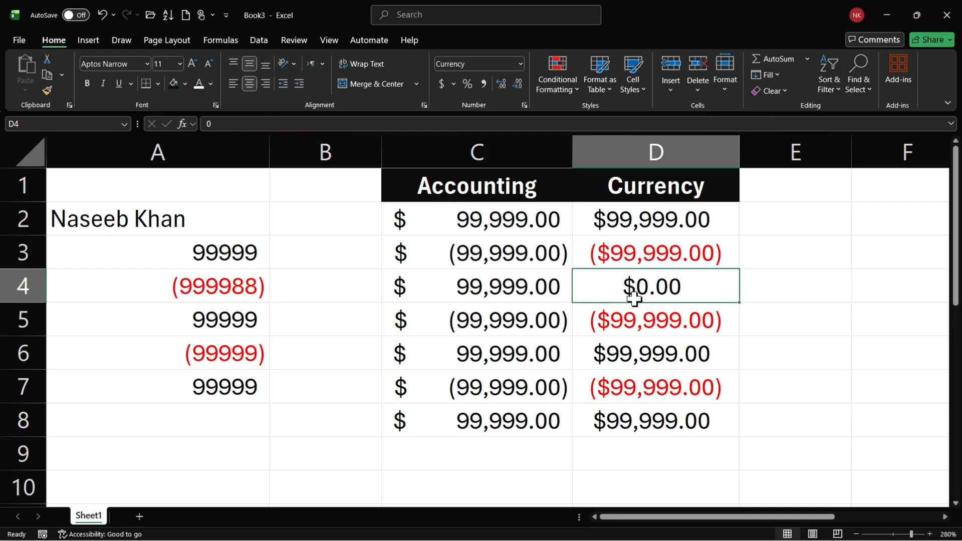
click(398, 218)
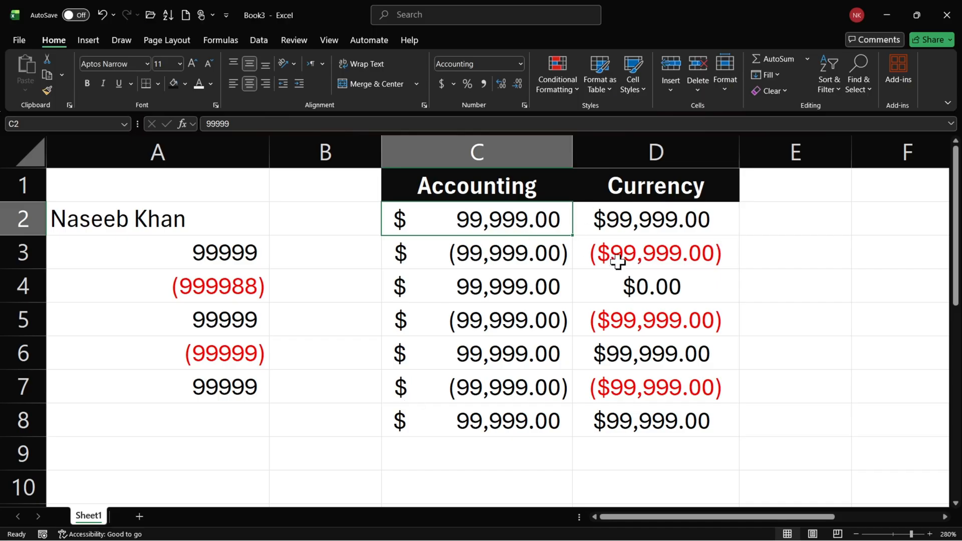
click(616, 287)
click(615, 250)
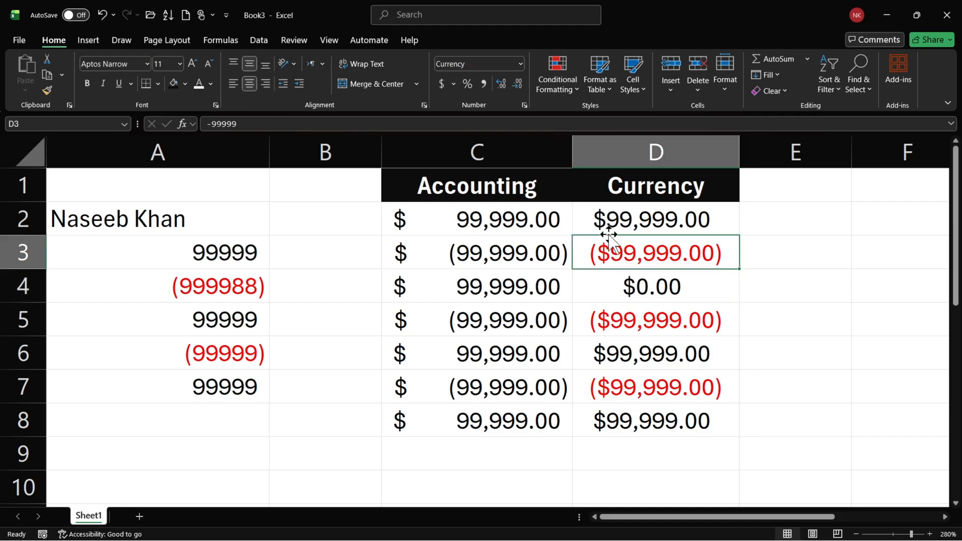
Compare the Currency values in D2:D8 with the Accounting values in C2:C8, including the row 4 cells.
drag(608, 232, 642, 419)
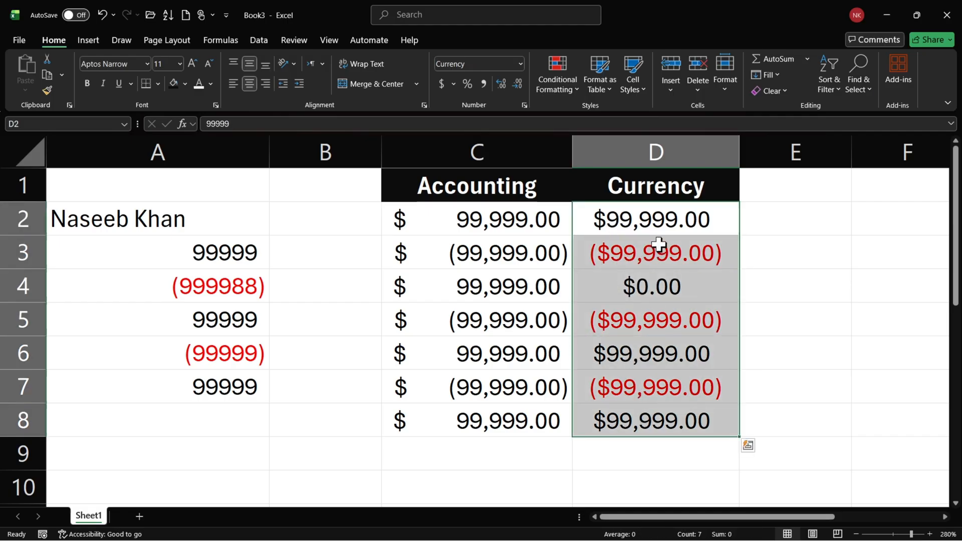
drag(509, 223, 494, 417)
click(547, 284)
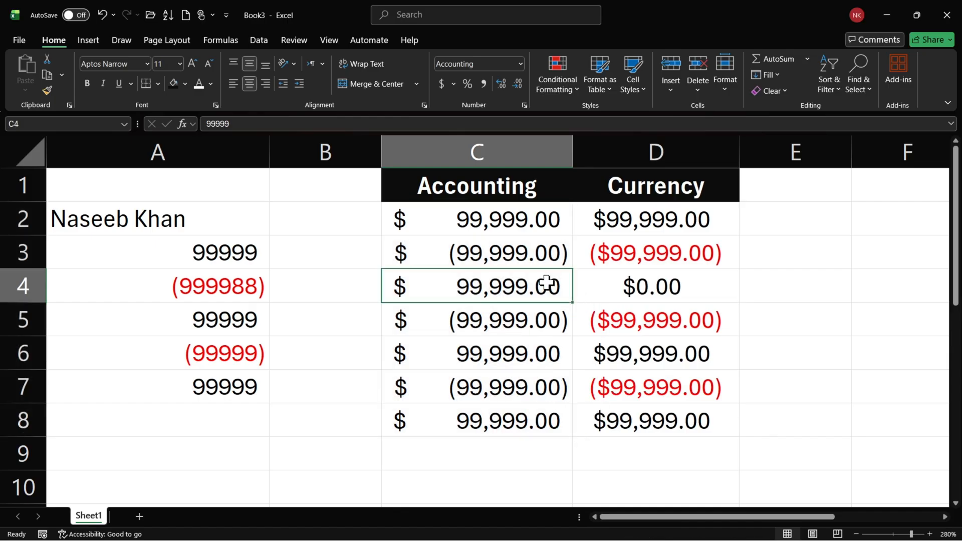
click(649, 295)
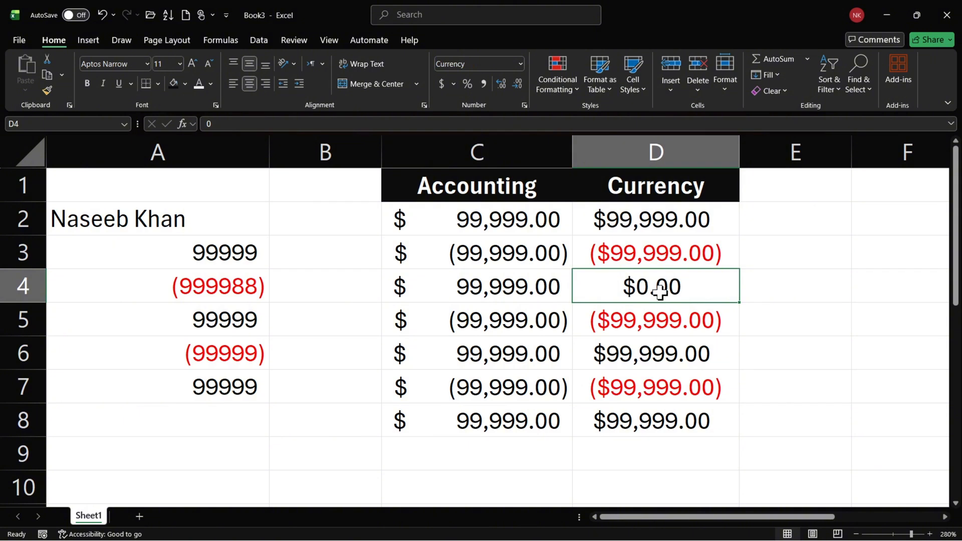
Enter 0 in cell C3 of the Accounting column.
click(485, 253)
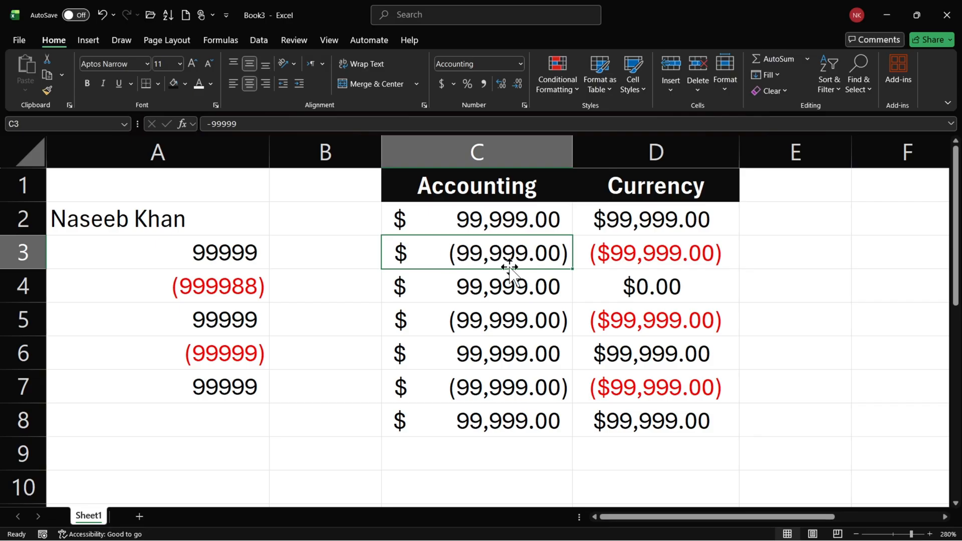
text(0)
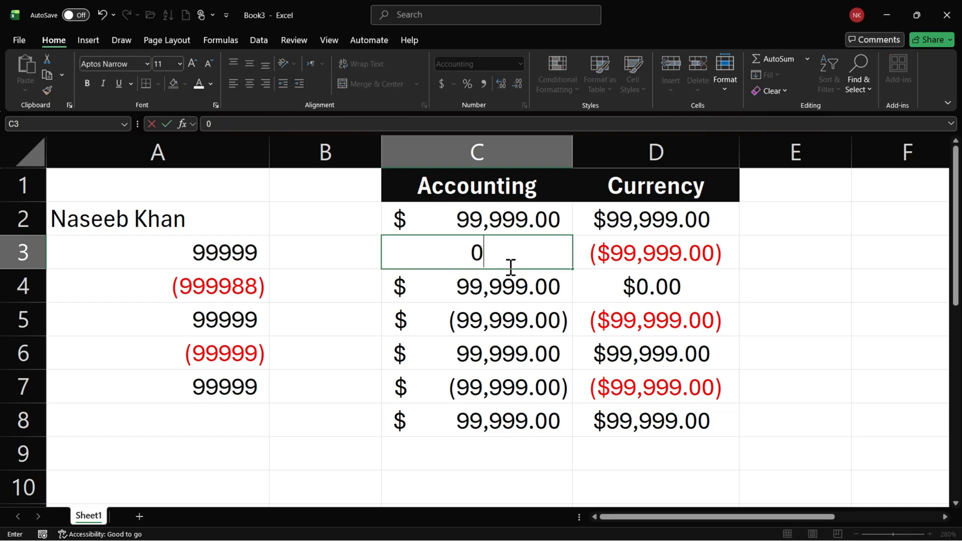
key(Return)
click(530, 260)
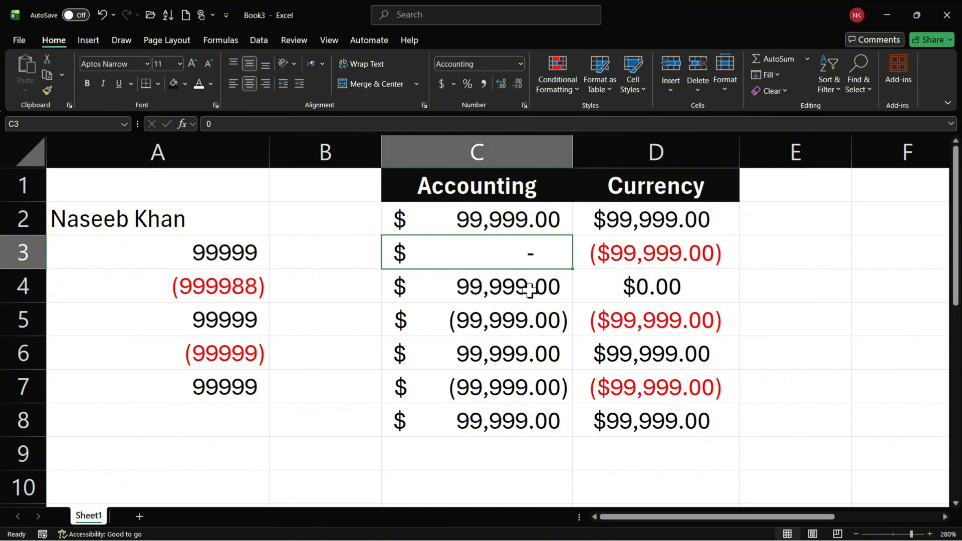
Compare the Currency and Accounting options in Format Cells for C3, including the negative number styles and the currency symbol list.
click(524, 105)
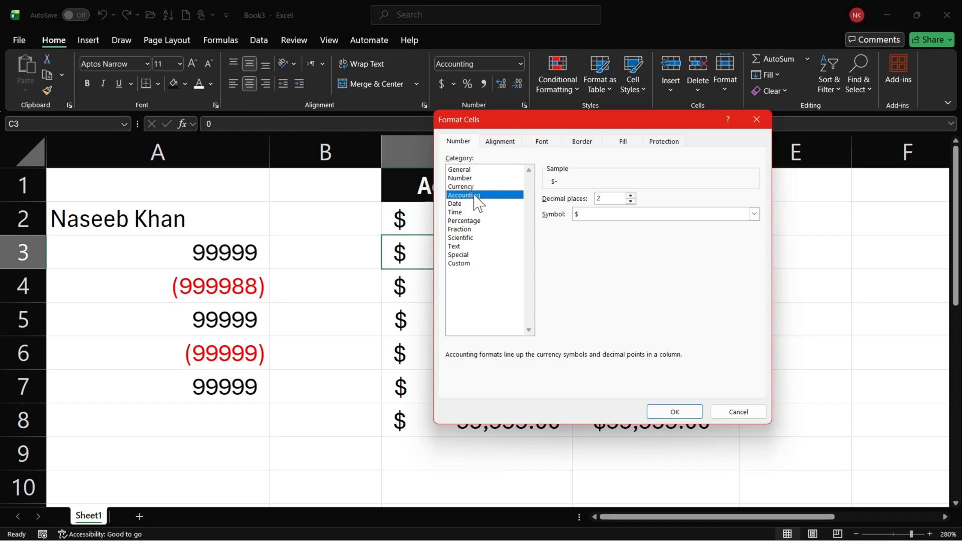
click(476, 188)
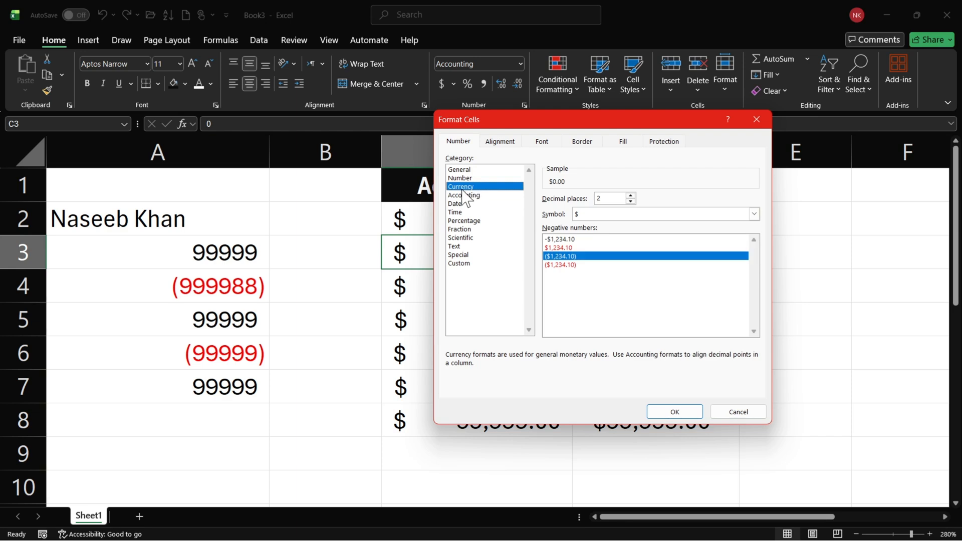
click(479, 196)
click(481, 188)
click(483, 196)
click(485, 188)
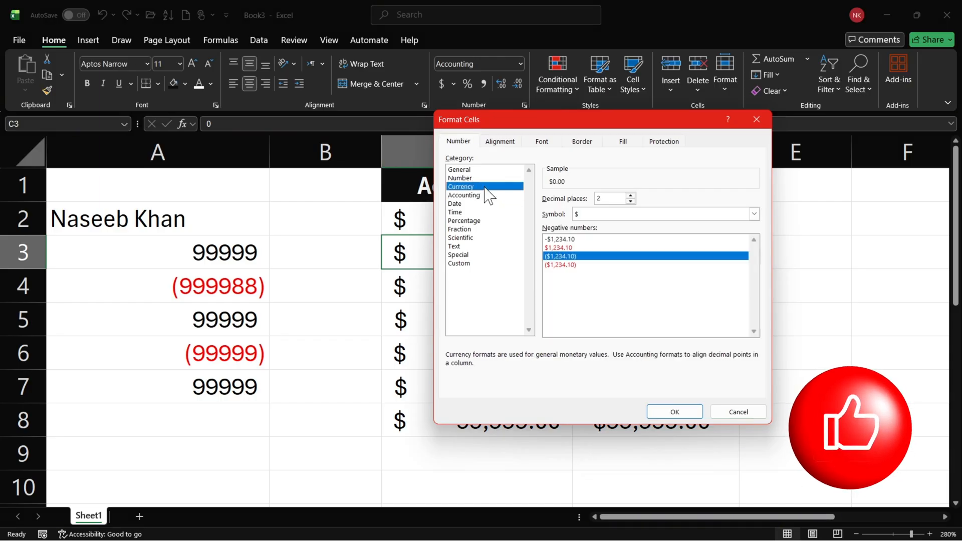
drag(533, 123, 630, 150)
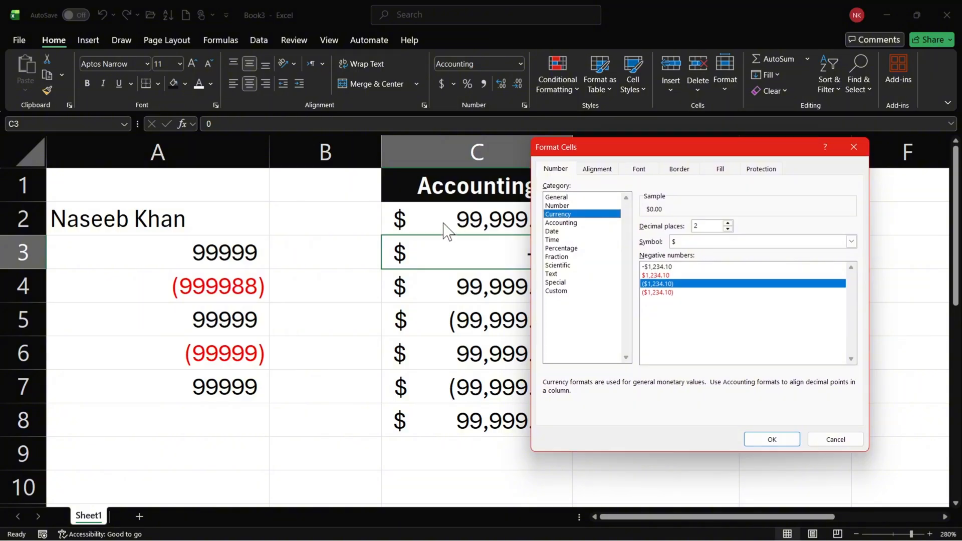
drag(576, 147, 273, 172)
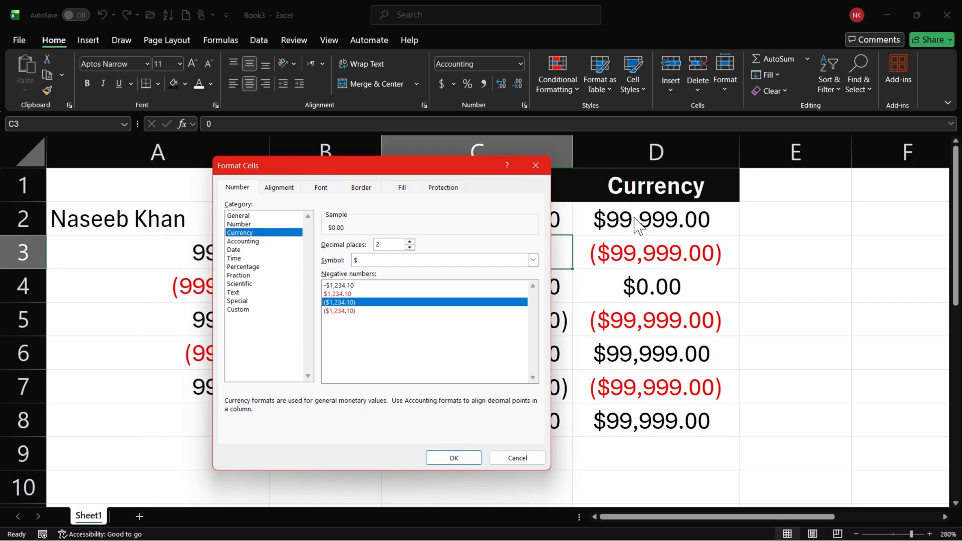
click(533, 260)
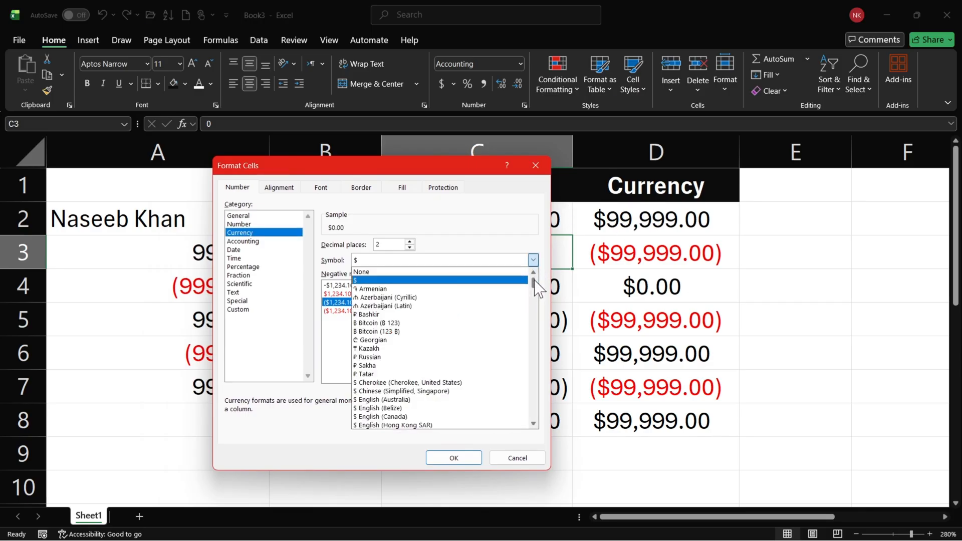
mouse_move(535, 278)
mouse_down()
mouse_move(535, 423)
mouse_move(538, 275)
mouse_up()
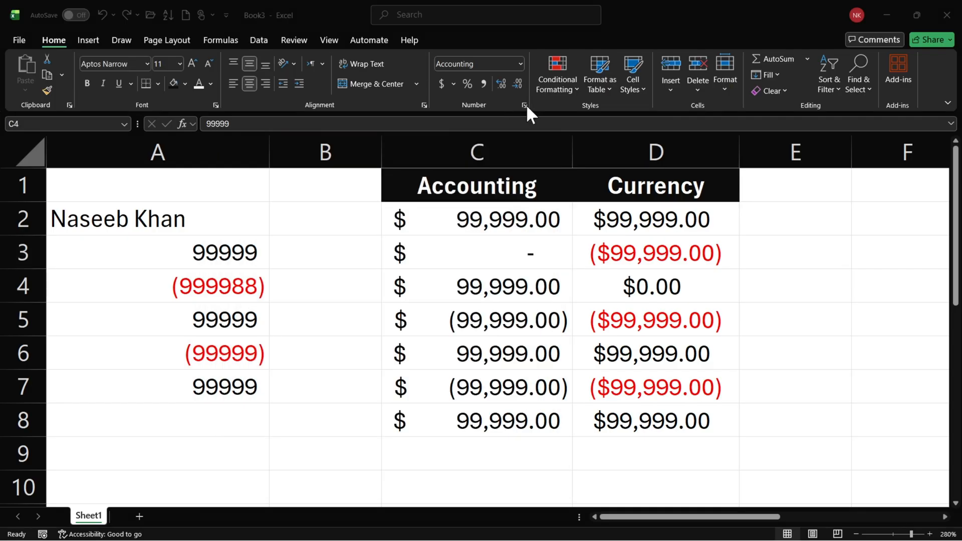
Examine the Currency, Accounting and Date categories in Format Cells for C4, and close the dialog without applying anything.
click(524, 105)
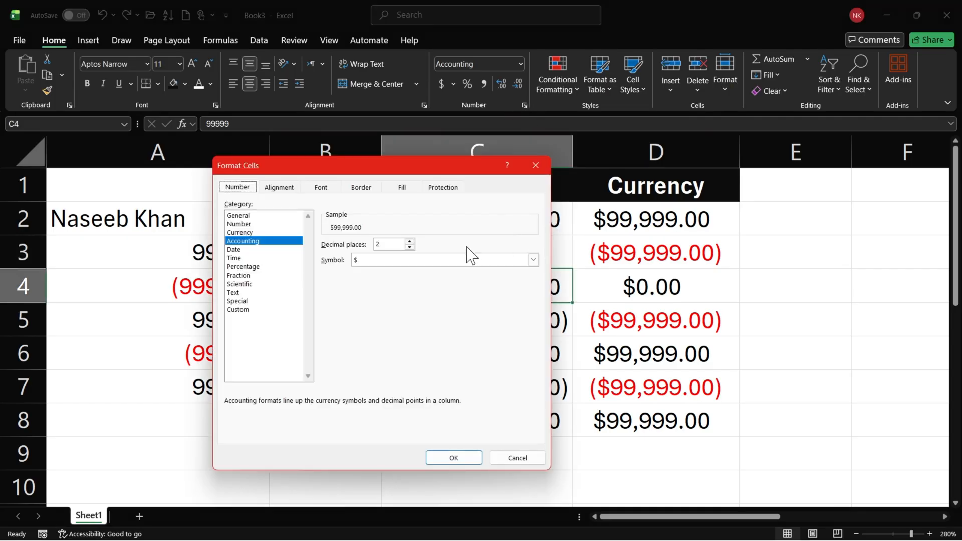
click(263, 233)
click(264, 249)
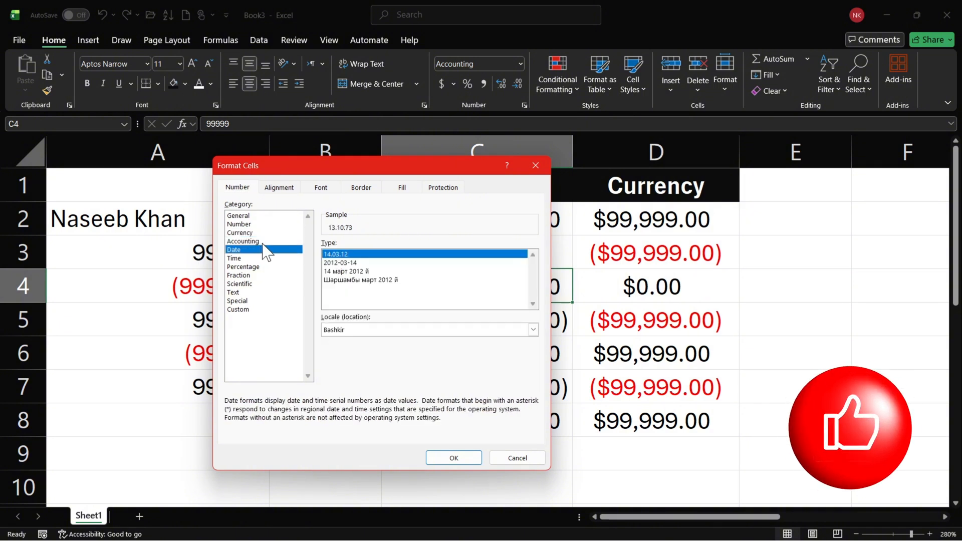
click(263, 241)
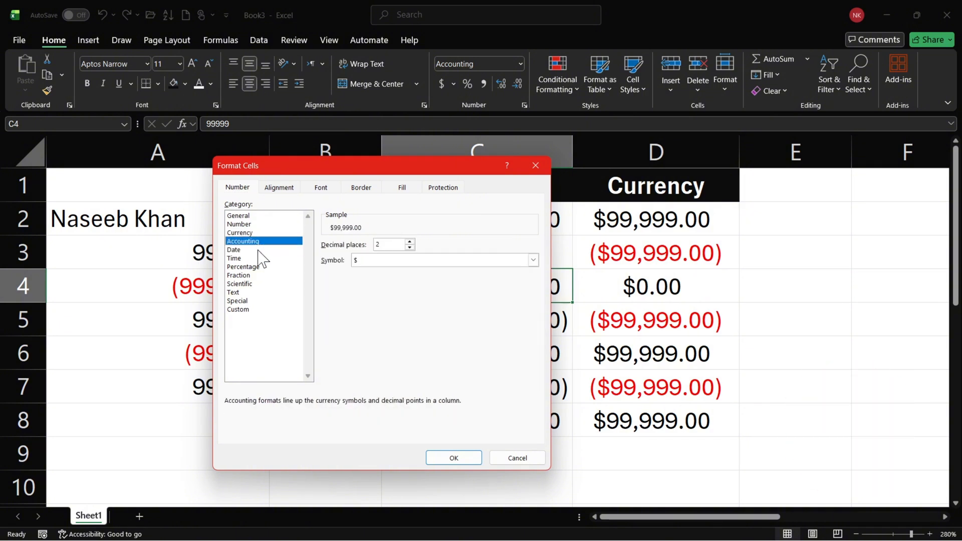
click(264, 249)
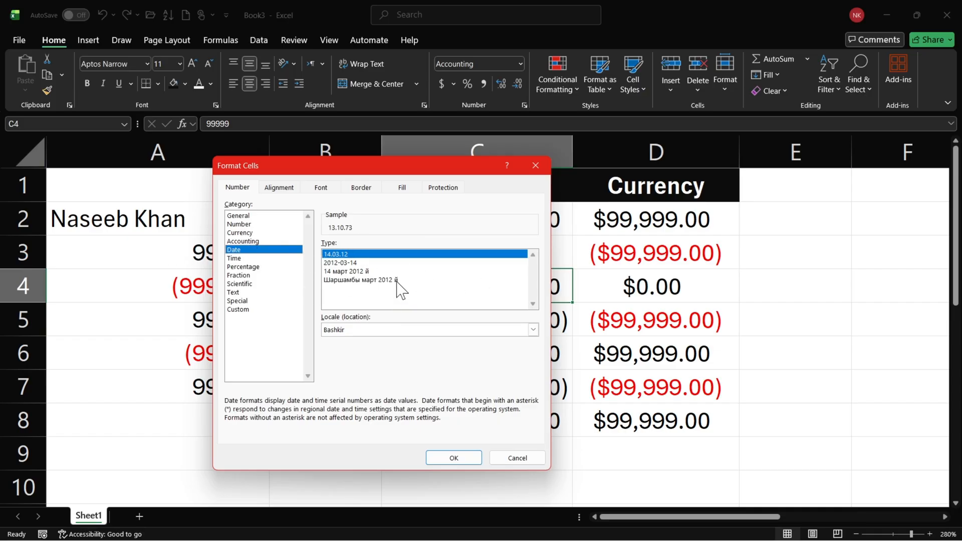
click(535, 166)
Delete columns A through D with the sample data, and also the following columns A through E to restore default widths.
drag(687, 150, 3, 171)
key(ctrl+minus)
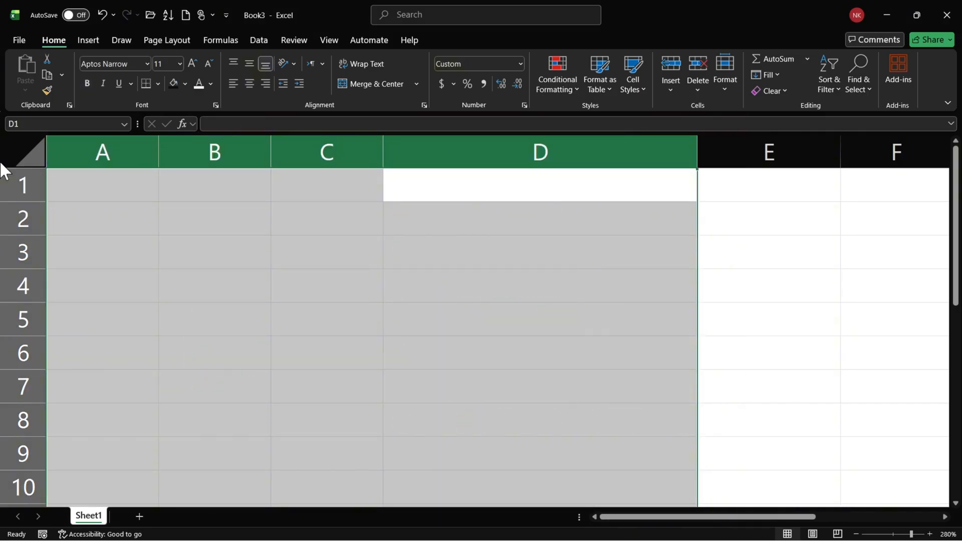
click(162, 243)
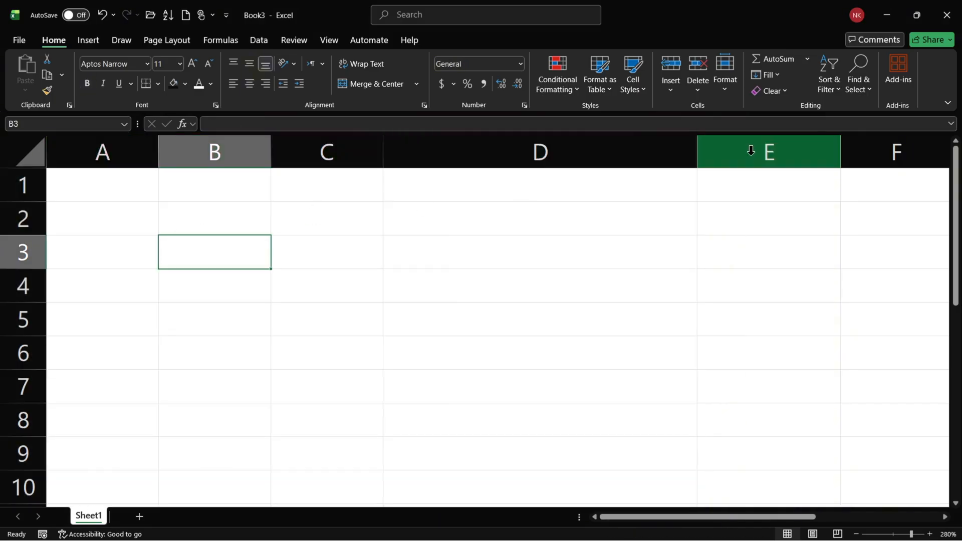
drag(747, 148, 43, 144)
key(ctrl+minus)
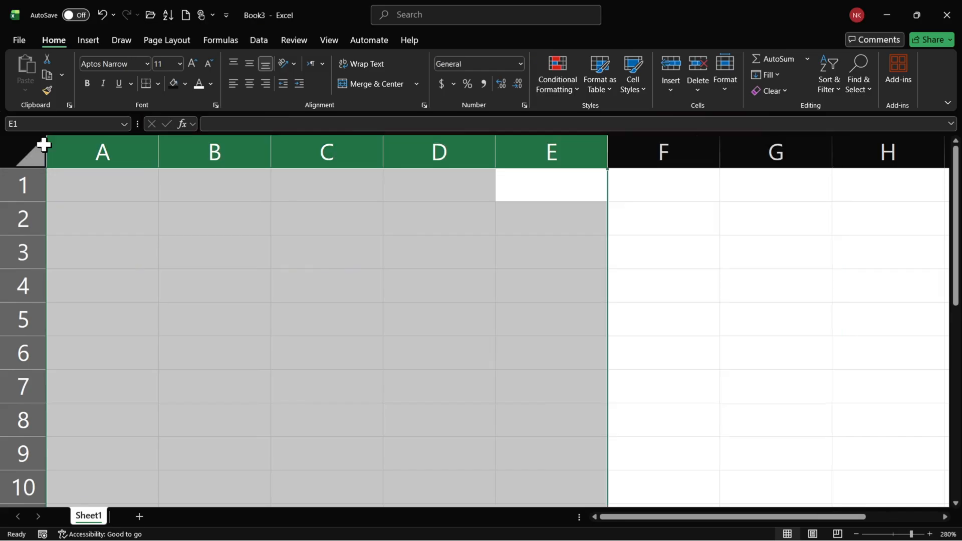
click(173, 271)
Enter today's date, 1/9/2026, in cell B2.
click(202, 225)
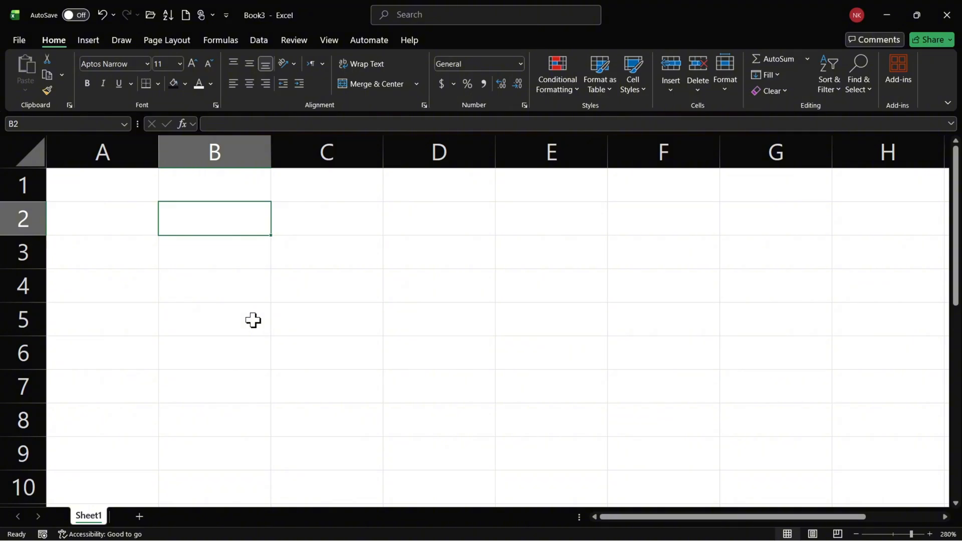
key(ctrl+semicolon)
key(Return)
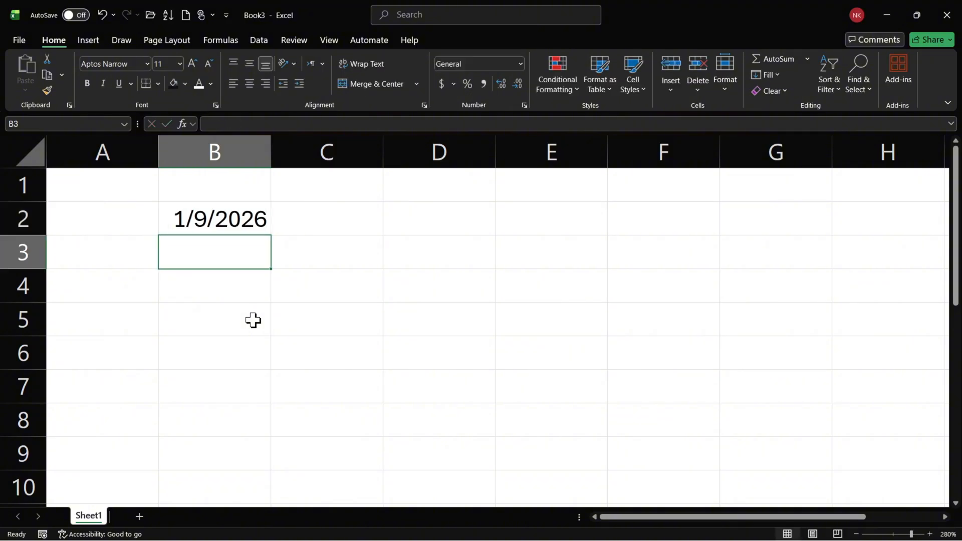
Fill the date series from B2 down to B8 and widen column B so the full dates fit.
click(254, 220)
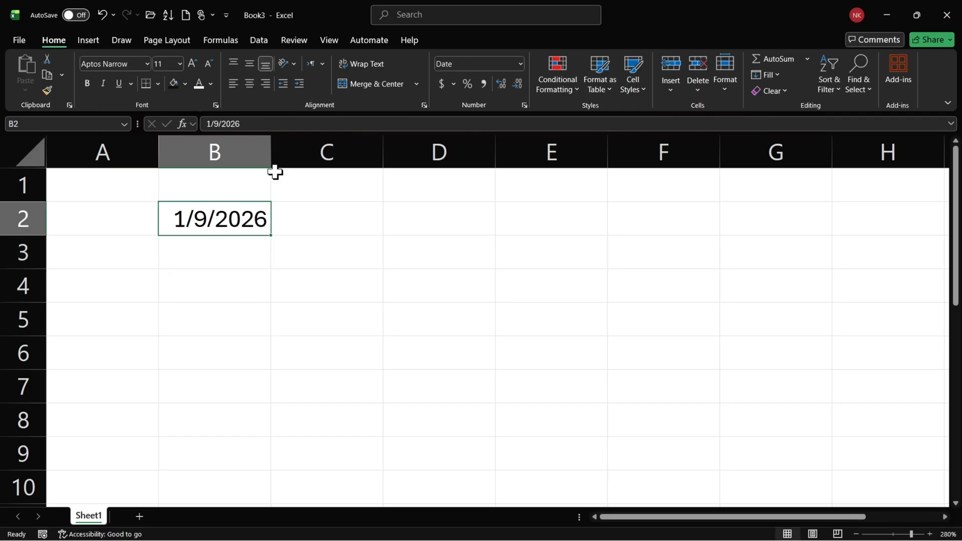
mouse_move(271, 155)
mouse_down()
mouse_move(320, 163)
mouse_move(268, 166)
mouse_up()
drag(271, 235, 275, 426)
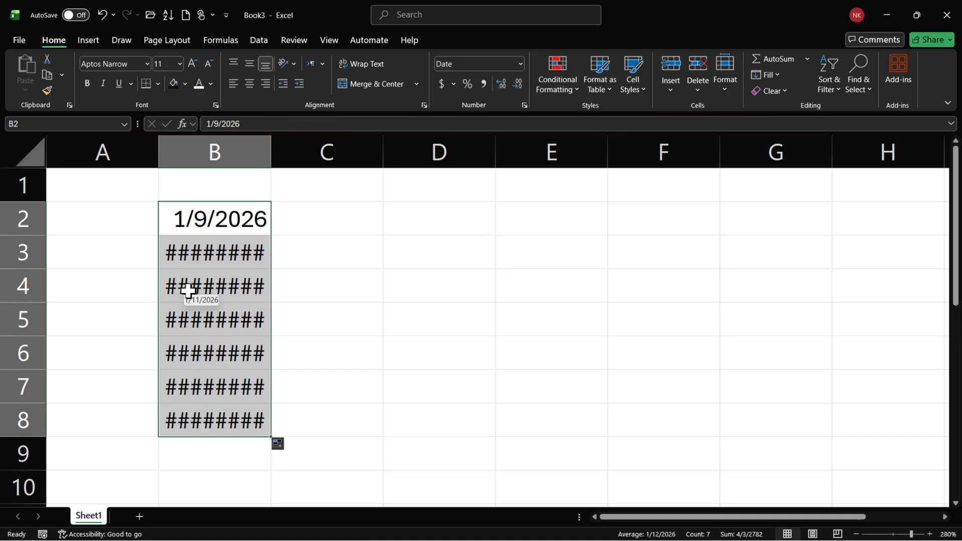
drag(270, 151, 310, 156)
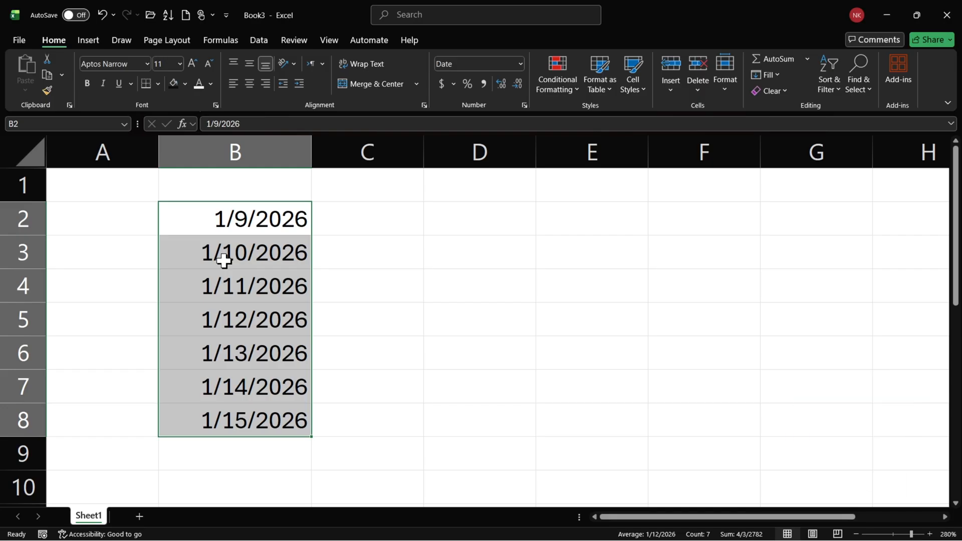
Fill the dates in B2:B8 across to C2:C8 and autofit the width of column C.
drag(228, 221, 253, 415)
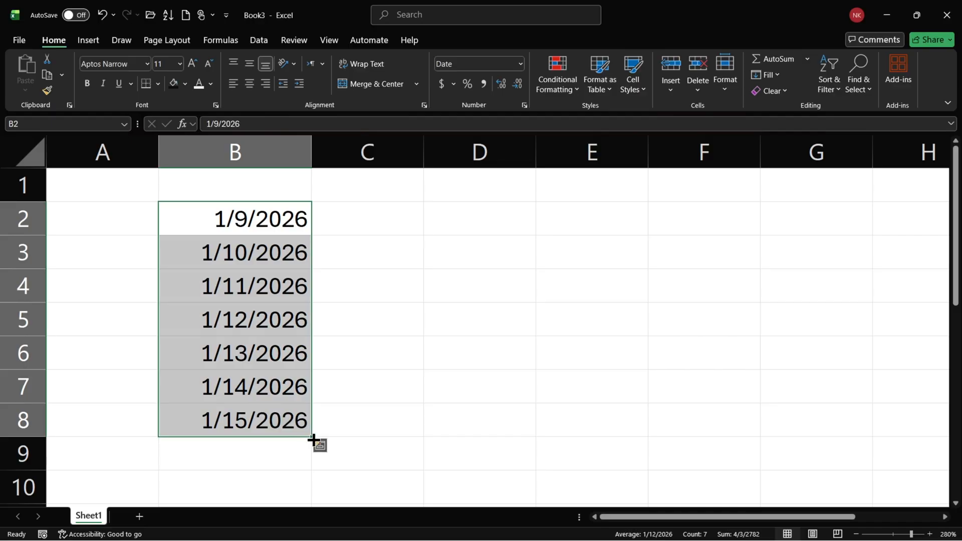
drag(312, 437, 402, 428)
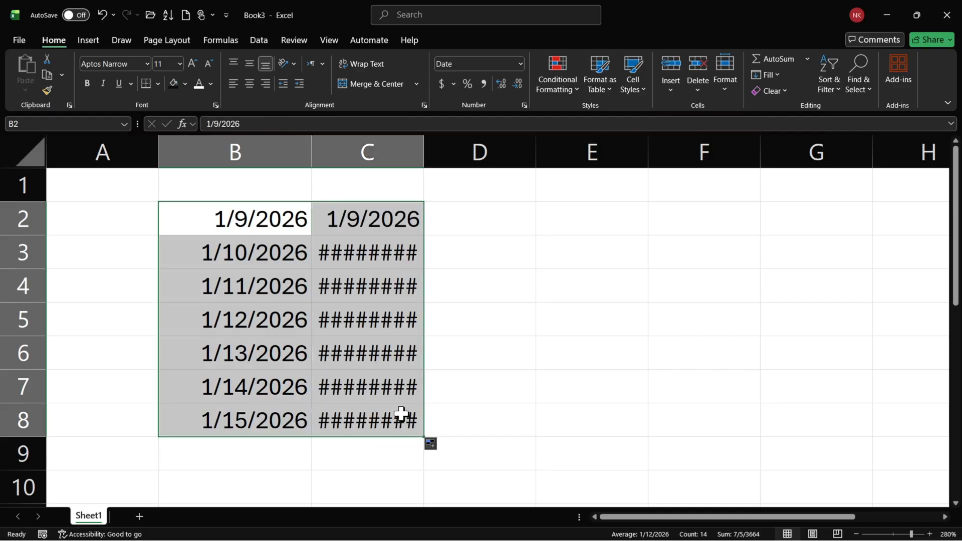
double_click(423, 145)
click(391, 277)
key(Return)
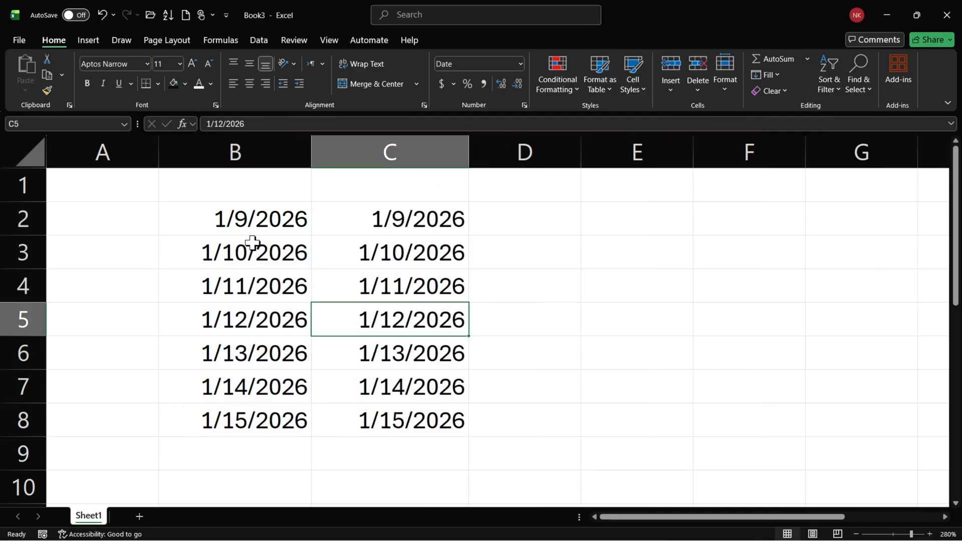
Apply the General number format to the dates in B2:B8.
drag(255, 225, 264, 421)
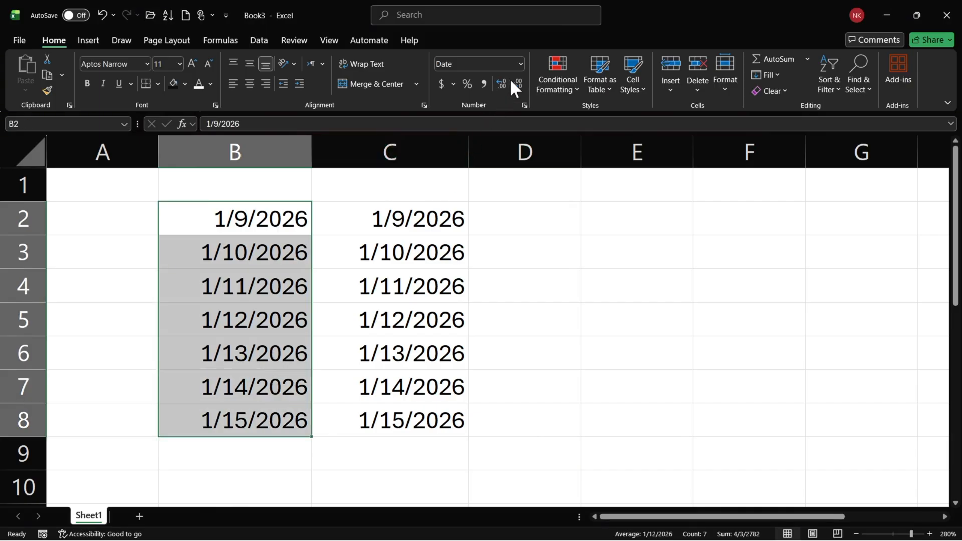
click(520, 63)
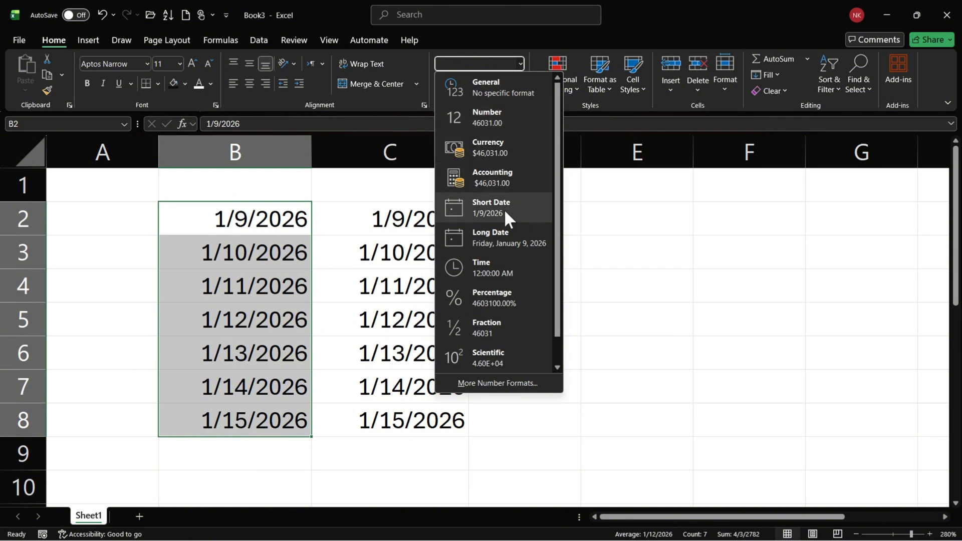
click(485, 84)
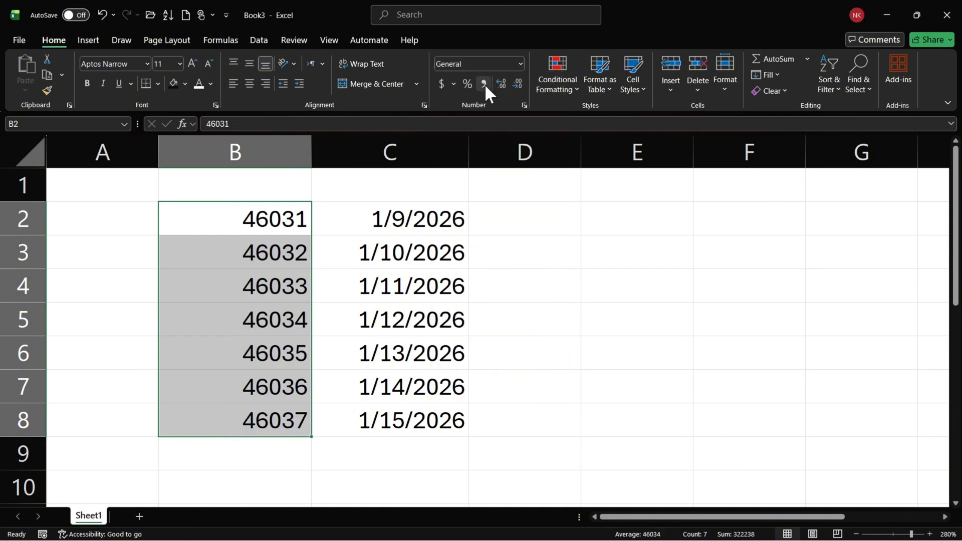
Compare cells C2 and B2, and apply the Short Date format to the serial numbers in B2:B8.
click(436, 232)
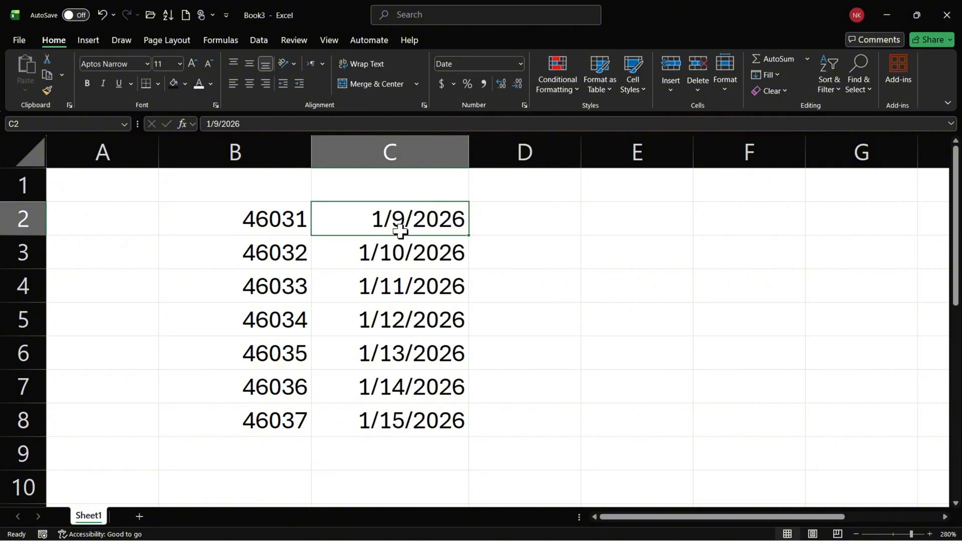
click(268, 228)
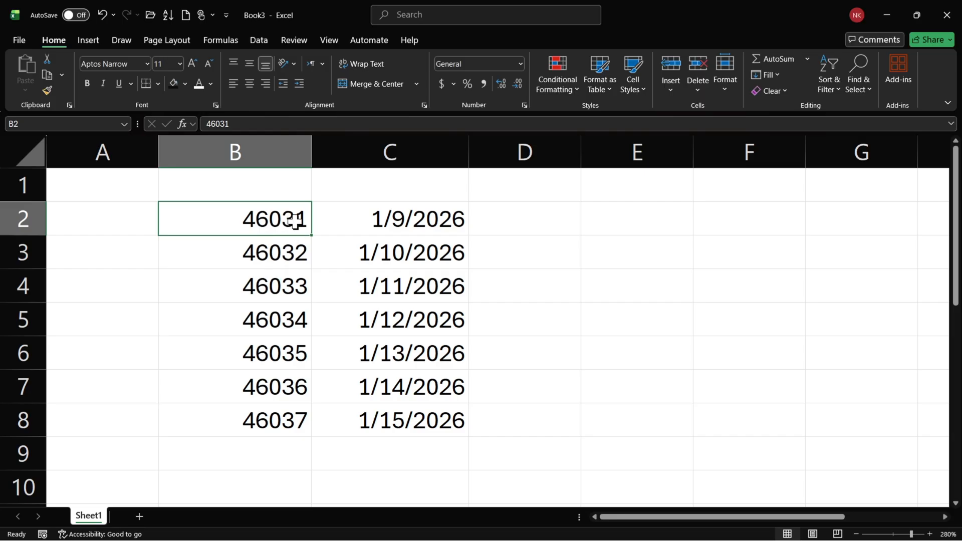
drag(295, 221, 253, 419)
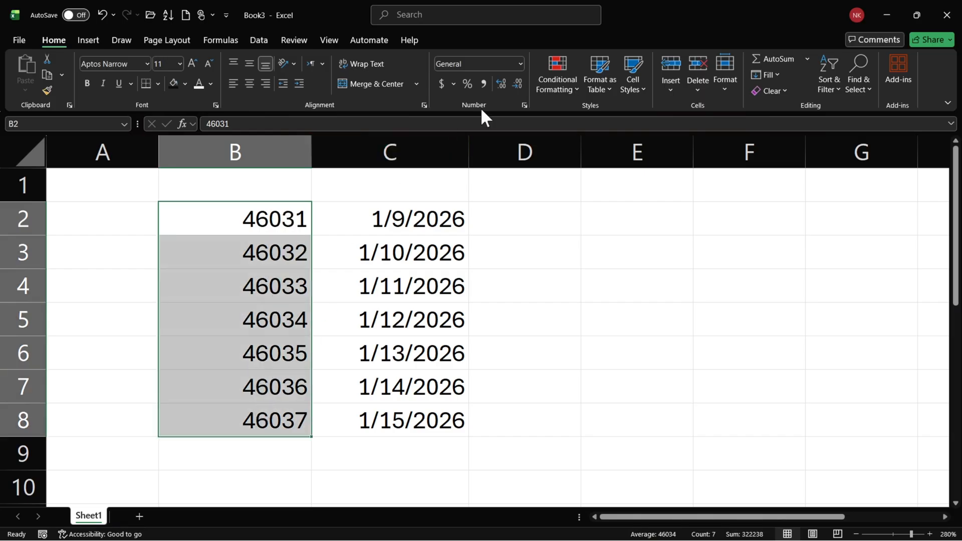
click(522, 61)
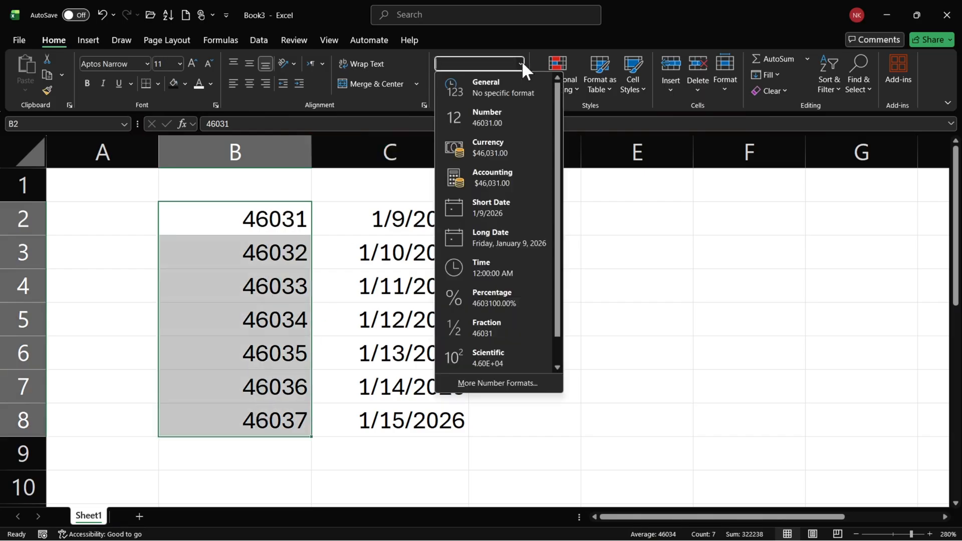
click(471, 201)
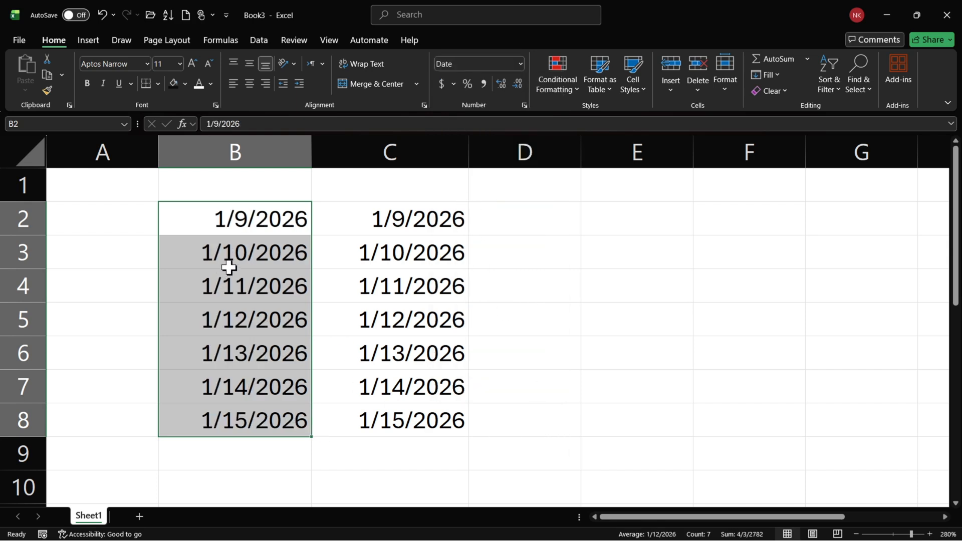
Apply the Long Date format to B2:B8 and widen column B so the full weekday dates fit.
click(521, 64)
click(490, 238)
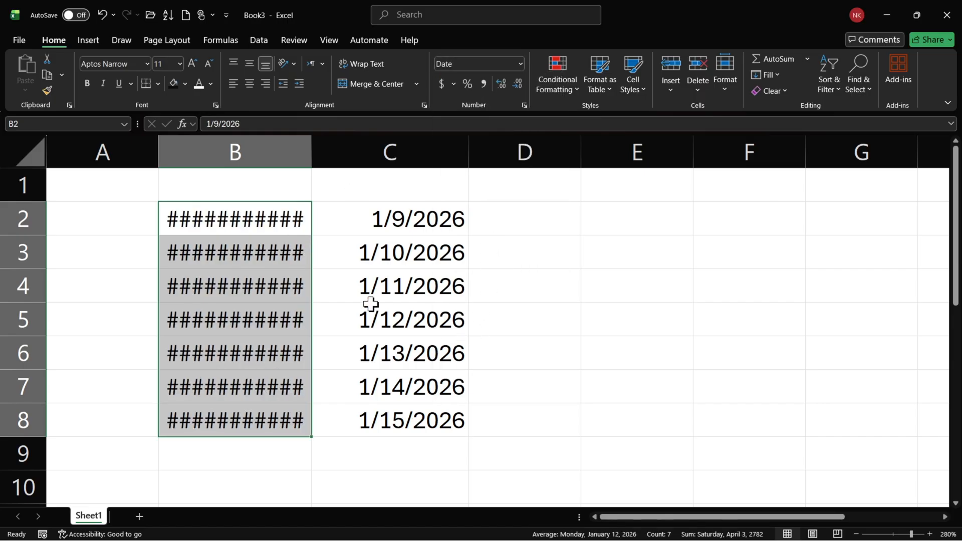
drag(312, 166, 575, 171)
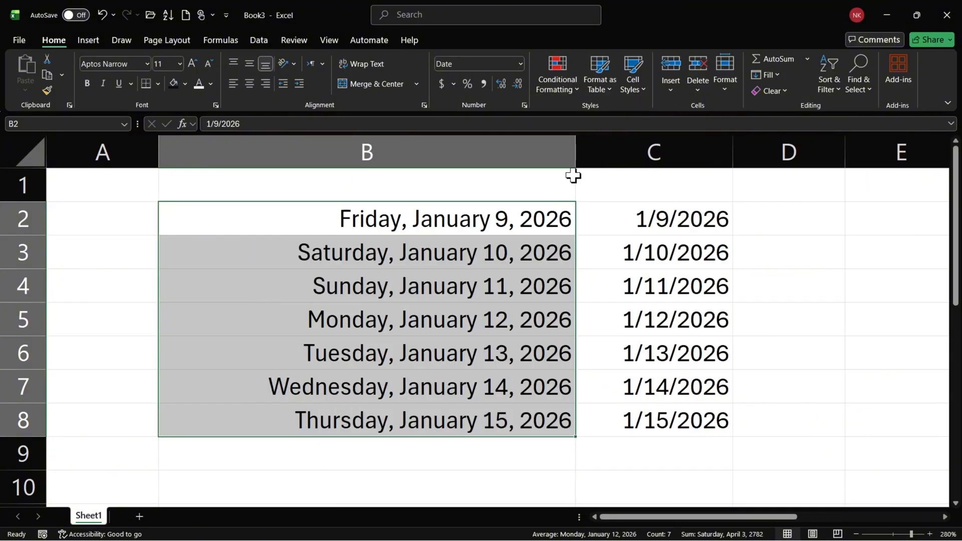
Format the dates in B2:B8 with the *3/14/2012 date type in Format Cells.
click(422, 233)
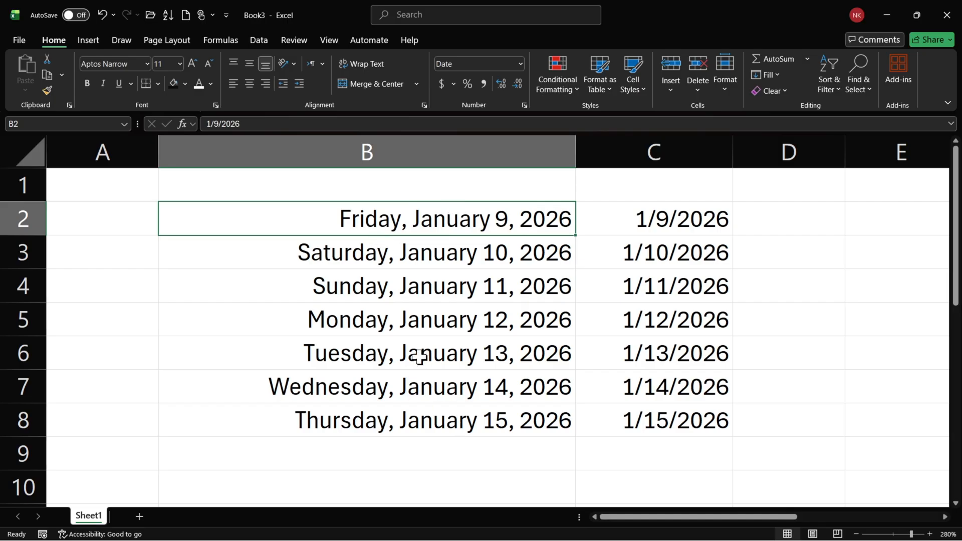
drag(429, 223, 441, 408)
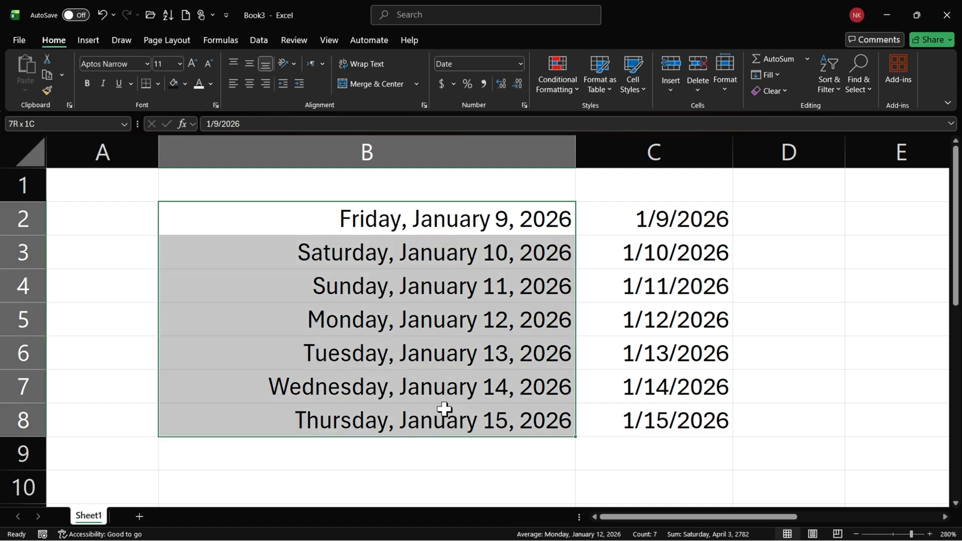
click(524, 107)
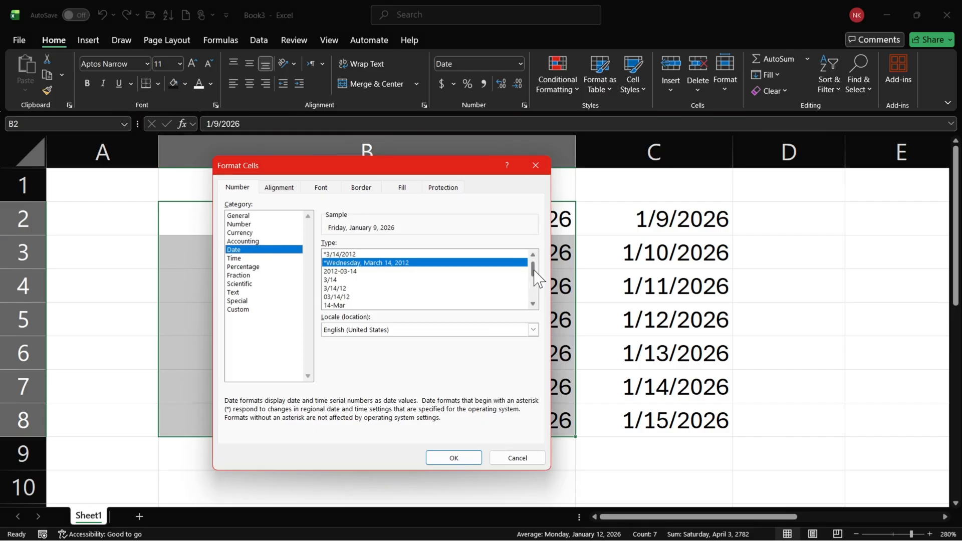
mouse_move(534, 270)
mouse_down()
mouse_move(533, 300)
mouse_move(532, 267)
mouse_up()
click(365, 255)
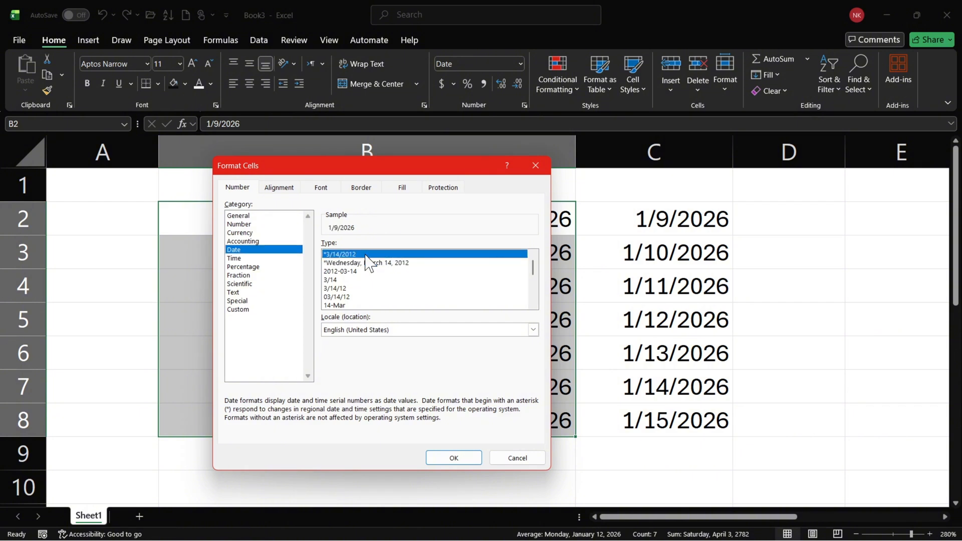
click(444, 459)
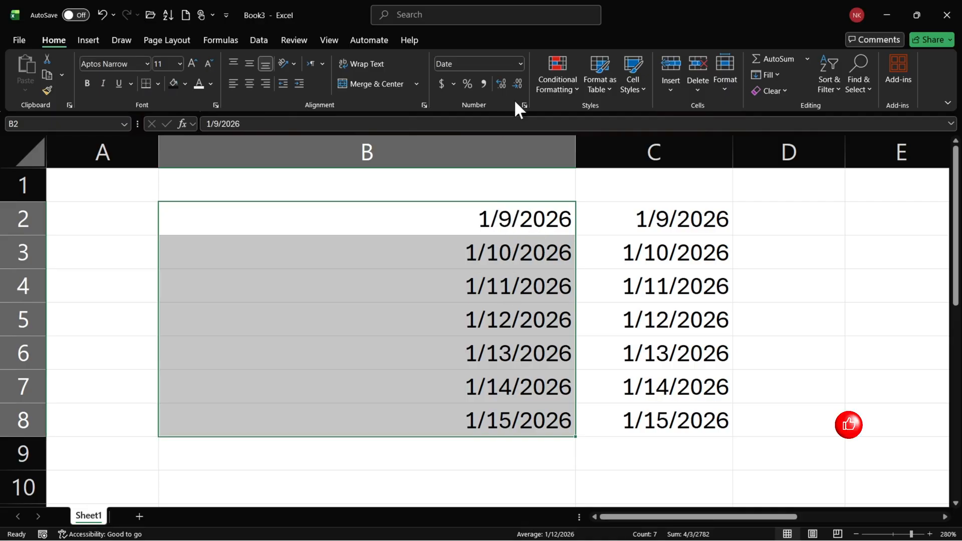
Format the dates in B2:B8 with the *Wednesday, March 14, 2012 date type in Format Cells.
click(520, 64)
click(521, 65)
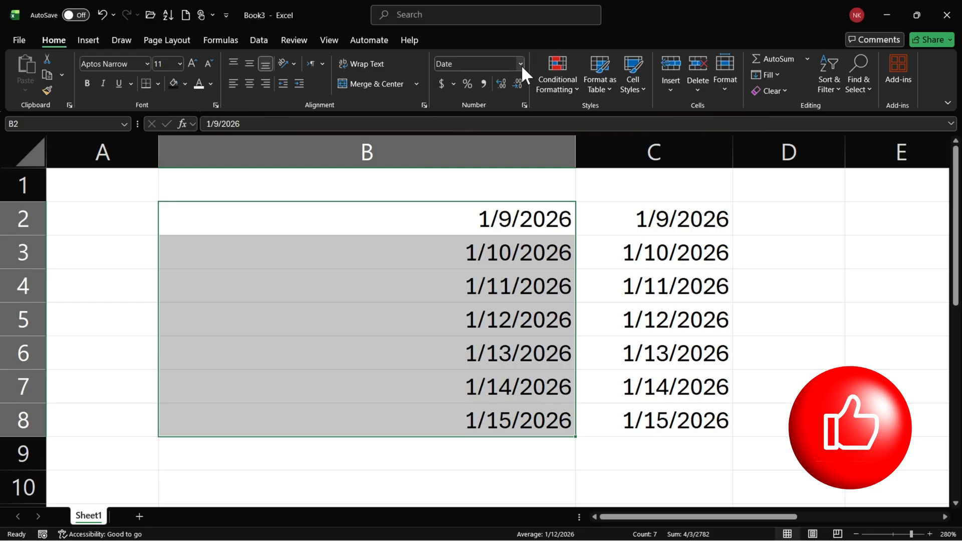
click(524, 106)
click(362, 263)
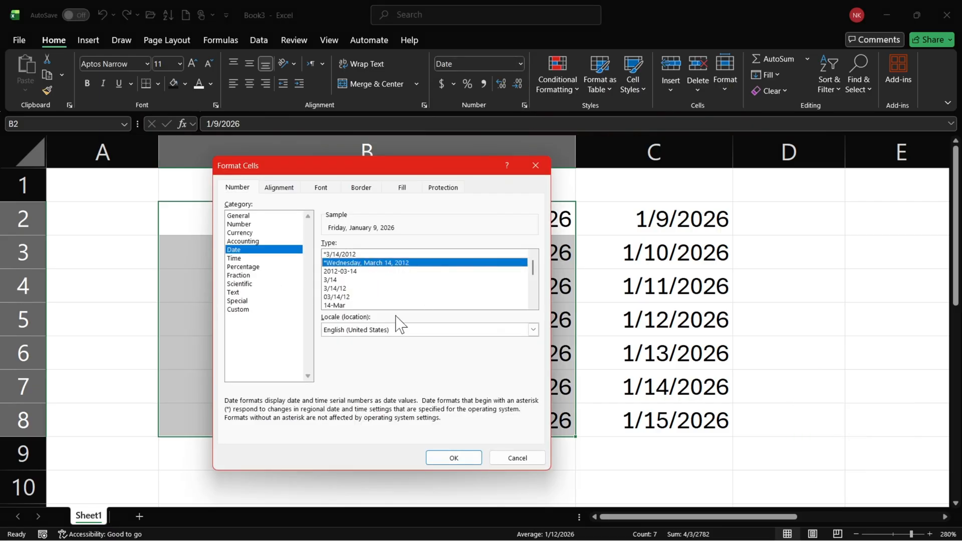
click(453, 457)
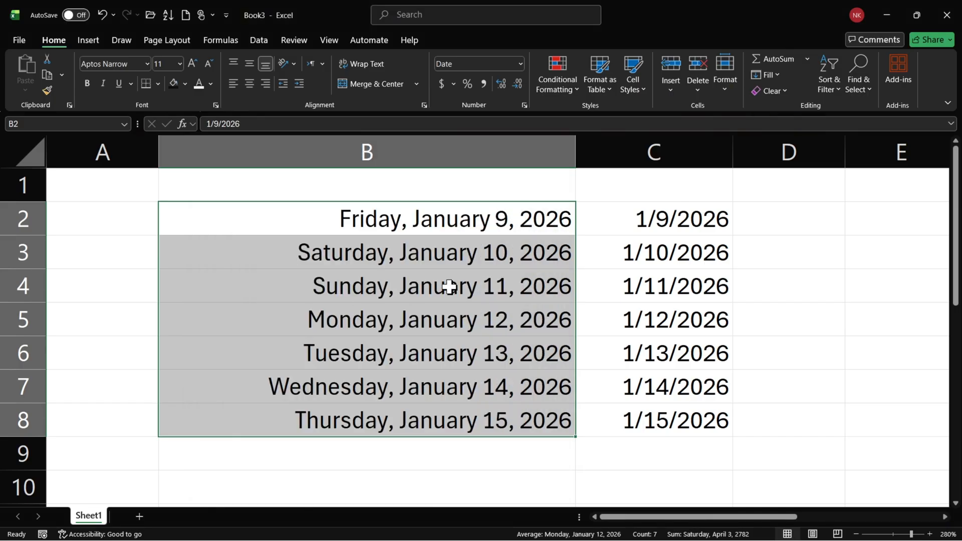
Format the dates in B2:B8 with the 2012-03-14 date type.
click(523, 105)
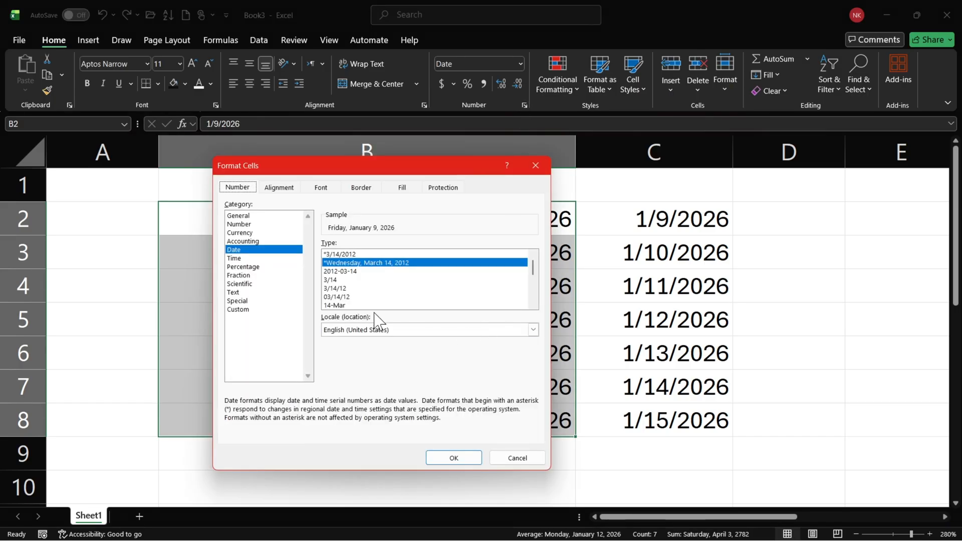
click(346, 271)
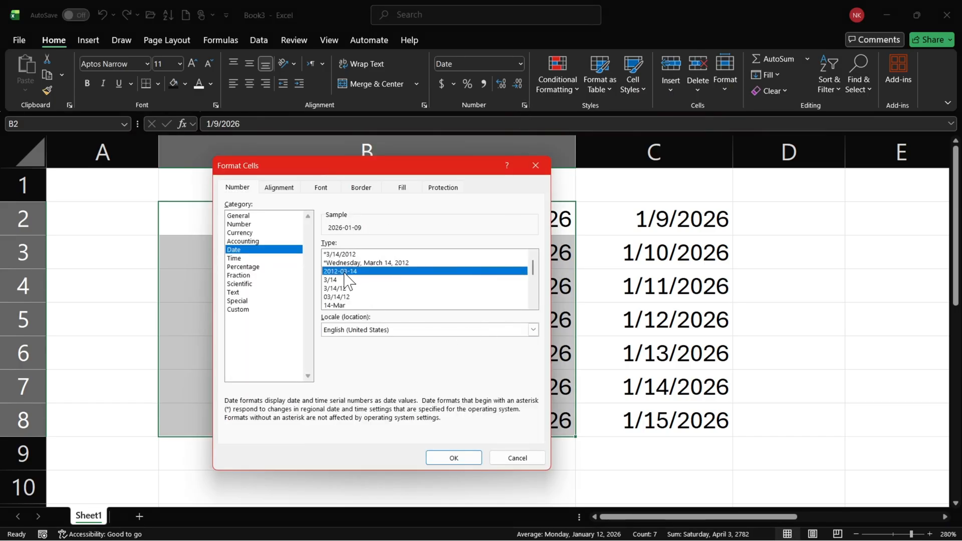
click(451, 458)
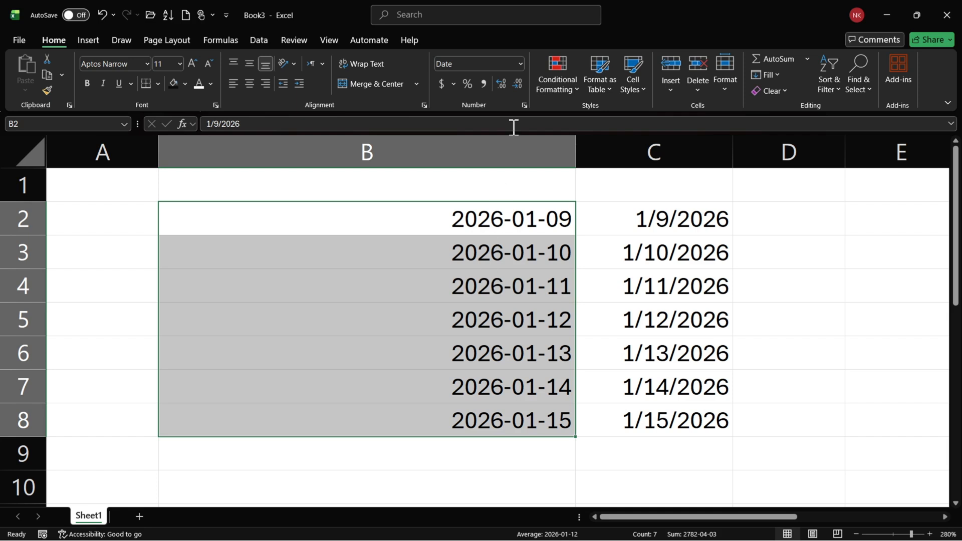
Format the dates in B2:B8 with the 3/14 date type, showing only month and day.
click(524, 105)
click(342, 280)
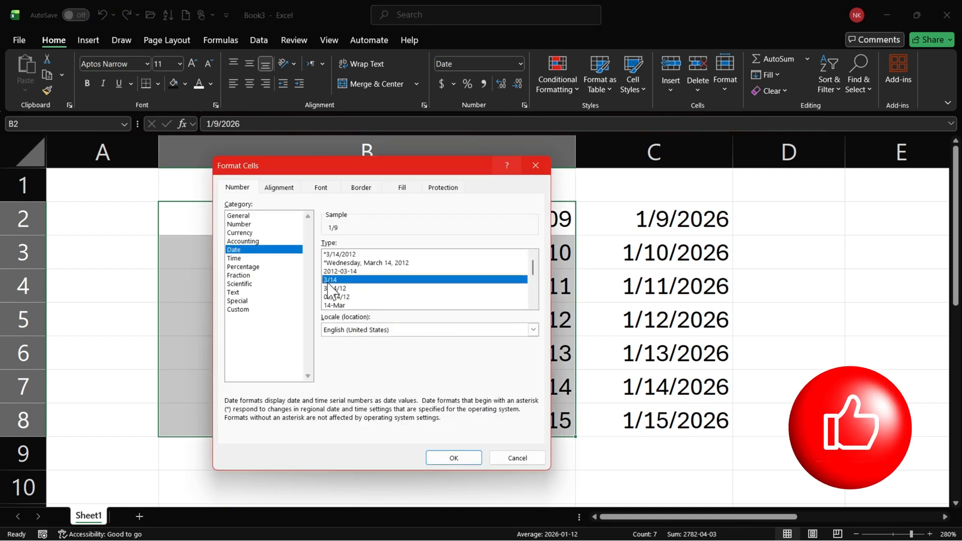
click(452, 458)
Preview the 3/14/12 date type for B2:B8, and apply the 14-Mar type instead.
click(524, 105)
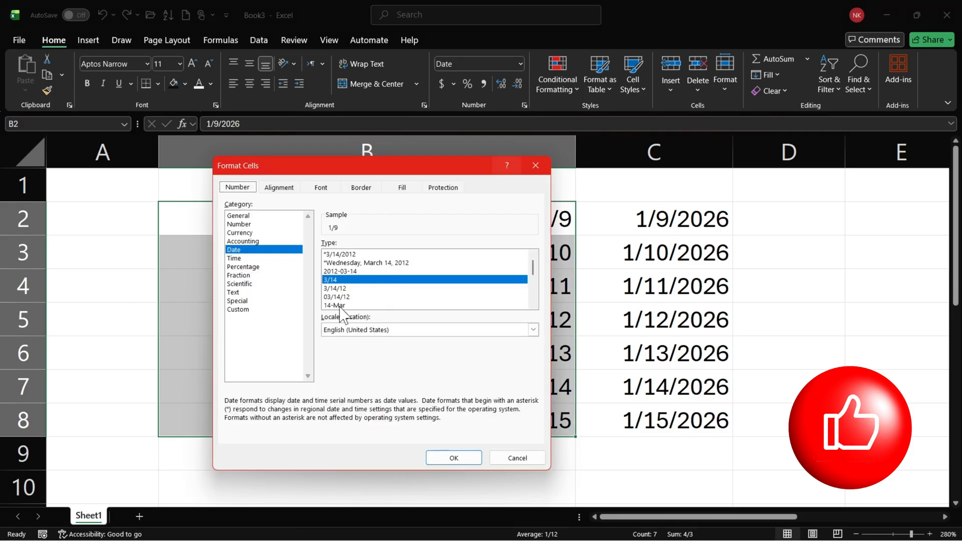
click(346, 289)
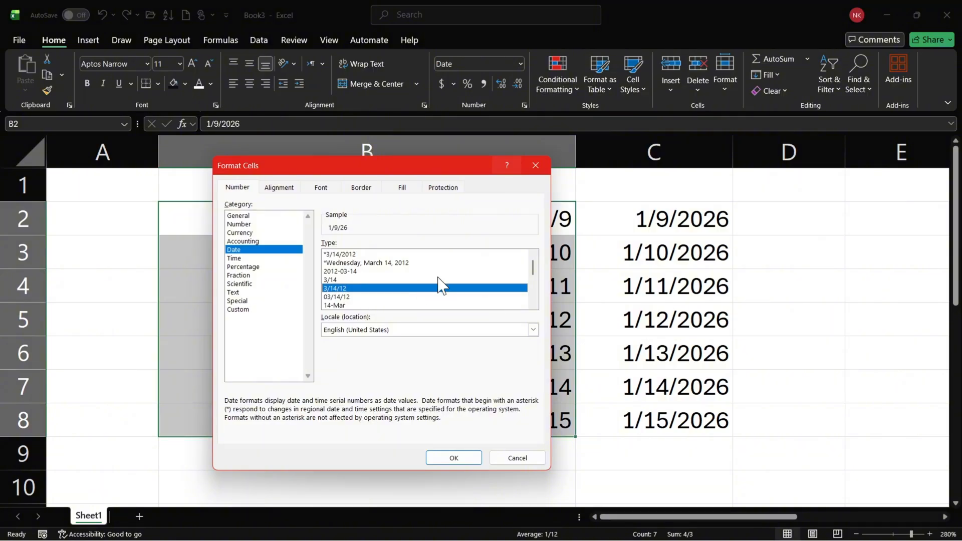
scroll(531, 267, down, 1)
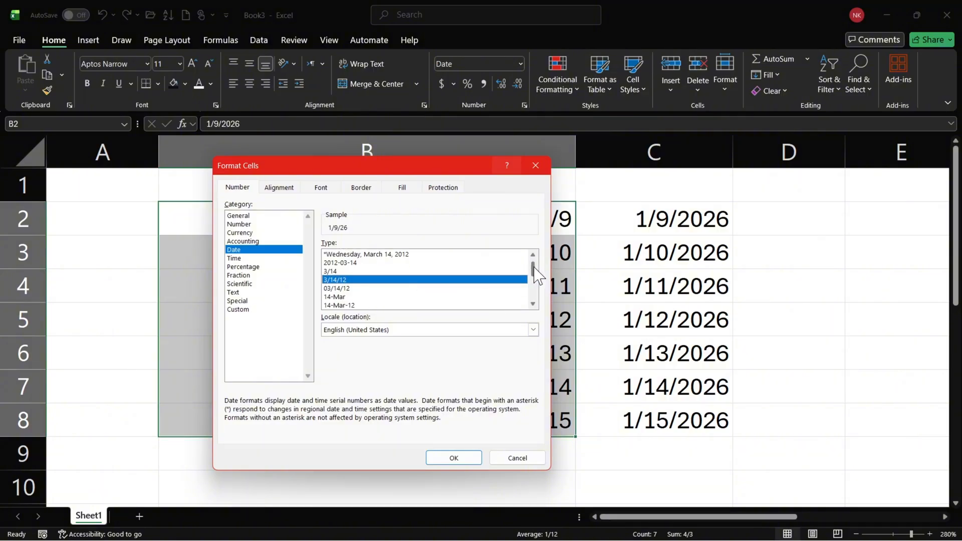
click(335, 305)
click(343, 297)
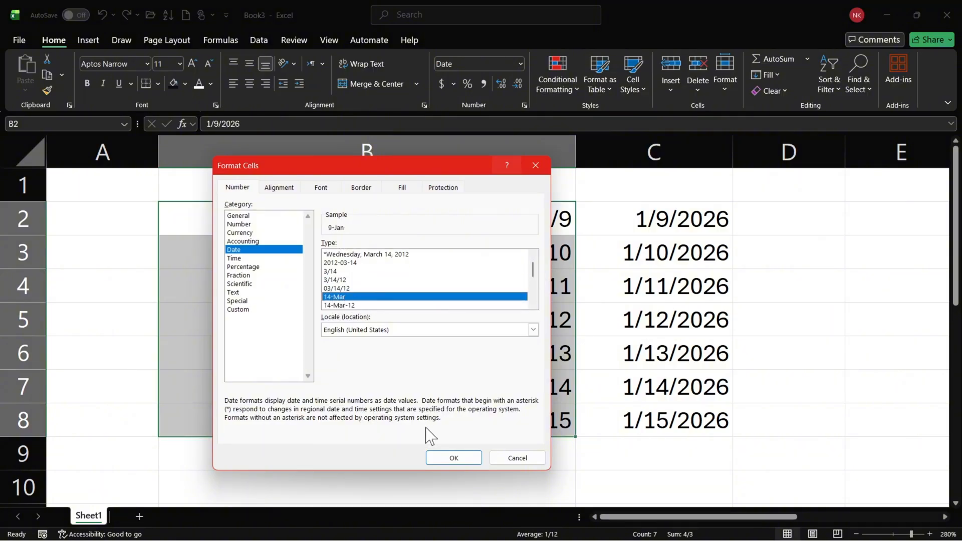
click(441, 459)
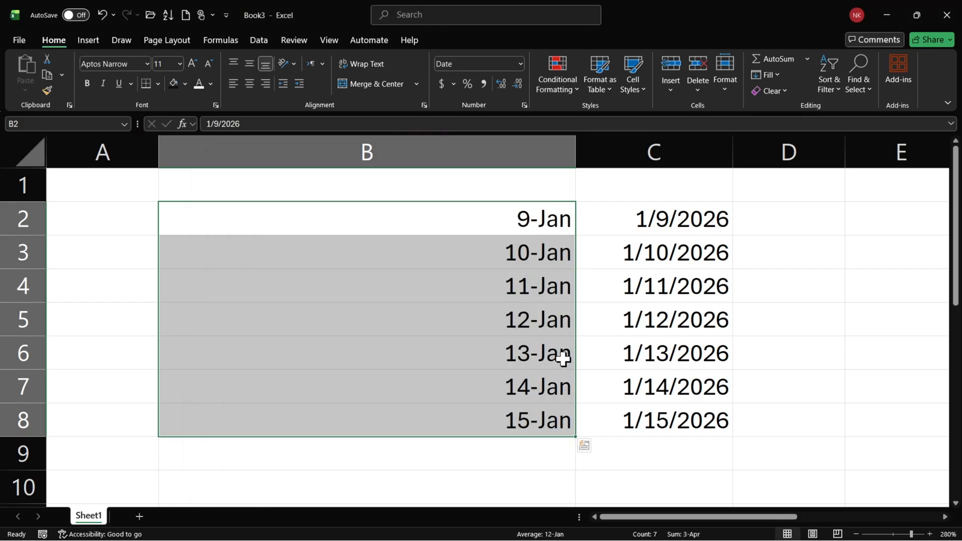
Browse the remaining date types and format B2:B8 with the single-letter month type M.
click(524, 104)
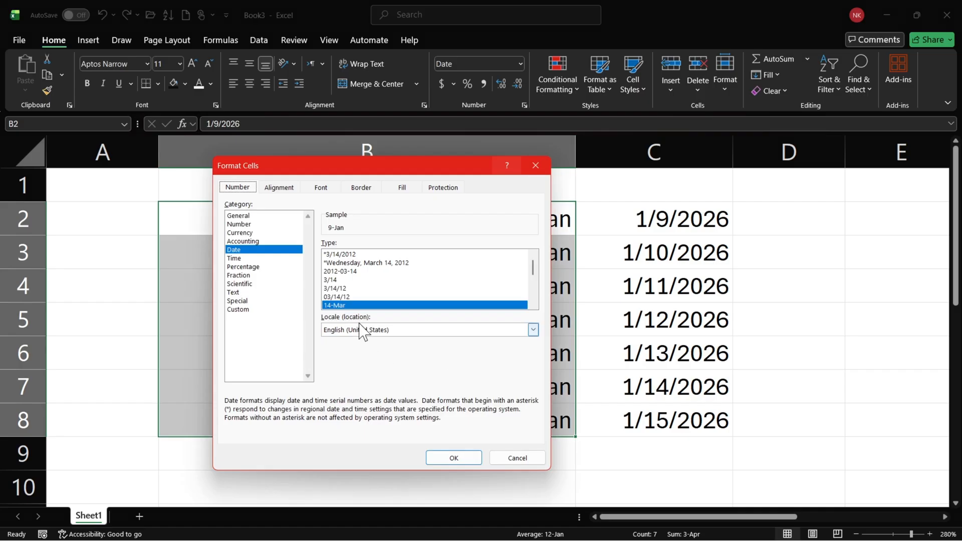
scroll(536, 278, down, 1)
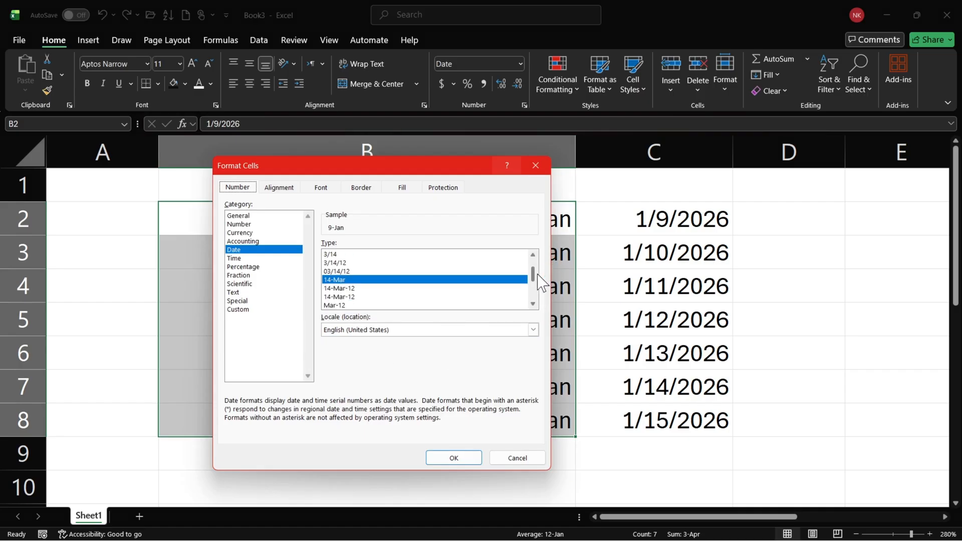
scroll(541, 283, down, 3)
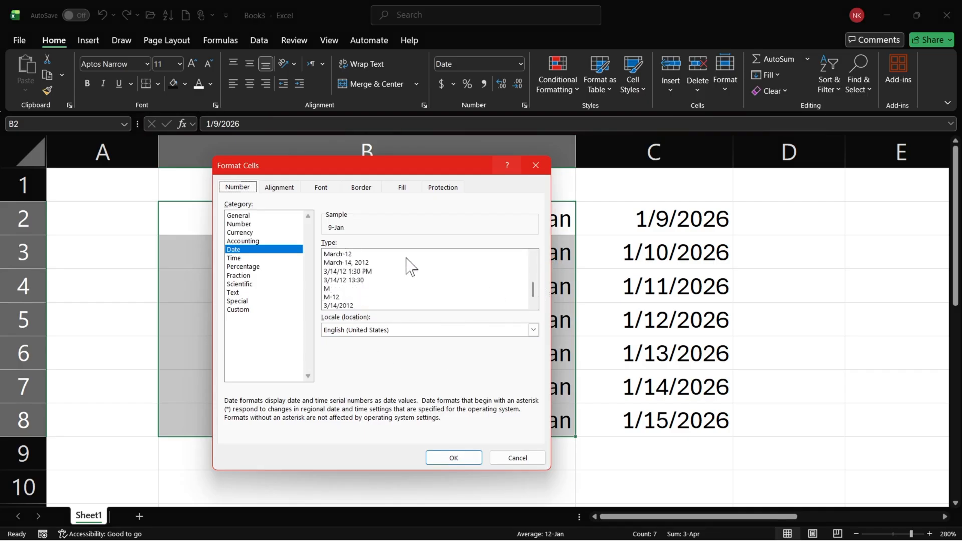
scroll(407, 294, down, 1)
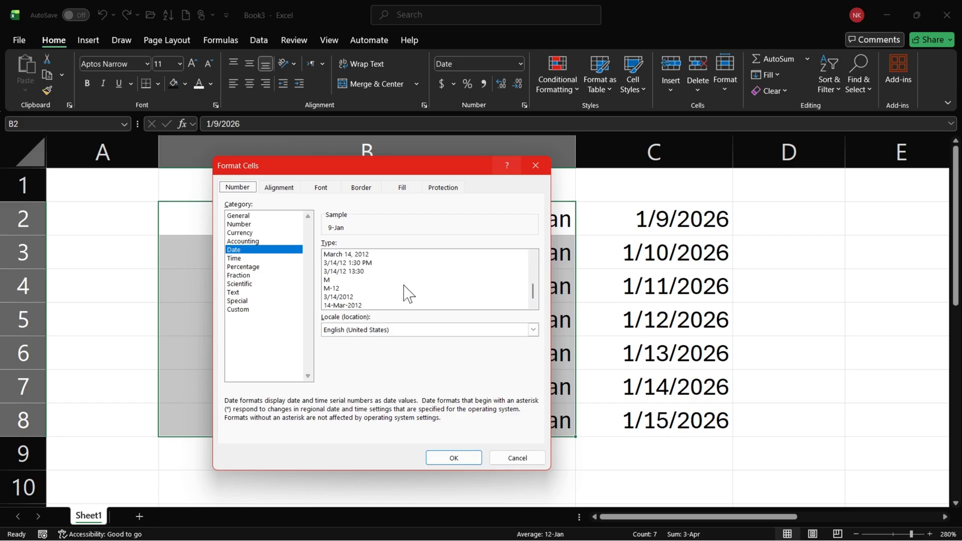
click(344, 281)
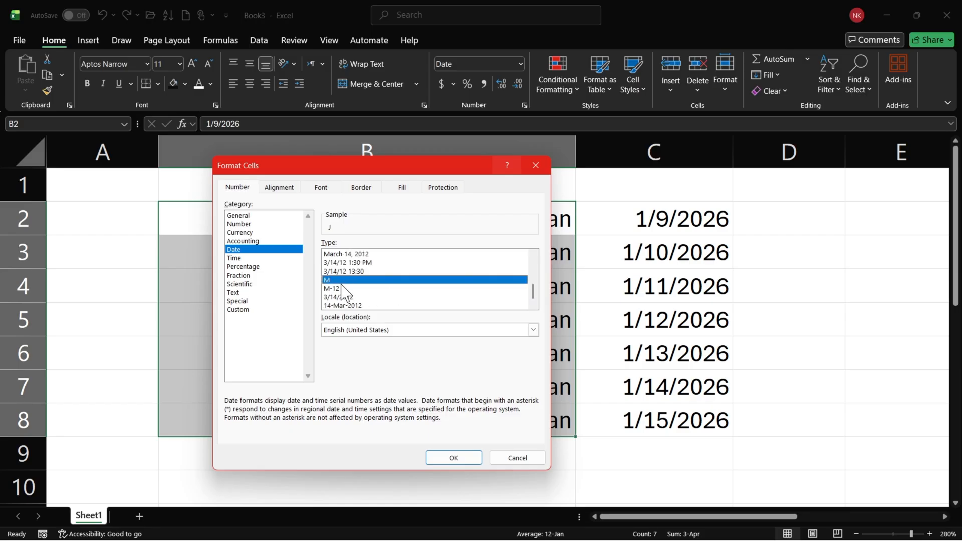
click(439, 459)
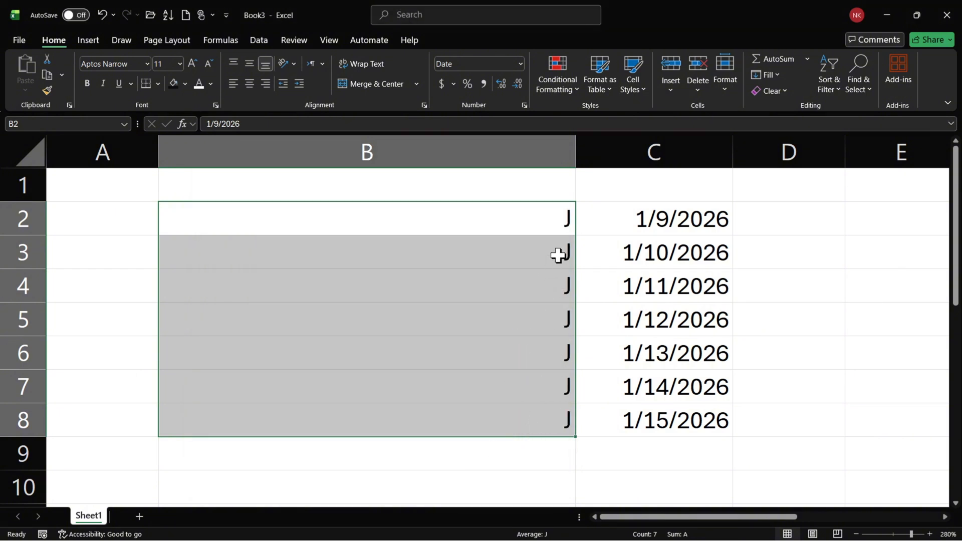
Format the dates in B2:B8 with the M-12 date type, showing month letter and year.
click(523, 105)
scroll(533, 291, down, 1)
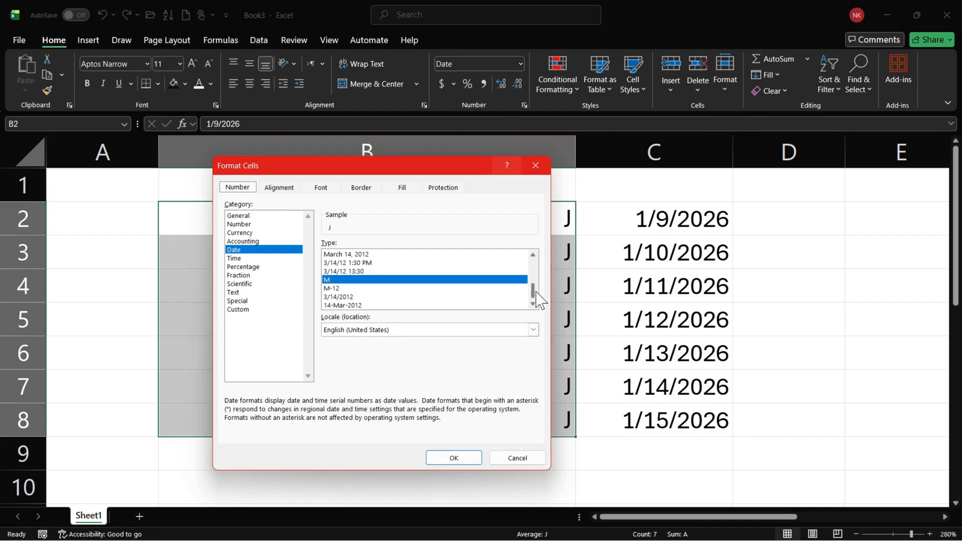
click(370, 290)
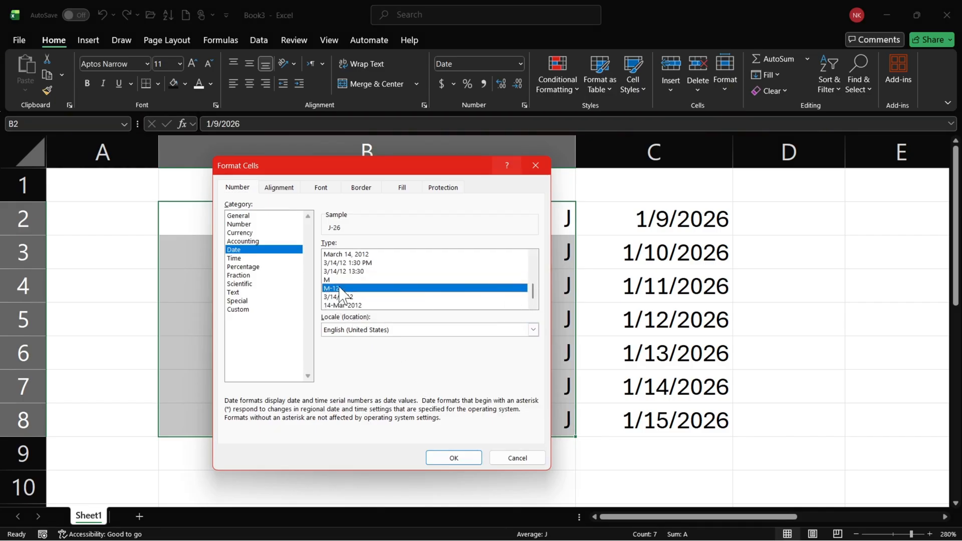
click(439, 459)
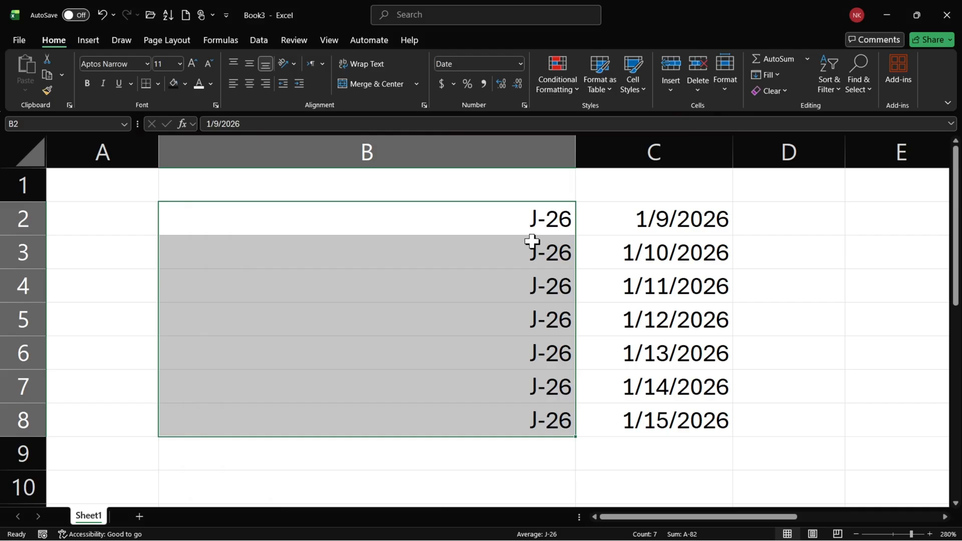
Open the number format settings for B2:B8 and look through the locale choices for the date types.
click(524, 106)
scroll(531, 298, down, 1)
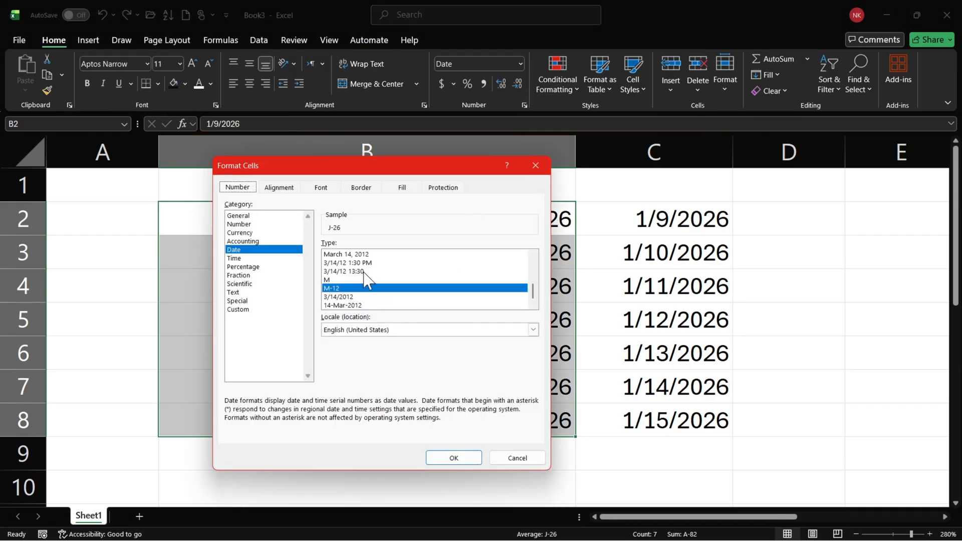
click(534, 331)
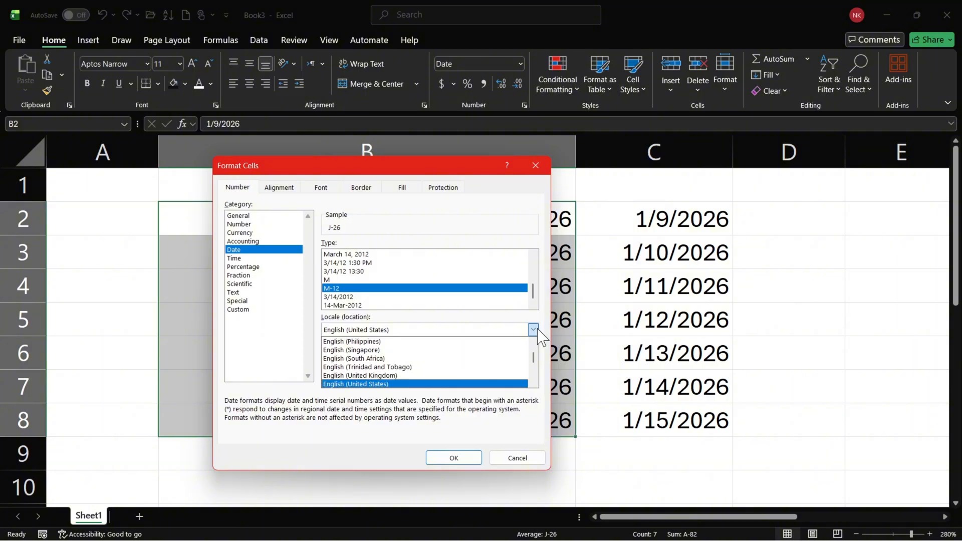
click(534, 330)
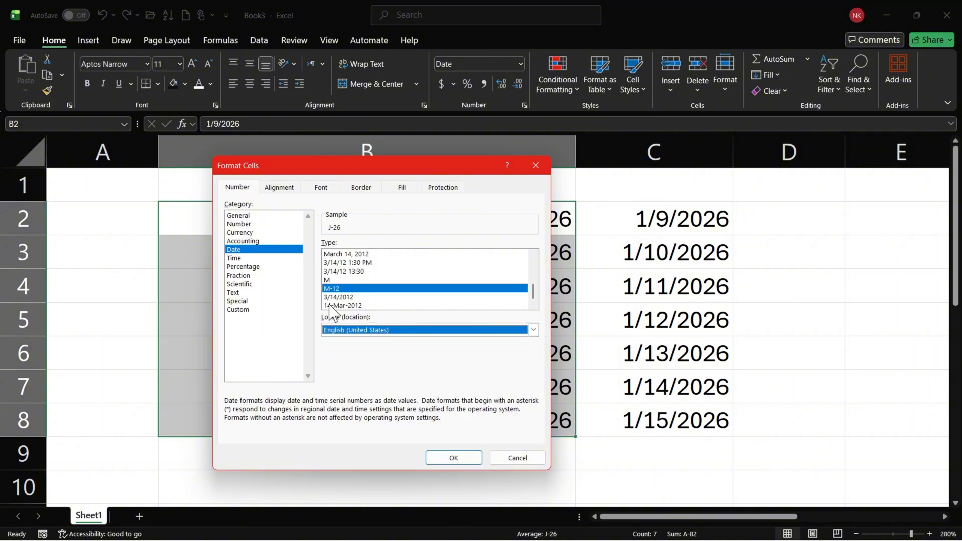
Switch B2:B8 to the Custom number category and replace the existing format code with d.
click(245, 310)
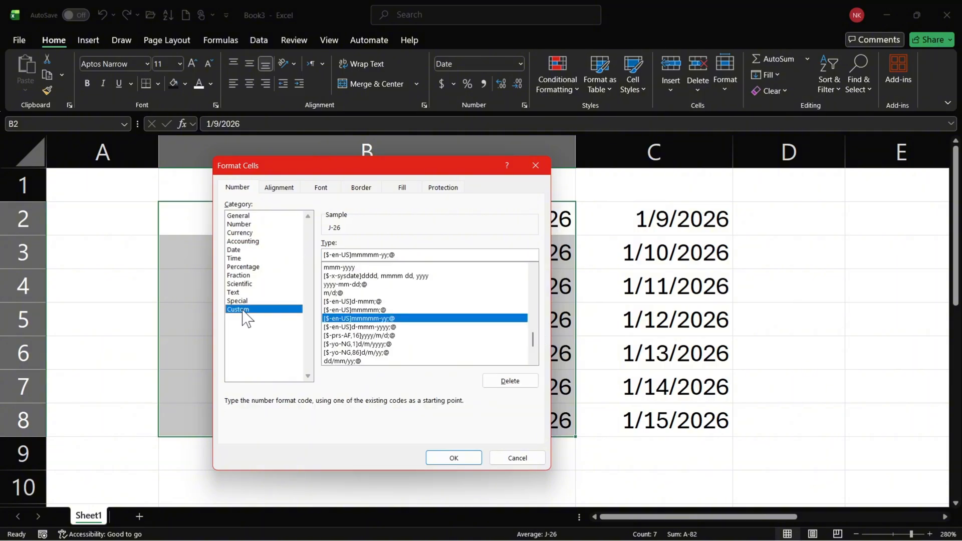
double_click(405, 255)
drag(534, 339, 547, 335)
click(411, 254)
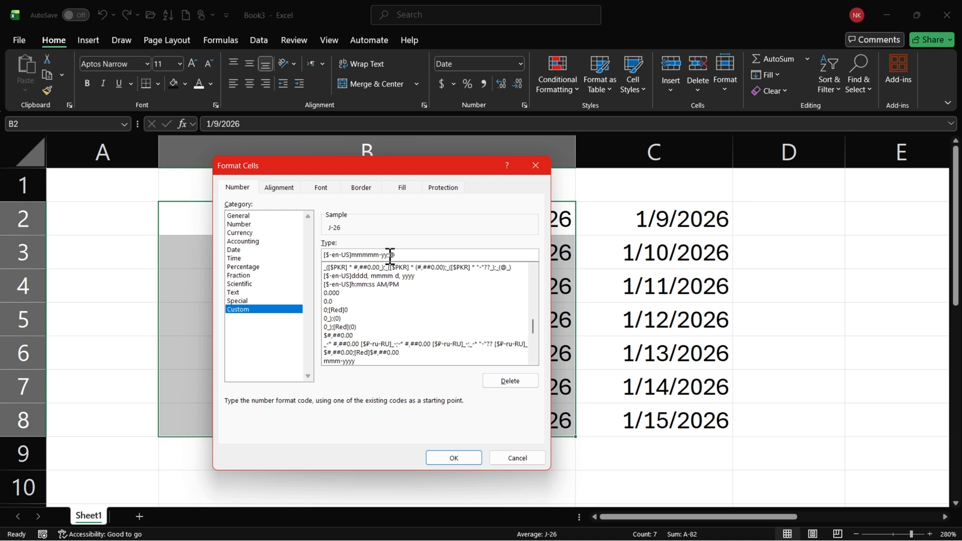
double_click(391, 255)
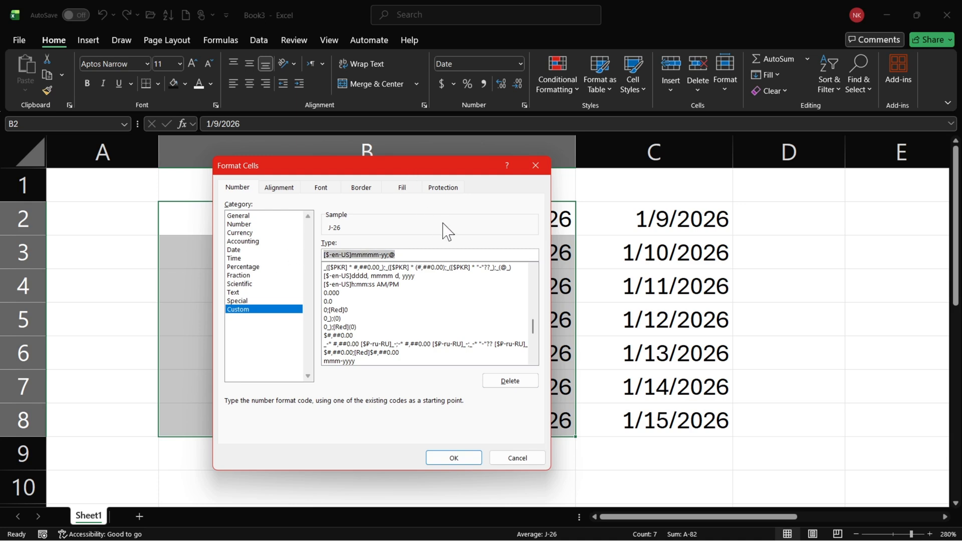
key(BackSpace)
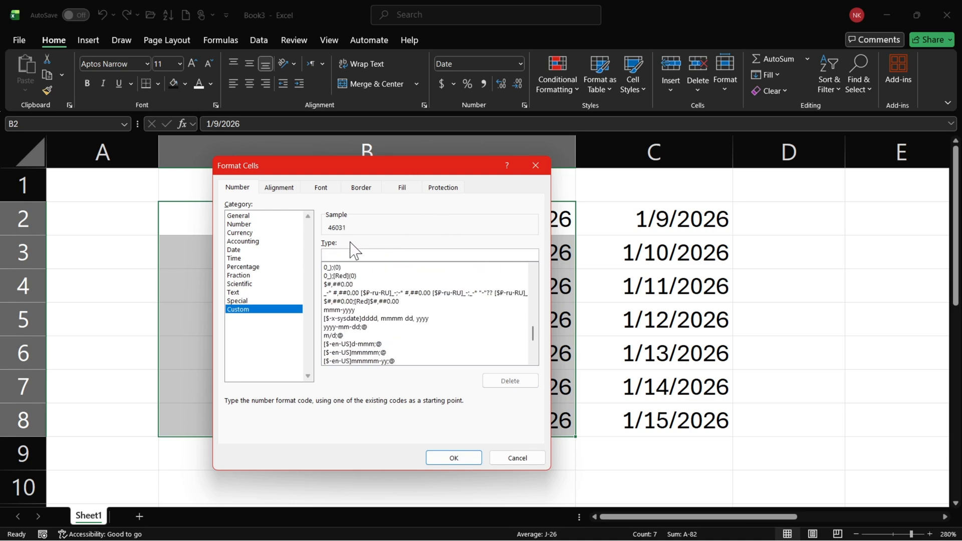
text(d/m/yy)
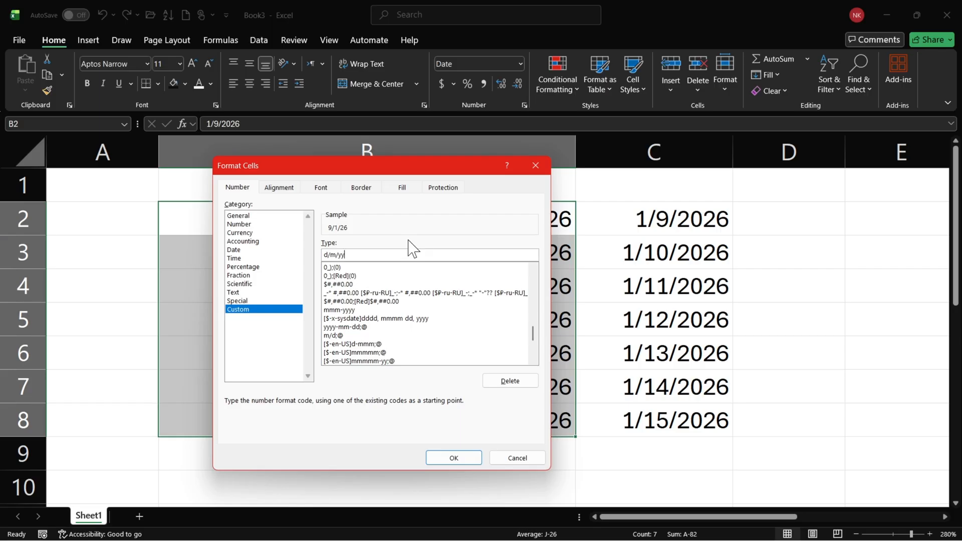
Apply the custom date format code d/m/yy to the dates in B2:B8.
click(467, 460)
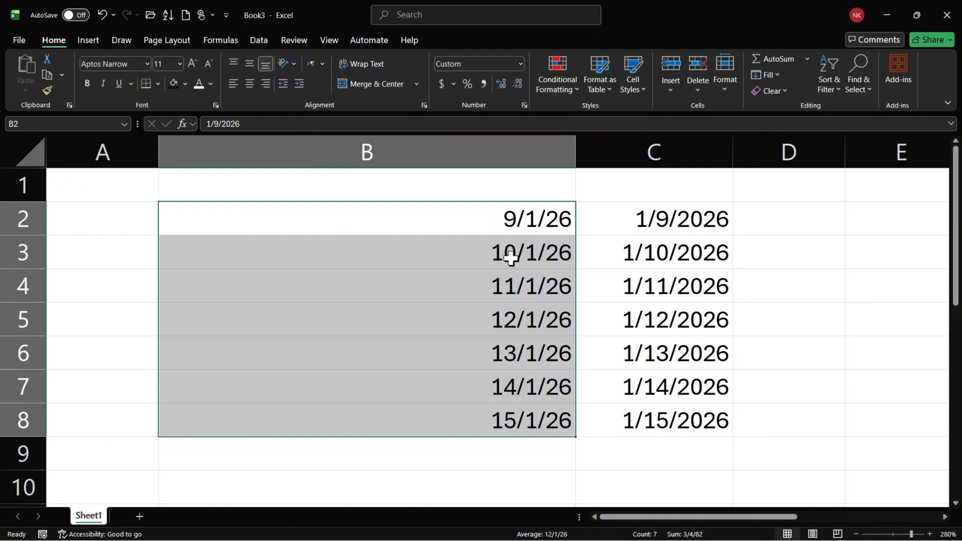
Reopen the number format settings for B2:B8 and replace the custom format code with dd,mm,yy.
click(524, 105)
click(344, 254)
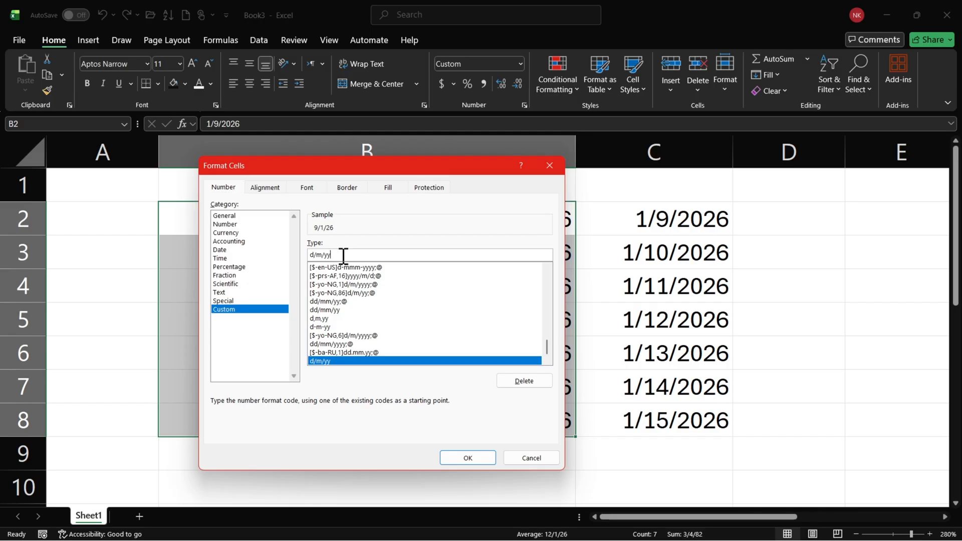
double_click(341, 256)
text(dd)
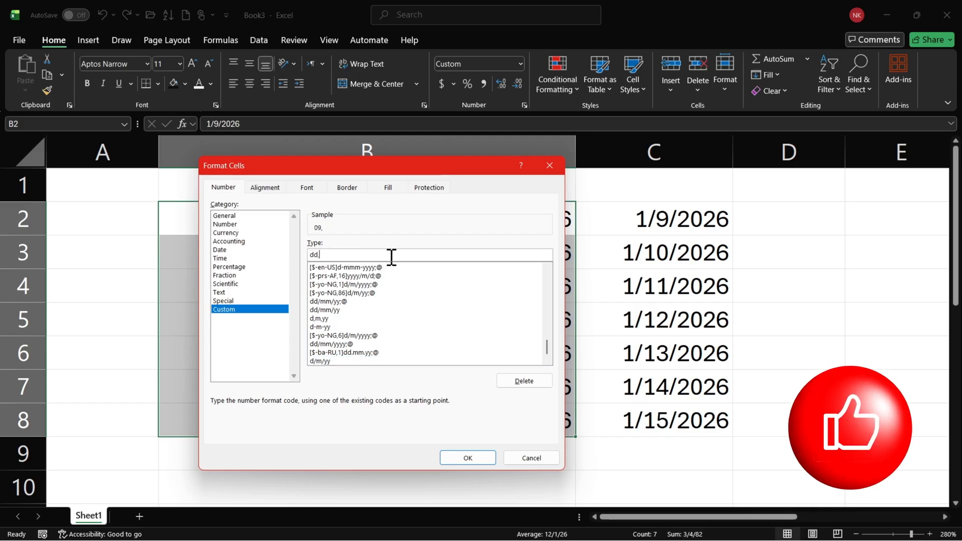
text(,)
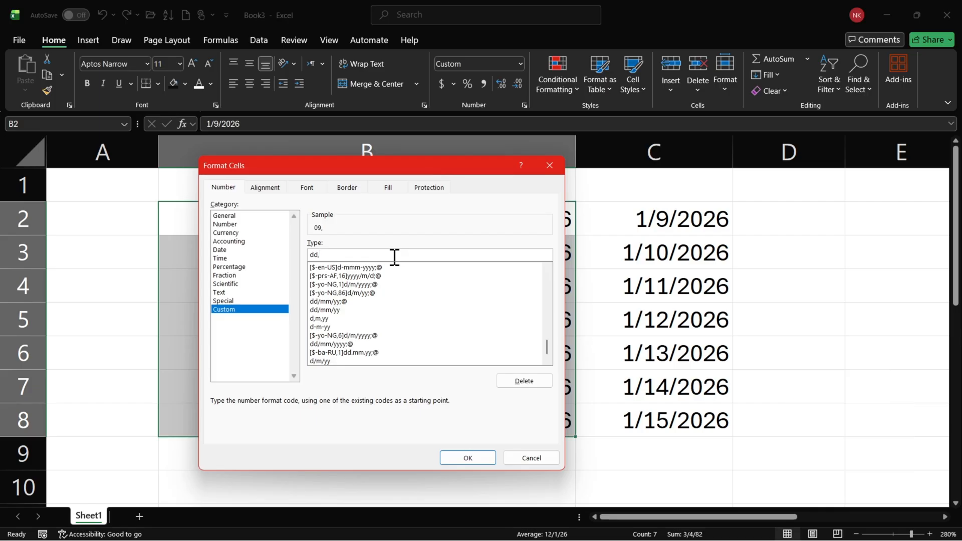
text(mm,yy)
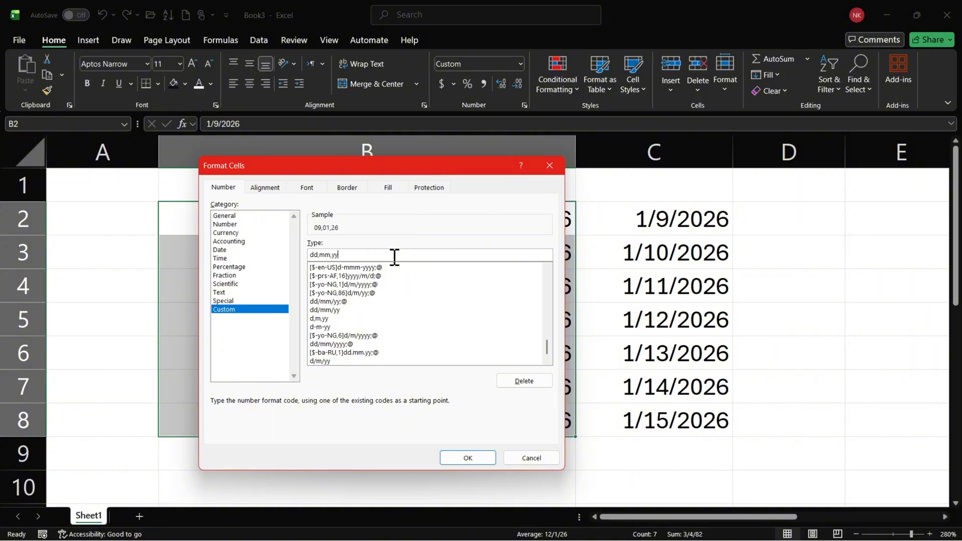
text(yy)
Change the custom code to dd,mmm,yyyy for an abbreviated month and four-digit year, and apply it to B2:B8.
click(330, 254)
text(mm)
key(BackSpace)
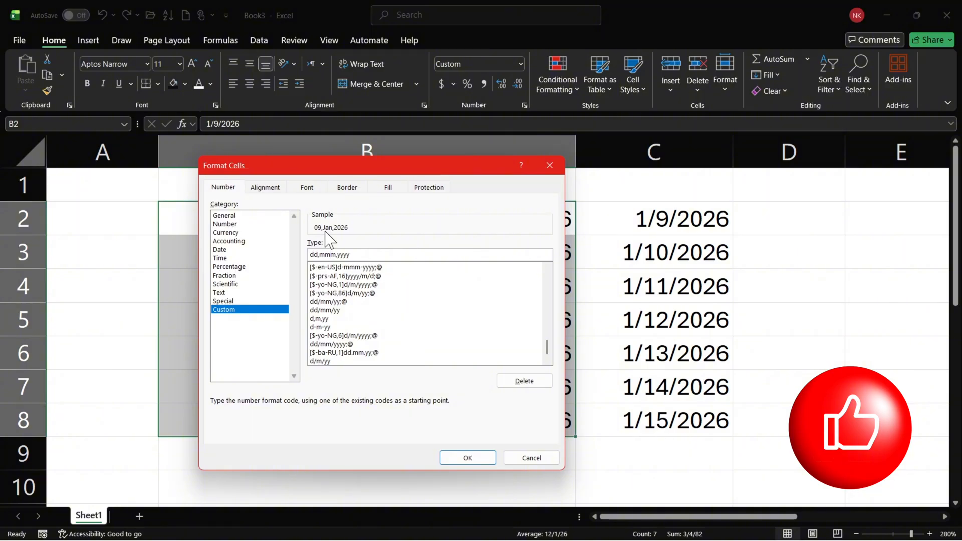
click(467, 459)
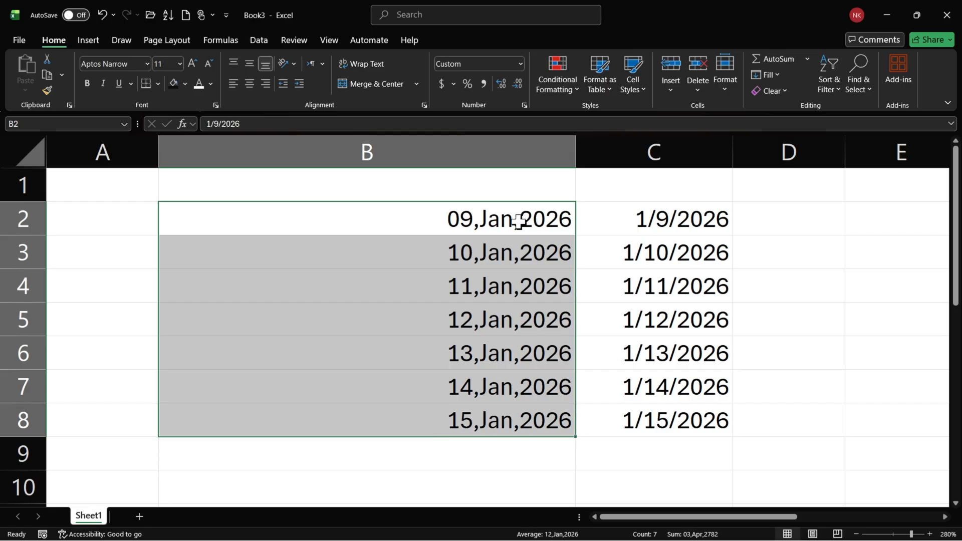
click(460, 218)
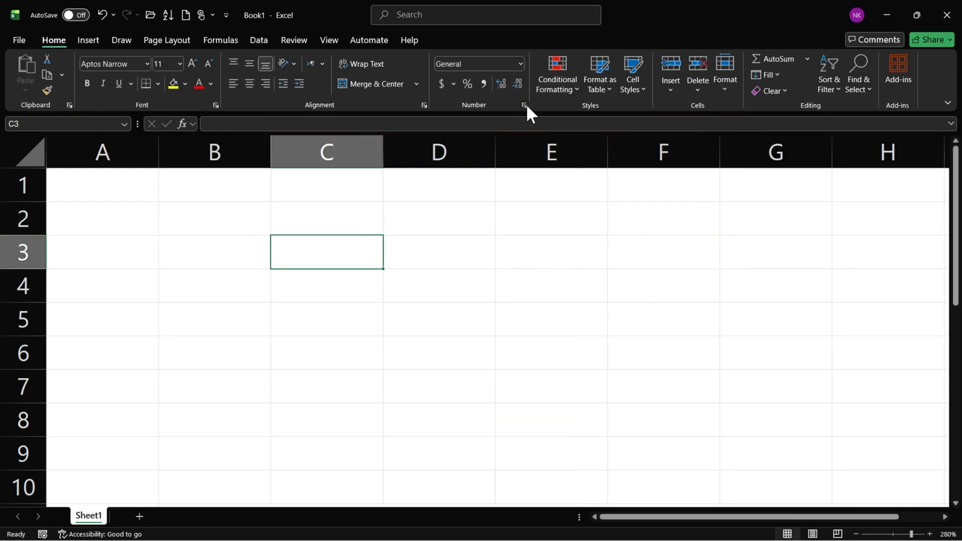
Format the empty cell C3 in the Book1 workbook with the Time type 37:30:55.
click(525, 105)
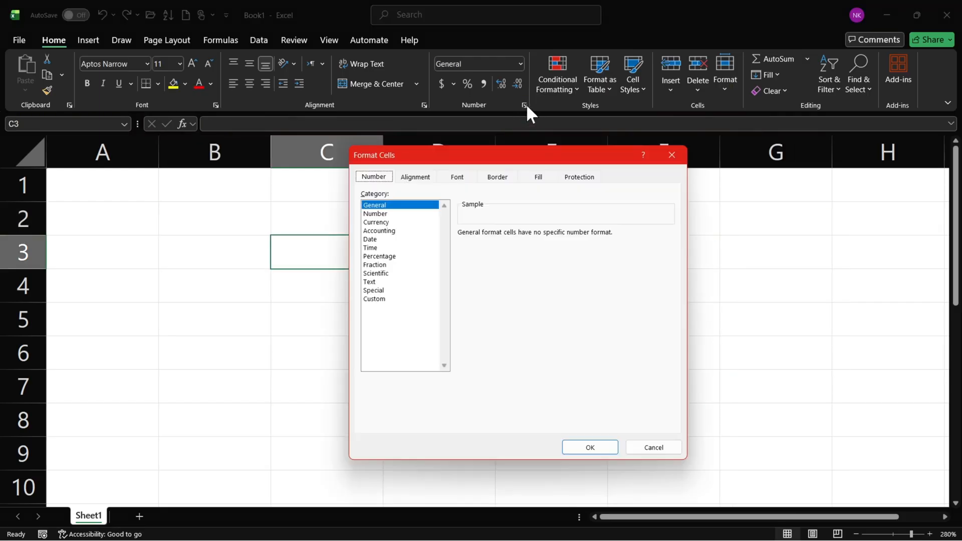
click(378, 239)
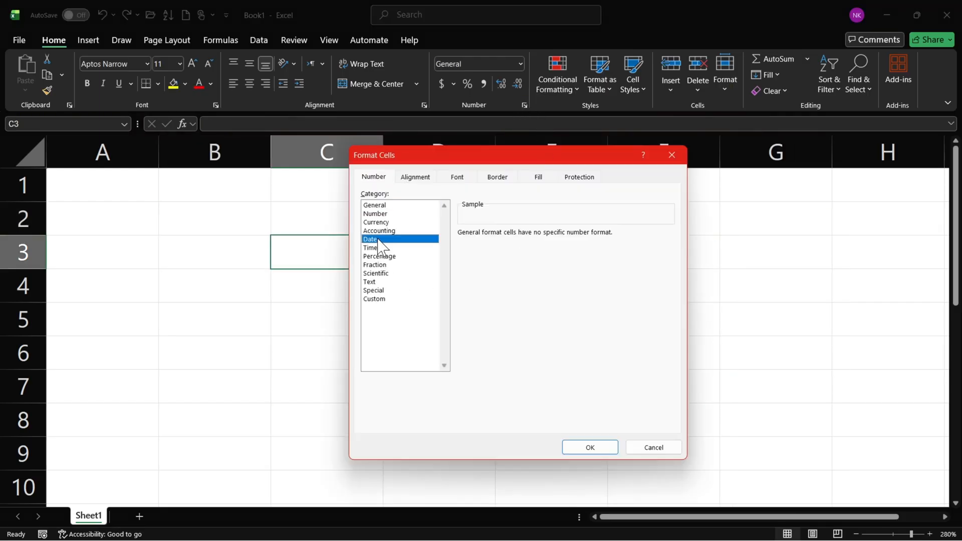
click(386, 248)
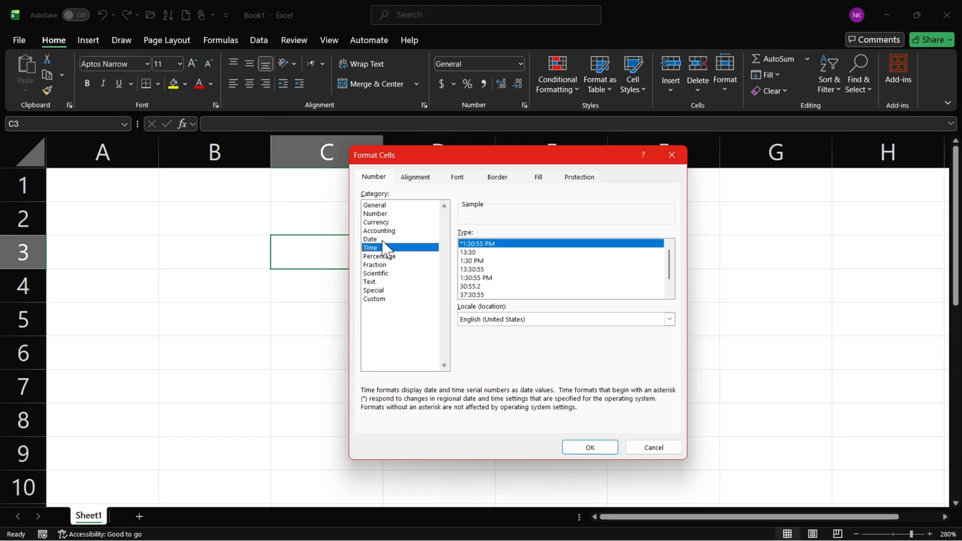
key(Up)
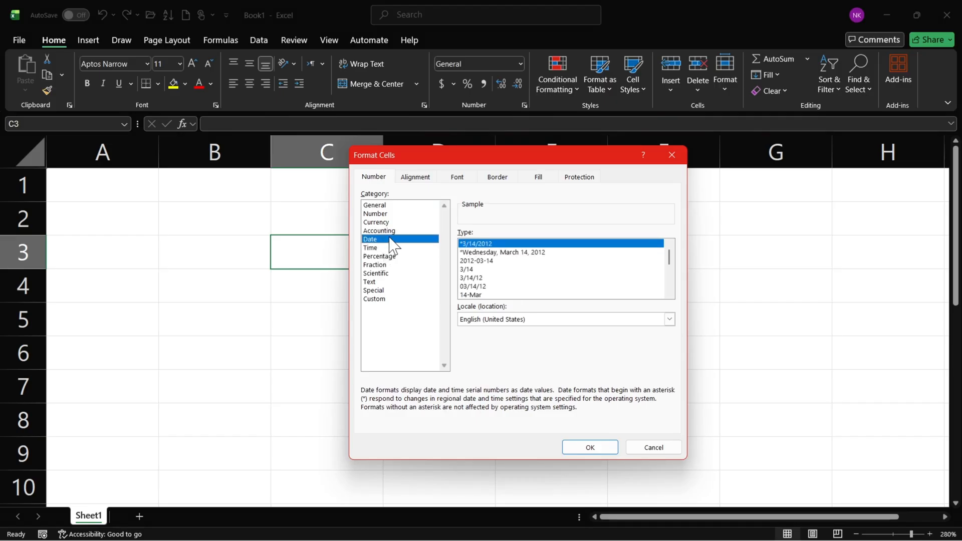
click(386, 247)
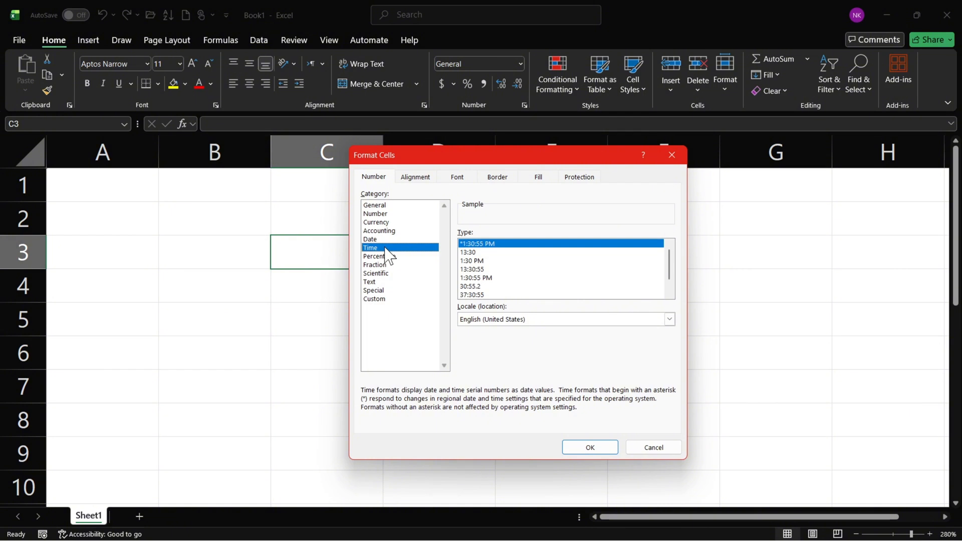
drag(669, 264, 668, 285)
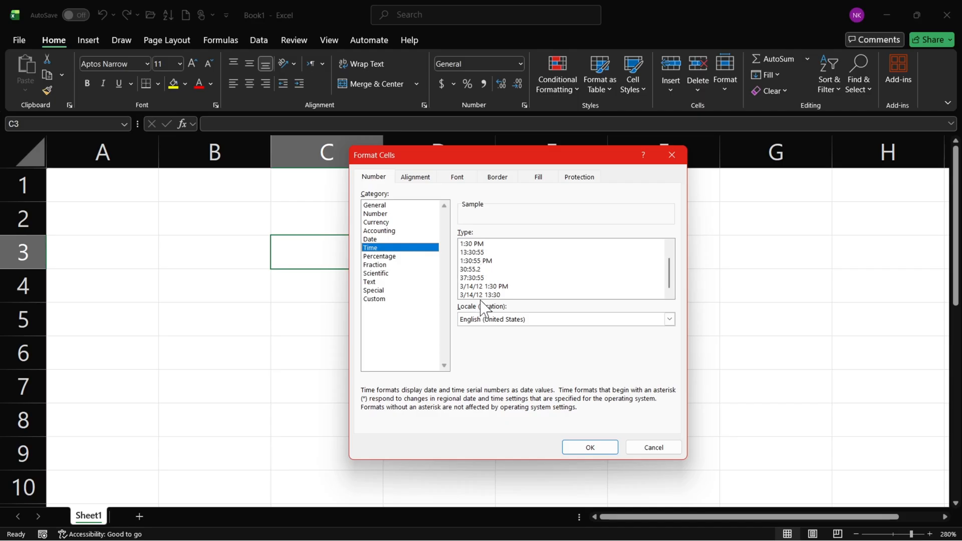
click(468, 279)
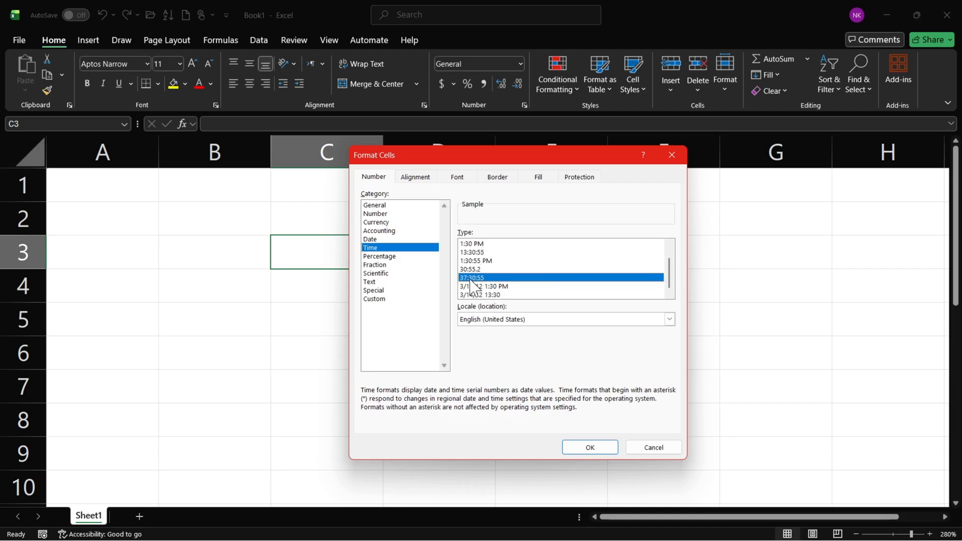
click(590, 449)
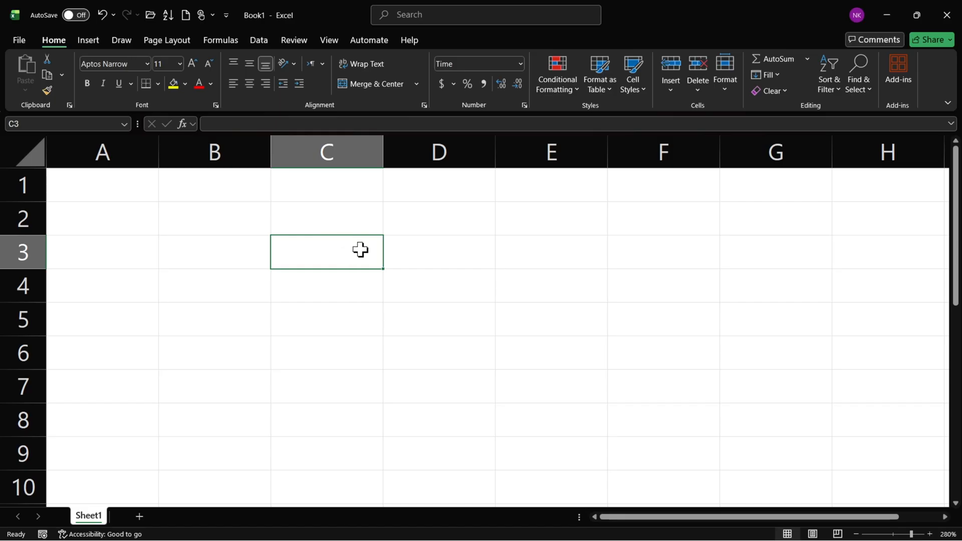
Enter the formula =TIME(17,27,50) in C3 and select the cell to check it.
text(=time()
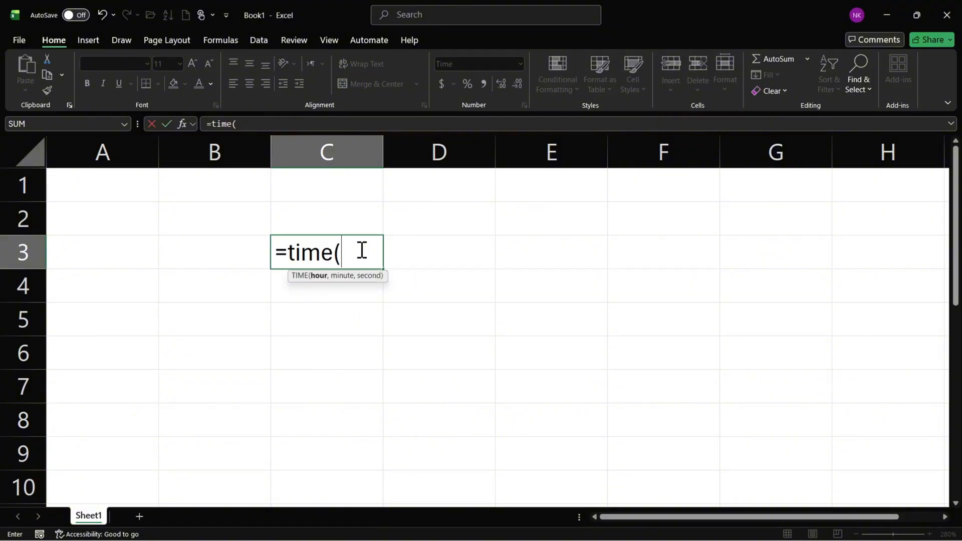
mouse_move(412, 540)
text(17,)
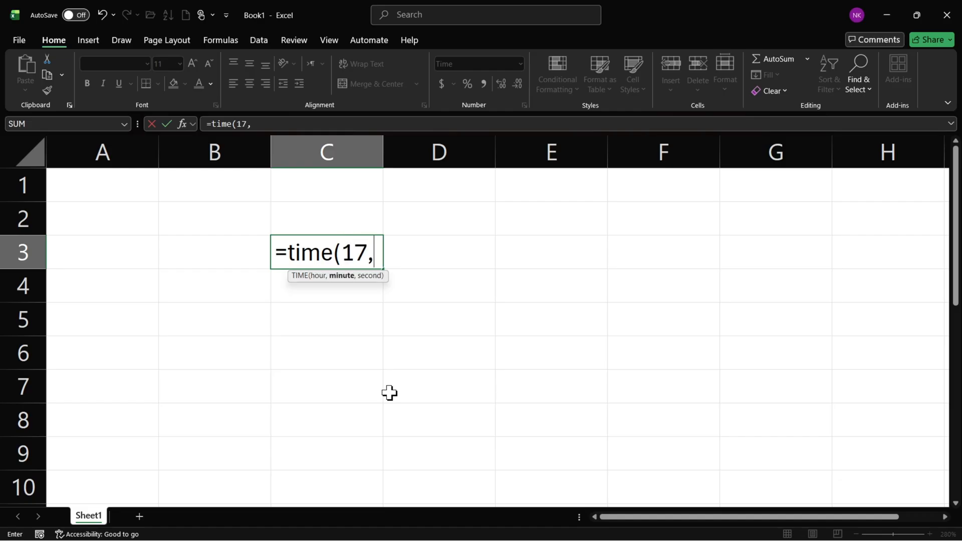
text(27,)
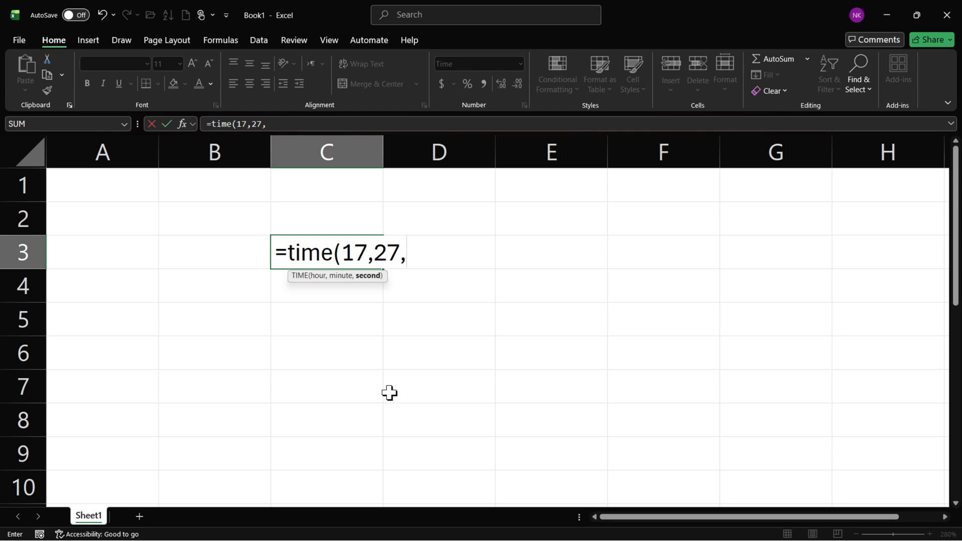
text(50))
key(Return)
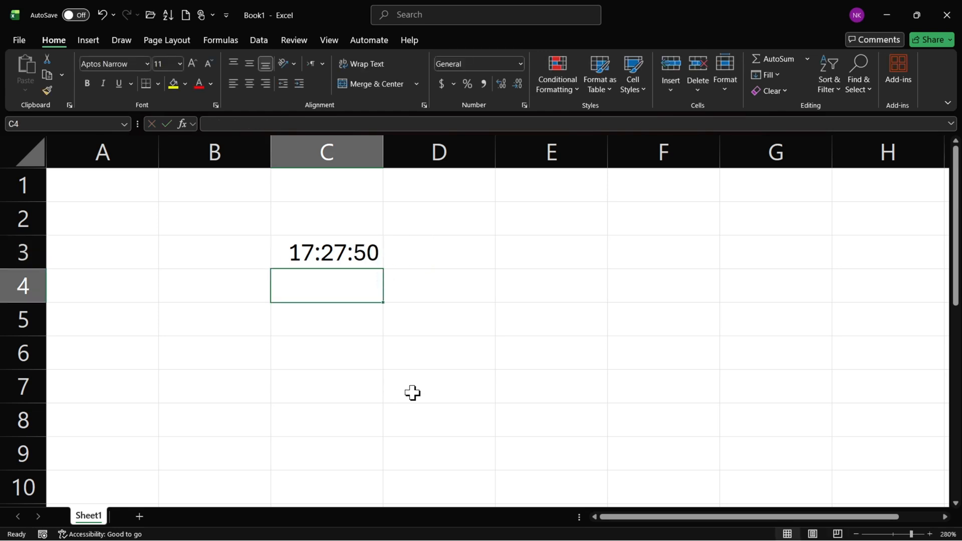
click(335, 254)
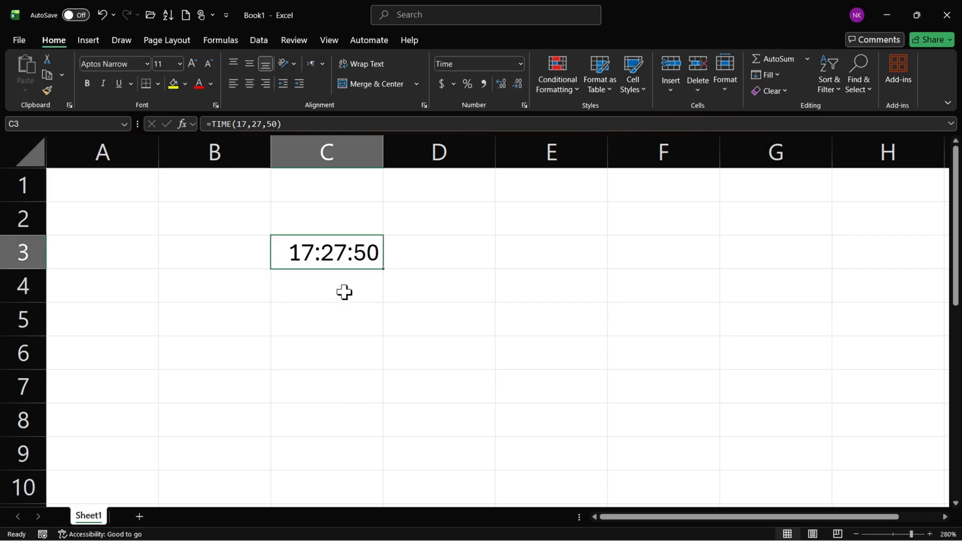
Insert the current time in E3 as a fixed value and fill it down and across through F9.
click(434, 263)
click(546, 261)
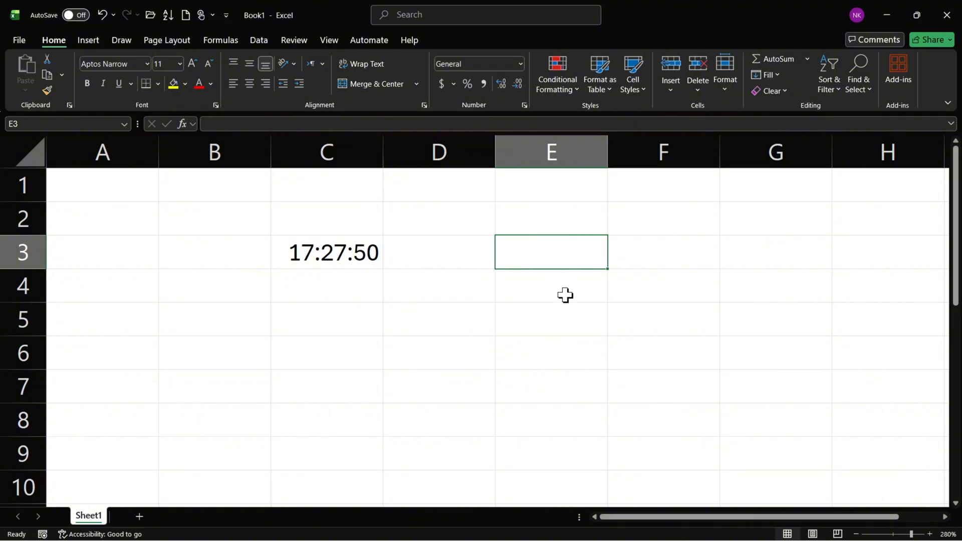
key(ctrl+shift+semicolon)
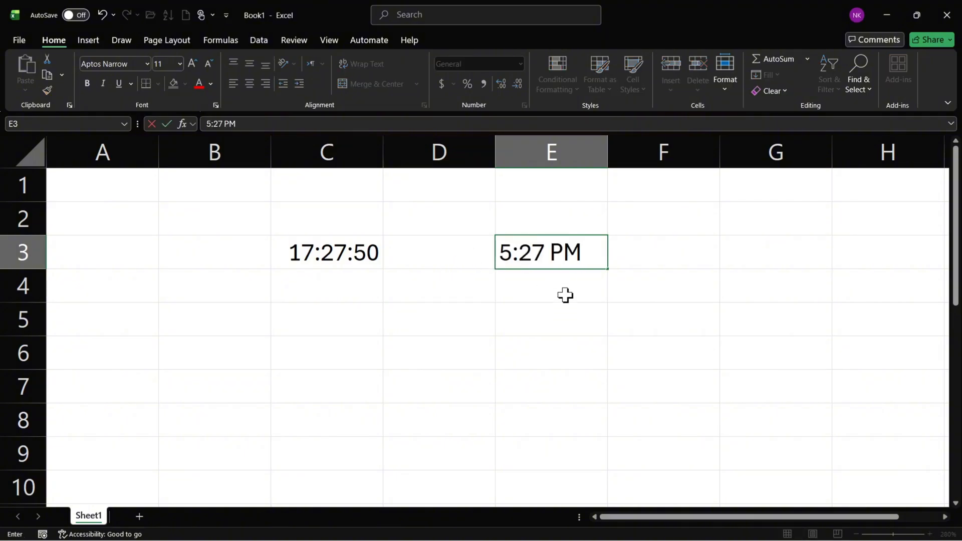
key(Return)
click(562, 251)
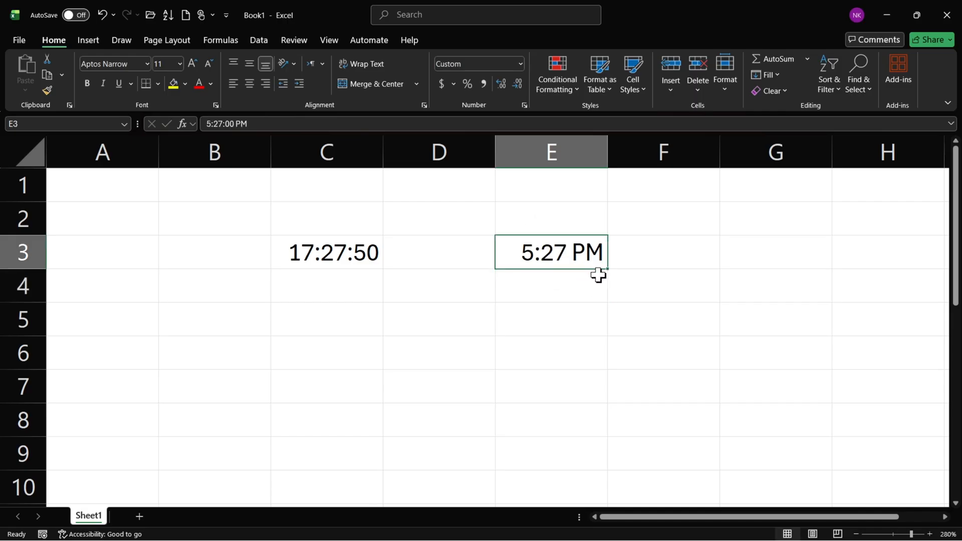
drag(608, 269, 693, 420)
click(672, 354)
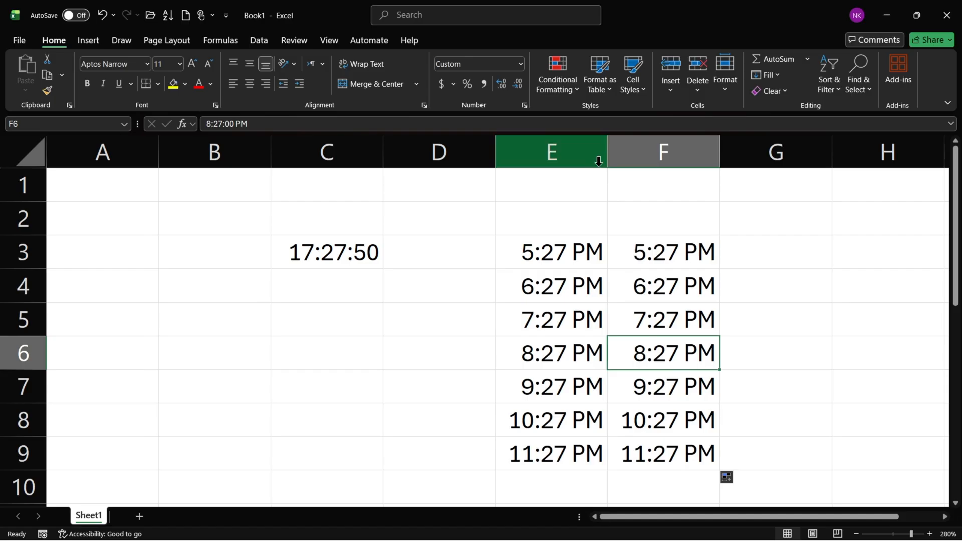
Narrow column D and widen columns E and F.
drag(495, 161, 430, 160)
drag(655, 163, 725, 161)
drag(542, 155, 617, 158)
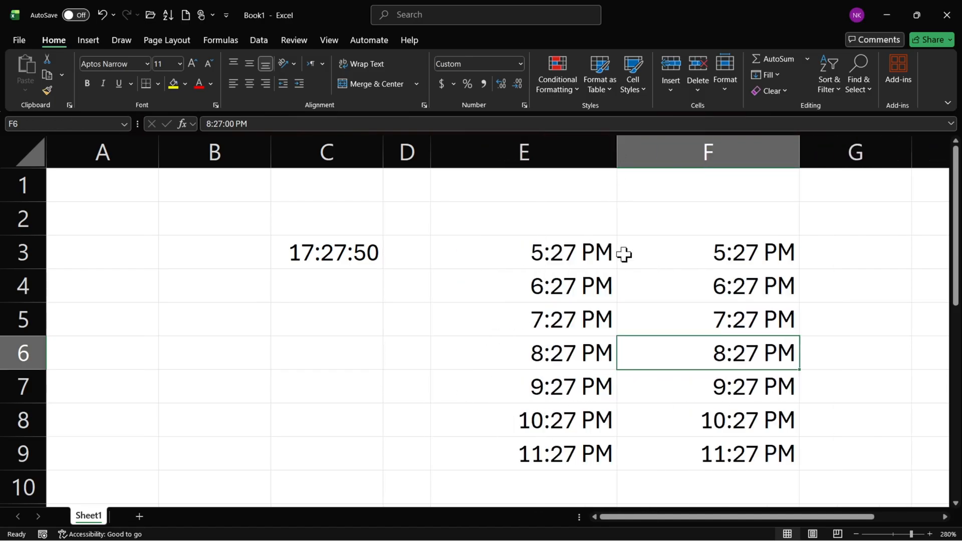
Format the time in E3 with the standard Time number format.
click(545, 254)
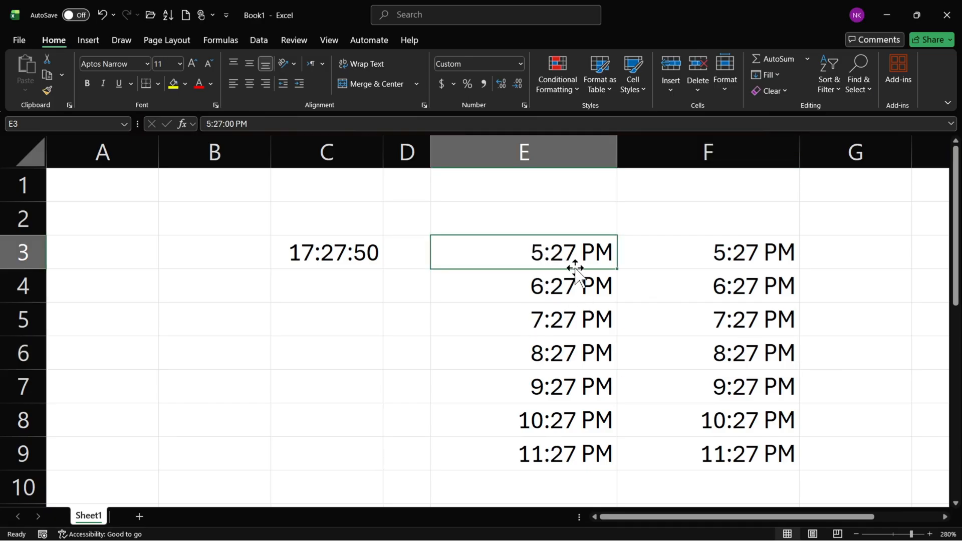
click(521, 64)
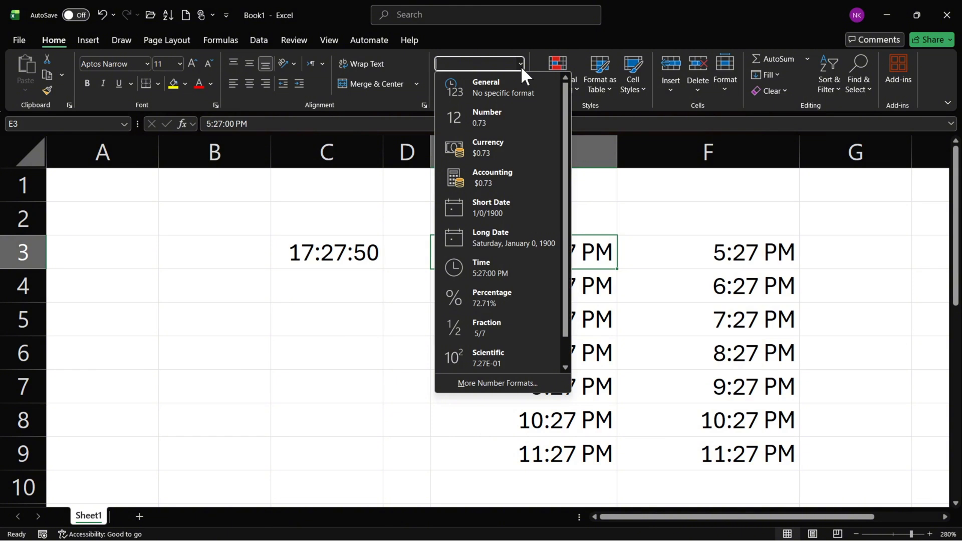
click(519, 263)
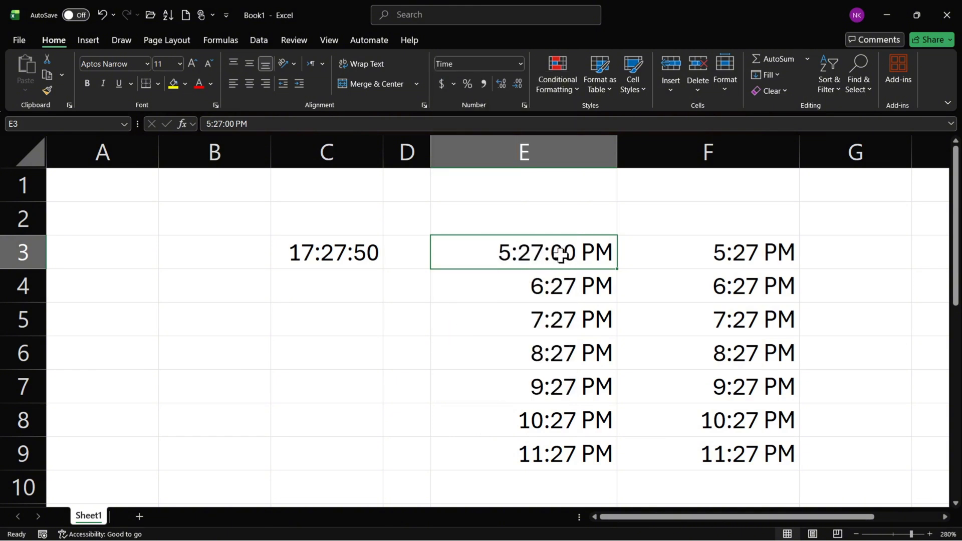
Format the time in E4 with the Time type 3/14/12 1:30 PM, combining date and time.
click(553, 283)
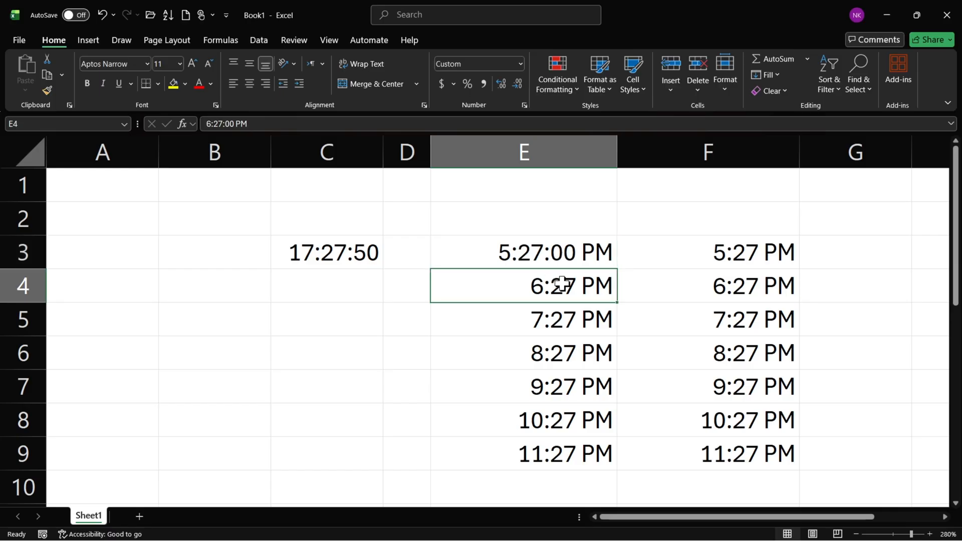
click(525, 106)
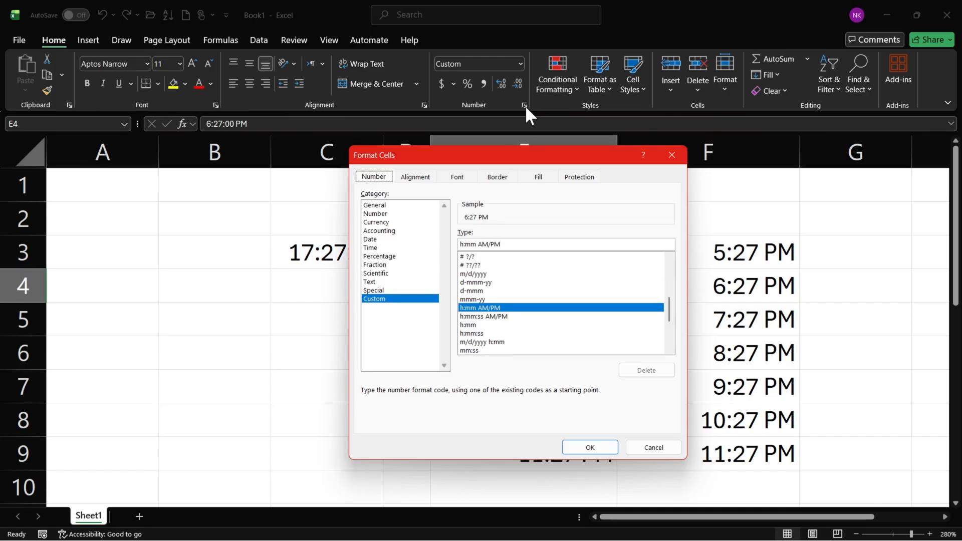
click(375, 248)
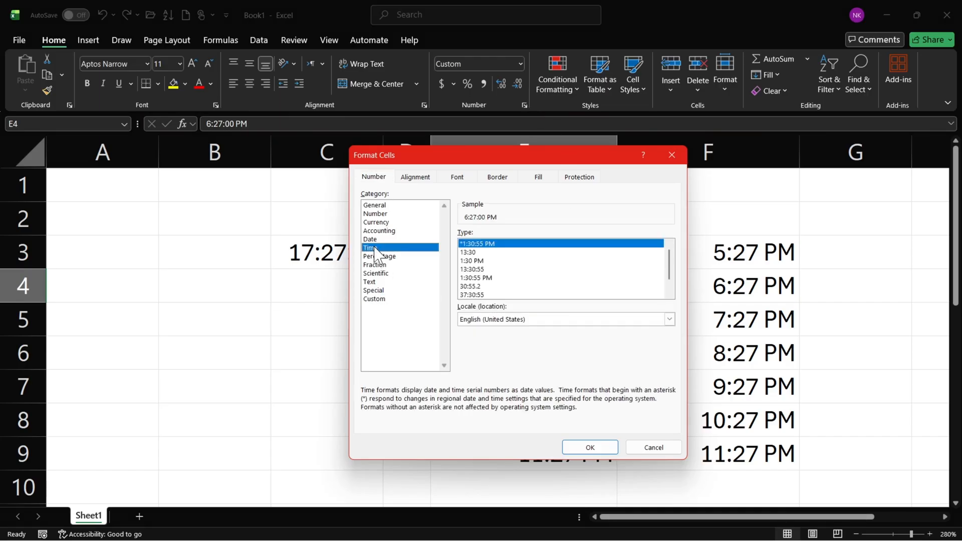
drag(668, 268, 668, 279)
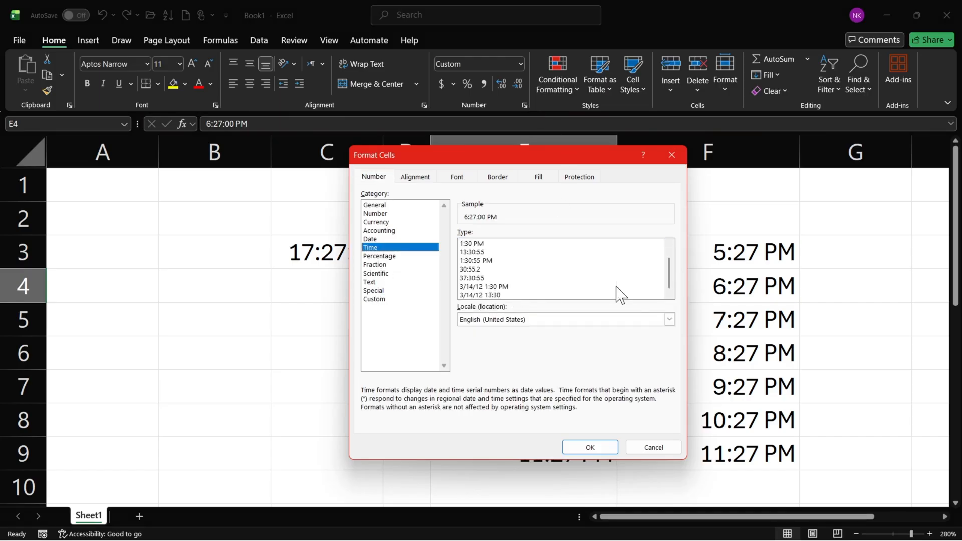
click(514, 286)
click(581, 446)
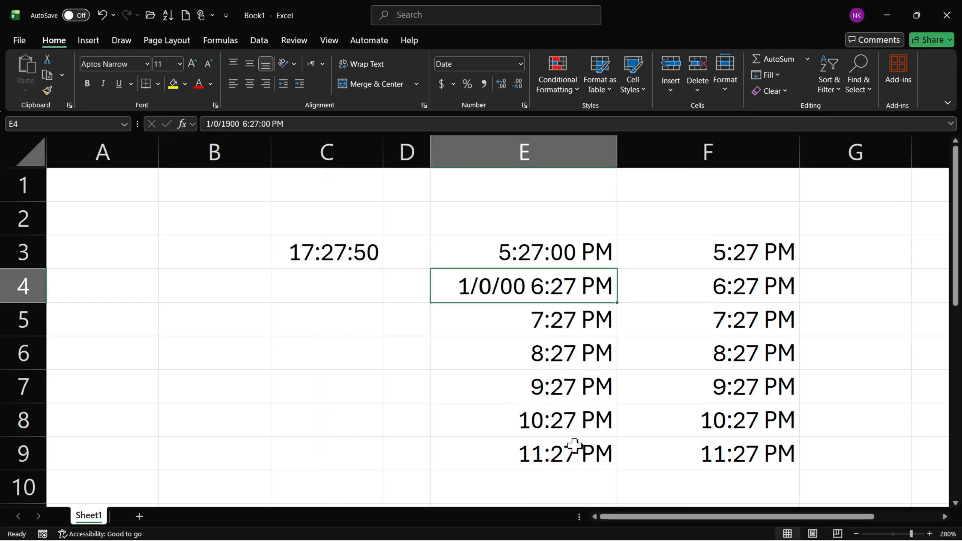
click(708, 284)
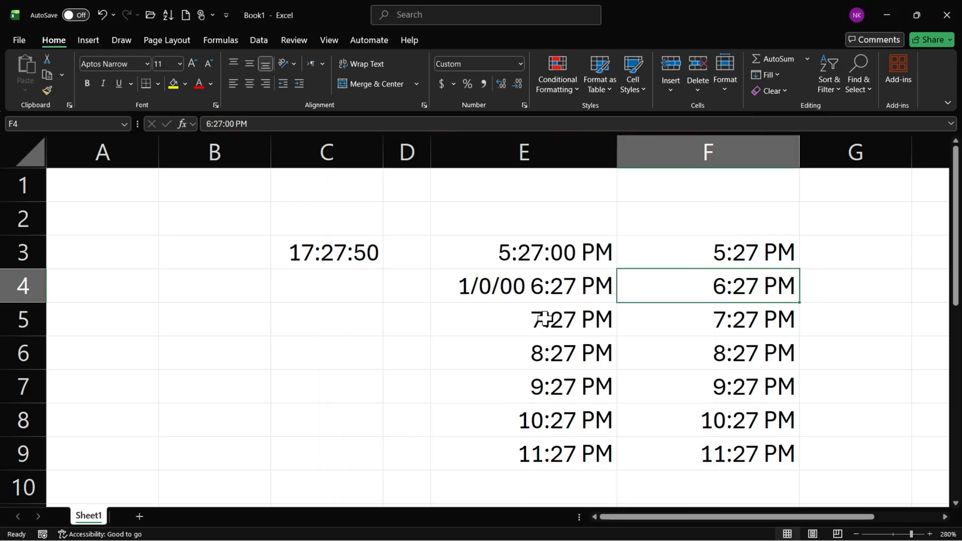
Format the times in E5:E9 with the 24-hour Time type 13:30.
drag(544, 319, 545, 453)
click(525, 105)
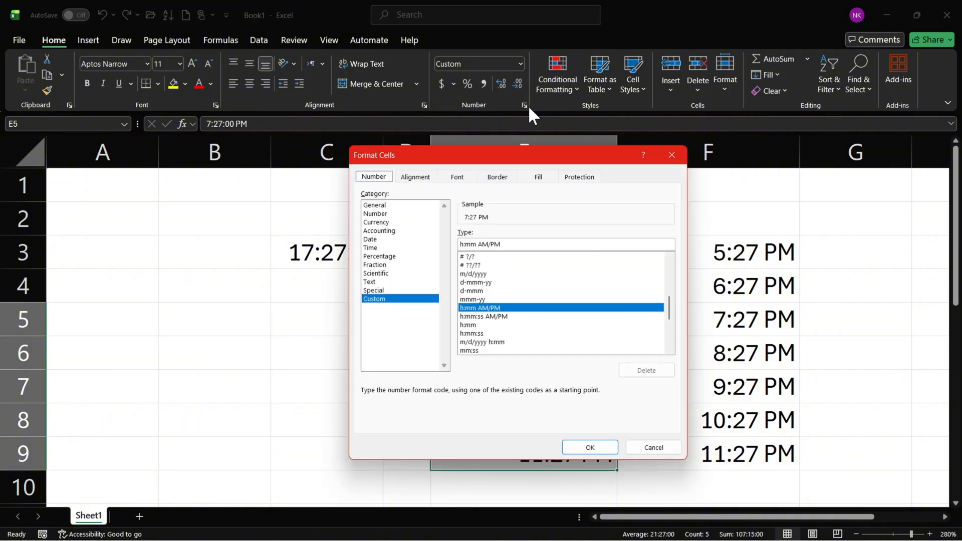
click(388, 248)
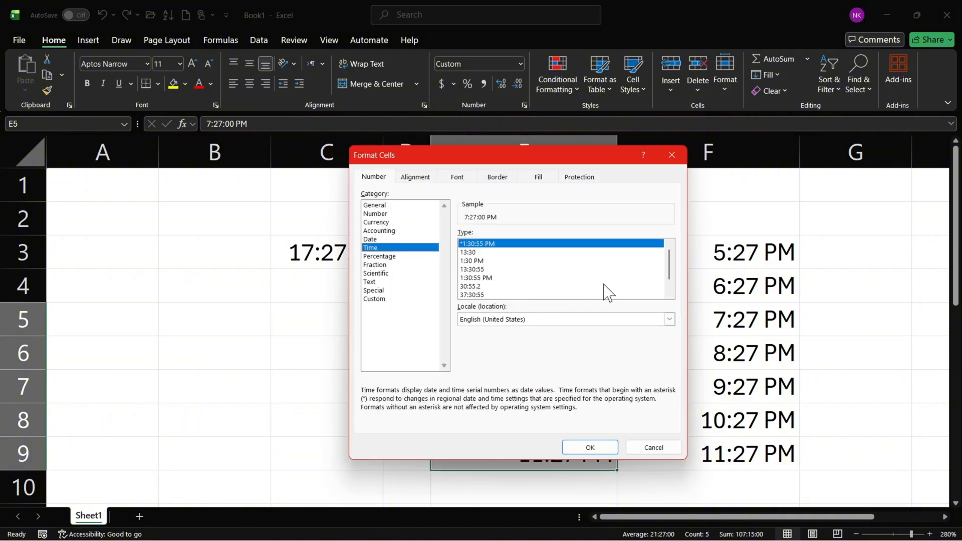
click(505, 261)
click(465, 252)
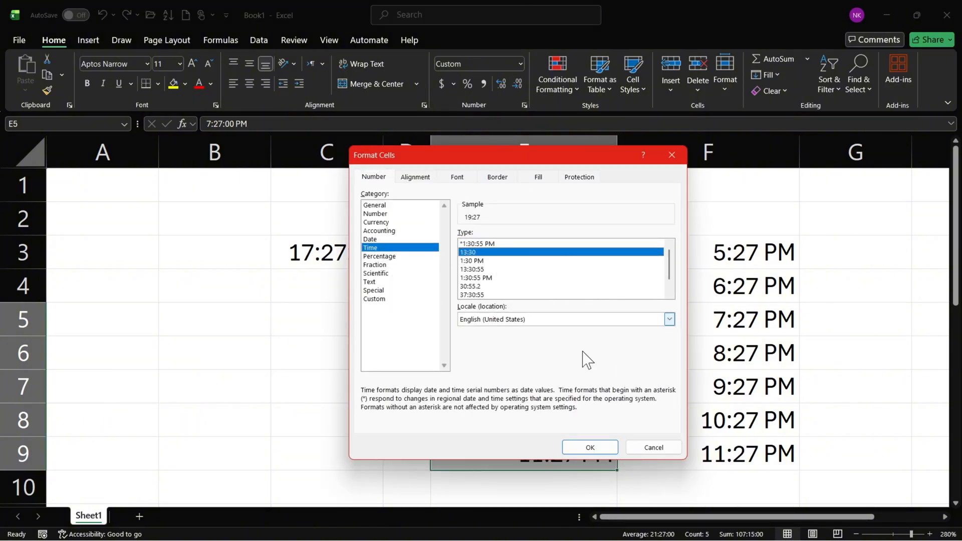
click(590, 447)
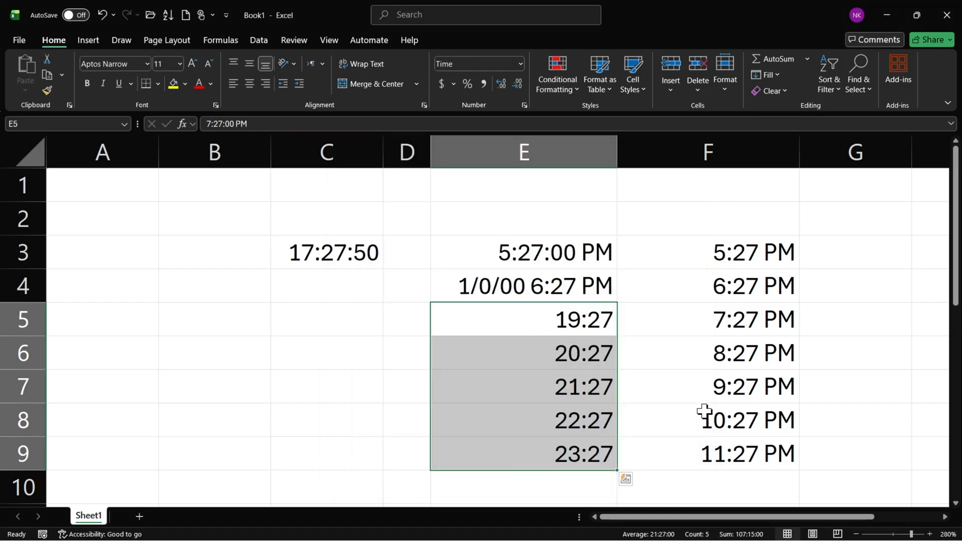
click(622, 334)
click(563, 324)
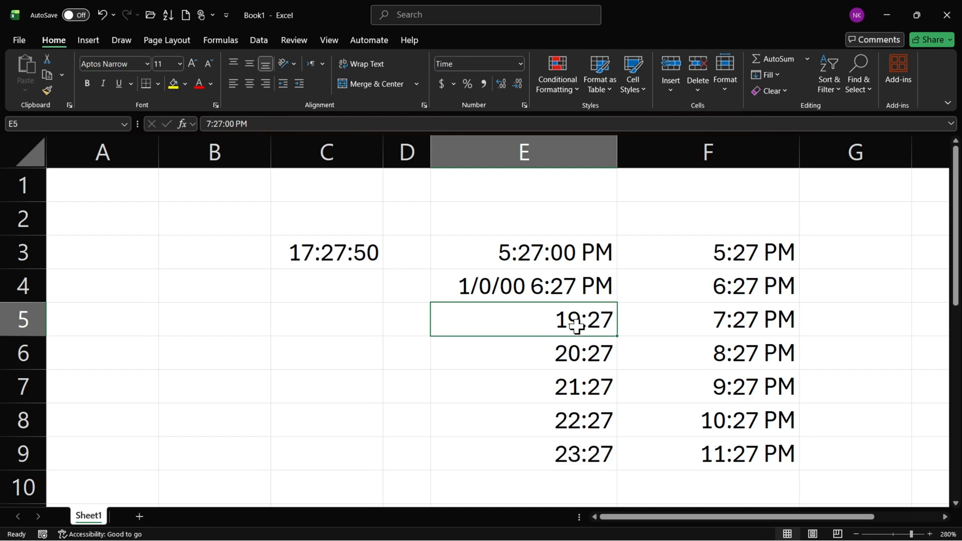
Examine the Time types, the locale choices and the Percentage category for E3 without applying any change.
click(533, 276)
click(536, 254)
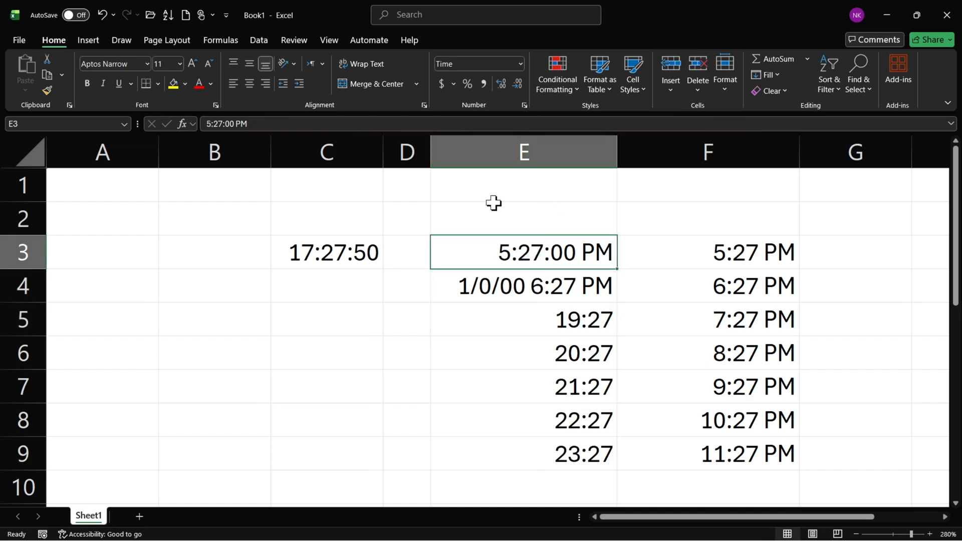
click(524, 105)
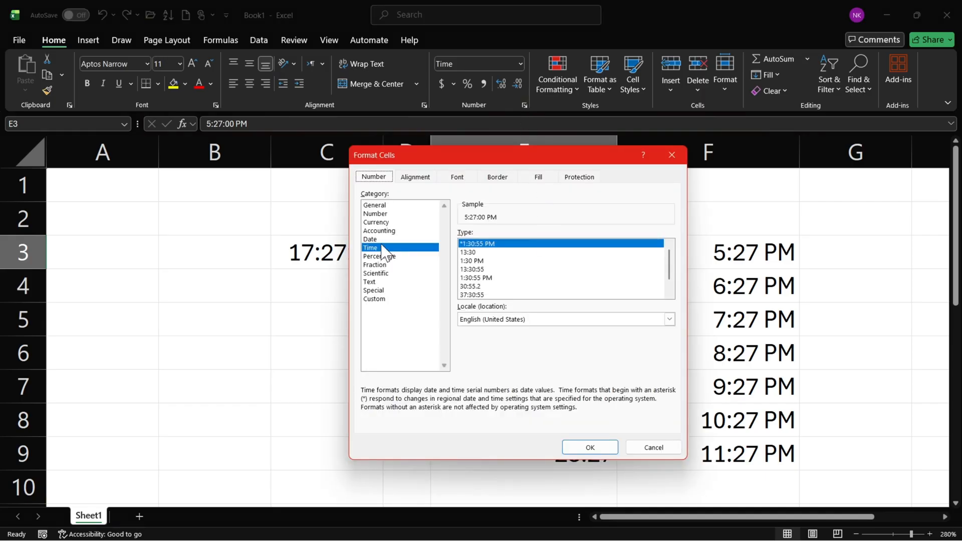
scroll(670, 275, down, 1)
scroll(673, 266, up, 1)
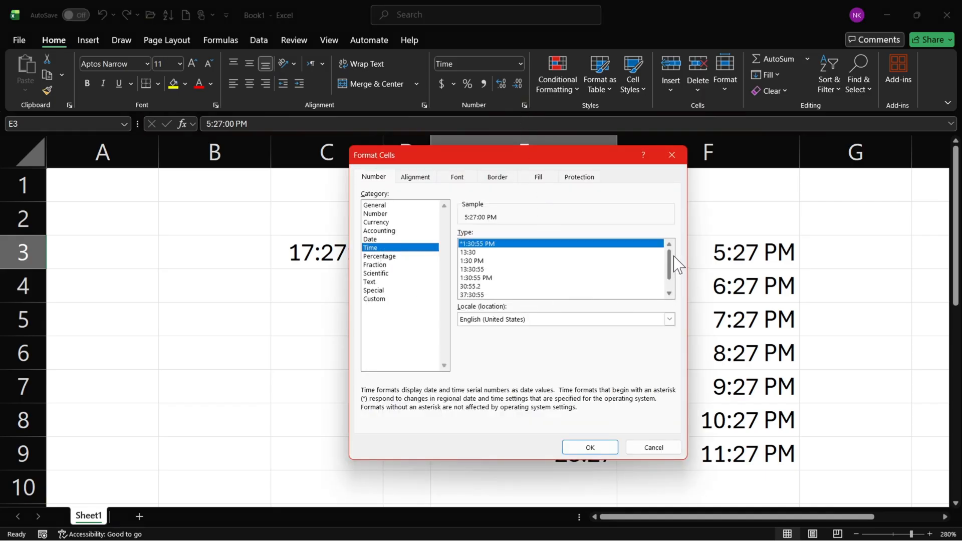
drag(596, 159, 453, 121)
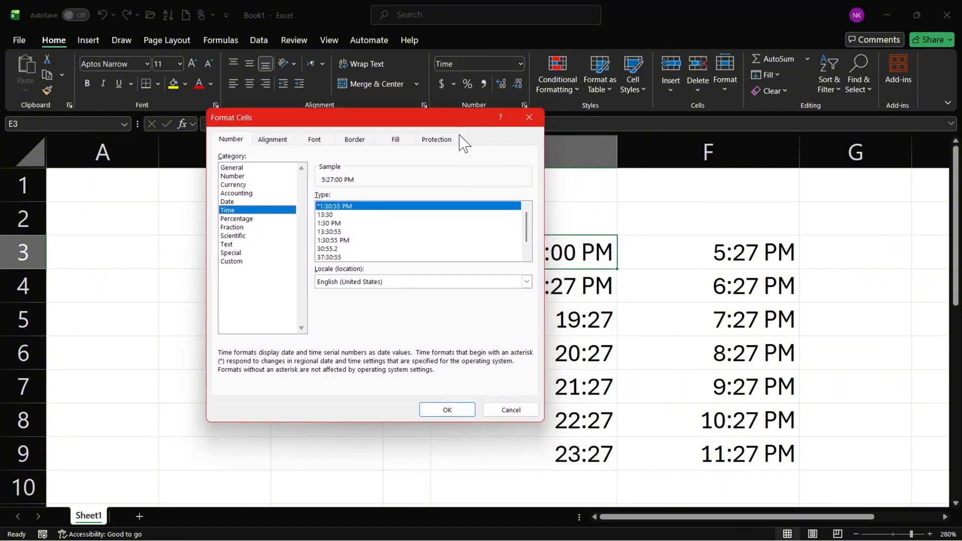
click(363, 282)
drag(529, 314, 532, 313)
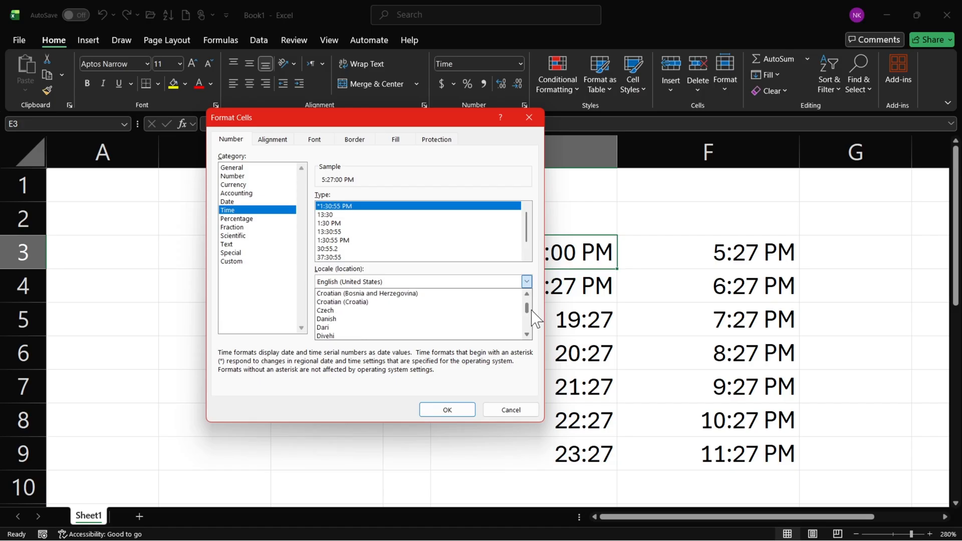
click(287, 279)
click(257, 221)
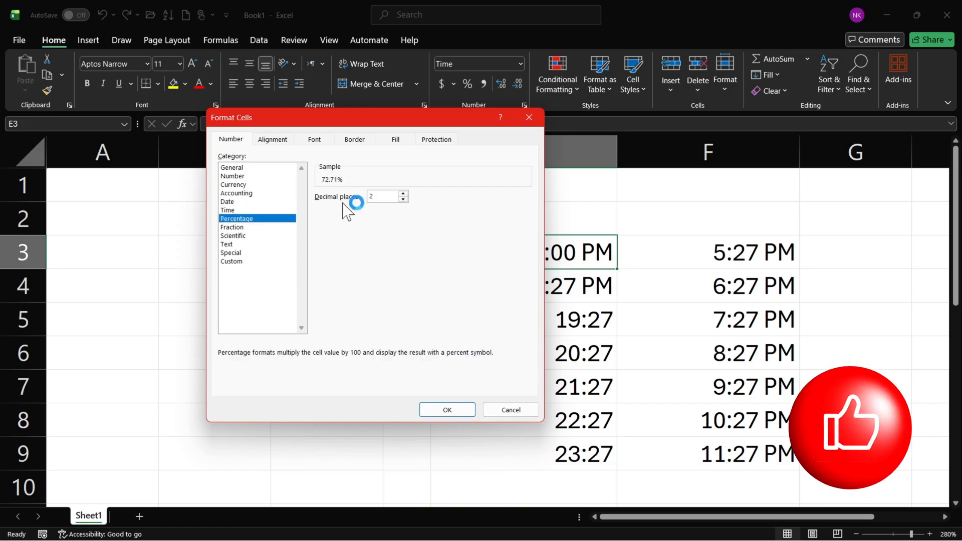
click(528, 117)
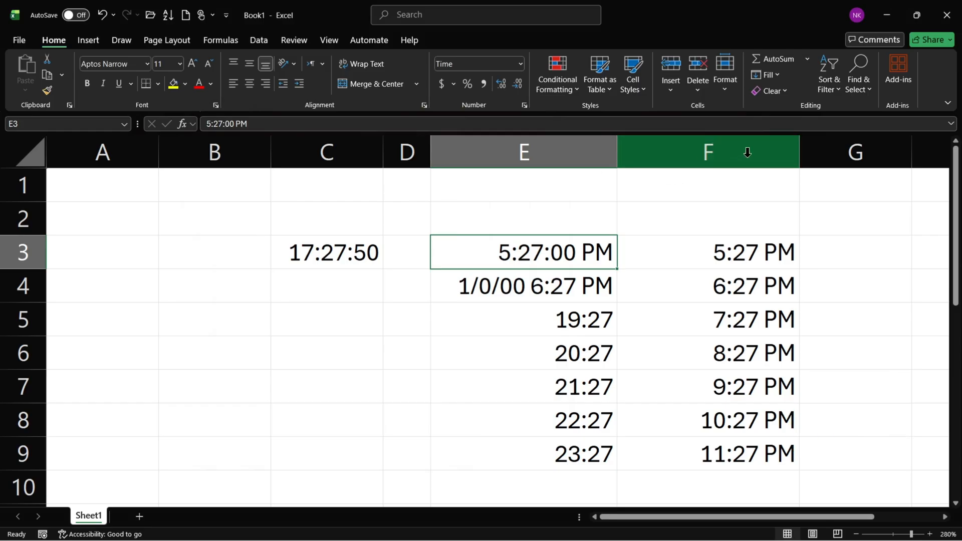
Delete columns A through F to clear all the time examples from the sheet.
drag(745, 150, 10, 186)
key(ctrl+minus)
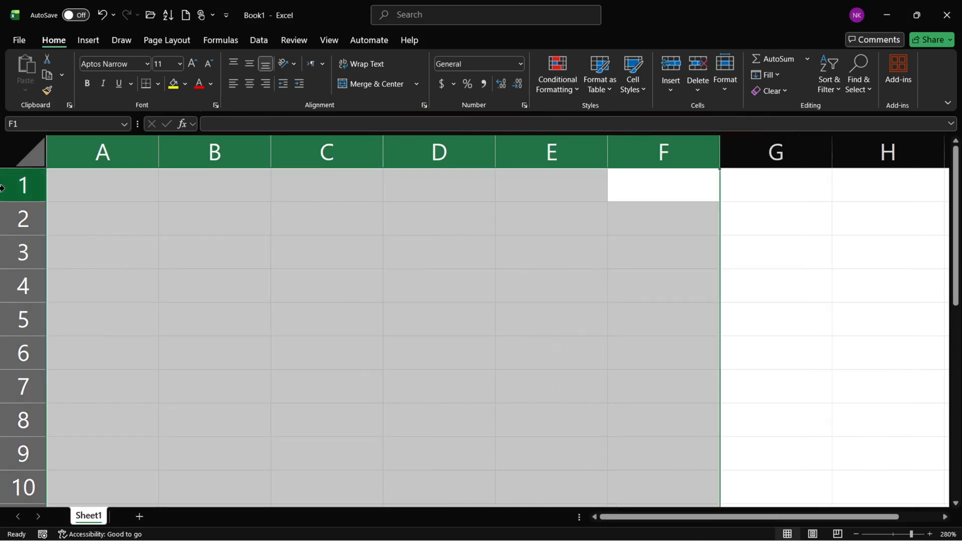
click(301, 288)
click(425, 258)
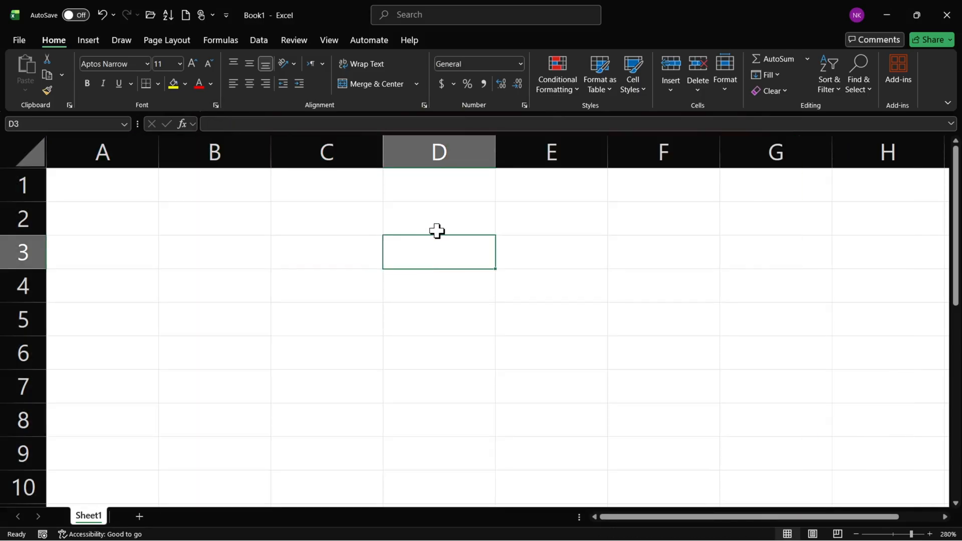
drag(437, 231, 412, 410)
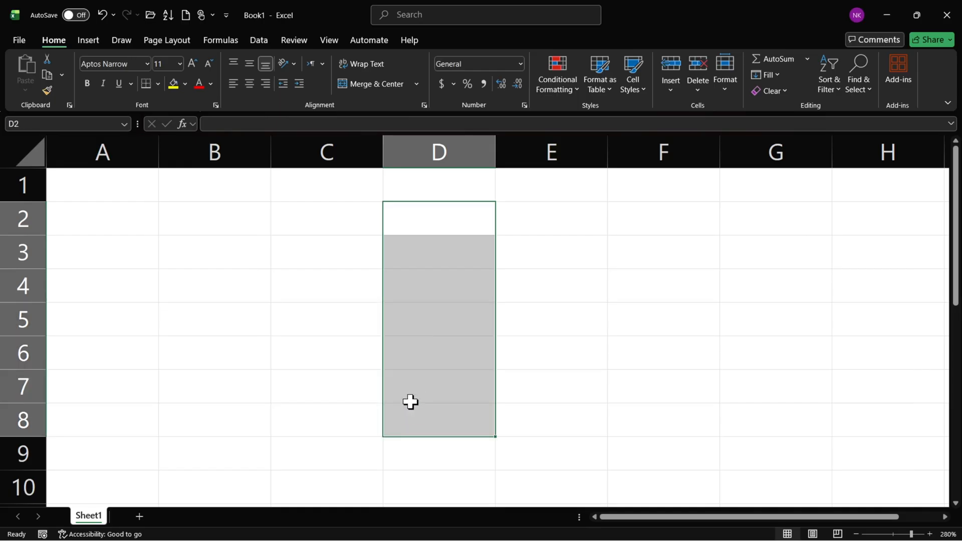
Enter the heading Percentage in D1 and autofit column D to it.
click(459, 187)
text(Pe)
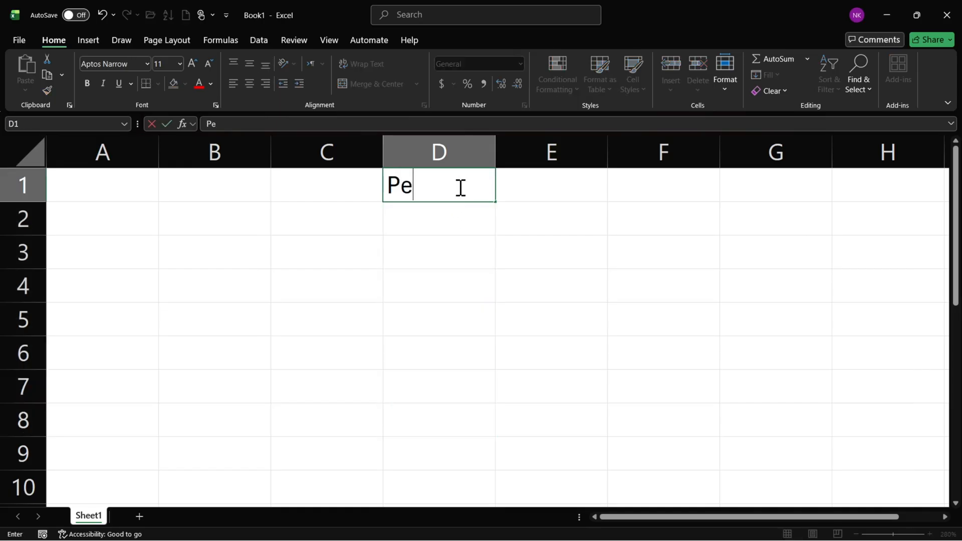
text(rcentage)
key(Return)
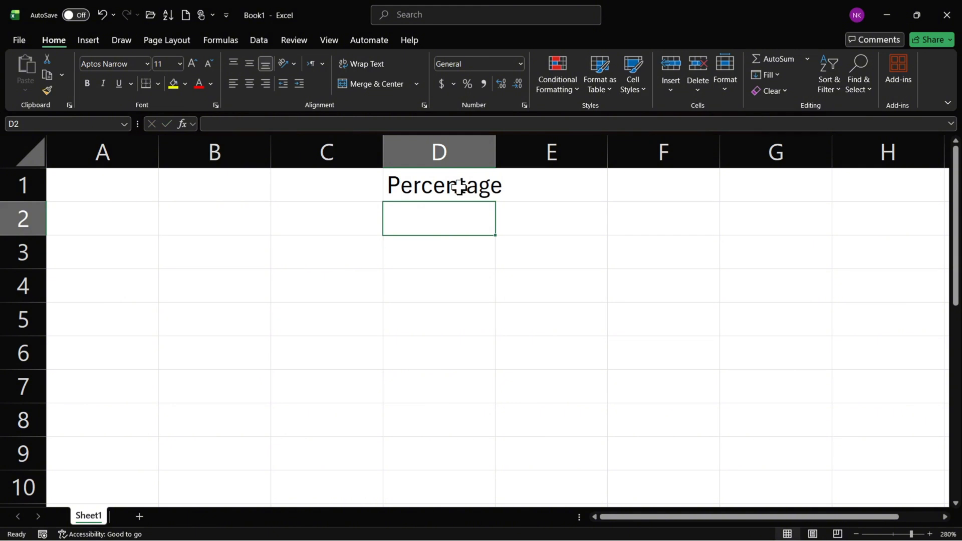
double_click(494, 152)
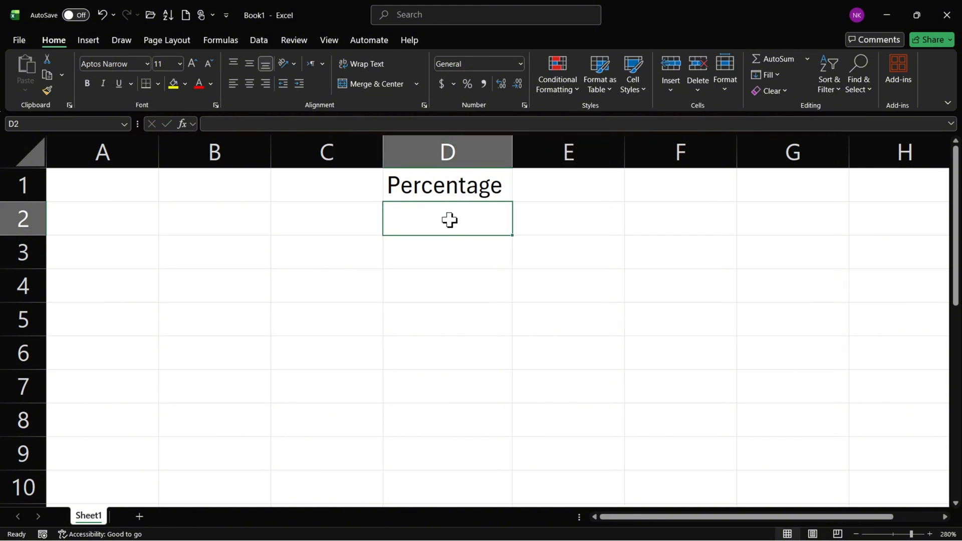
Format the whole of column D with the Percentage number format.
click(454, 151)
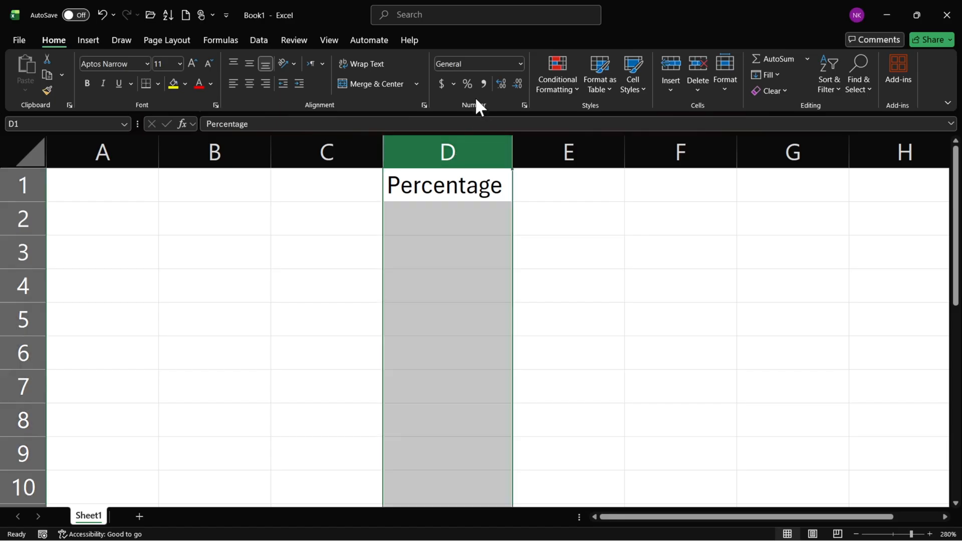
click(457, 252)
click(459, 216)
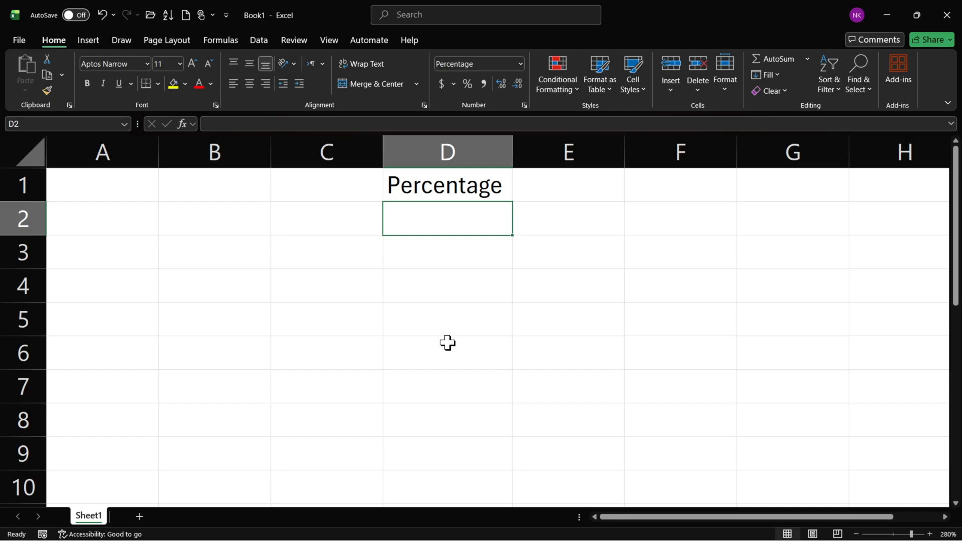
click(449, 146)
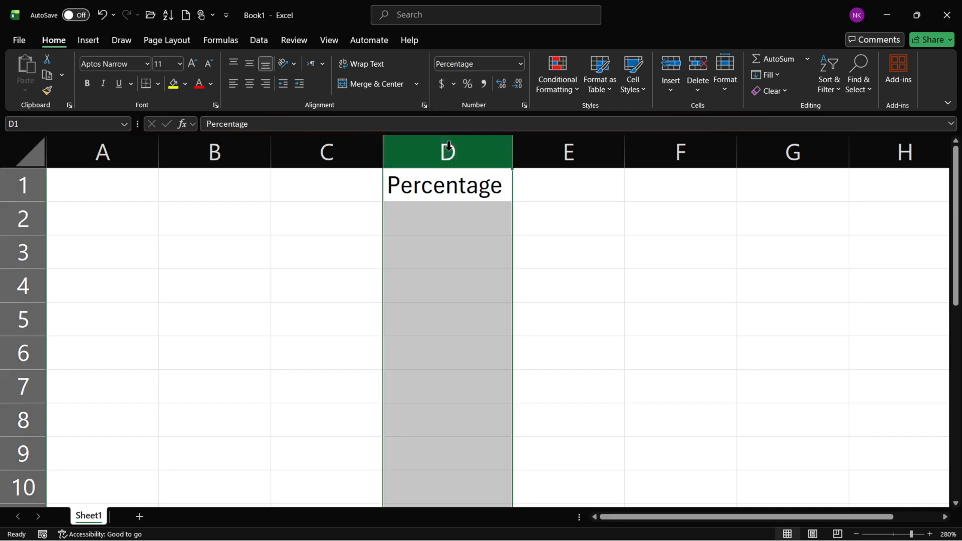
Enter 12% in D2 and 50% in D3.
click(451, 221)
text(12)
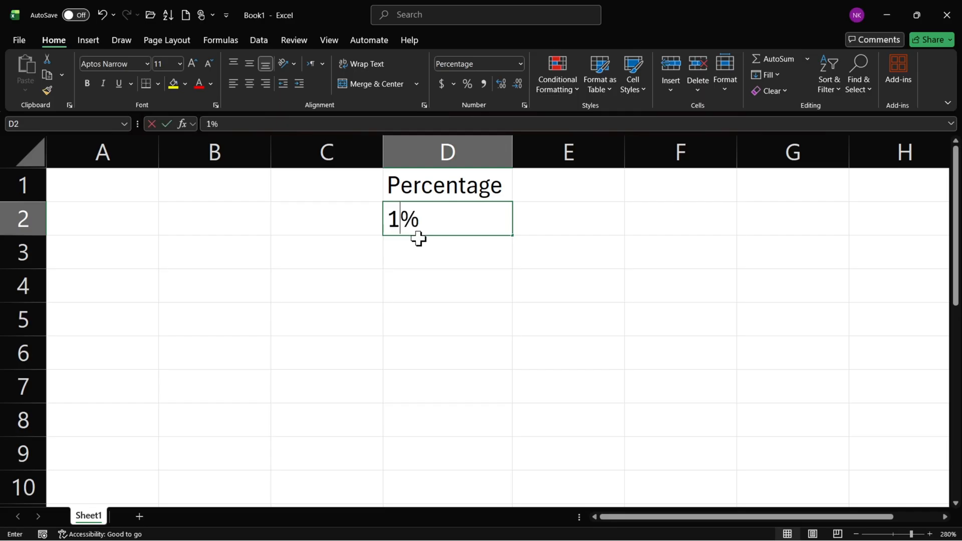
key(Return)
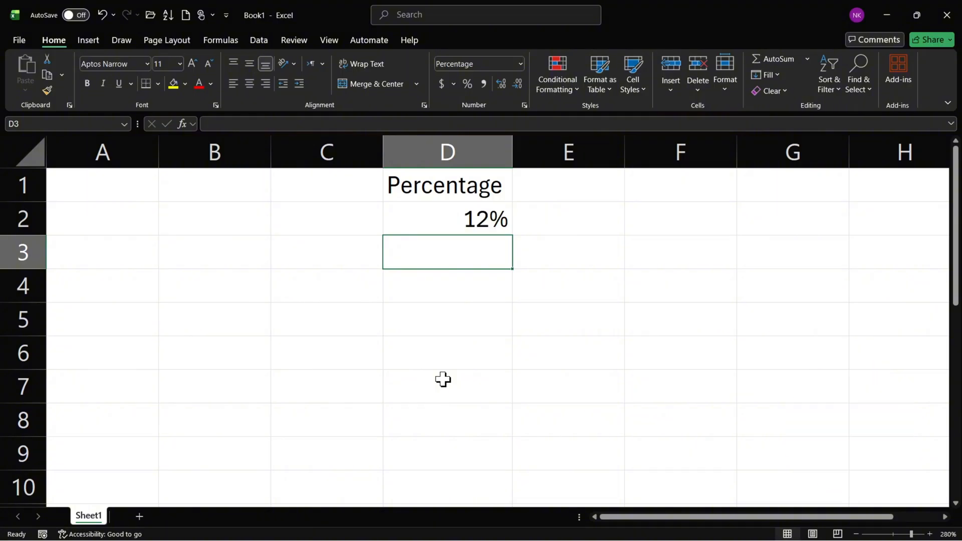
text(50)
key(Return)
key(Up)
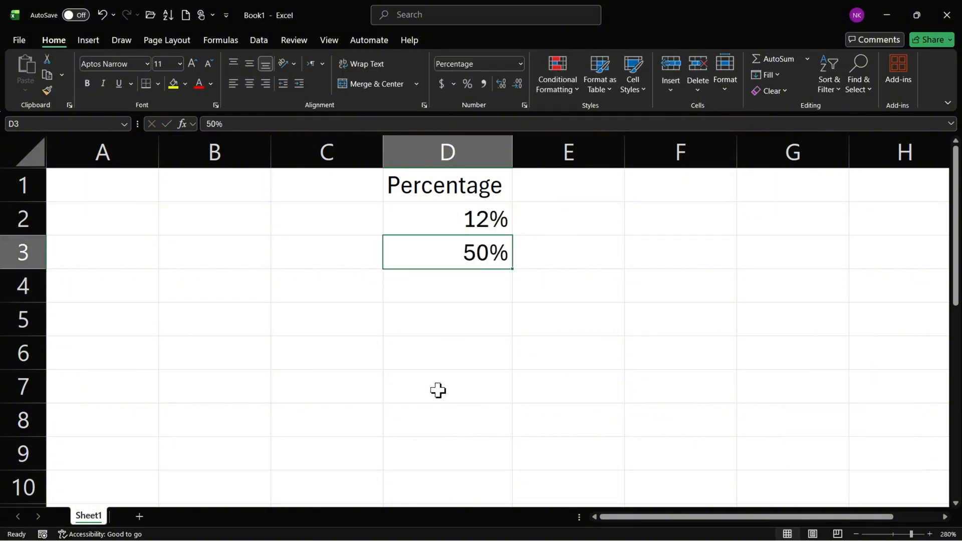
Set the percentages in column D to show two decimal places.
click(474, 208)
click(483, 151)
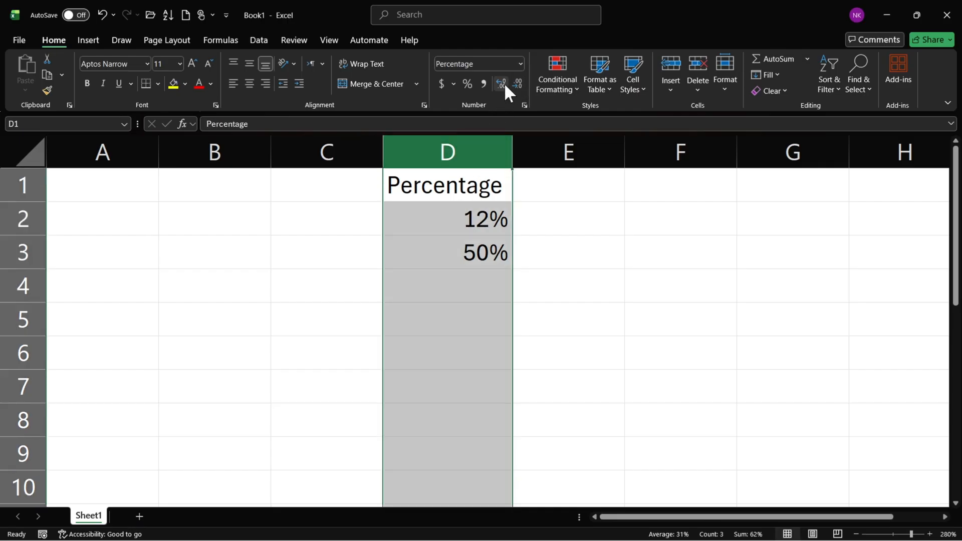
click(502, 84)
click(503, 83)
click(514, 84)
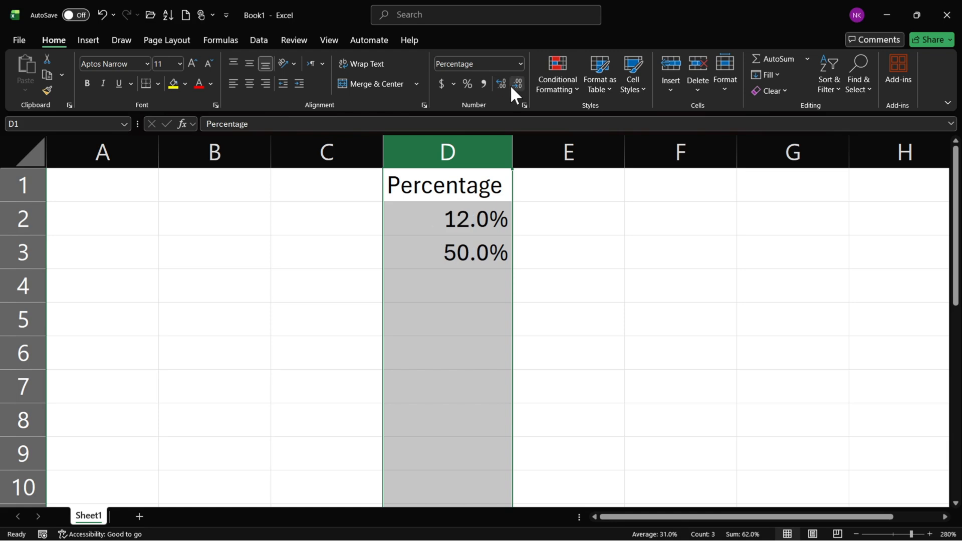
click(503, 84)
Enter 1 in E1 and fill the series down to 9 in E9.
key(Right)
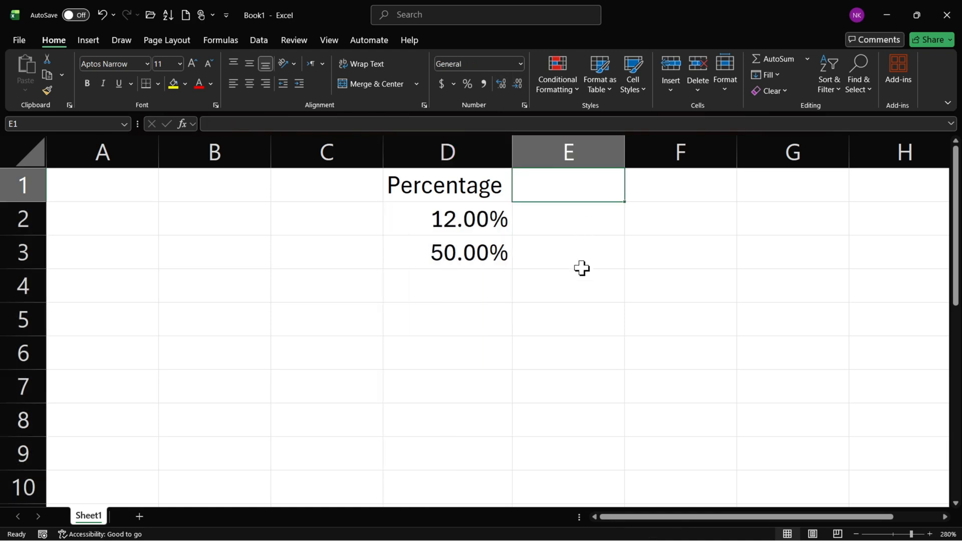
text(1)
key(Return)
click(599, 191)
drag(624, 200, 617, 463)
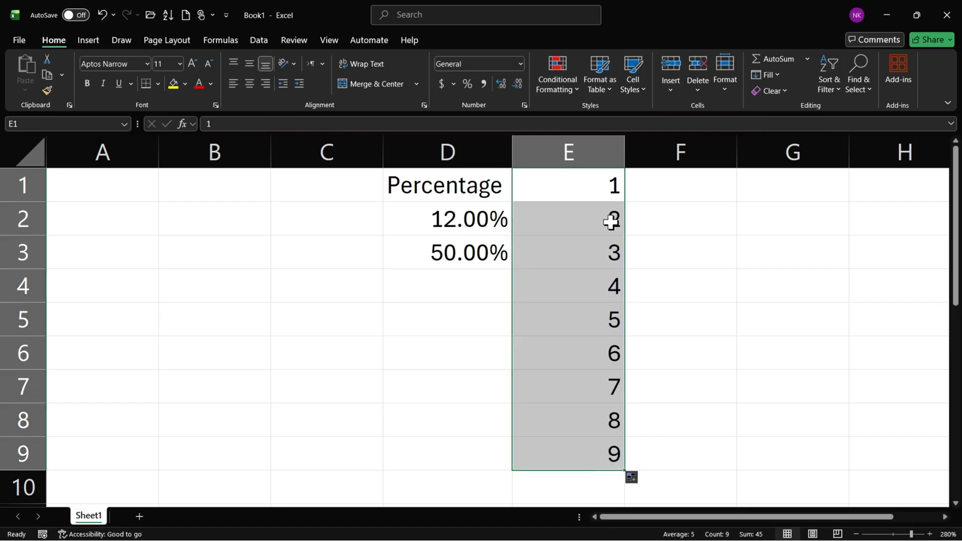
Try the percent format on the numbers in E1:E9 and undo it.
click(466, 84)
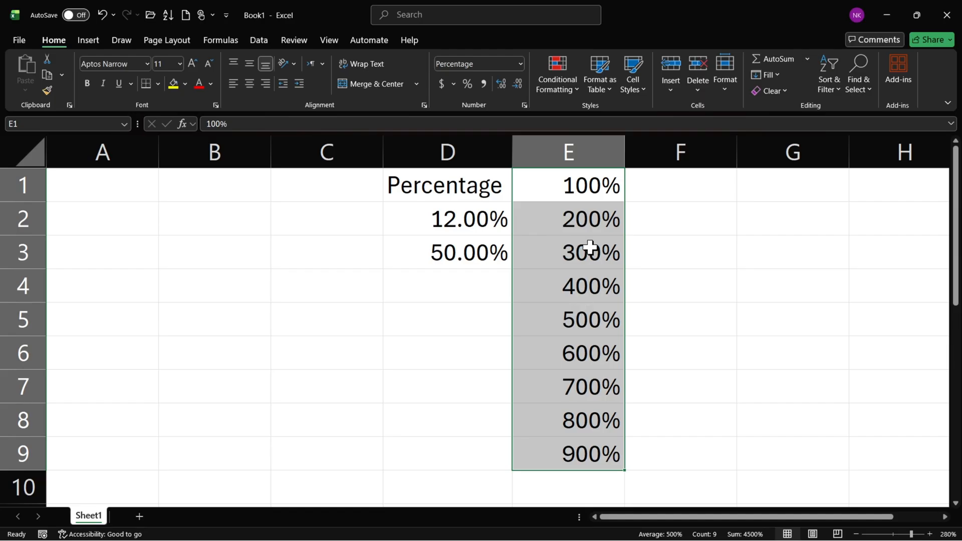
key(ctrl+z)
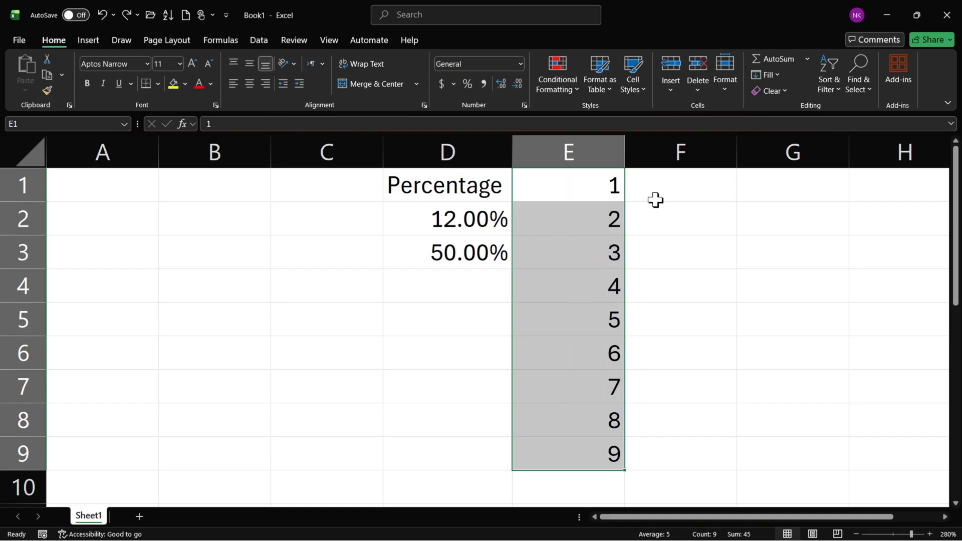
Enter 0.1 in F1 and 0.2 in F2.
click(674, 189)
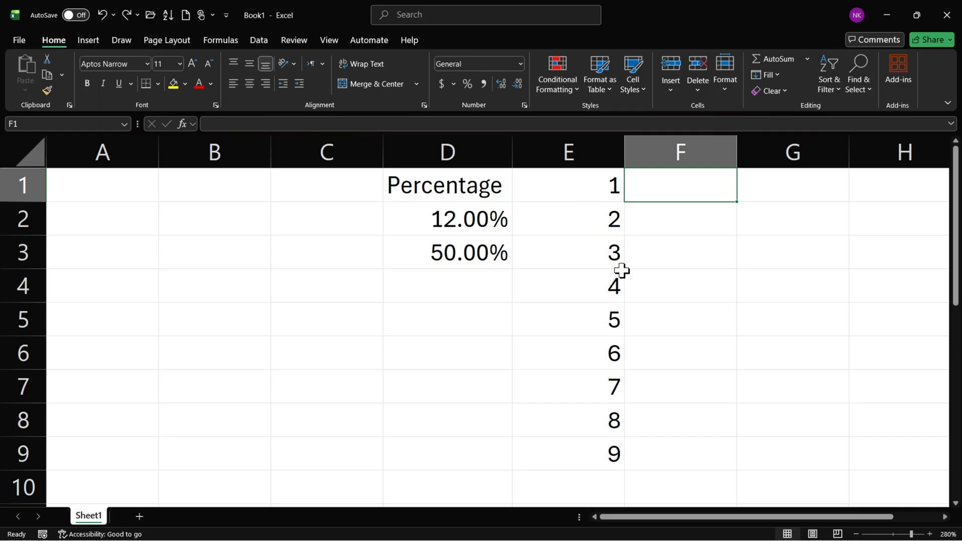
text(.1)
key(Return)
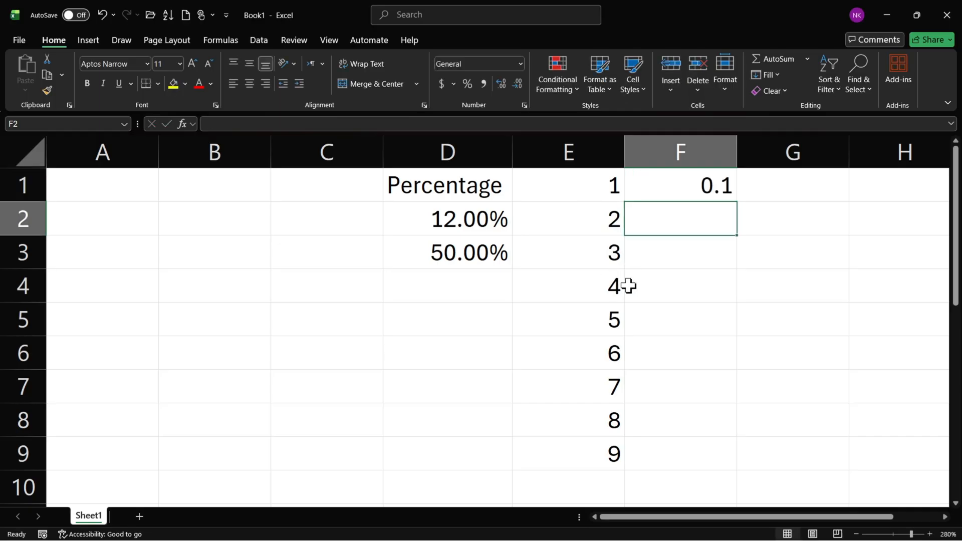
text(0.)
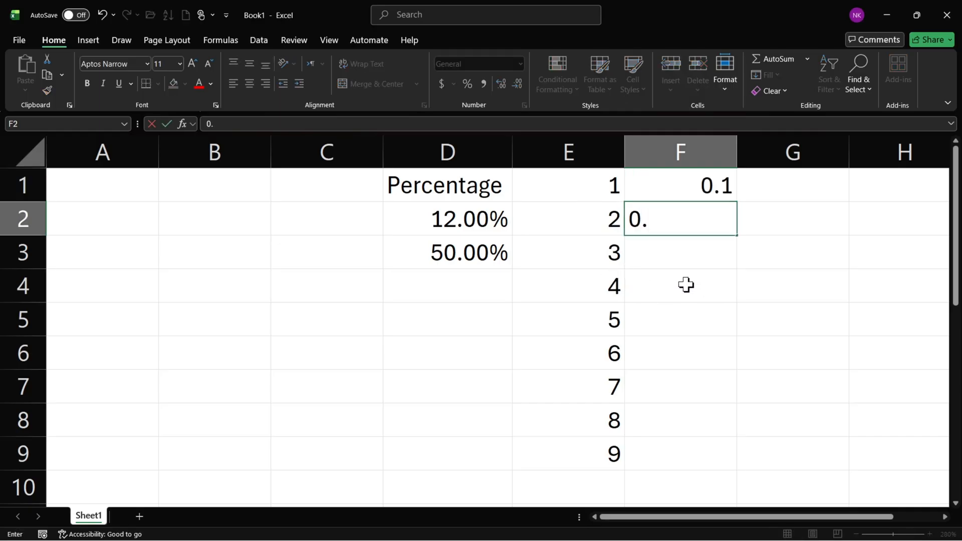
text(1)
key(BackSpace)
text(2)
key(Return)
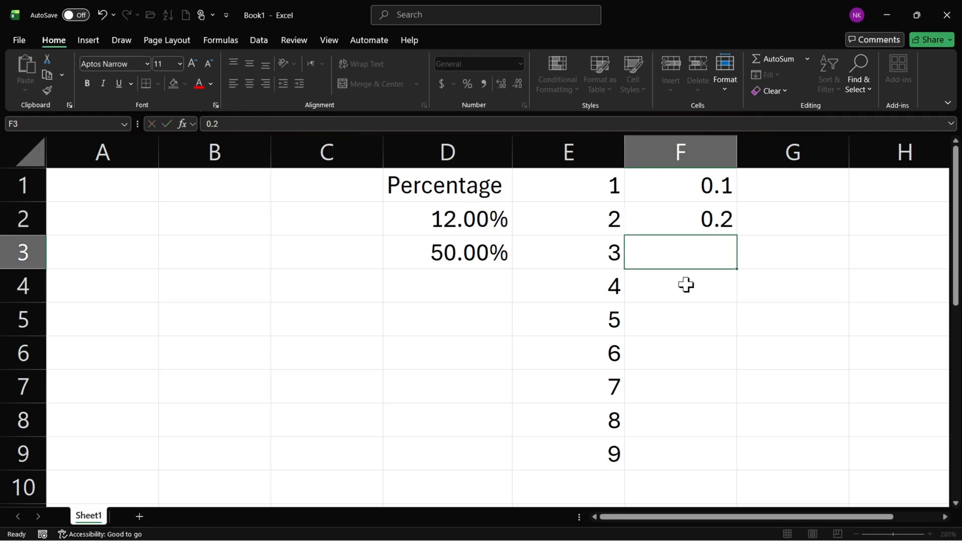
Enter 0.3 in F3 and 0.4 in F4, and apply the percent format to F1:F4.
text(.3)
key(Return)
text(.4)
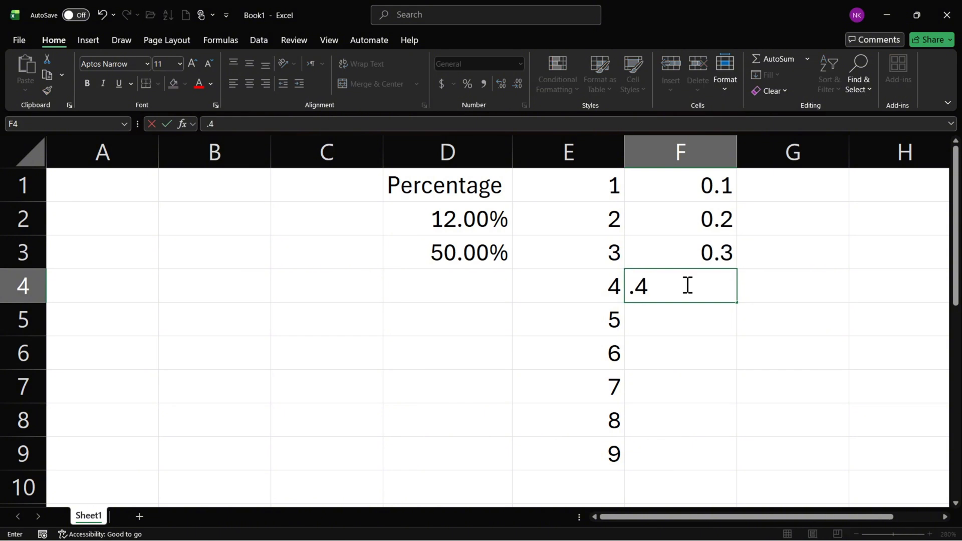
key(Return)
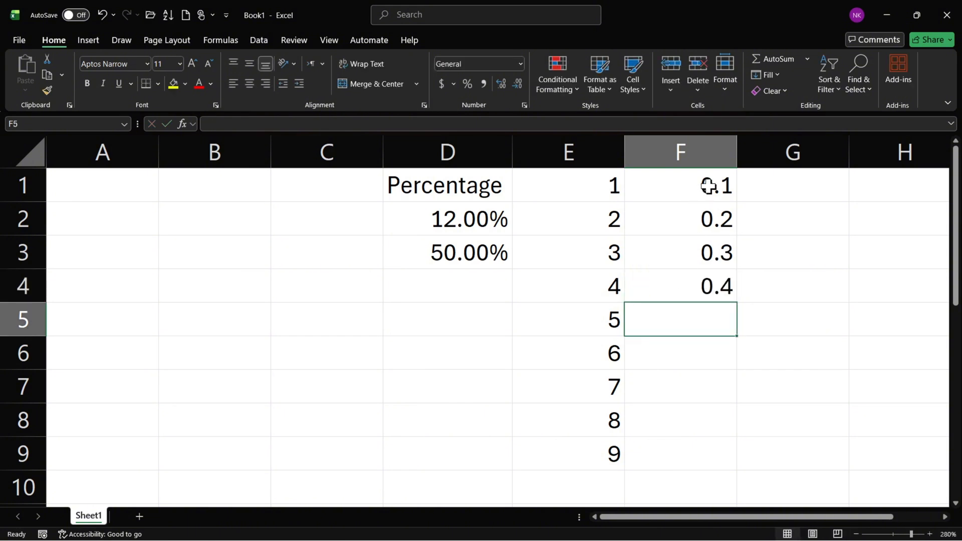
drag(708, 185, 709, 286)
click(467, 83)
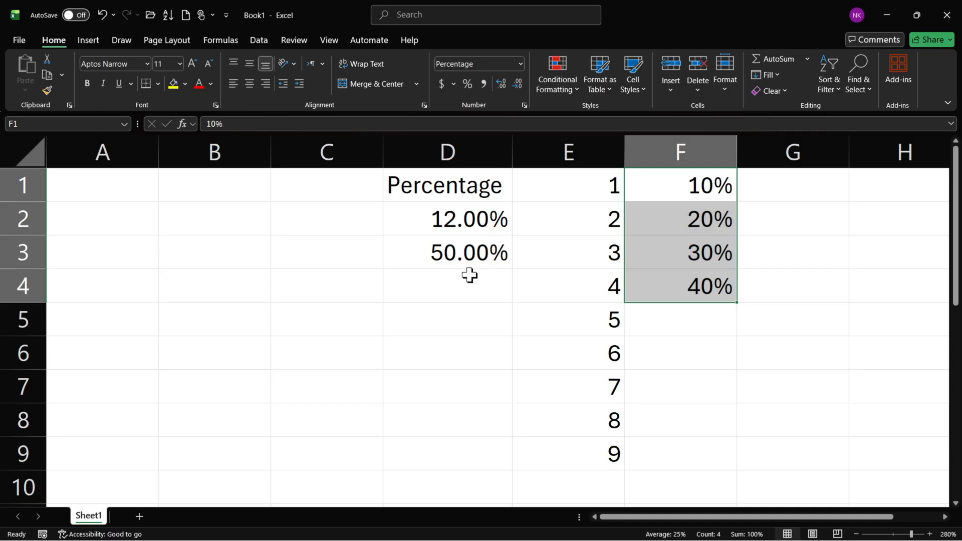
Try the Percentage category with two decimal places on the numbers in E1:E9 and undo it.
drag(616, 185, 585, 444)
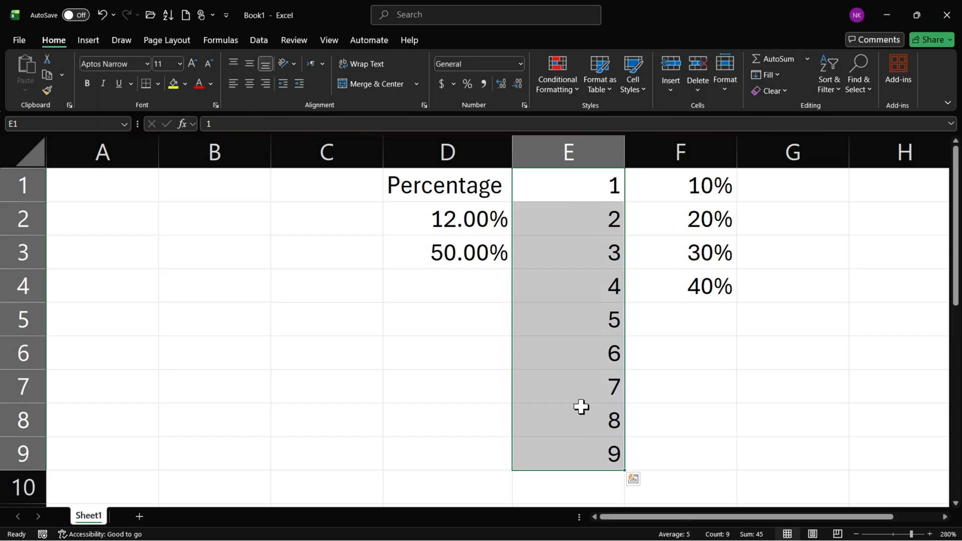
click(524, 105)
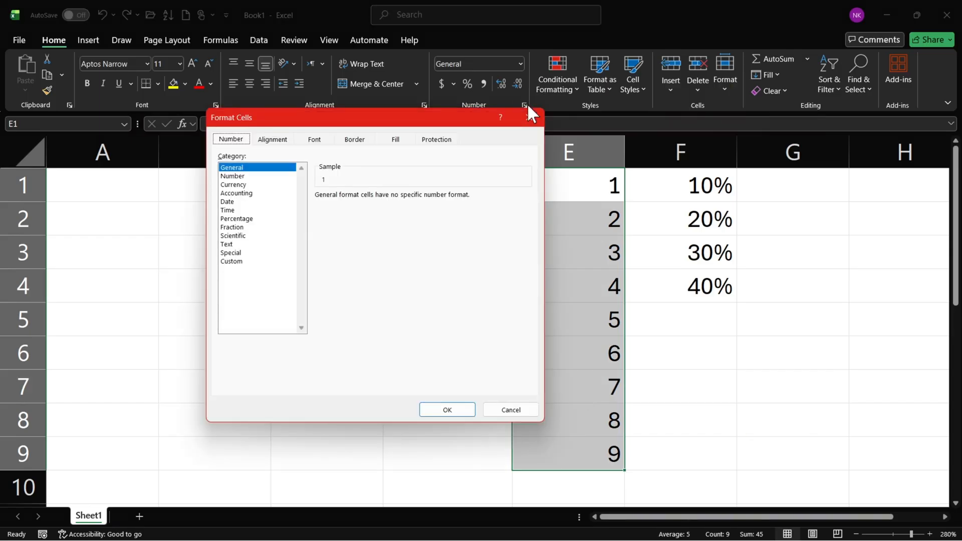
click(263, 219)
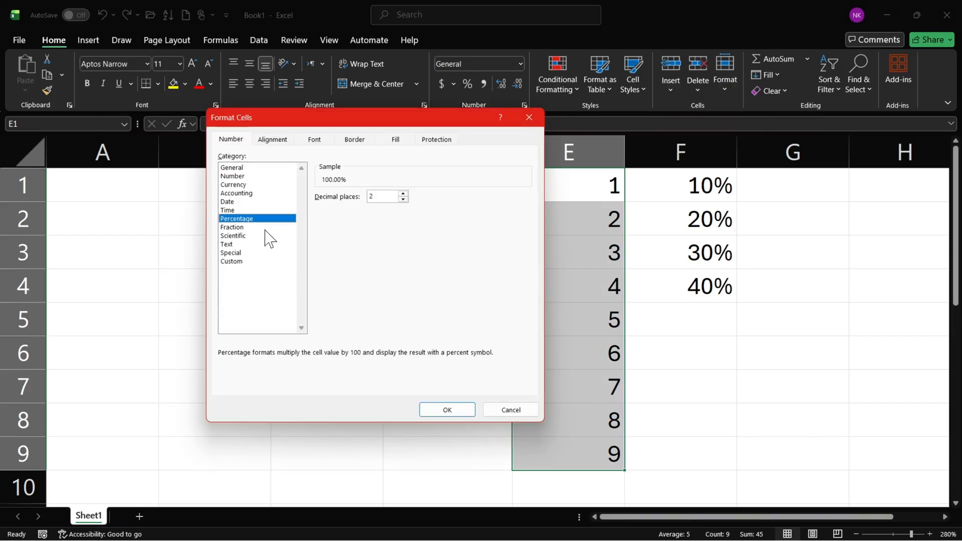
double_click(388, 197)
click(386, 197)
click(434, 413)
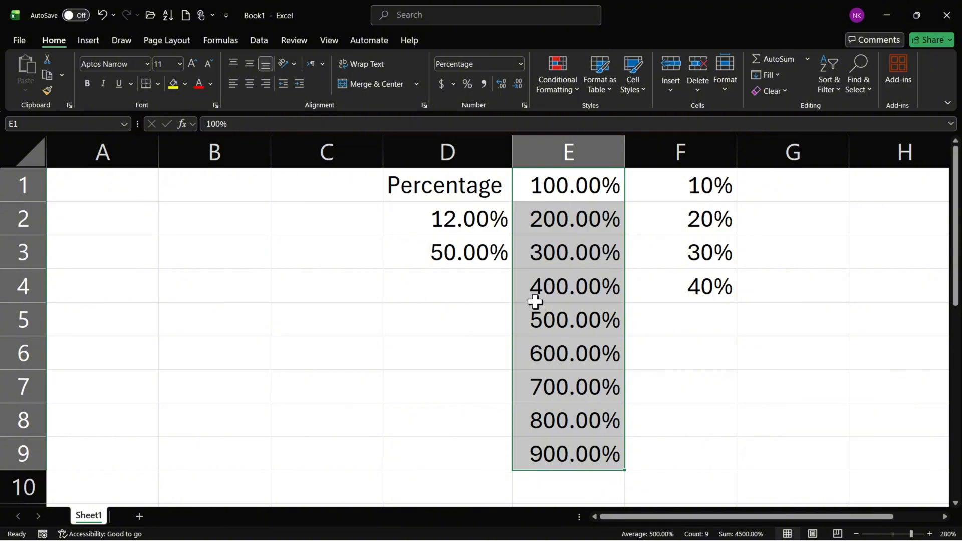
key(ctrl+z)
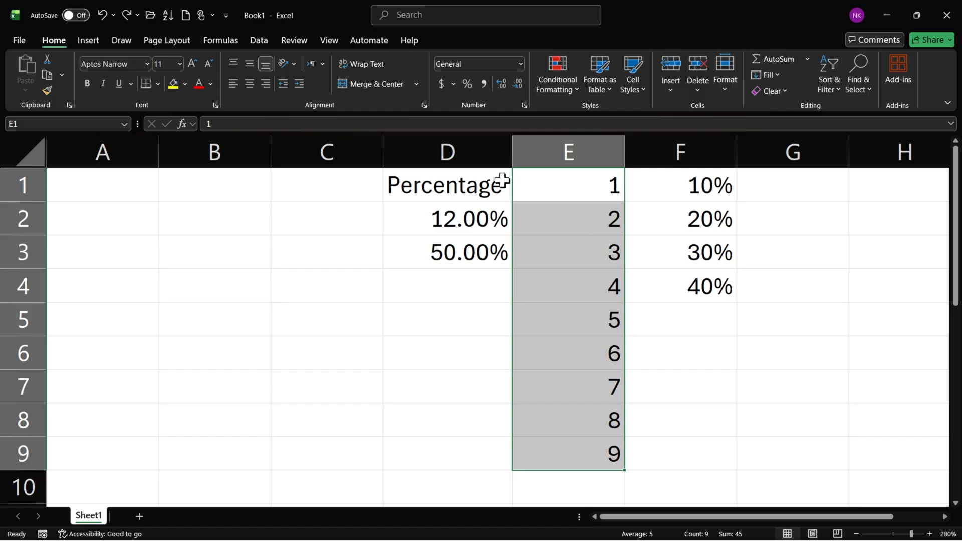
Apply the custom number format #"%" to E1:E9 so whole numbers carry a percent sign.
click(525, 104)
click(261, 260)
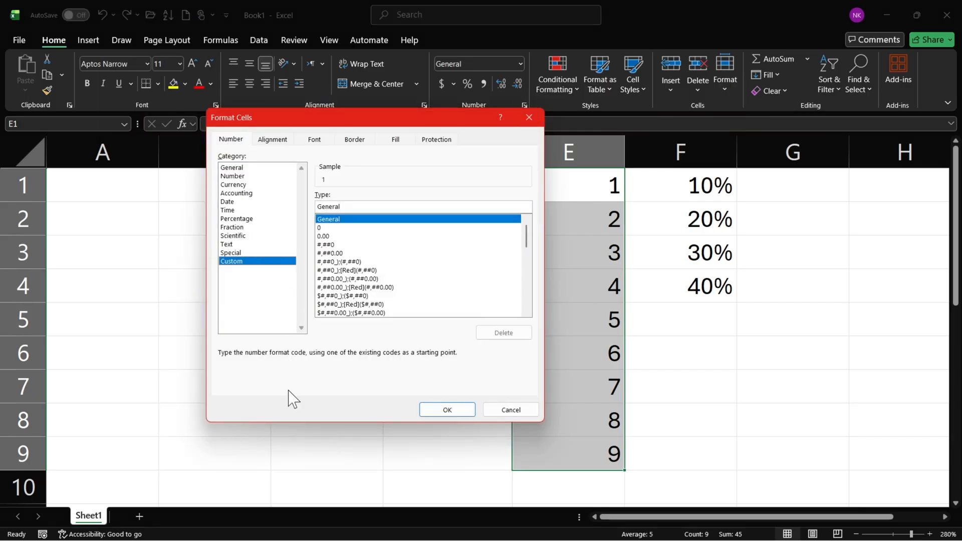
double_click(343, 204)
text(#"%)
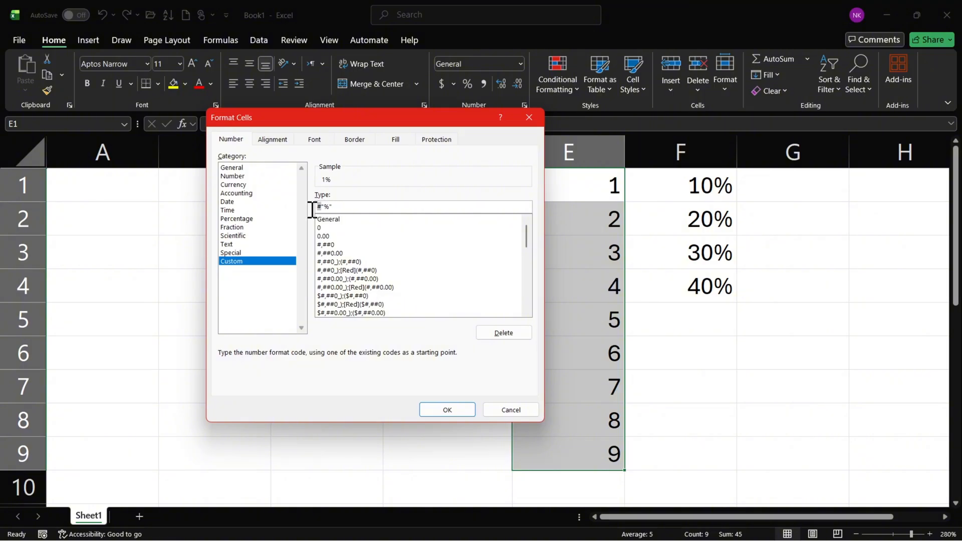
drag(321, 207, 365, 207)
click(365, 207)
click(431, 408)
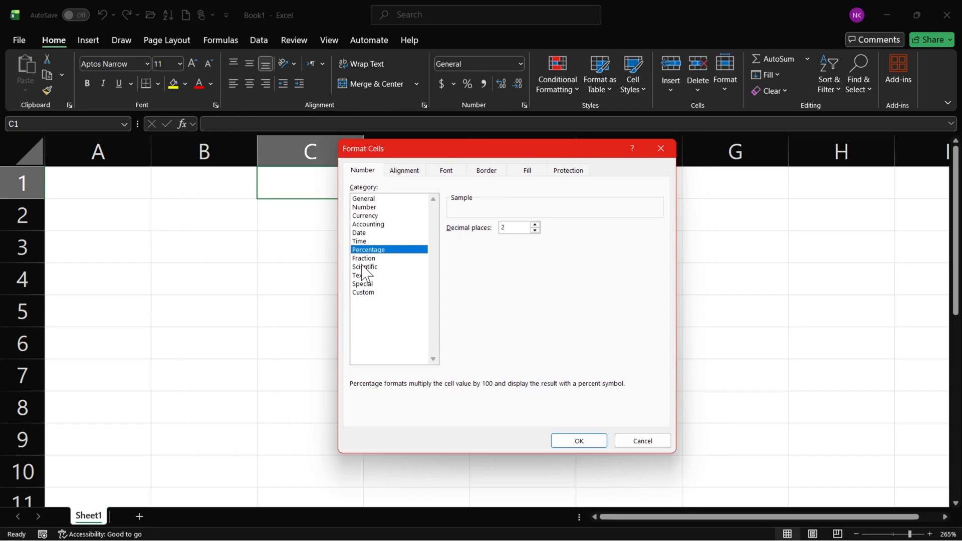
Examine the Percentage options and the Fraction types among the cell formats, and close the dialog without applying any.
click(369, 258)
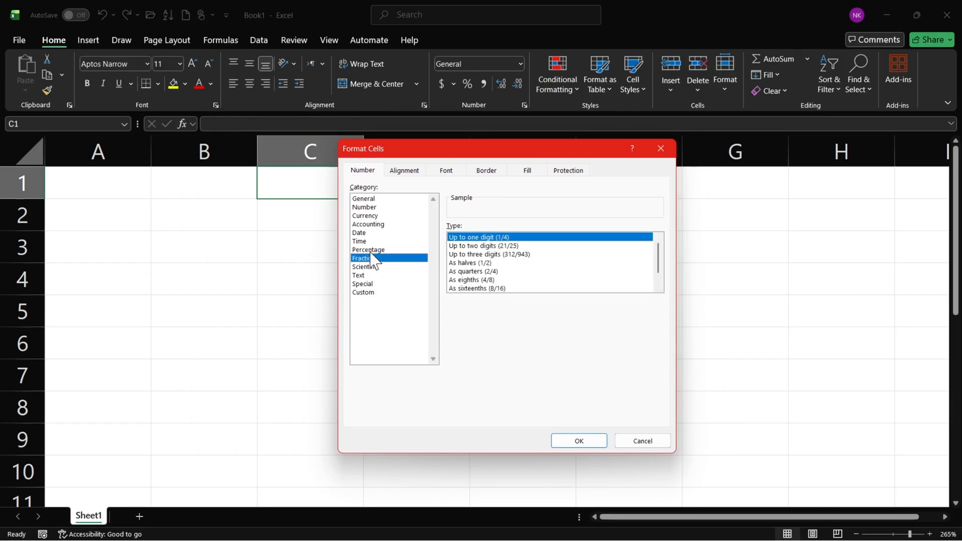
click(371, 250)
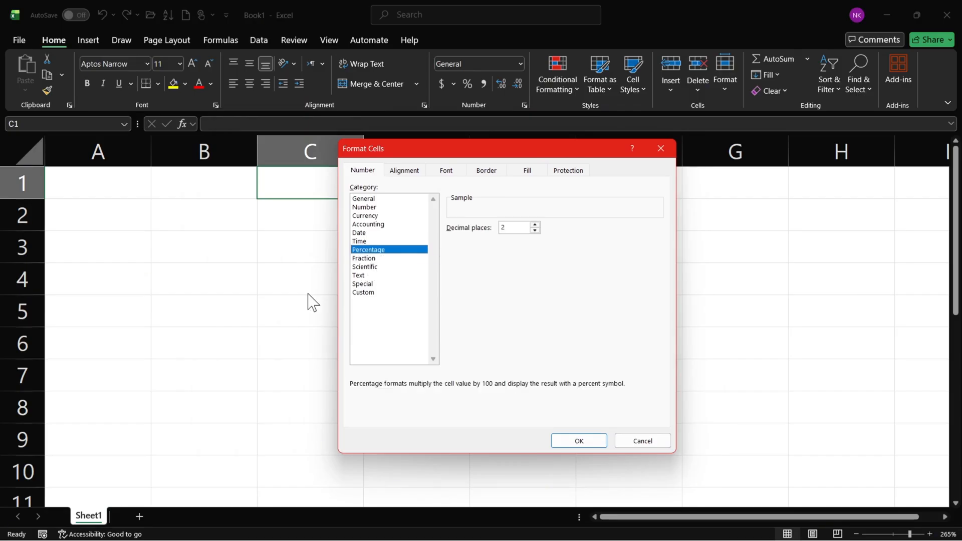
click(368, 258)
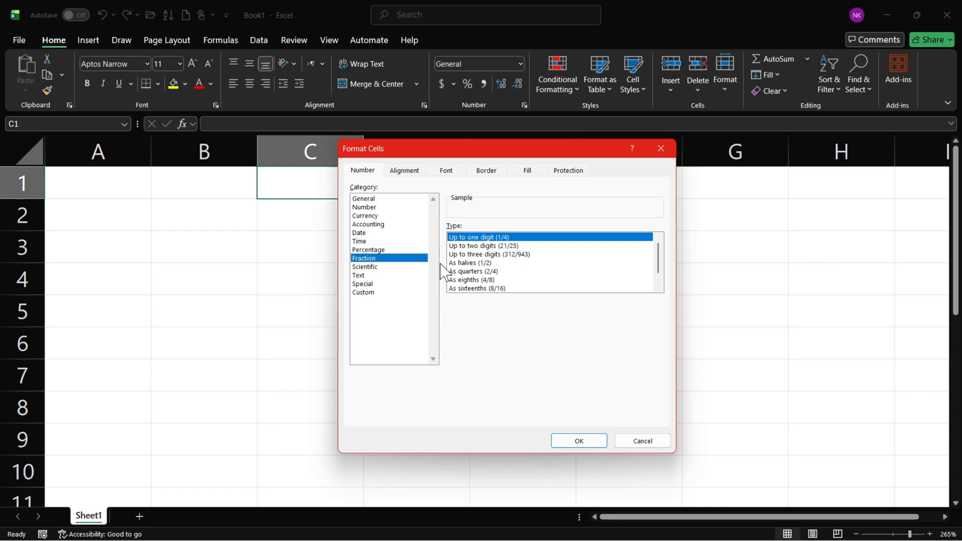
scroll(659, 266, down, 1)
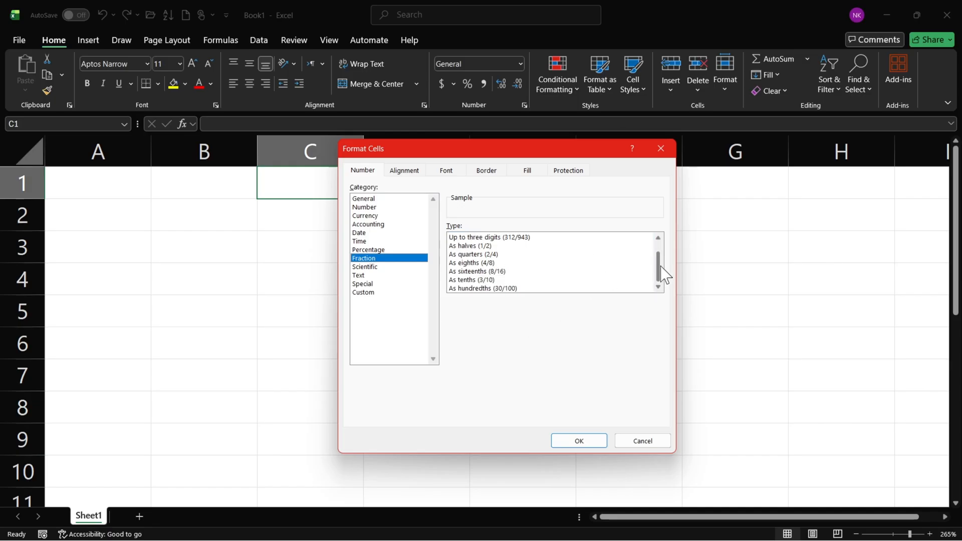
click(661, 149)
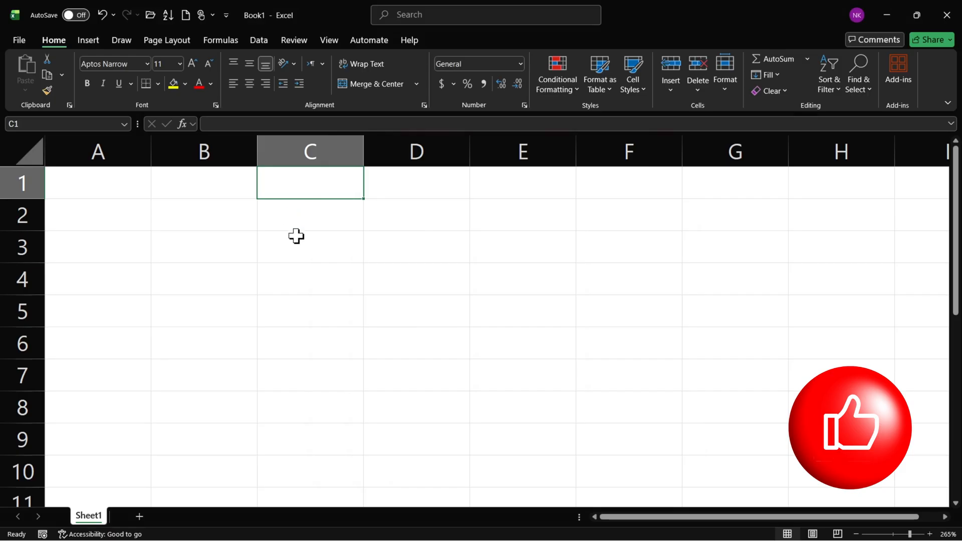
Enter 1.5 in C3 and reselect that cell.
scroll(296, 236, up, 2)
click(356, 249)
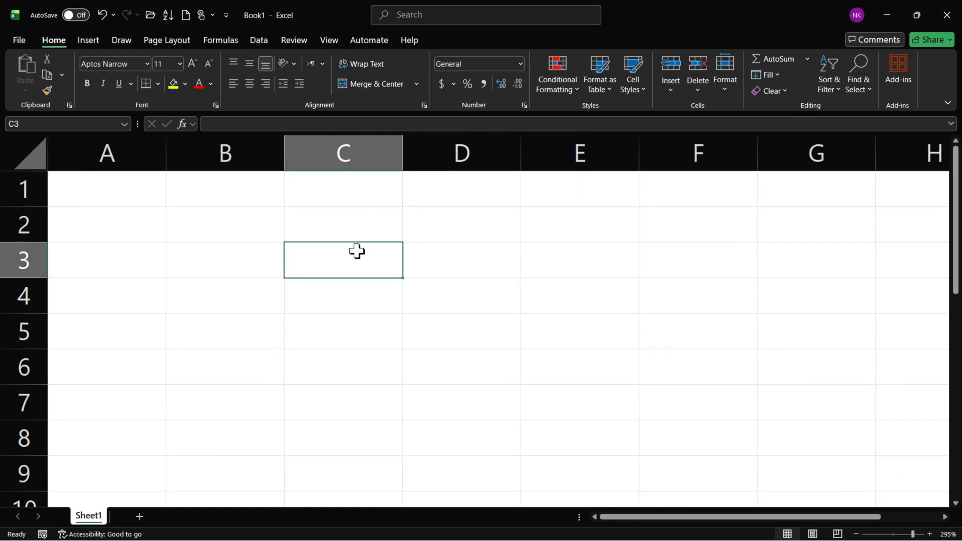
text(1.5)
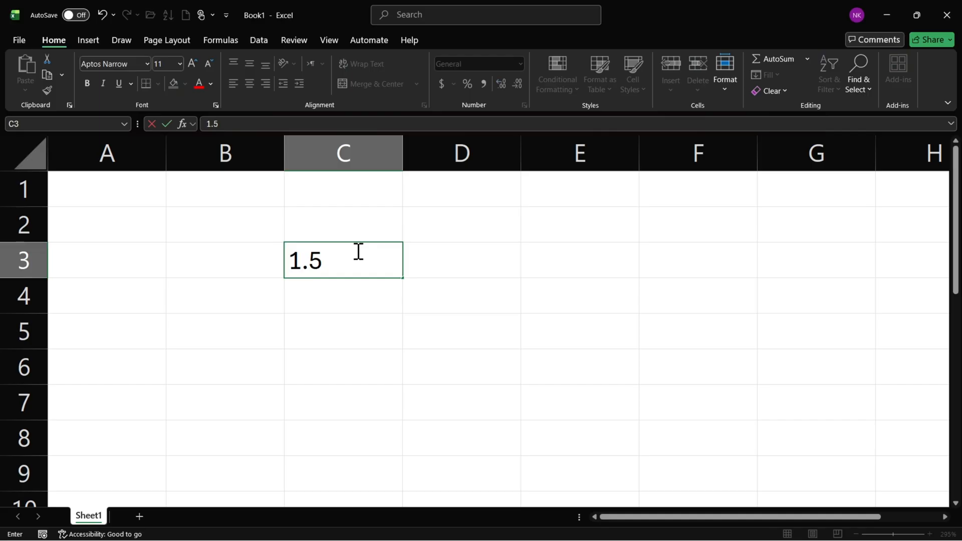
key(Return)
click(357, 251)
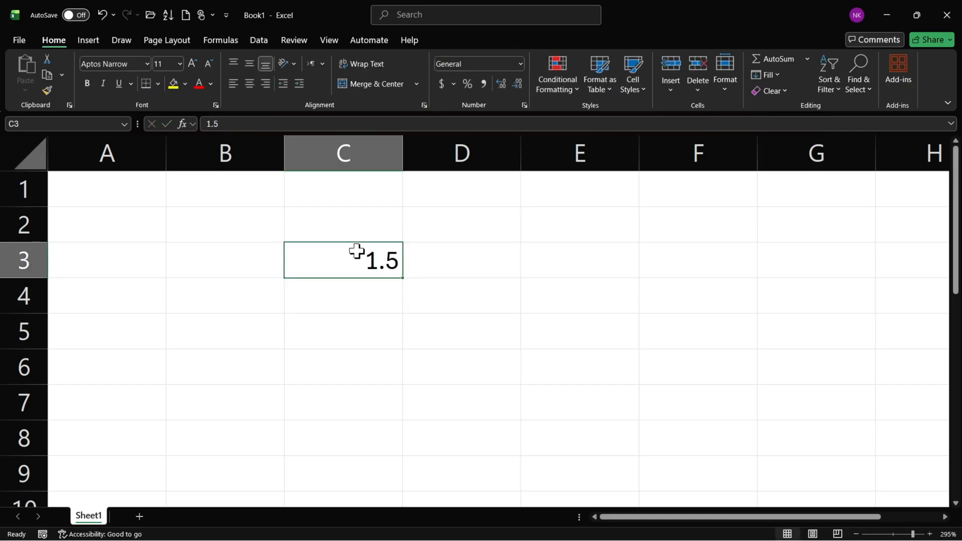
Handwrite 1 and .5 as annotations over columns E and F, circle each part, and clear the drawing.
drag(548, 208, 549, 243)
mouse_move(660, 210)
mouse_down()
mouse_move(679, 235)
mouse_move(666, 246)
mouse_up()
drag(660, 210, 697, 207)
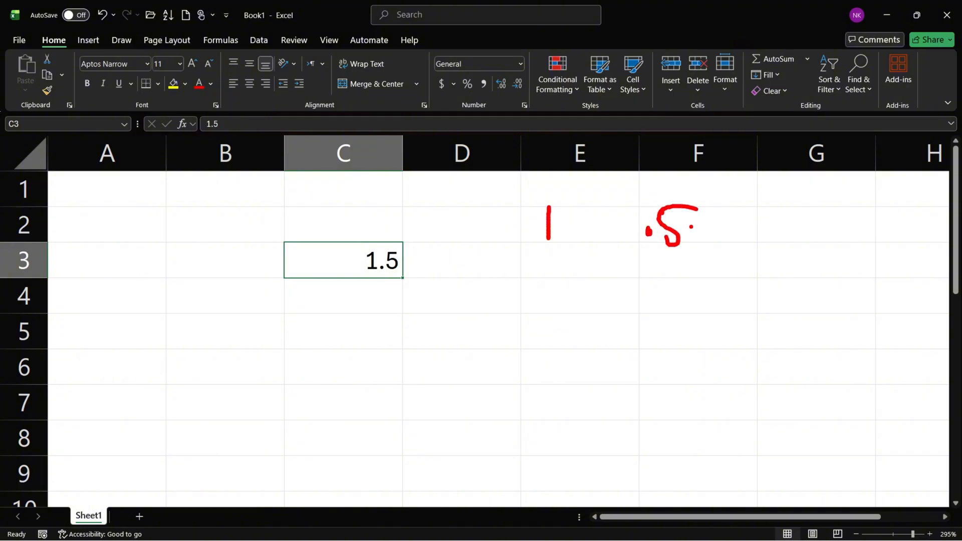
mouse_move(551, 190)
mouse_down()
mouse_move(568, 273)
mouse_move(545, 190)
mouse_up()
mouse_move(648, 195)
mouse_down()
mouse_move(694, 240)
mouse_move(656, 195)
mouse_up()
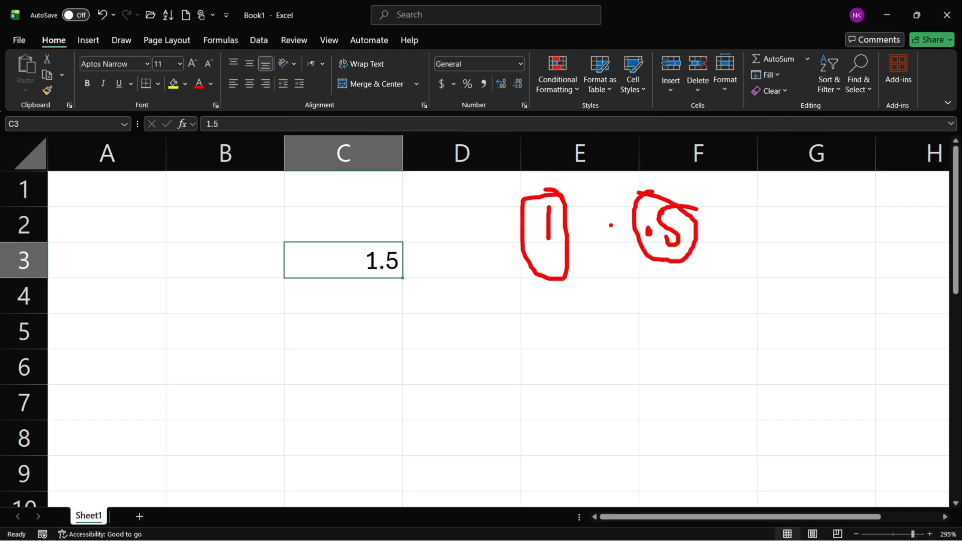
key(Escape)
Fill the series from C3 down to C6 in increments of 1, ending at 4.5.
click(376, 300)
click(384, 271)
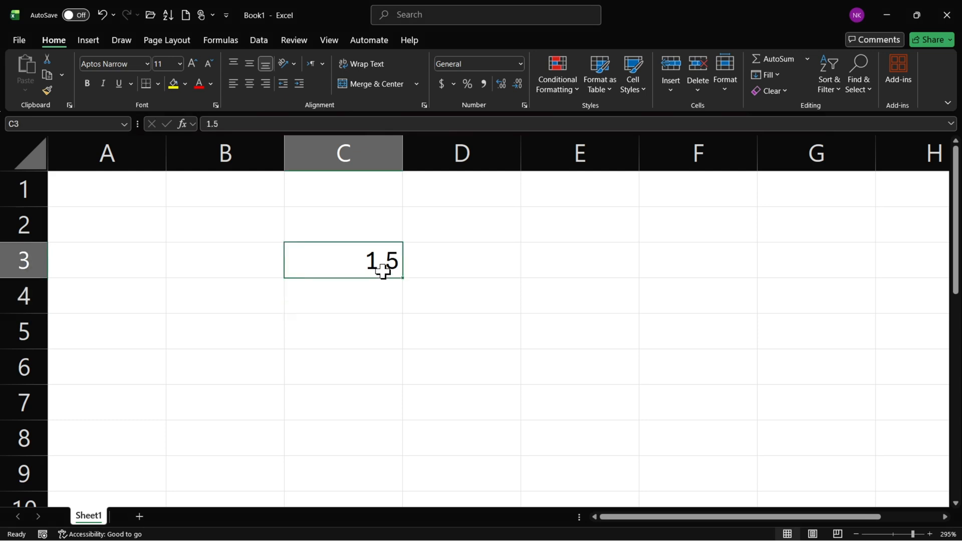
drag(401, 277, 398, 381)
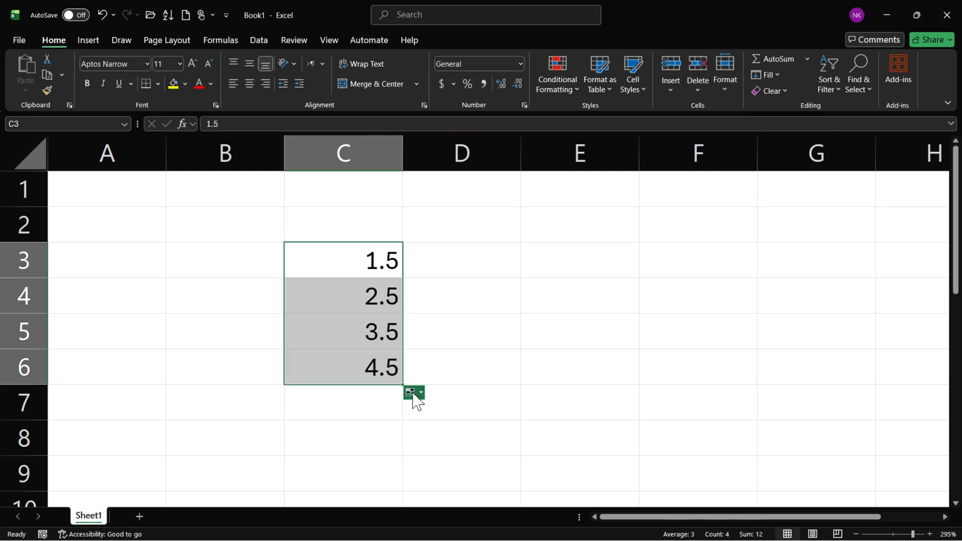
Look through the values in C4:C6, and apply the Fraction format to C3.
click(371, 328)
click(371, 299)
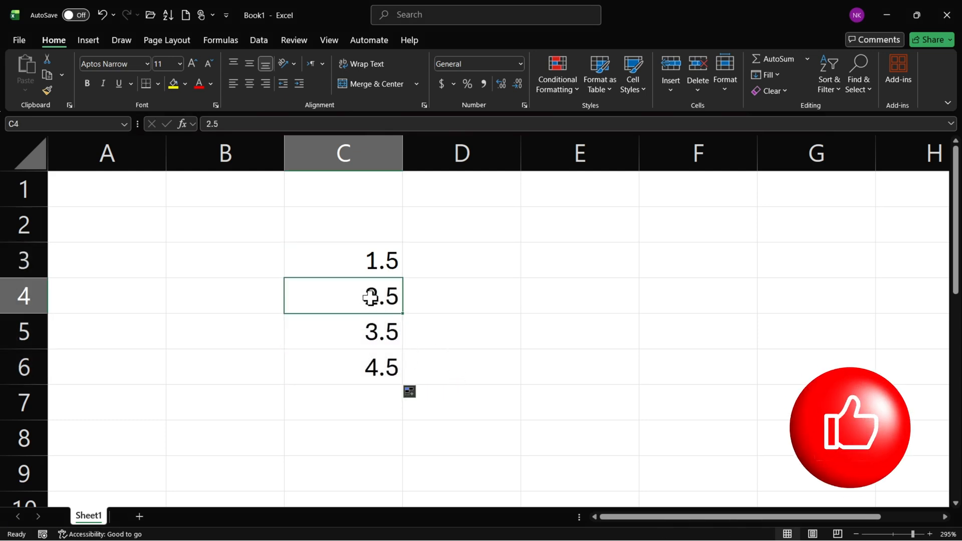
click(363, 334)
click(371, 368)
click(355, 265)
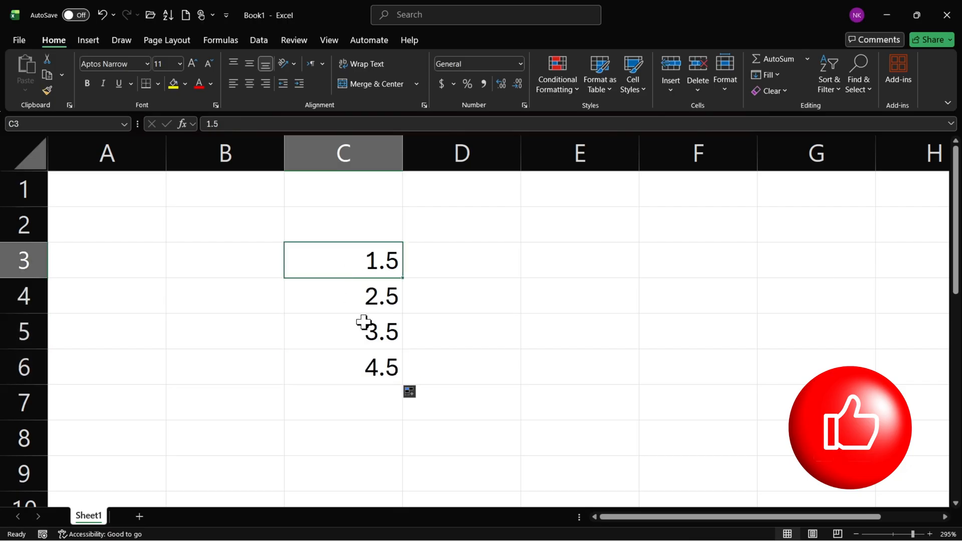
click(520, 64)
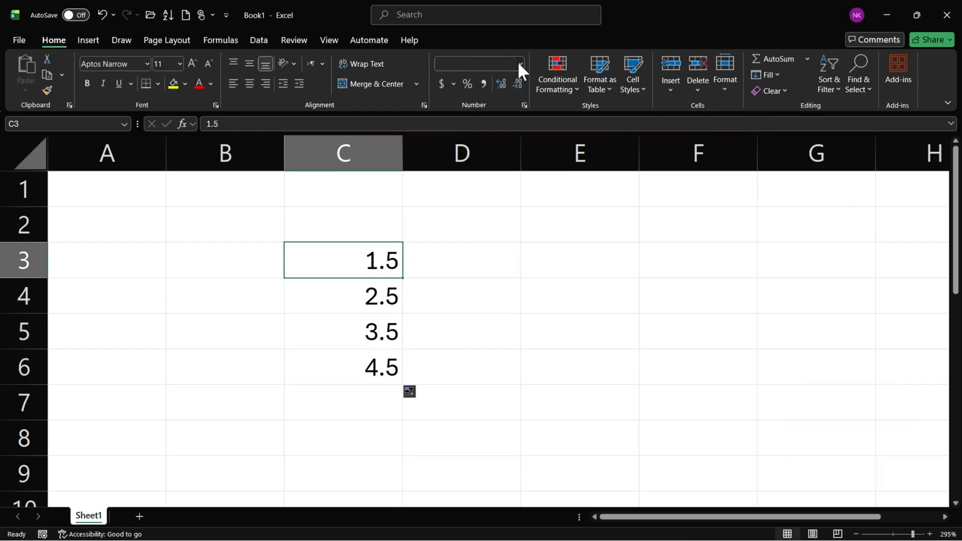
click(492, 332)
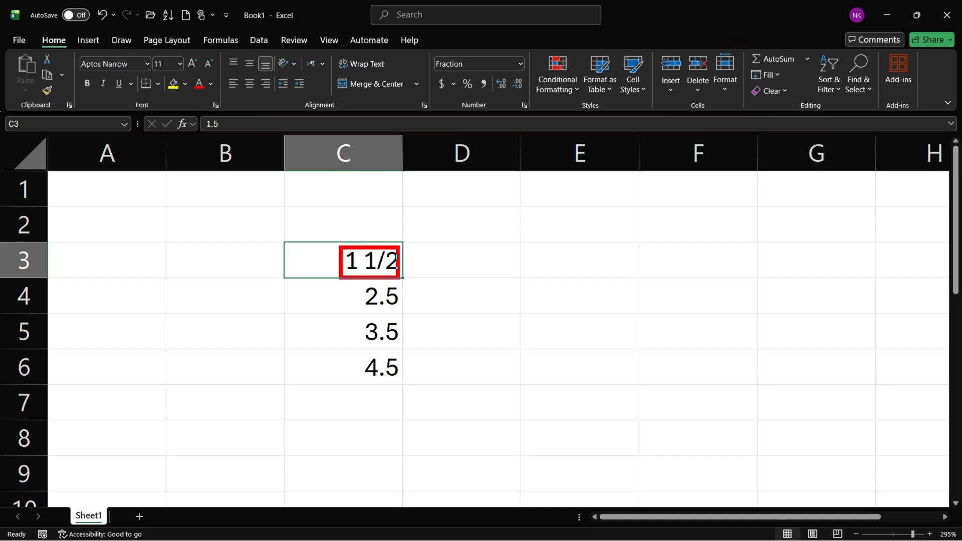
Apply the Fraction format to C4.
click(464, 270)
click(386, 302)
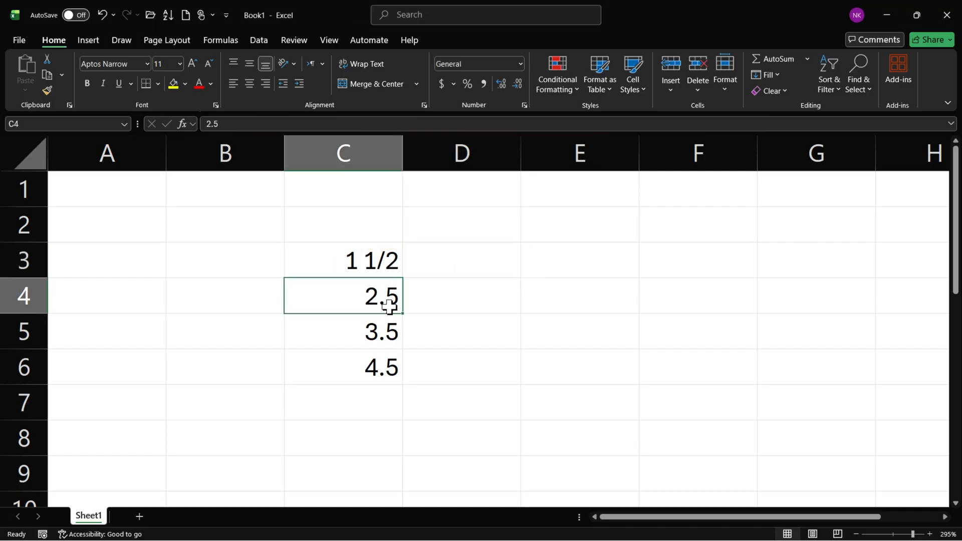
click(521, 64)
click(492, 328)
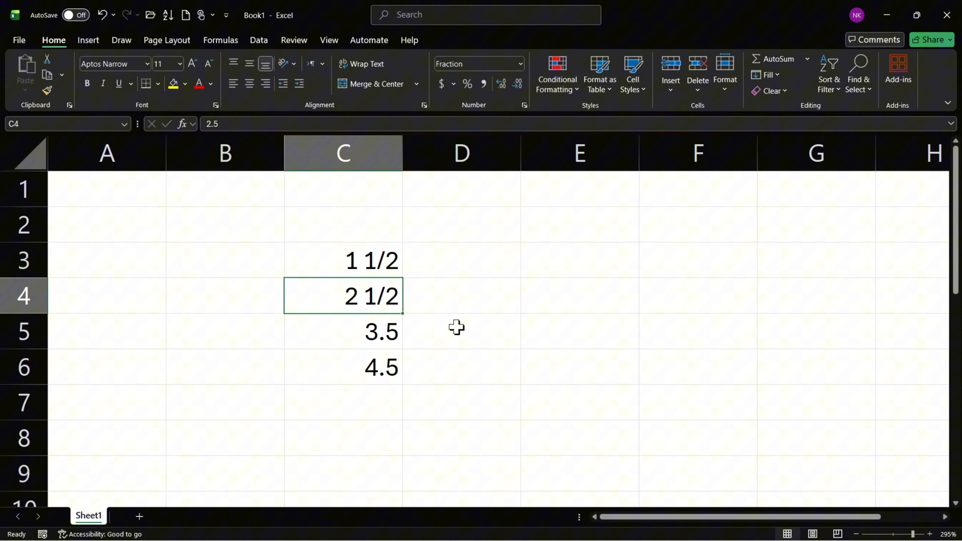
Apply the Fraction format to cells C5:C6.
click(382, 331)
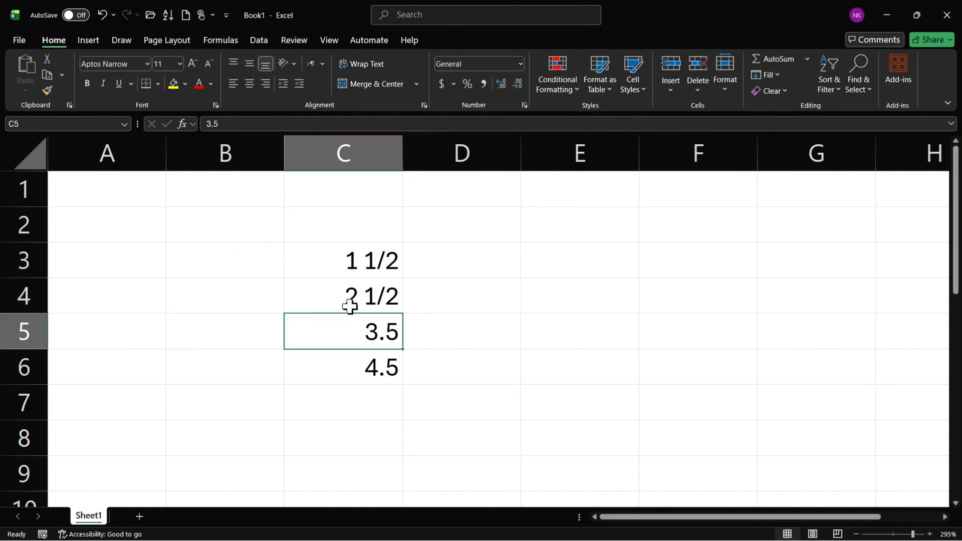
shift+click(379, 369)
click(520, 66)
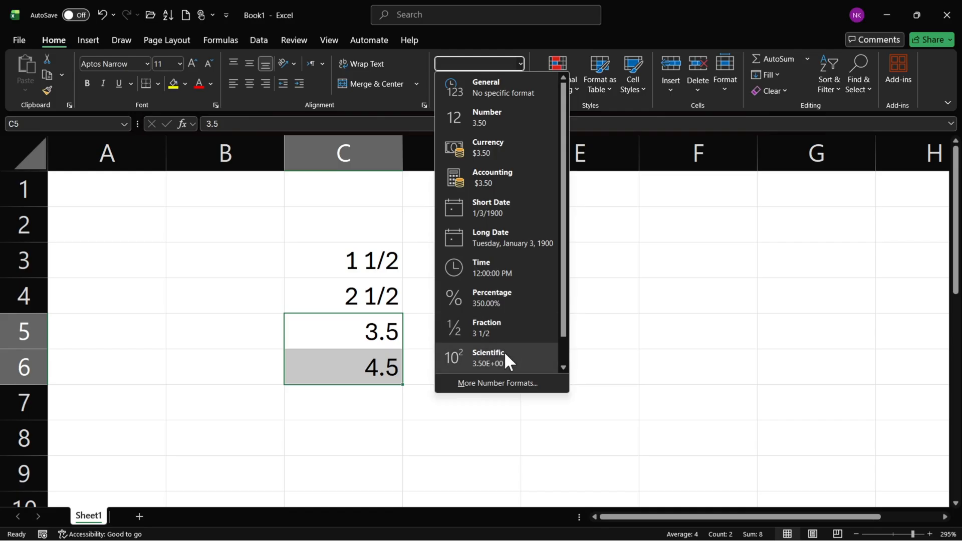
click(498, 329)
click(361, 337)
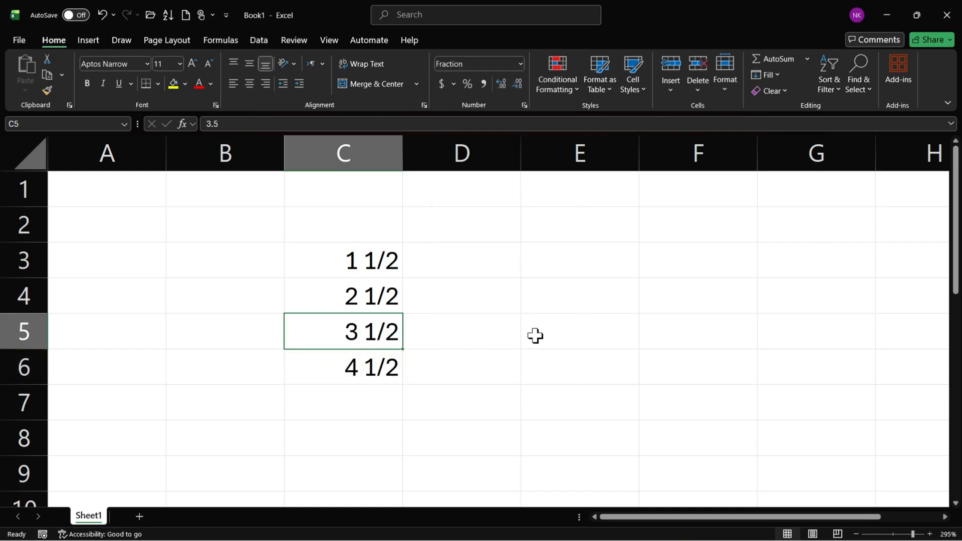
Enter 1.5 in cell E3.
click(564, 267)
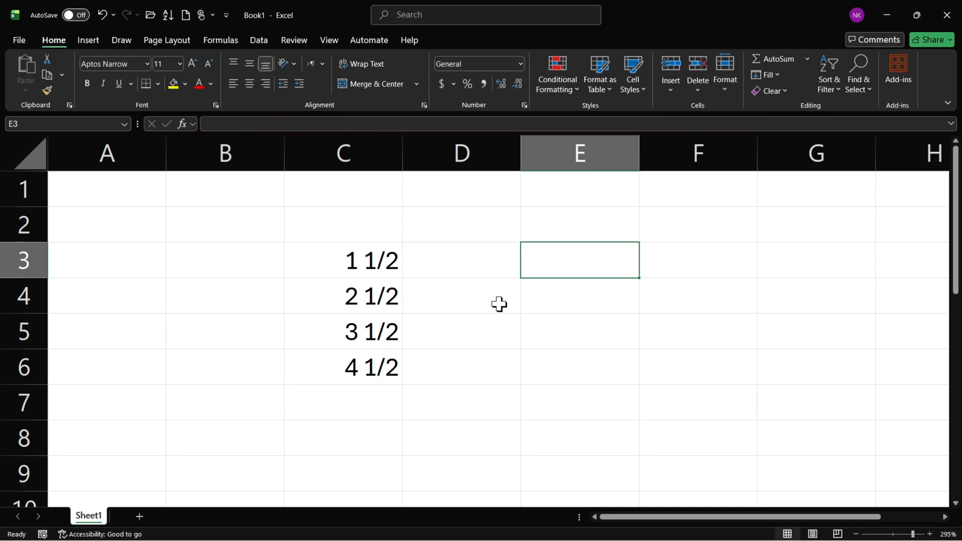
text(1.5)
key(ctrl+Return)
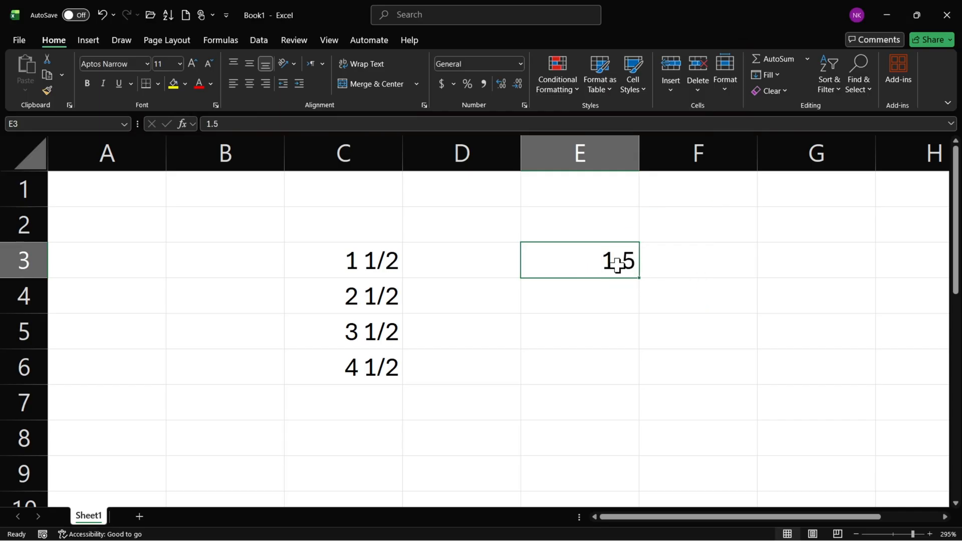
Format E3 as a Fraction of the type Up to two digits (21/25).
click(524, 105)
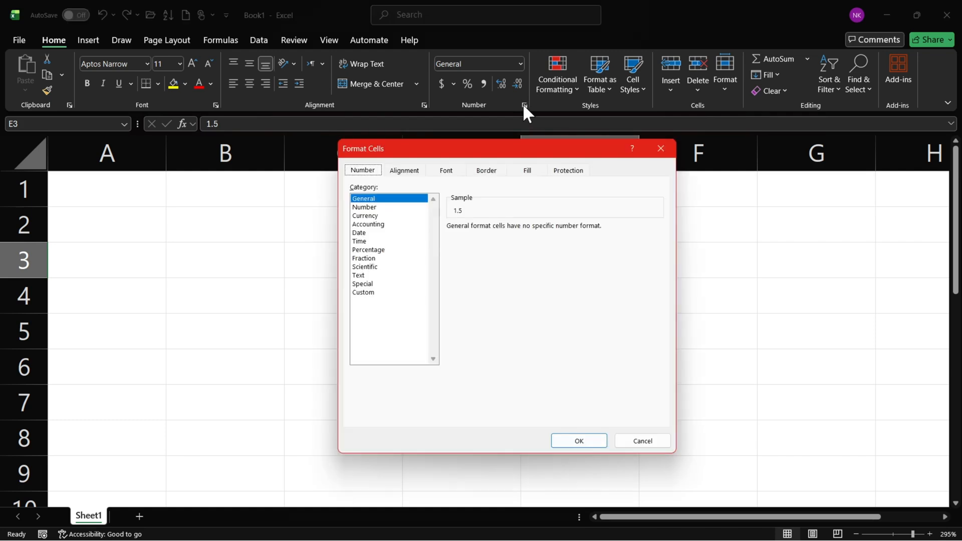
click(367, 259)
mouse_move(661, 258)
mouse_down()
mouse_move(659, 270)
mouse_move(656, 247)
mouse_up()
drag(610, 156, 460, 138)
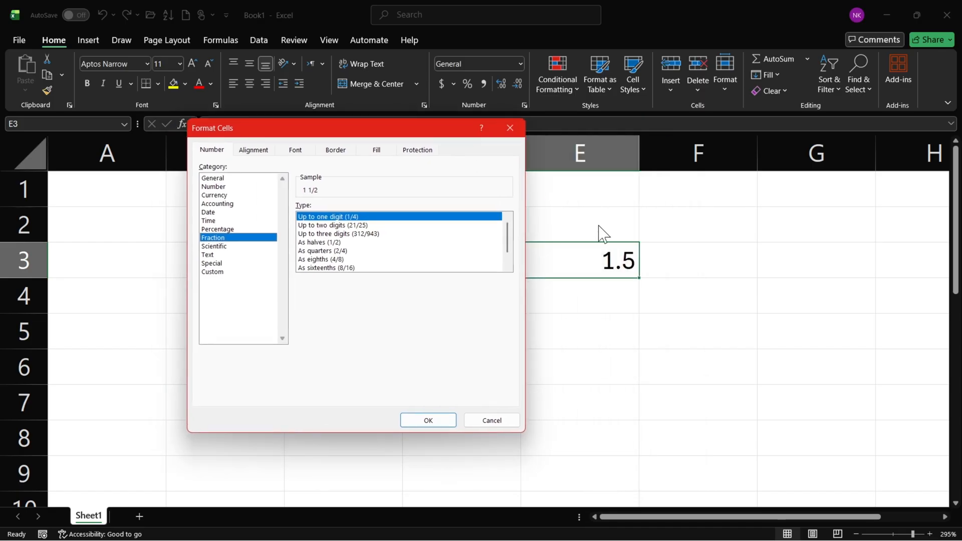
click(367, 227)
click(418, 422)
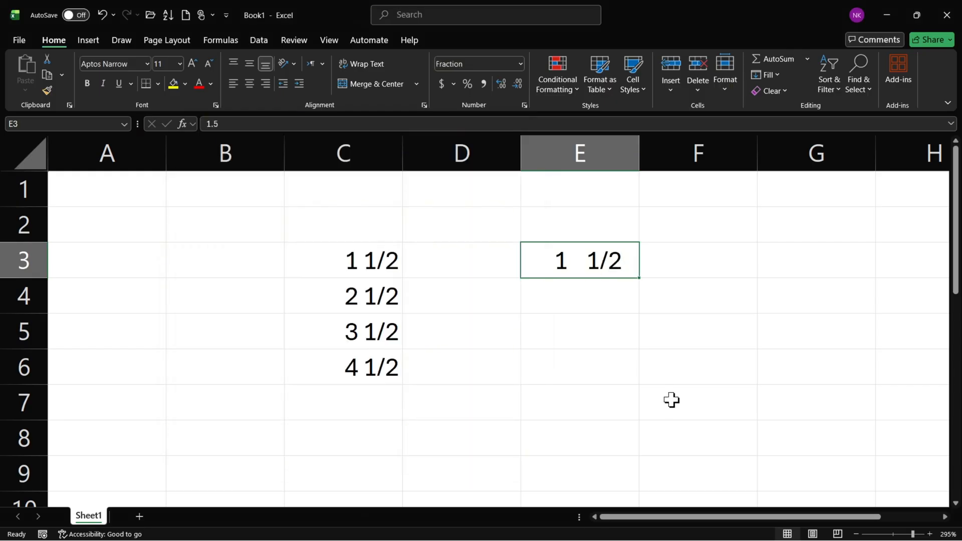
Replace the decimal part of E3 so that its value is 1.22.
double_click(605, 260)
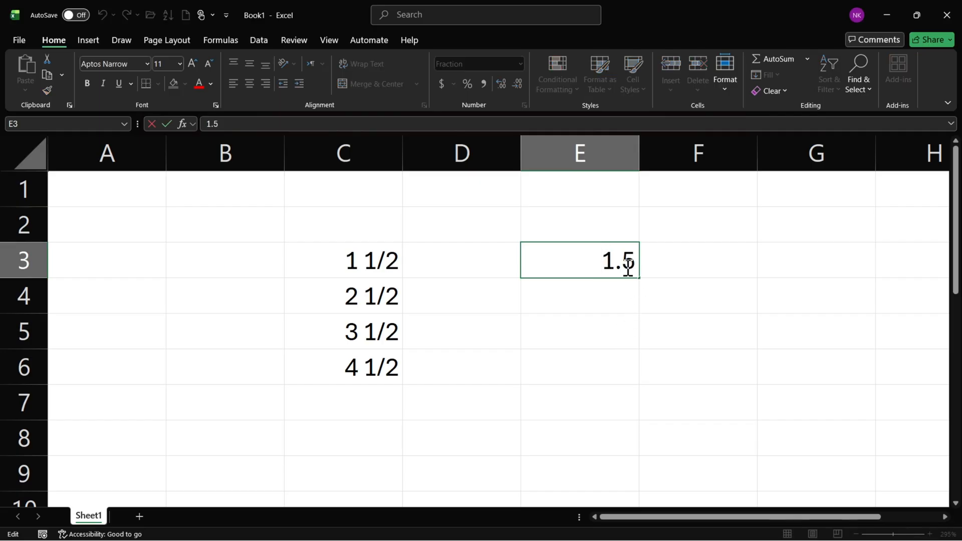
double_click(630, 261)
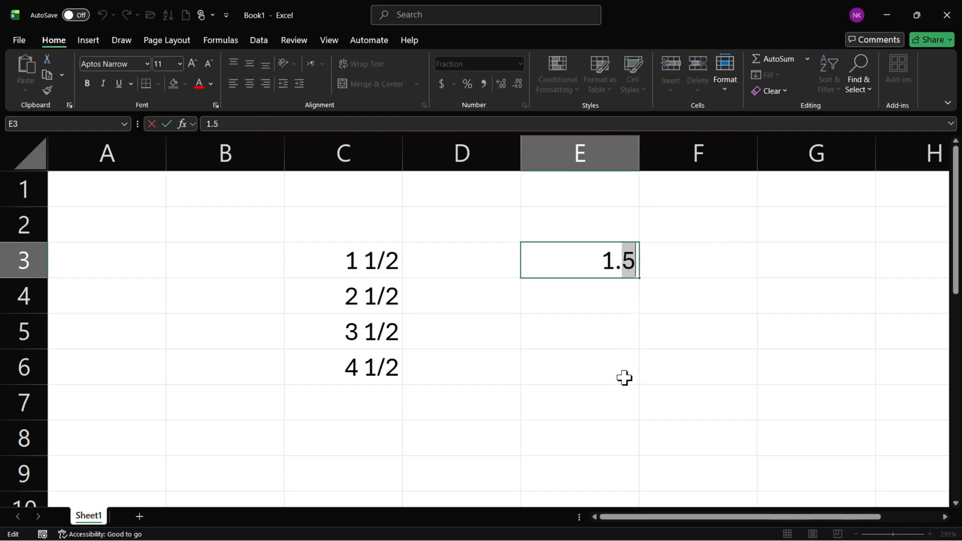
text(22)
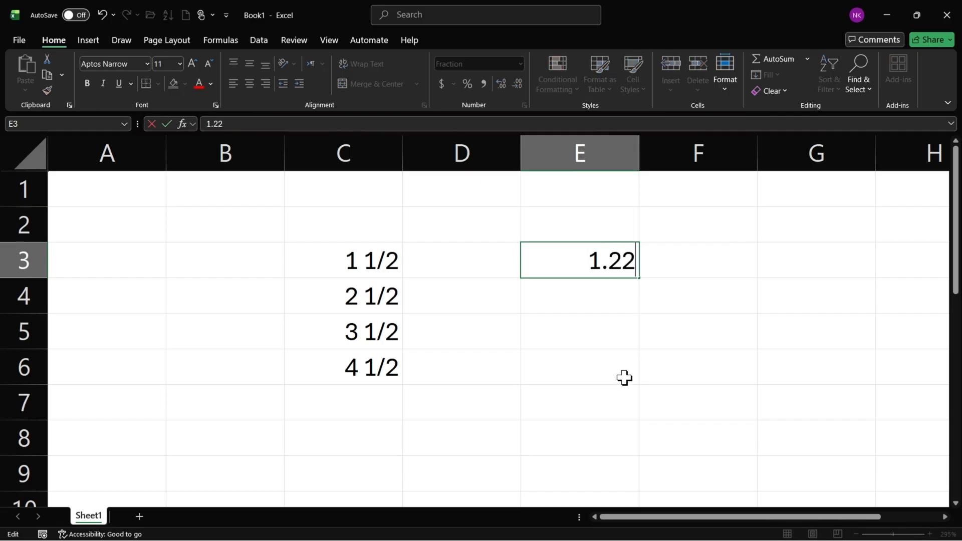
key(Return)
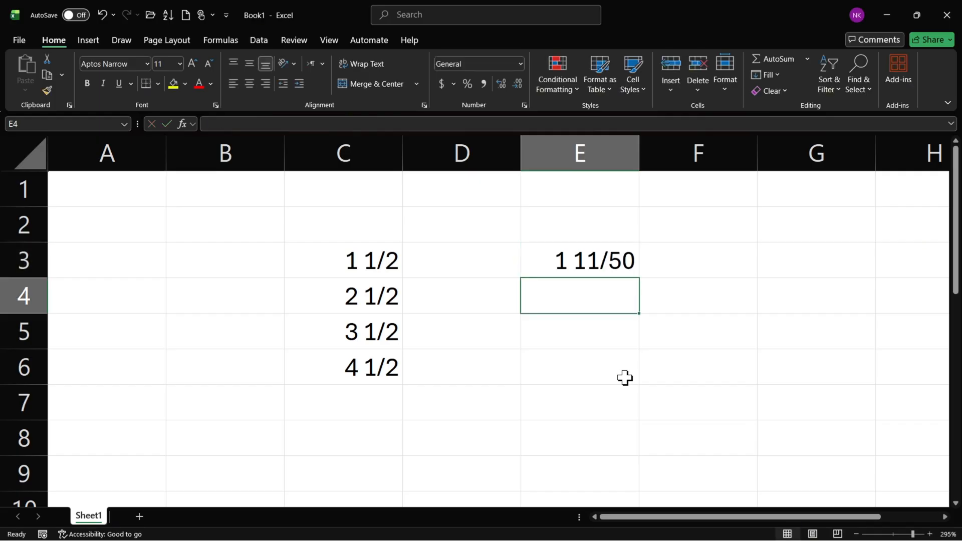
Review the decimal digits stored in E3, and change the cell's value to 1.44.
double_click(601, 260)
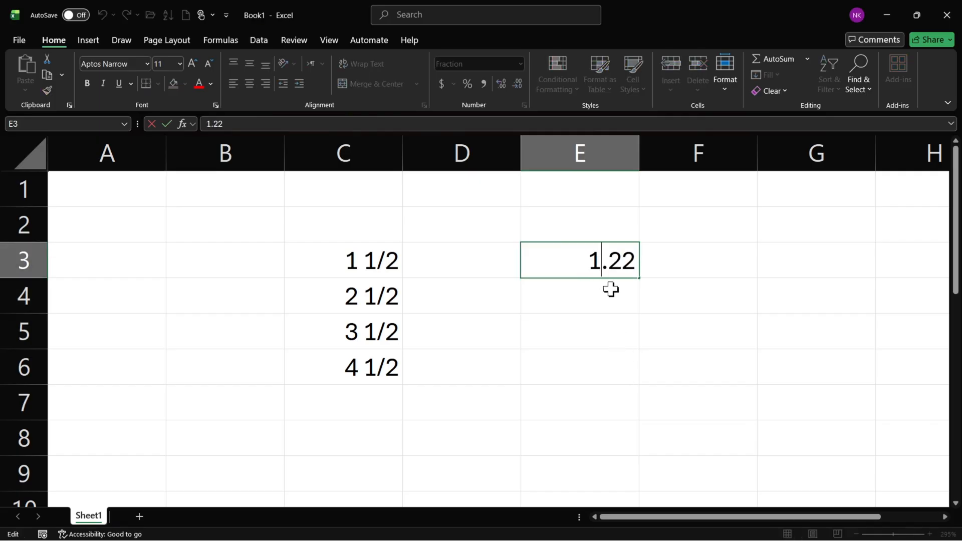
drag(608, 264, 638, 260)
click(632, 260)
key(Return)
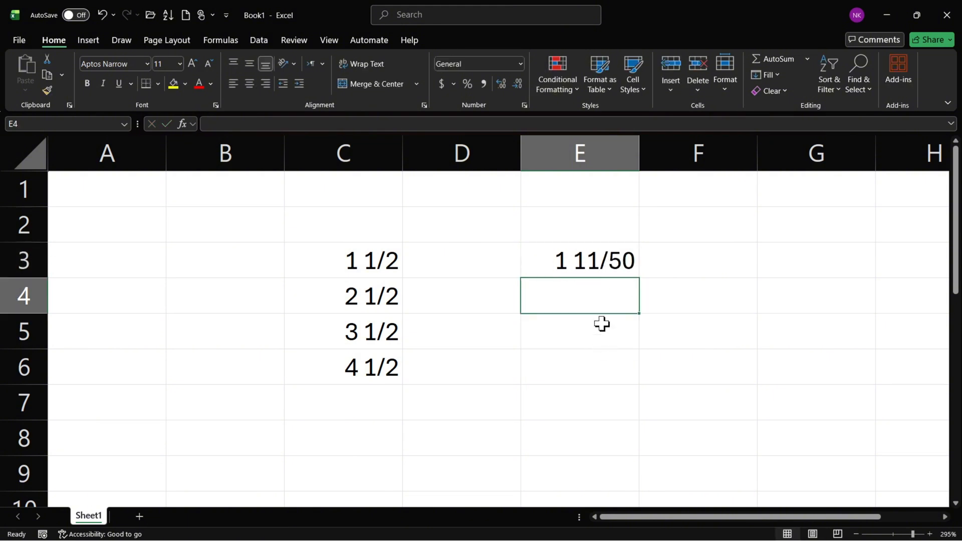
click(593, 260)
double_click(593, 259)
drag(614, 266, 631, 274)
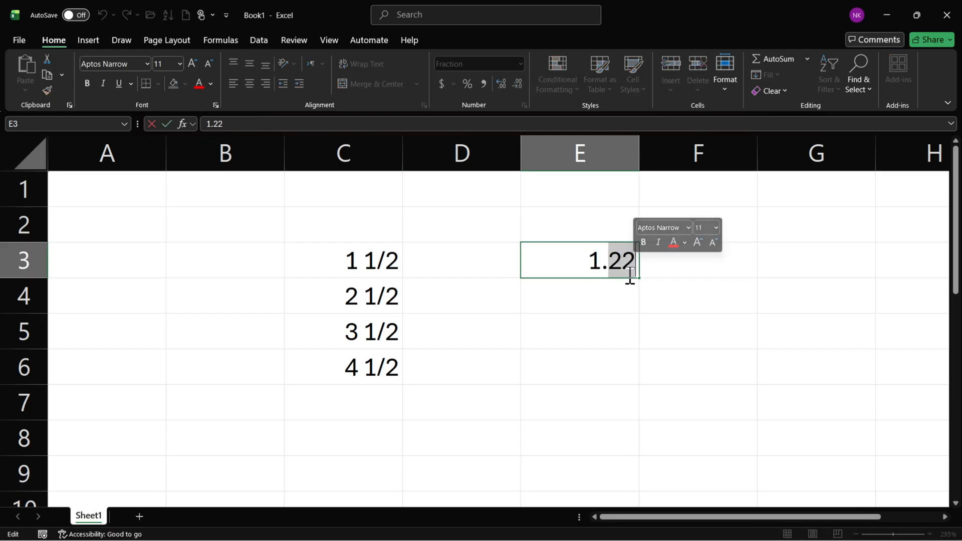
text(44)
key(Return)
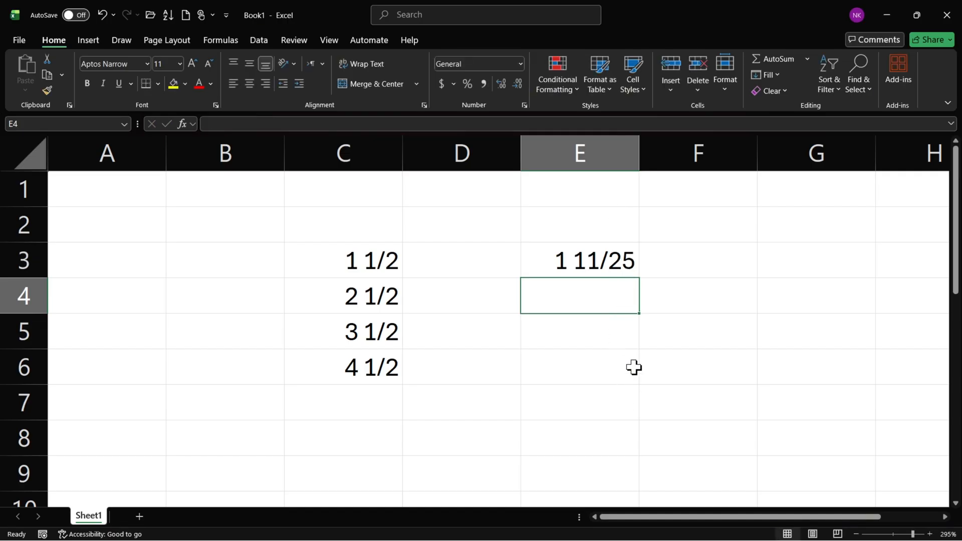
Change the value in E3 to 1.88.
click(612, 269)
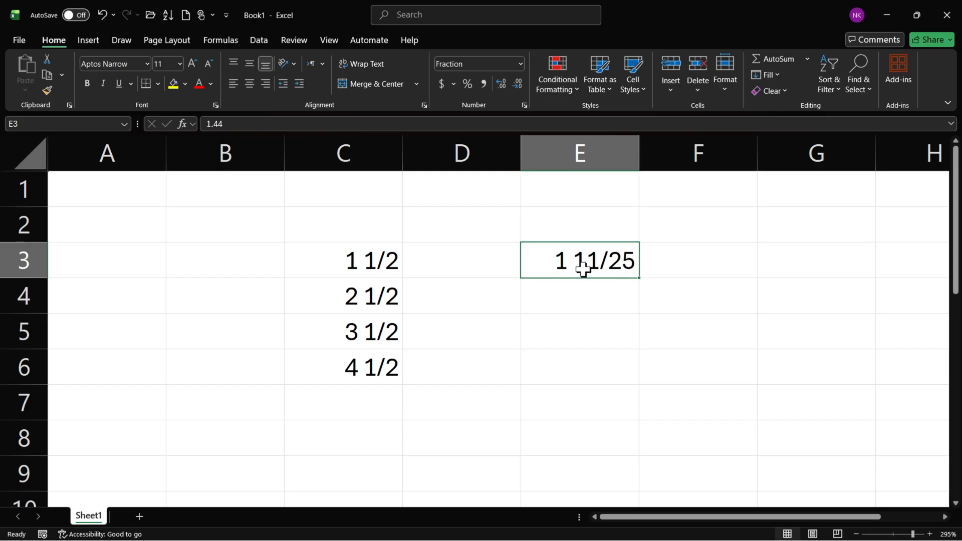
double_click(619, 264)
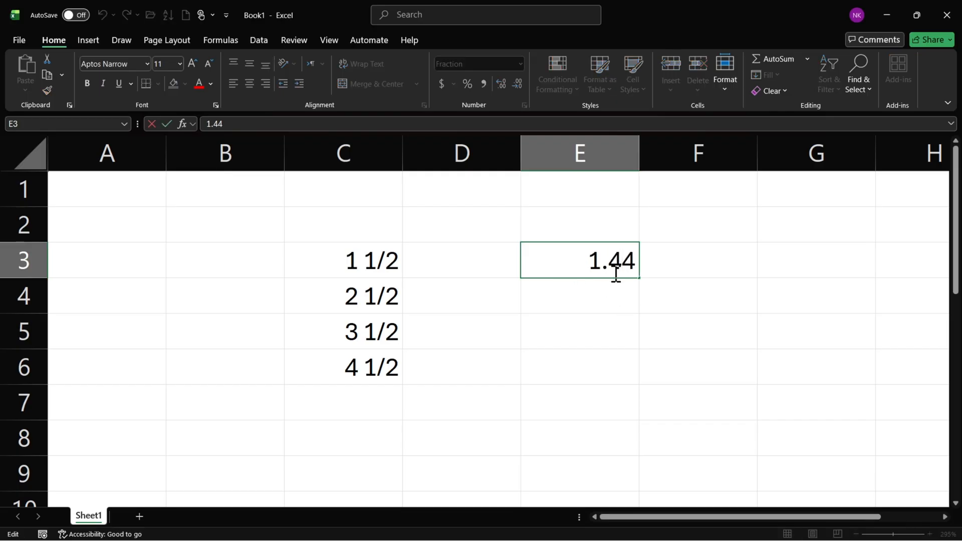
drag(611, 270, 633, 264)
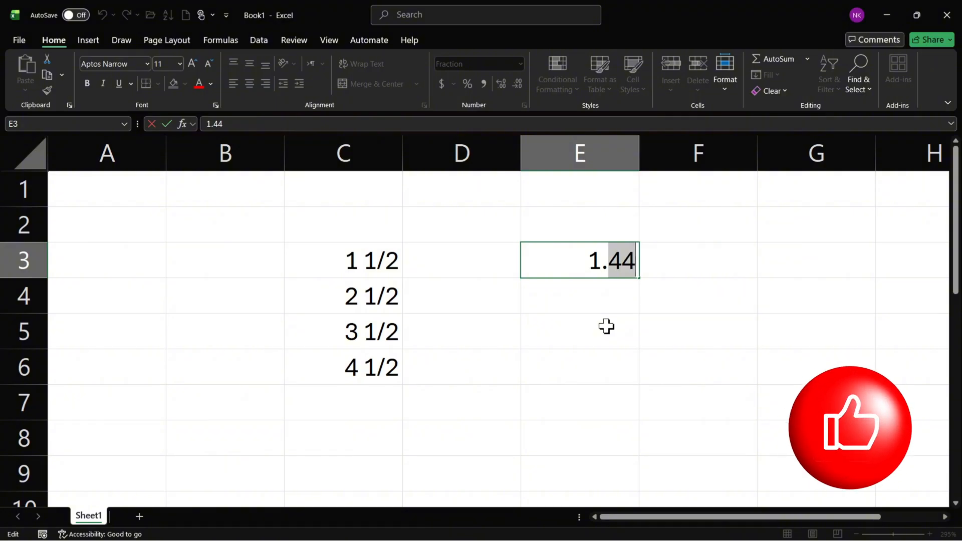
text(8)
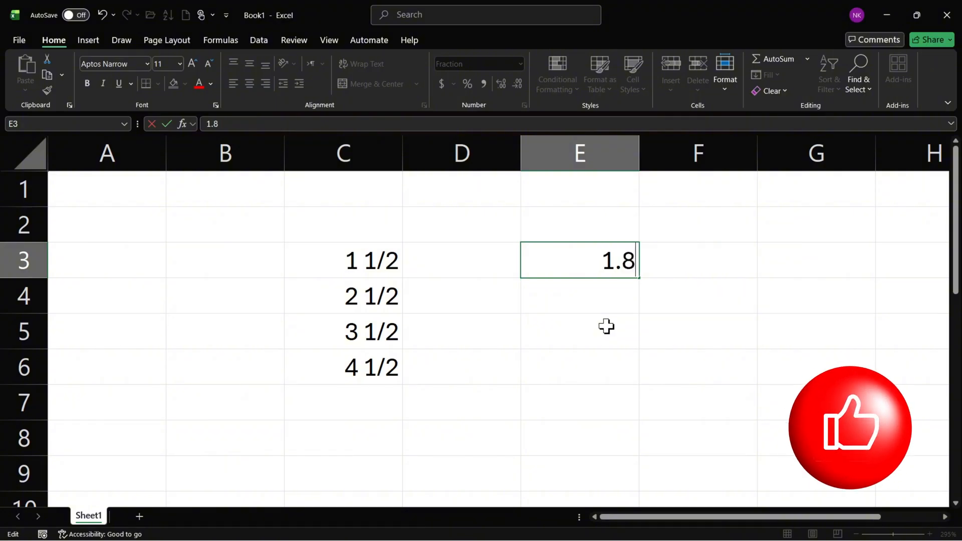
text(88)
key(BackSpace)
key(Return)
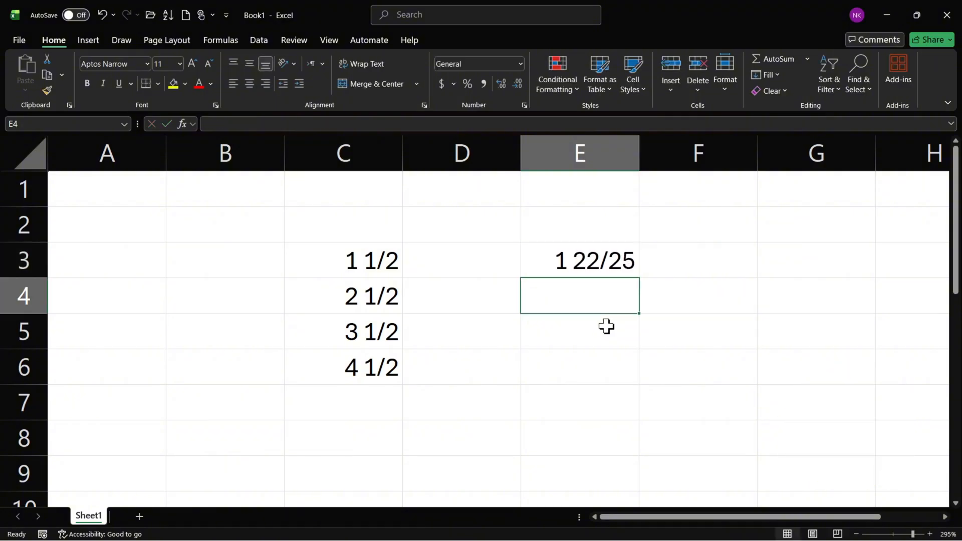
Switch the Fraction type of E3 to Up to three digits (312/943).
click(607, 263)
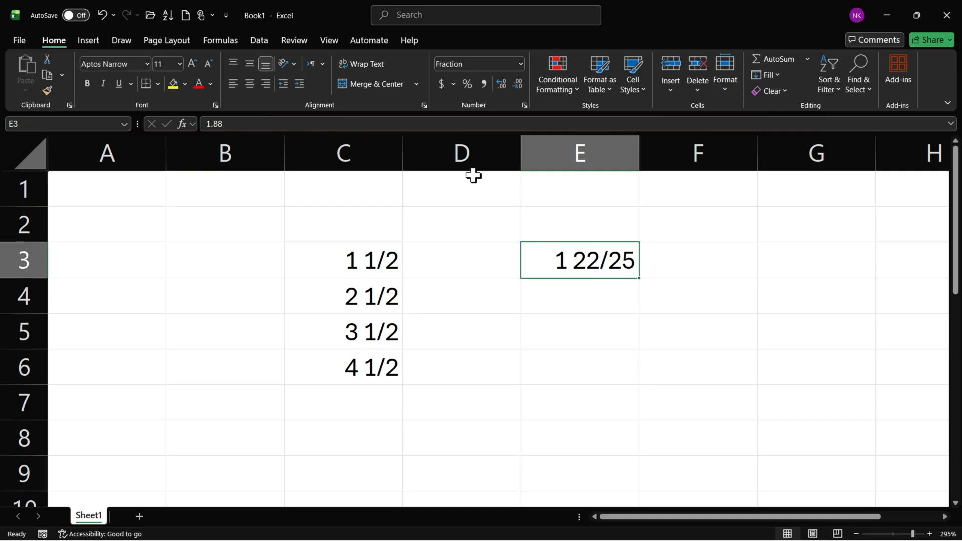
click(524, 105)
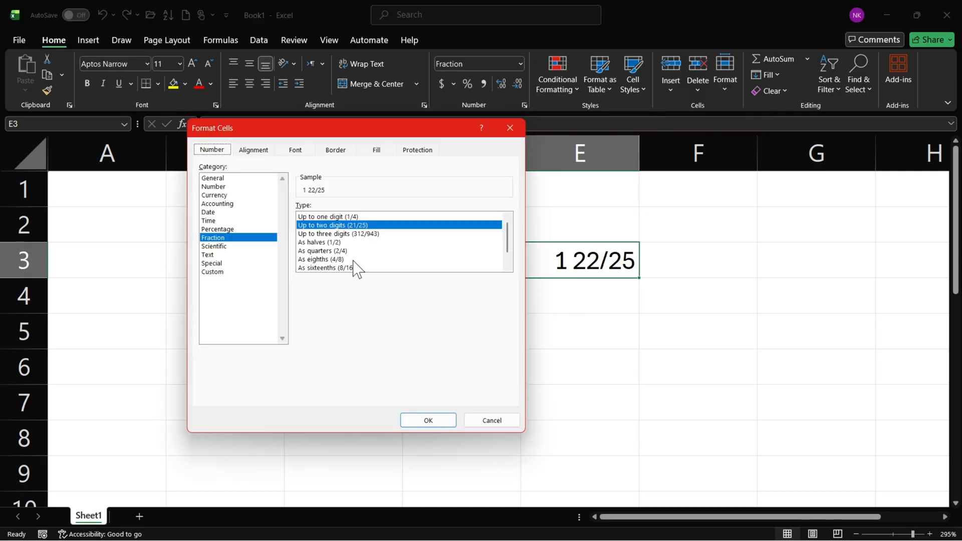
click(345, 234)
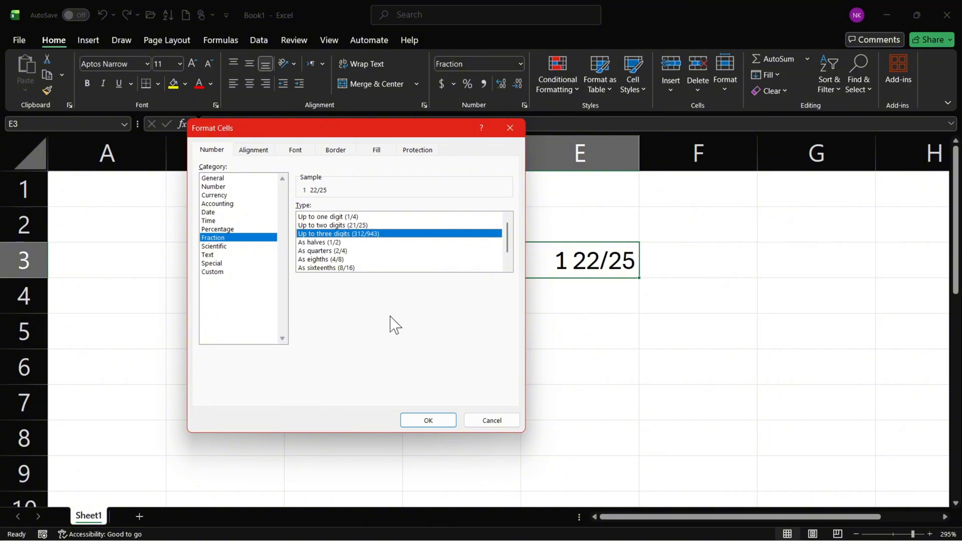
click(426, 424)
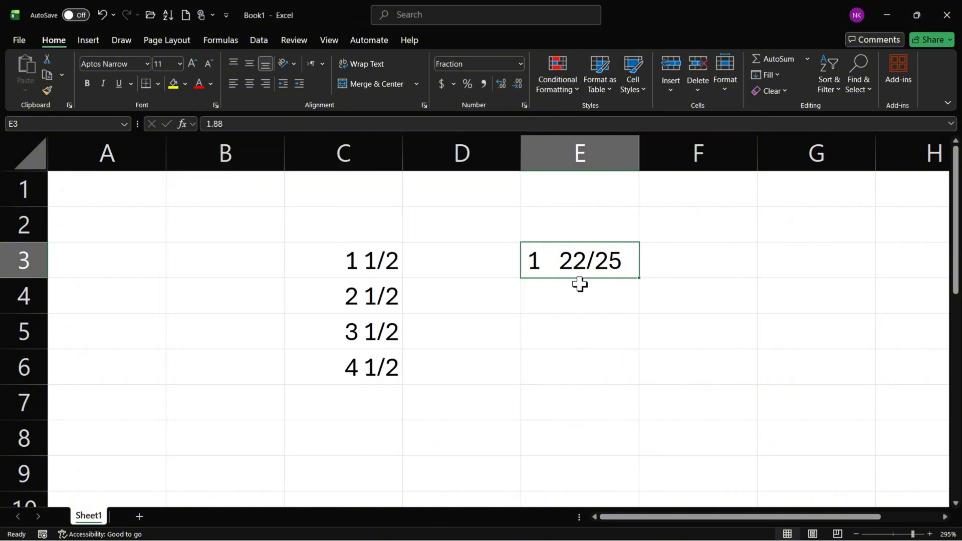
Add a third decimal digit to E3, making its value 1.888.
double_click(579, 266)
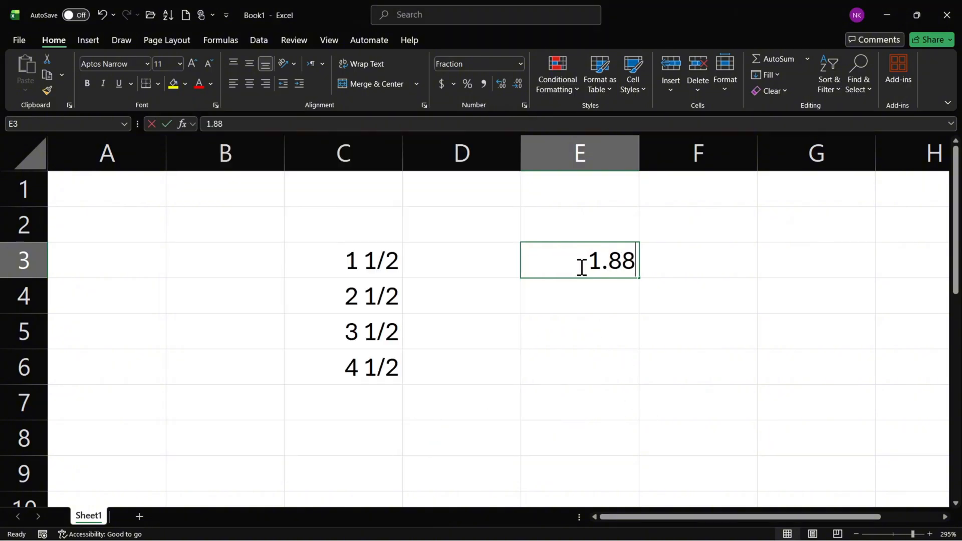
drag(610, 263, 634, 262)
click(625, 264)
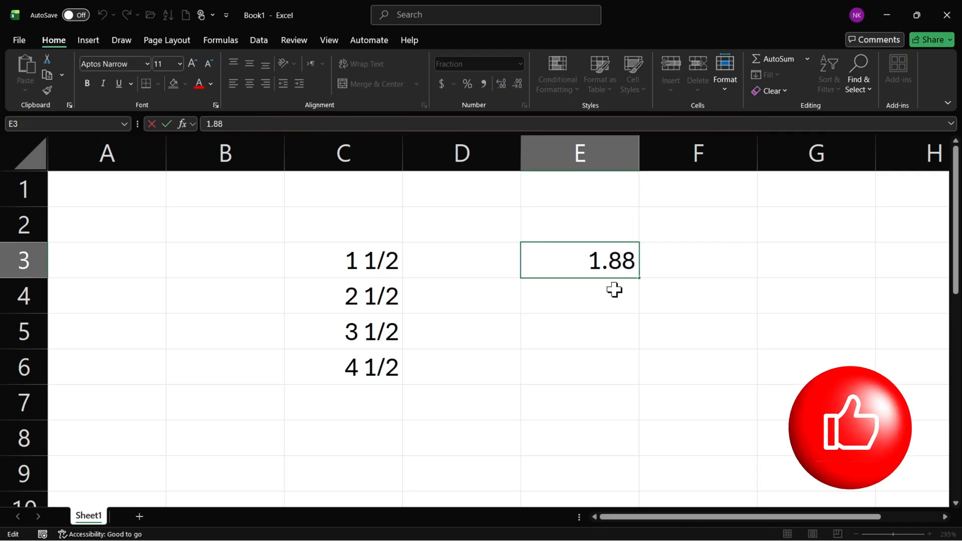
text(8)
key(Return)
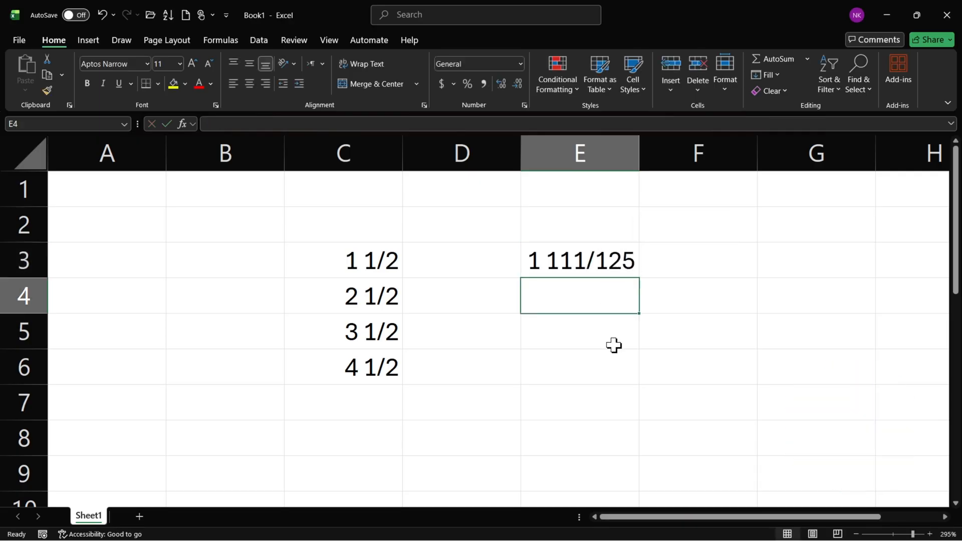
Replace the three decimal digits in E3 so that its value is 1.999.
click(610, 269)
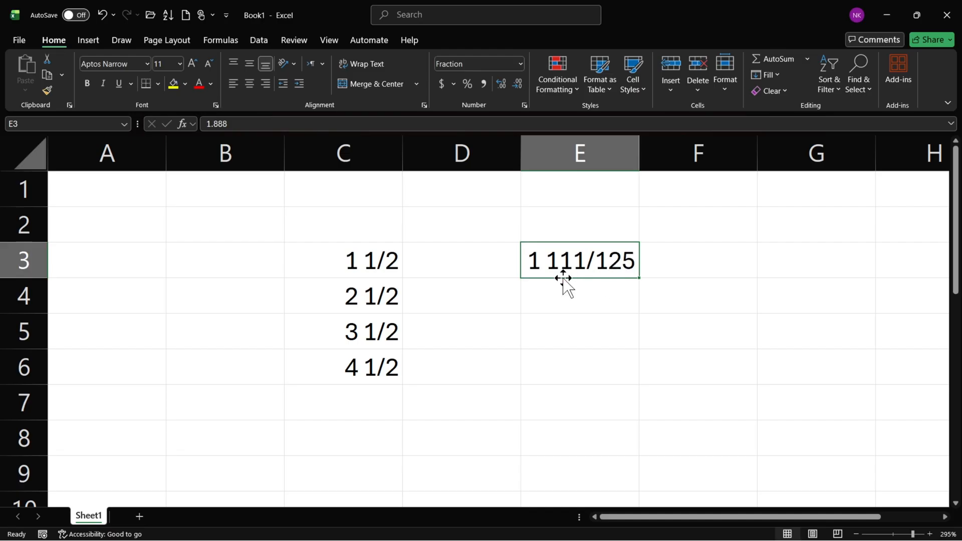
double_click(601, 258)
drag(595, 261, 637, 261)
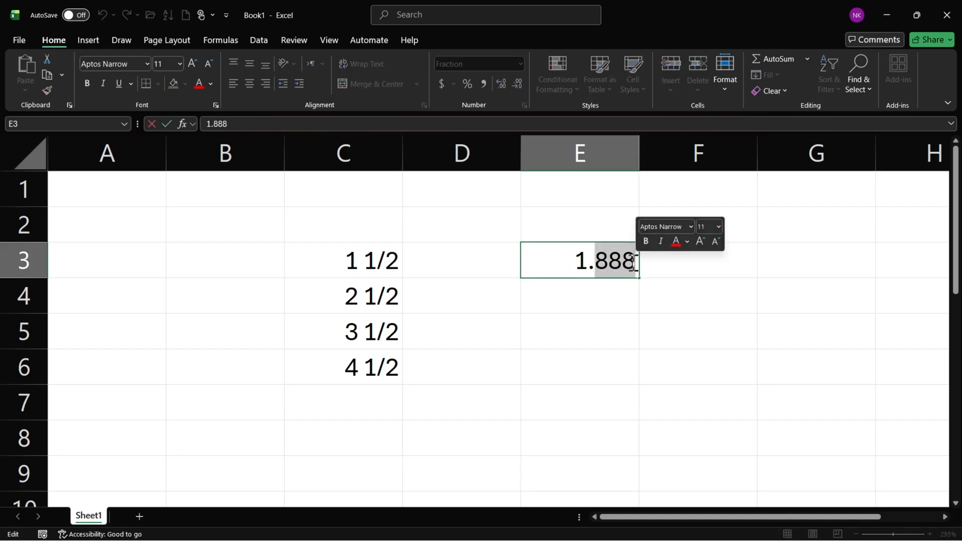
text(999)
key(Return)
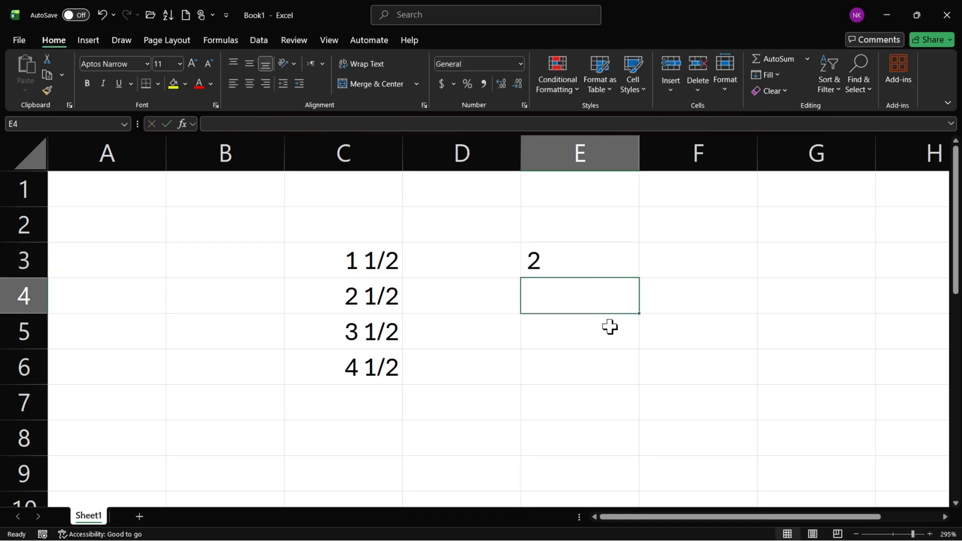
Examine the decimal digits stored in E3 against the fraction displayed, leaving the cell selected.
key(Up)
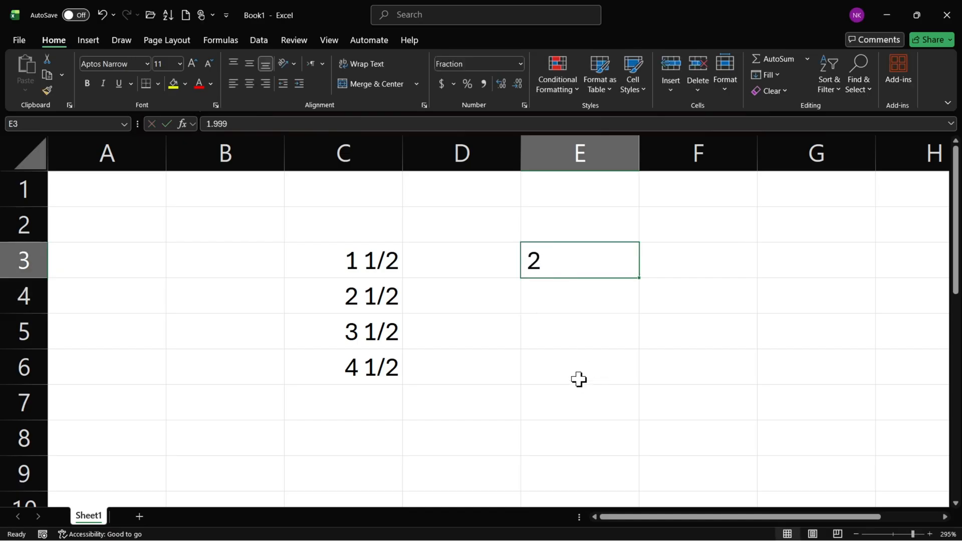
double_click(598, 261)
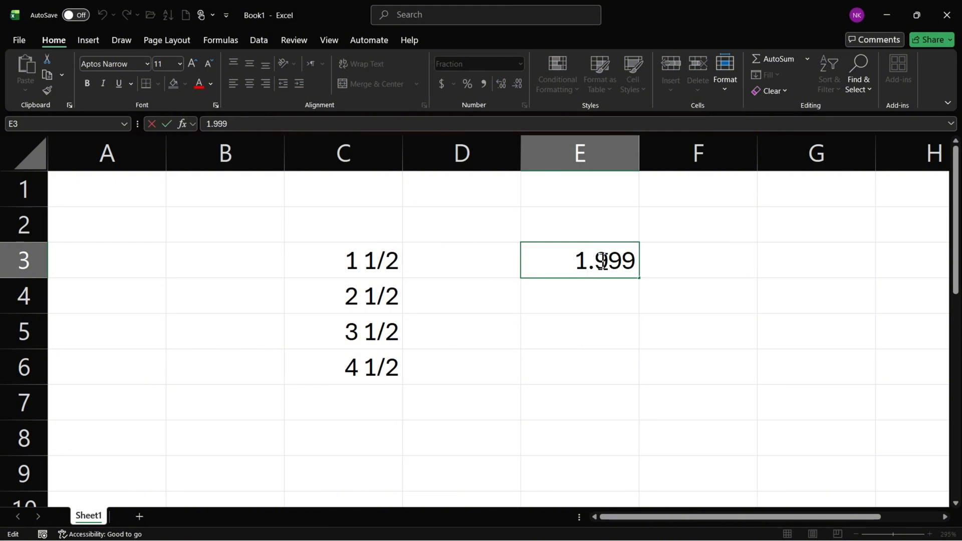
drag(602, 261, 636, 261)
click(636, 261)
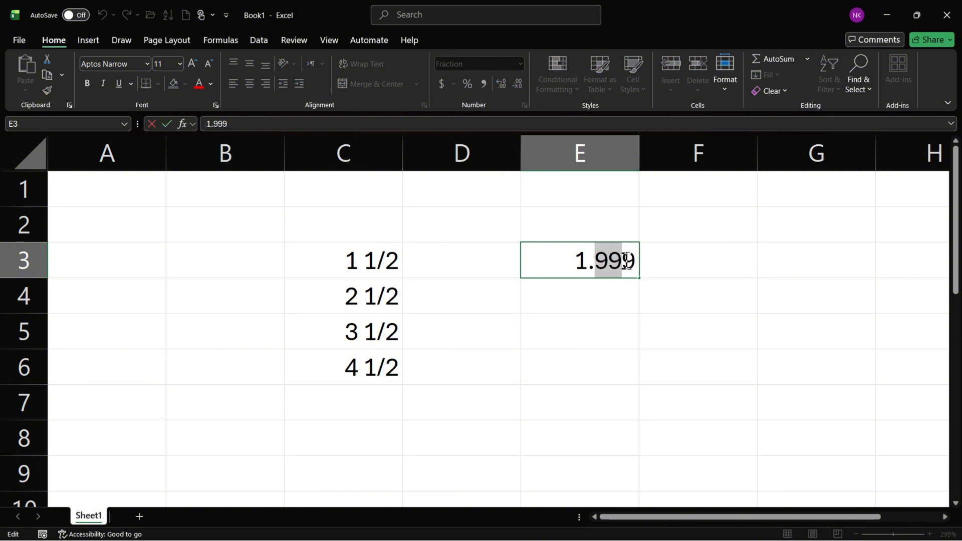
key(Return)
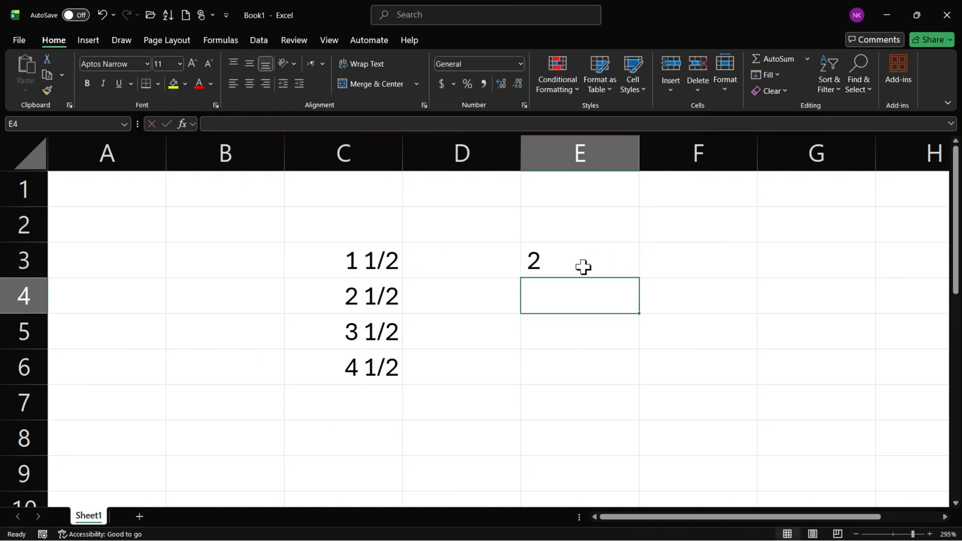
click(539, 259)
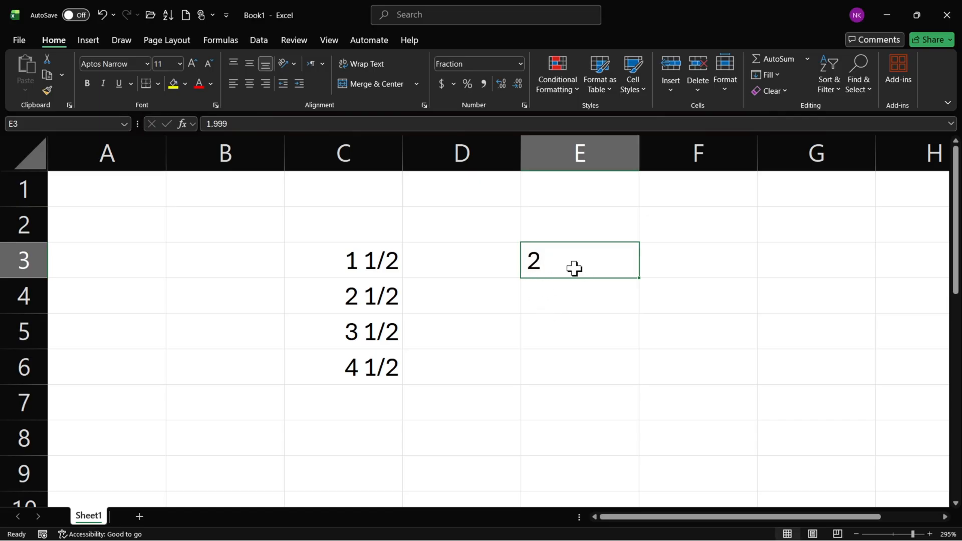
Switch the Fraction type of E3 to As quarters (2/4).
click(523, 105)
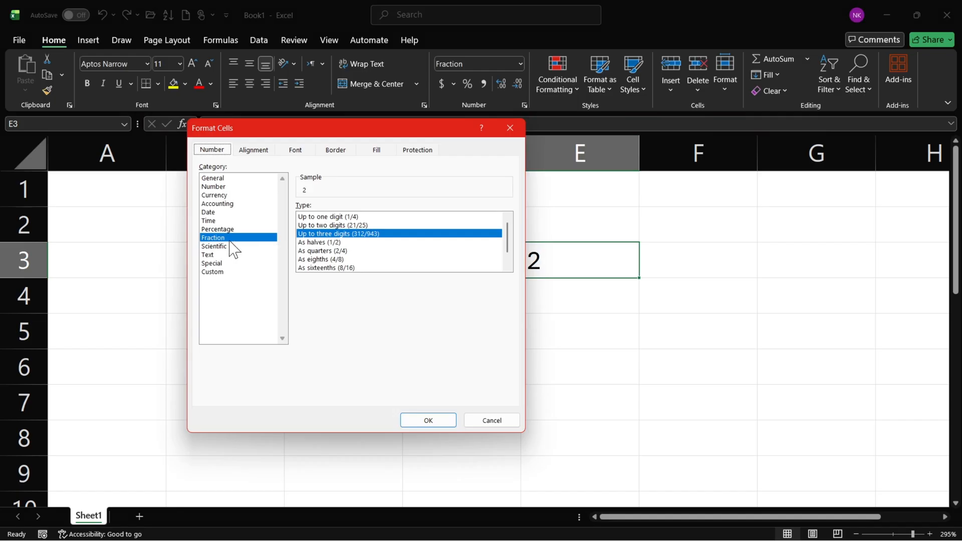
scroll(509, 261, down, 1)
scroll(509, 262, up, 1)
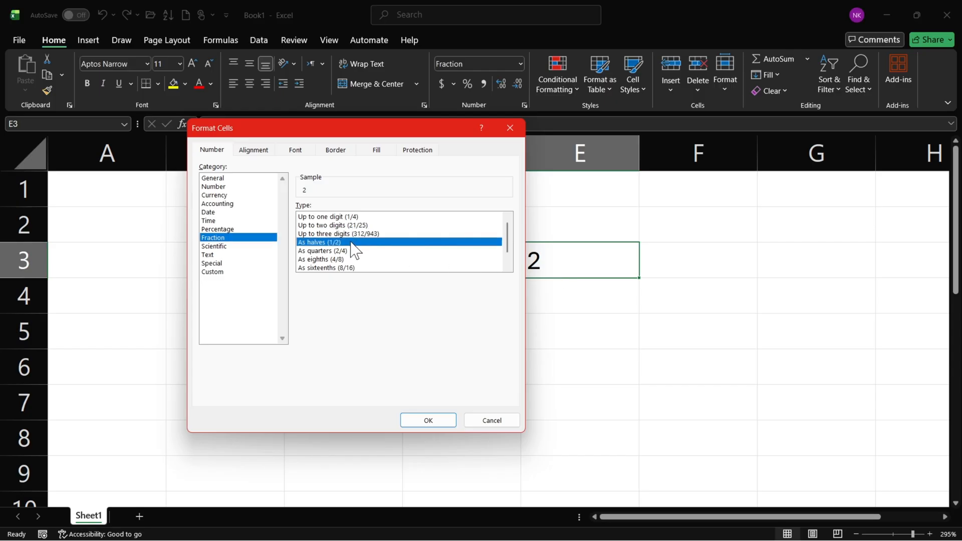
click(334, 252)
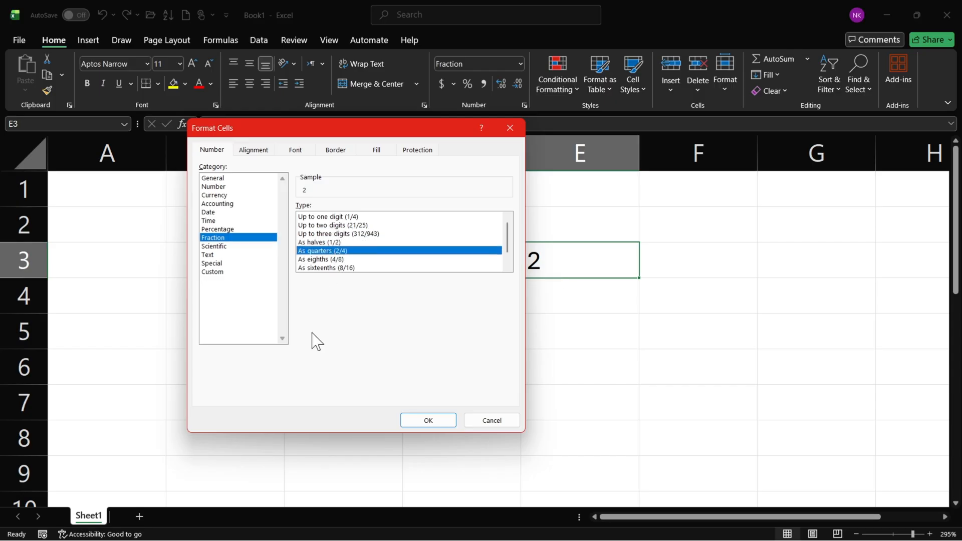
click(328, 259)
scroll(349, 271, down, 1)
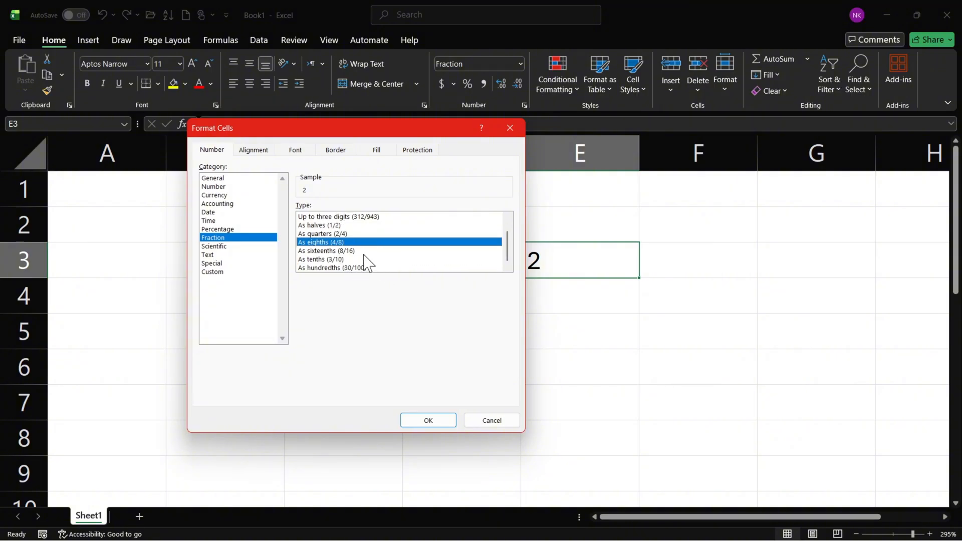
click(328, 234)
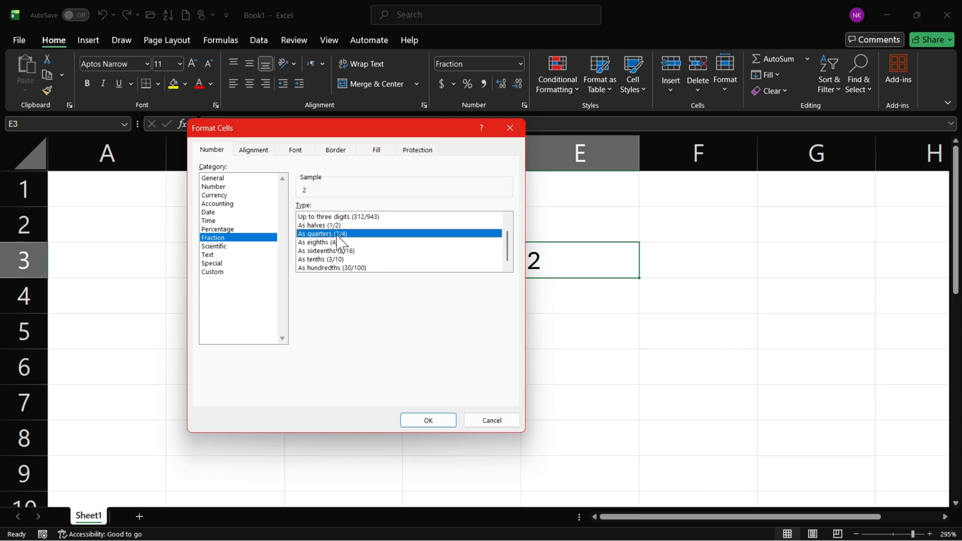
click(413, 421)
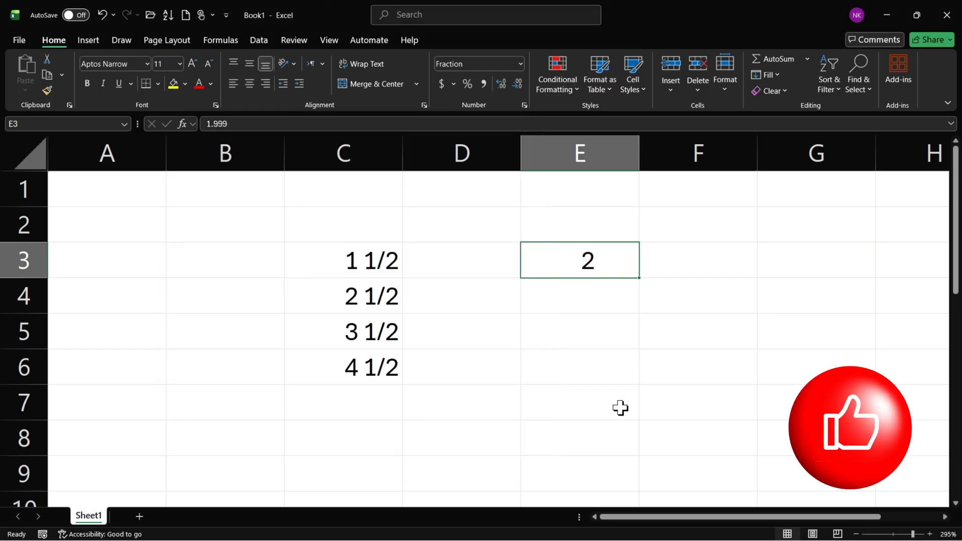
Replace the decimal digits in E3 so that its value is 1.45.
double_click(581, 260)
drag(597, 260, 636, 260)
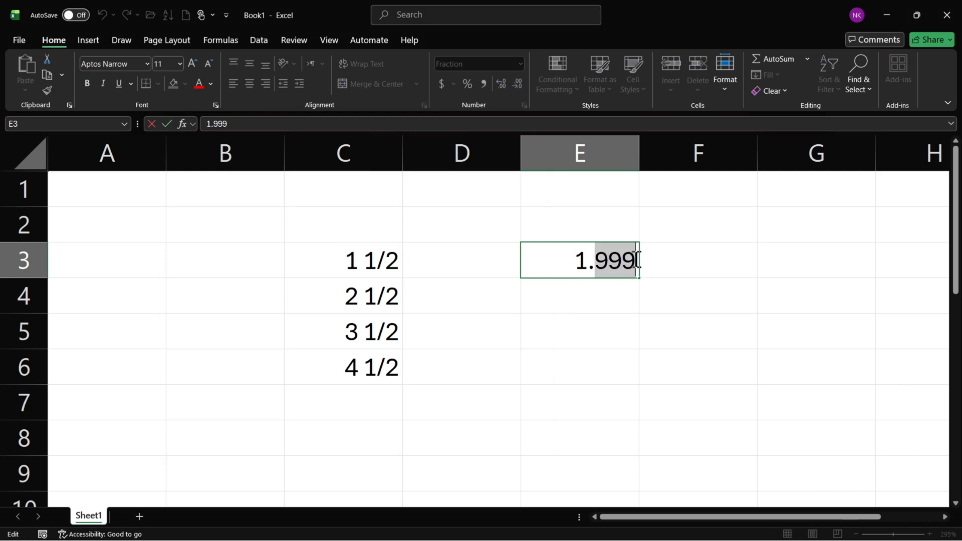
text(45)
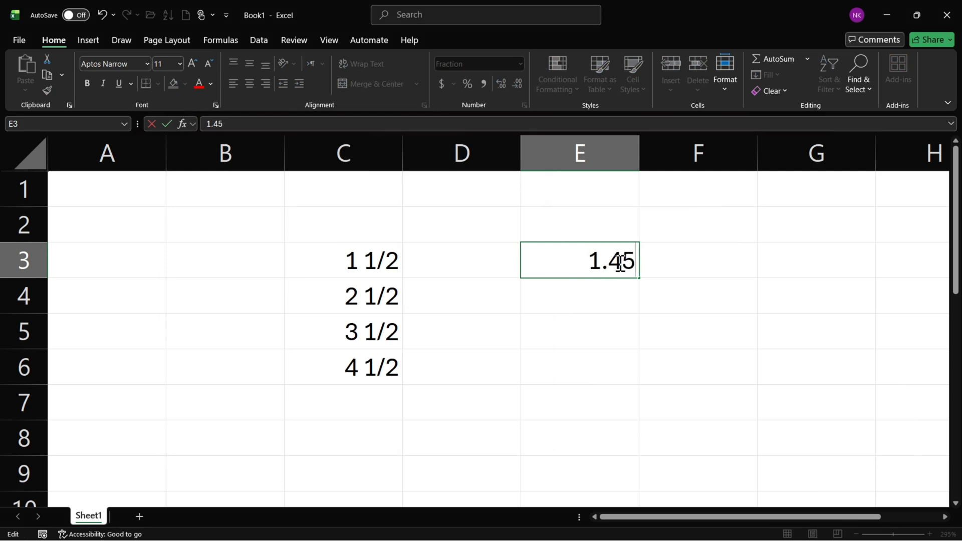
click(601, 299)
Change the decimal digits in E3 so that its value is 1.77, leaving the cell selected.
double_click(609, 263)
drag(607, 260, 635, 261)
click(625, 261)
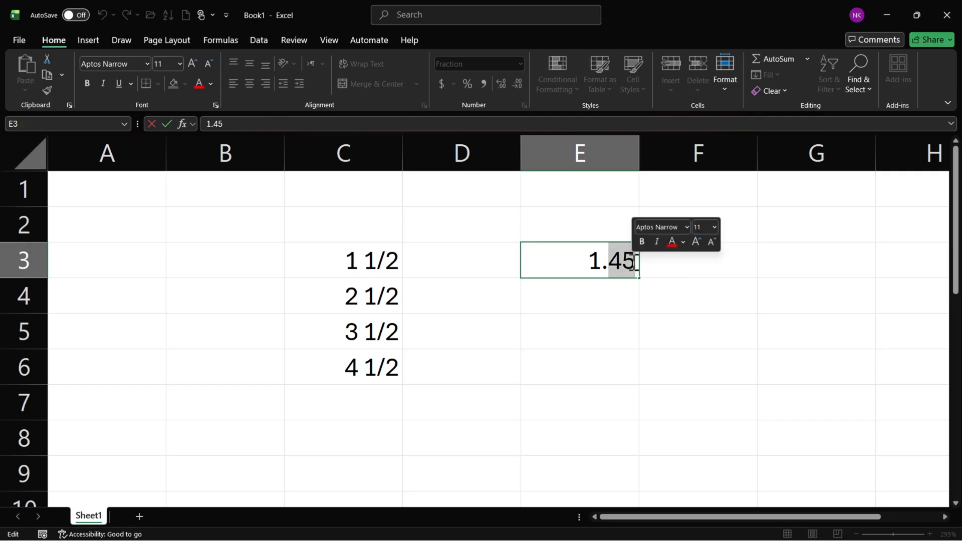
text(77)
key(Return)
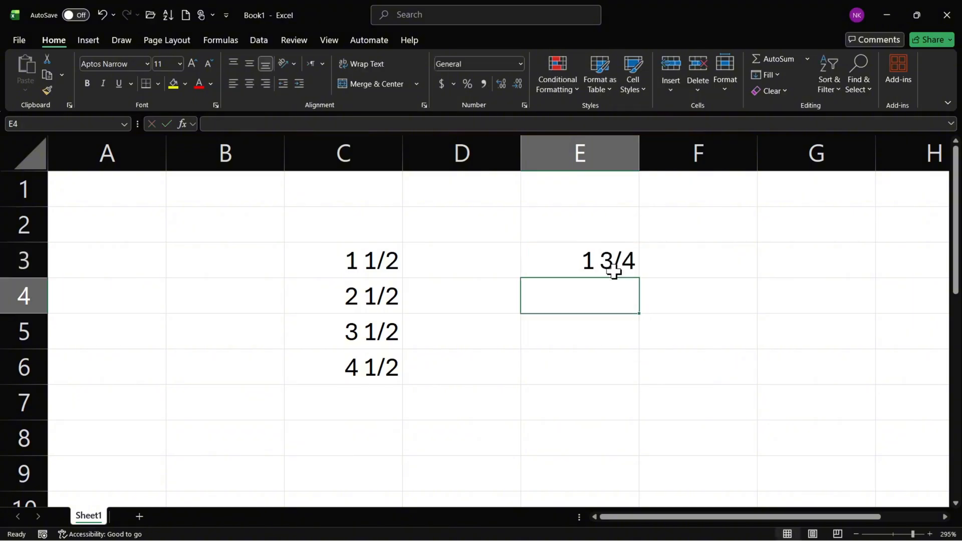
click(620, 269)
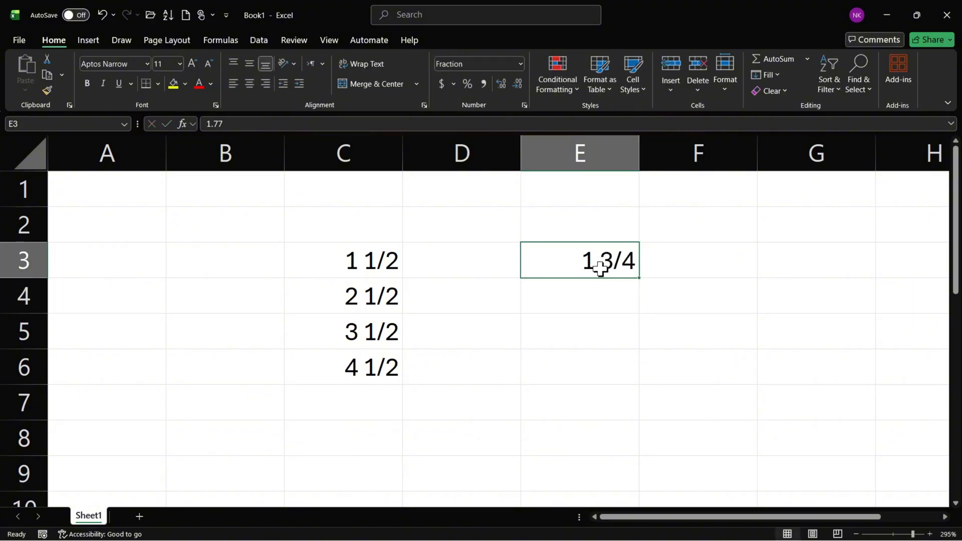
Change the decimal digits in E3 so that its value is 1.88, and recheck the stored digits.
double_click(601, 261)
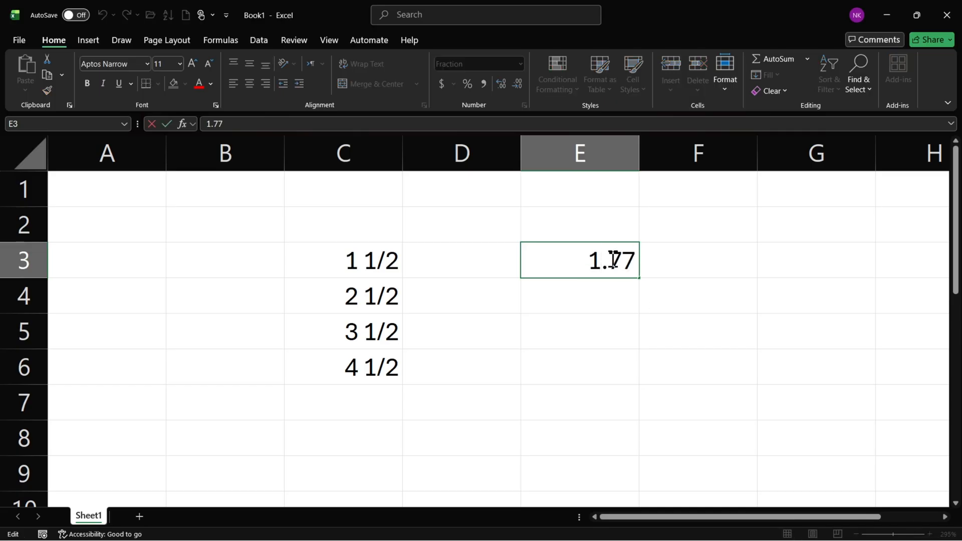
drag(613, 260, 637, 265)
text(88)
key(Return)
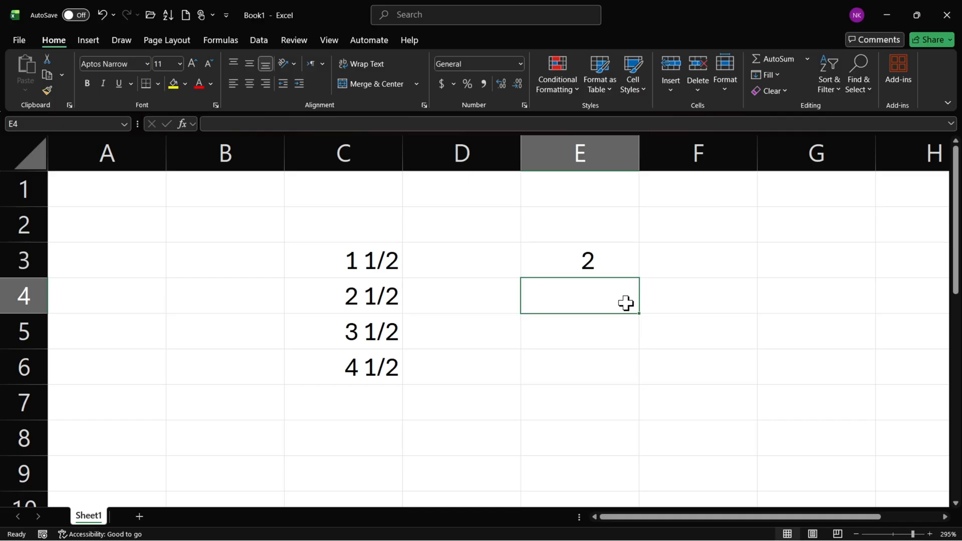
click(601, 263)
double_click(600, 261)
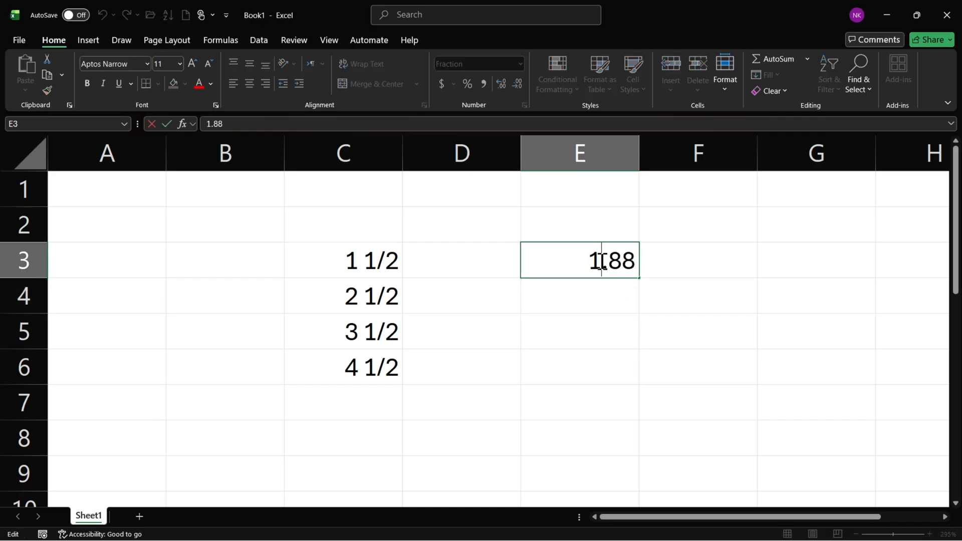
drag(615, 261, 635, 261)
click(634, 262)
key(Return)
click(576, 273)
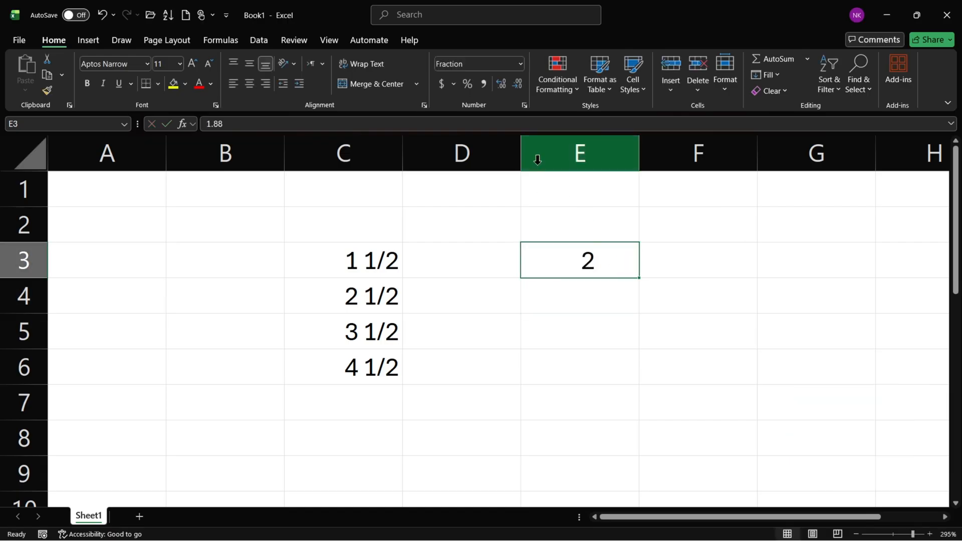
Review the remaining Fraction types and the Scientific category's options for E3 without applying a format change.
click(525, 106)
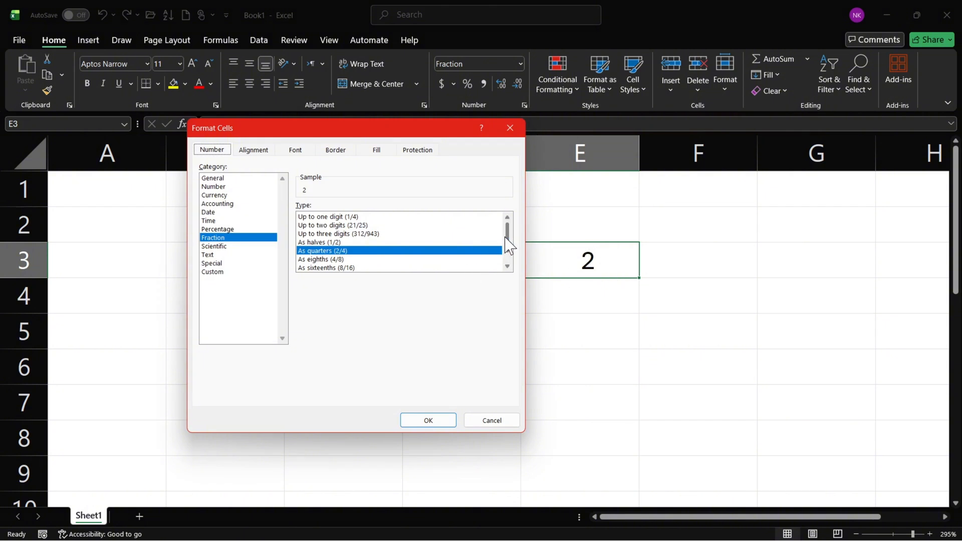
click(507, 266)
click(508, 266)
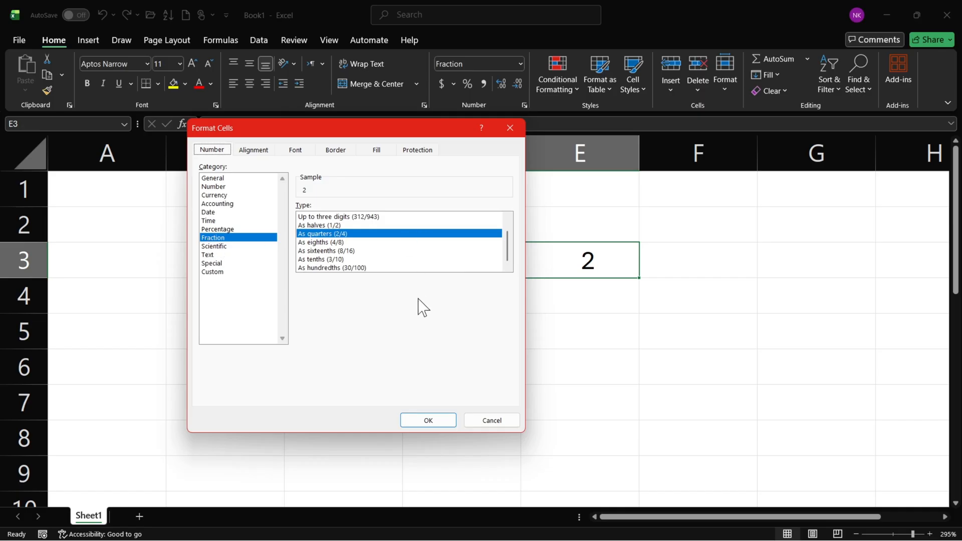
click(241, 246)
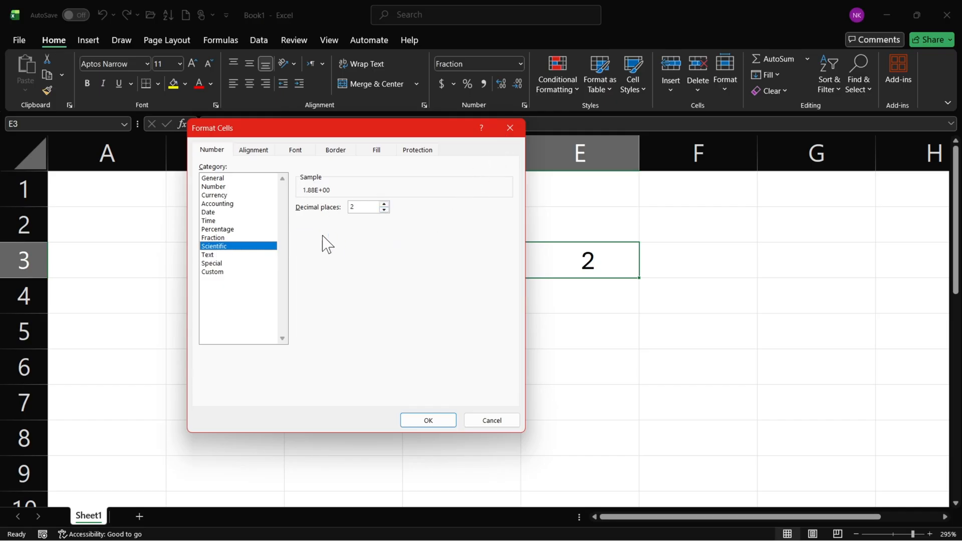
click(509, 129)
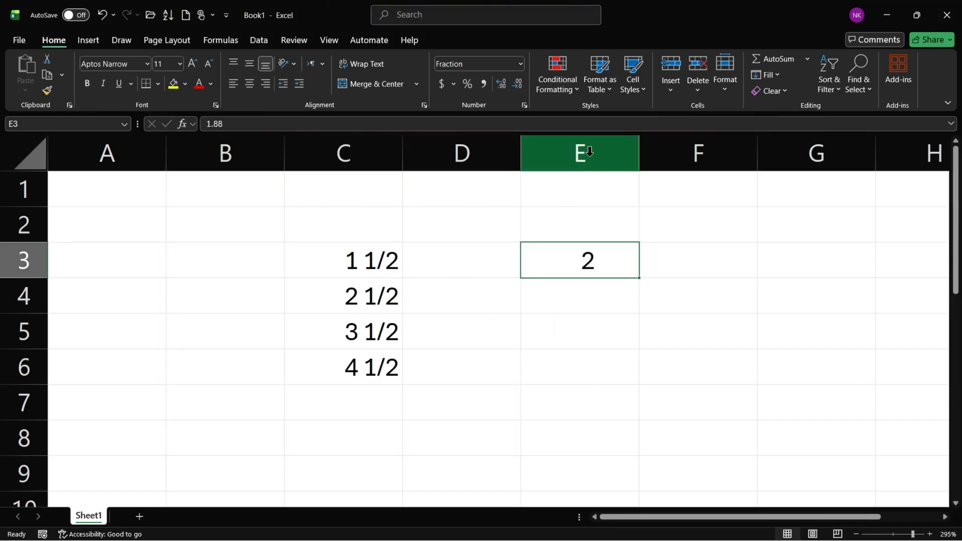
Clear the contents of columns A through E.
drag(589, 151, 25, 205)
key(F8)
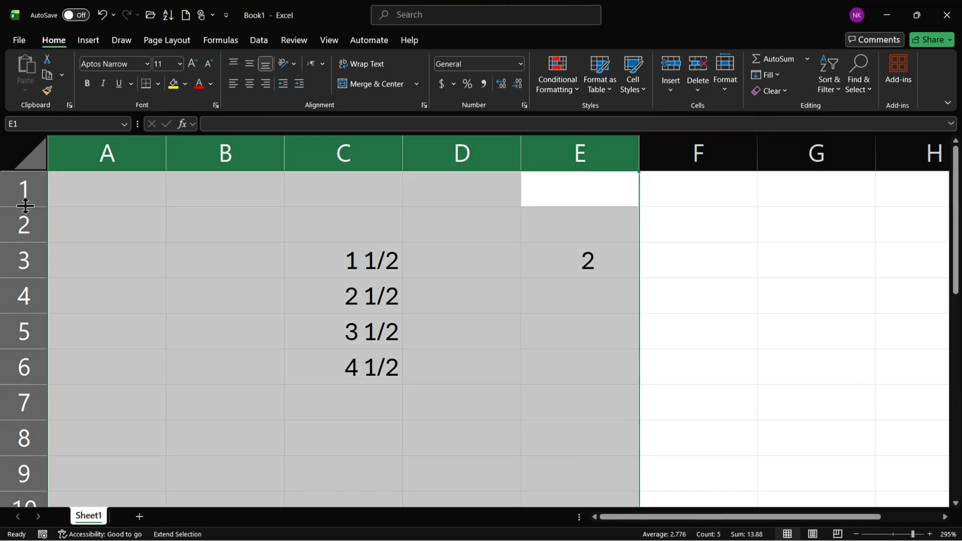
key(Delete)
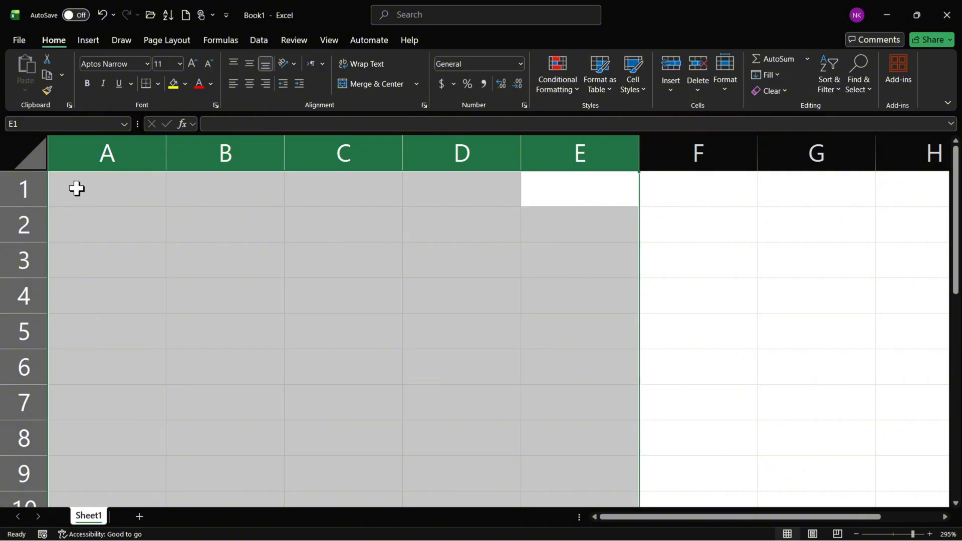
Enter 1 in D2 and apply the Scientific number format to that cell.
click(463, 235)
text(1)
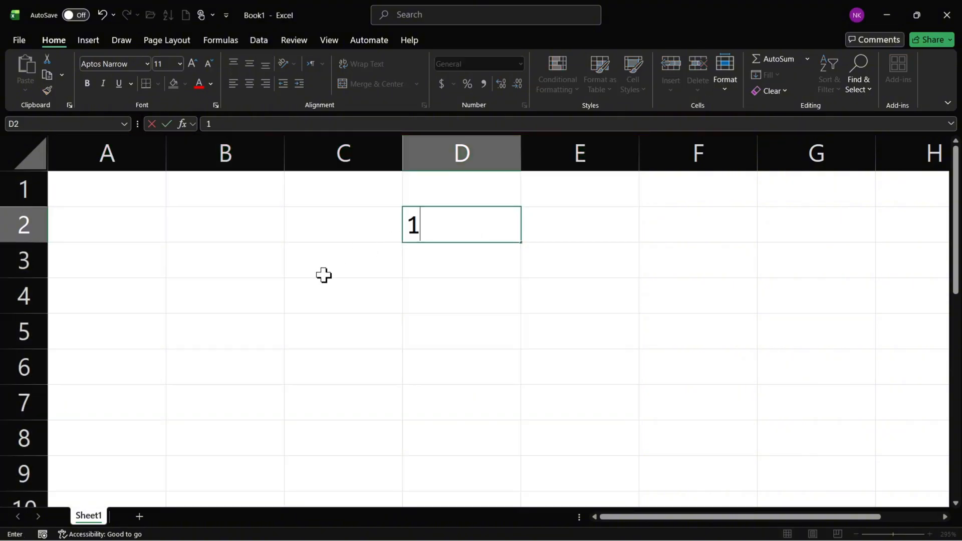
key(Return)
click(498, 238)
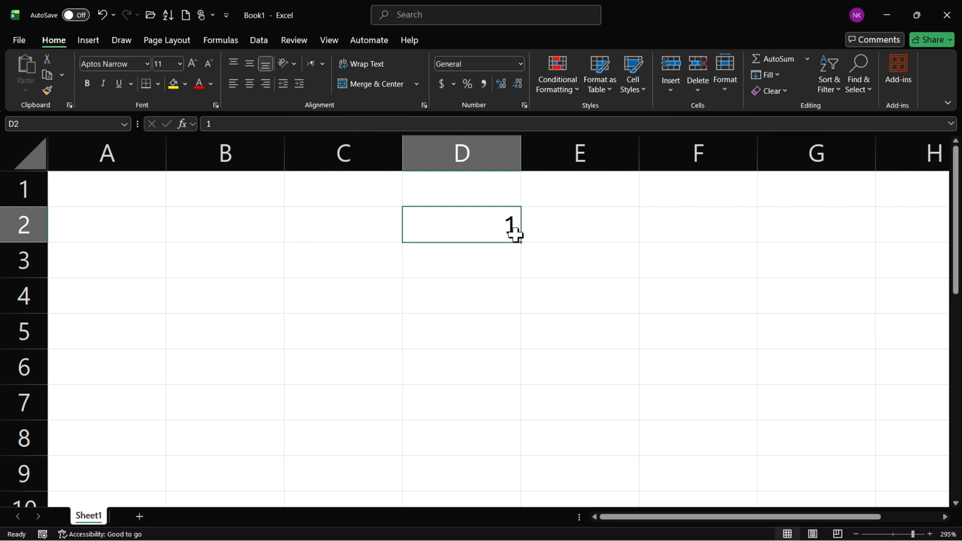
click(521, 64)
scroll(537, 254, down, 1)
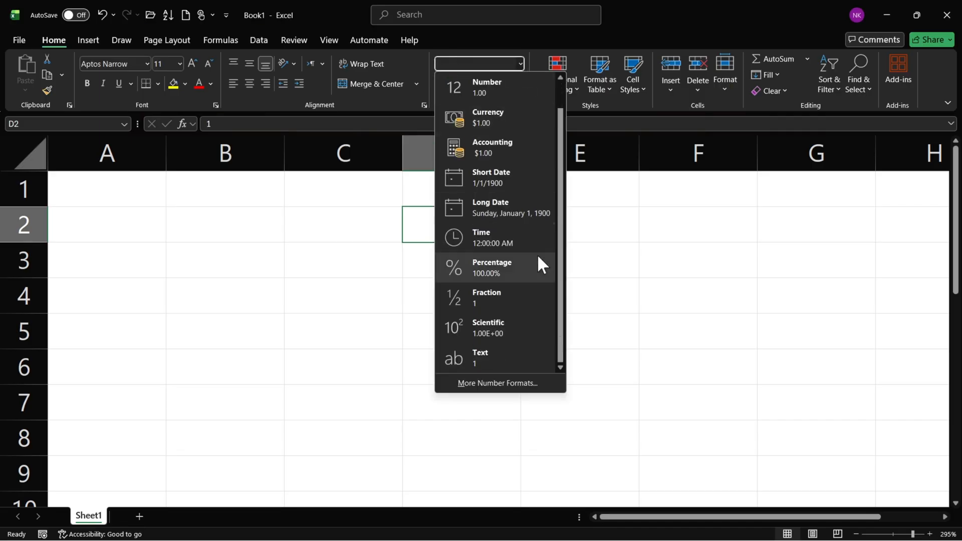
click(482, 341)
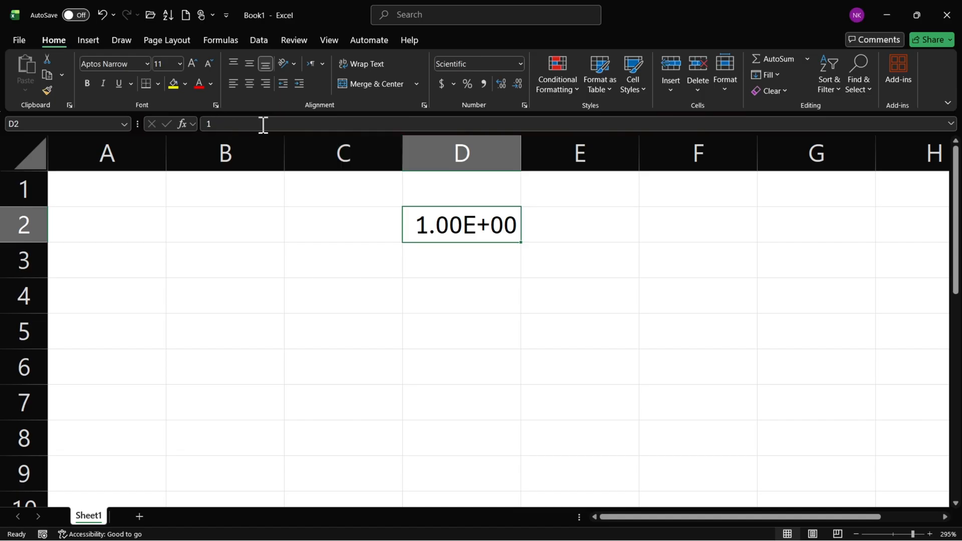
Enter 12 in D3 and leave the cell selected.
click(477, 266)
text(12)
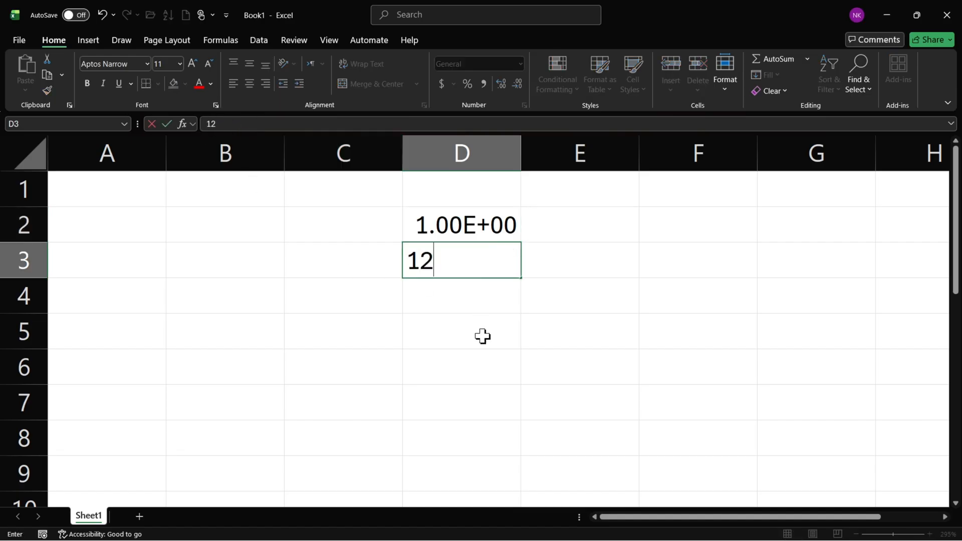
key(Return)
click(499, 271)
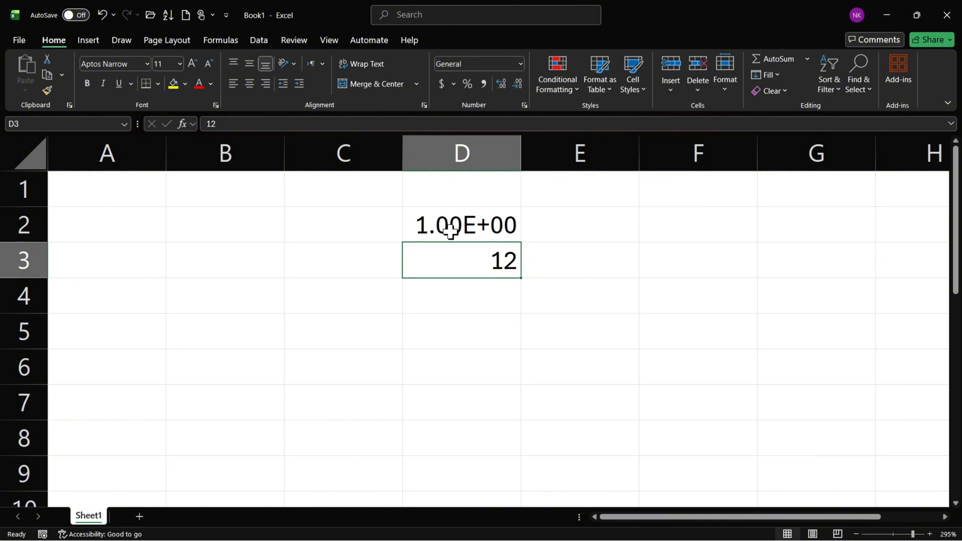
Reduce the scientific display of D2 to no decimal places and raise it to five decimal places.
click(451, 232)
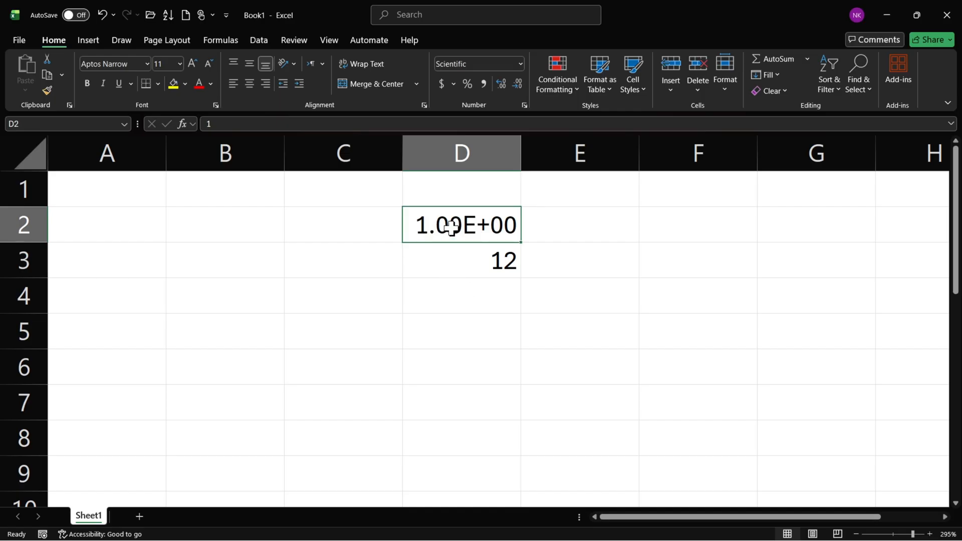
click(517, 83)
click(517, 83)
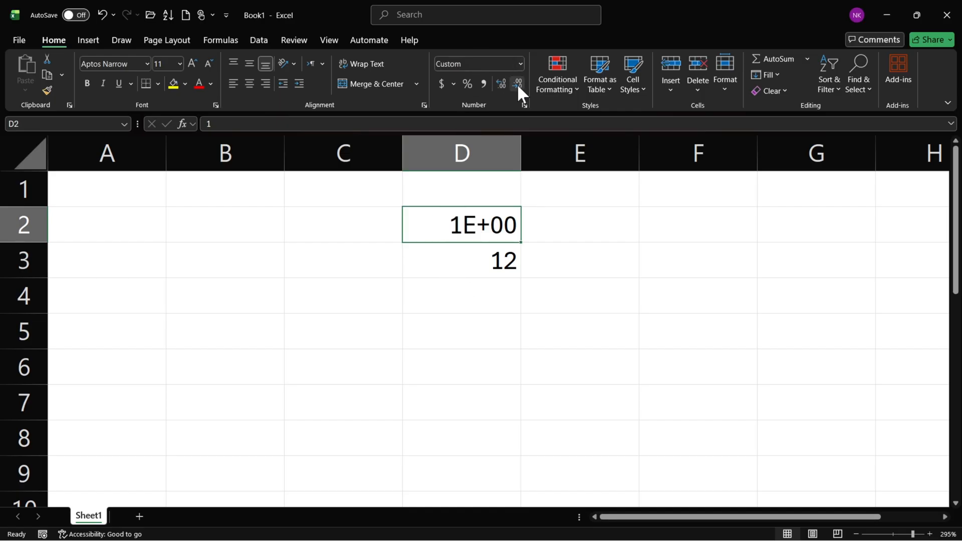
click(505, 81)
click(504, 81)
click(504, 82)
click(504, 81)
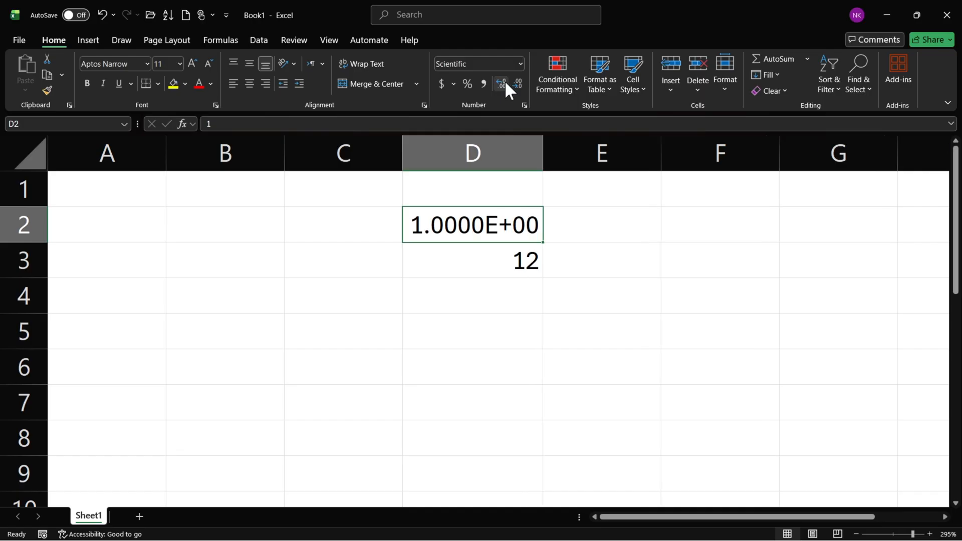
click(504, 81)
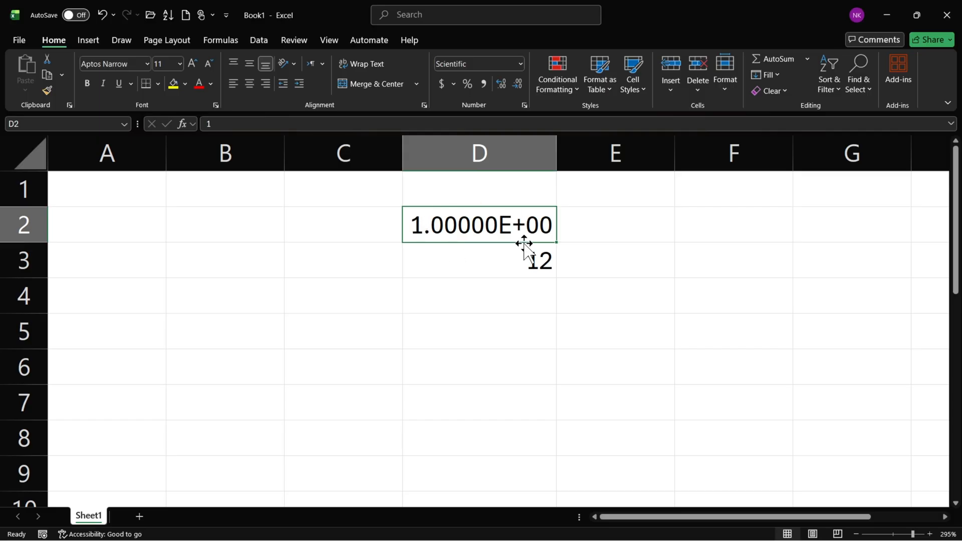
Apply the Scientific number format to cell D3.
click(479, 253)
click(505, 215)
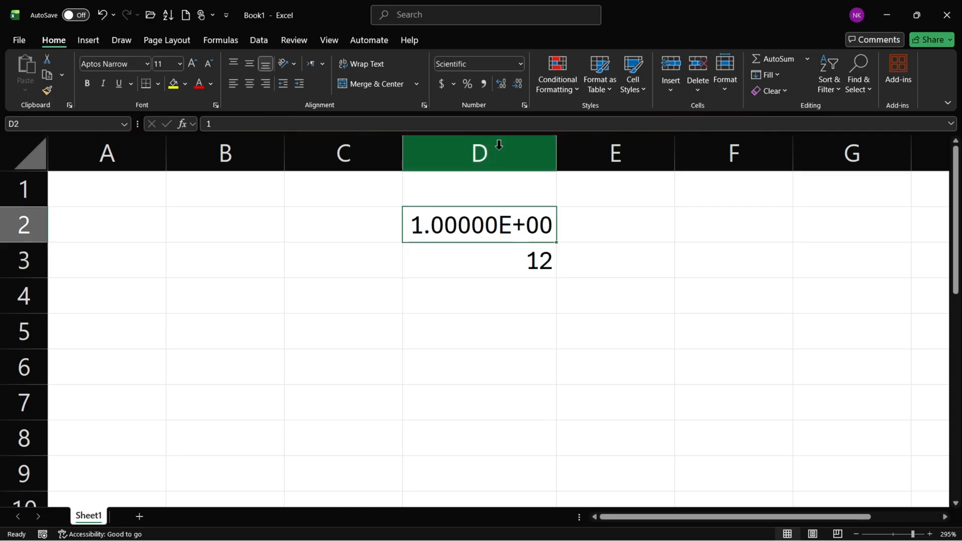
click(511, 269)
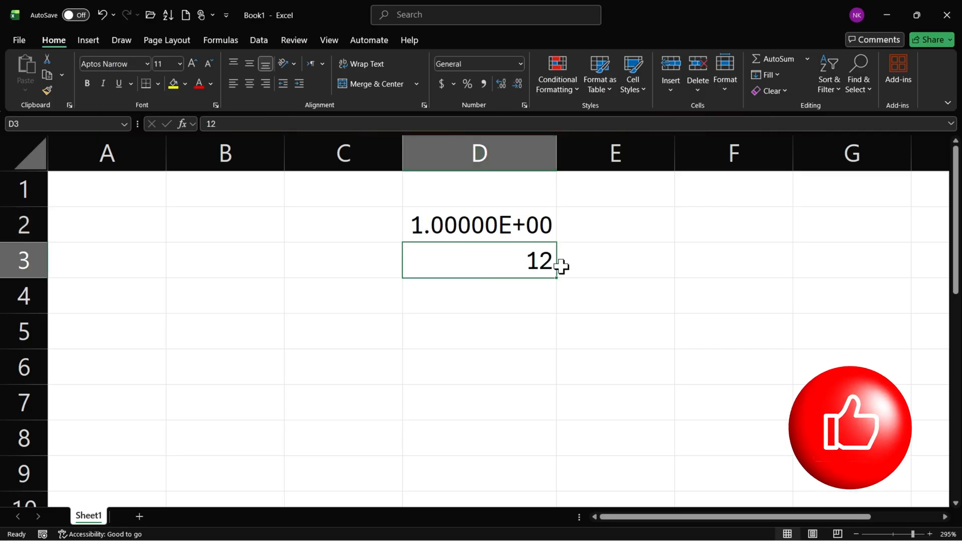
click(519, 64)
scroll(522, 211, down, 1)
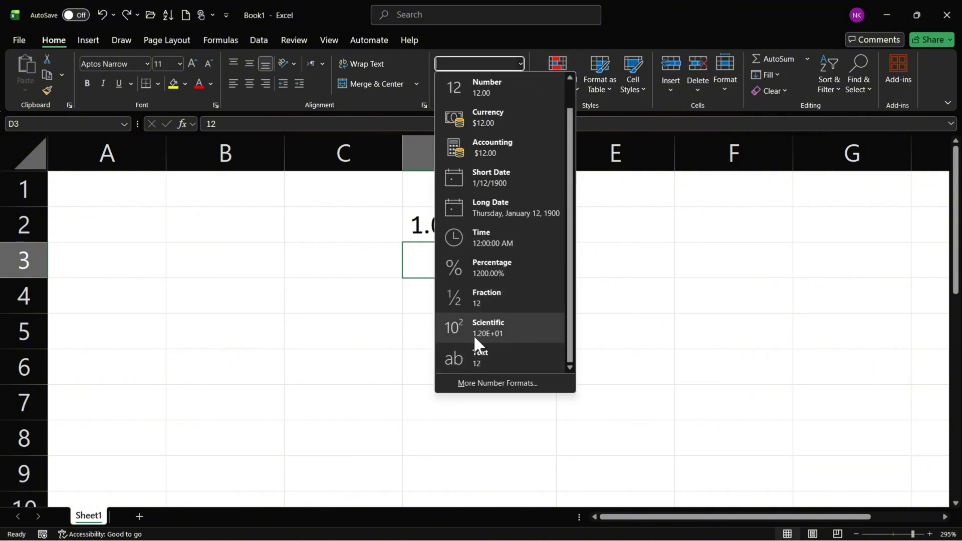
click(496, 329)
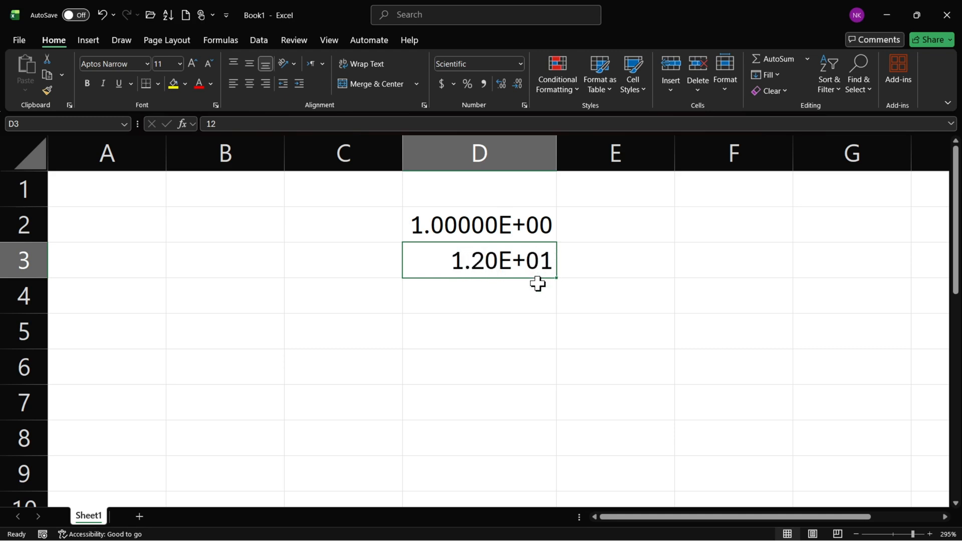
click(532, 311)
text(70)
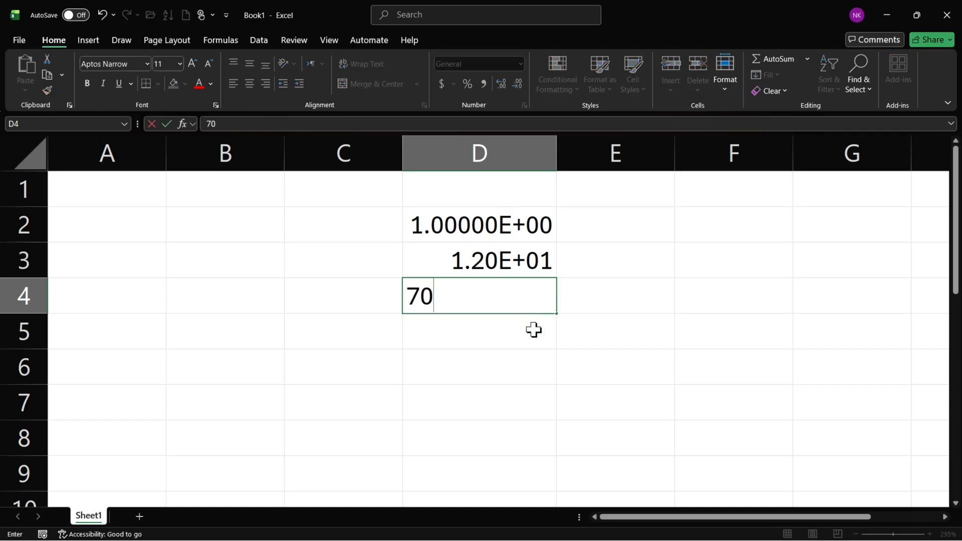
text(000000000000000)
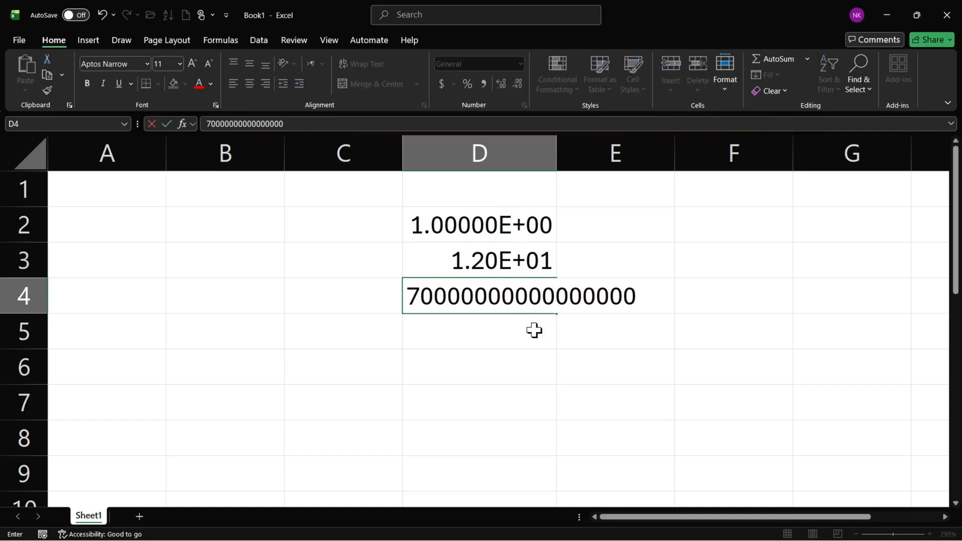
key(Return)
key(Up)
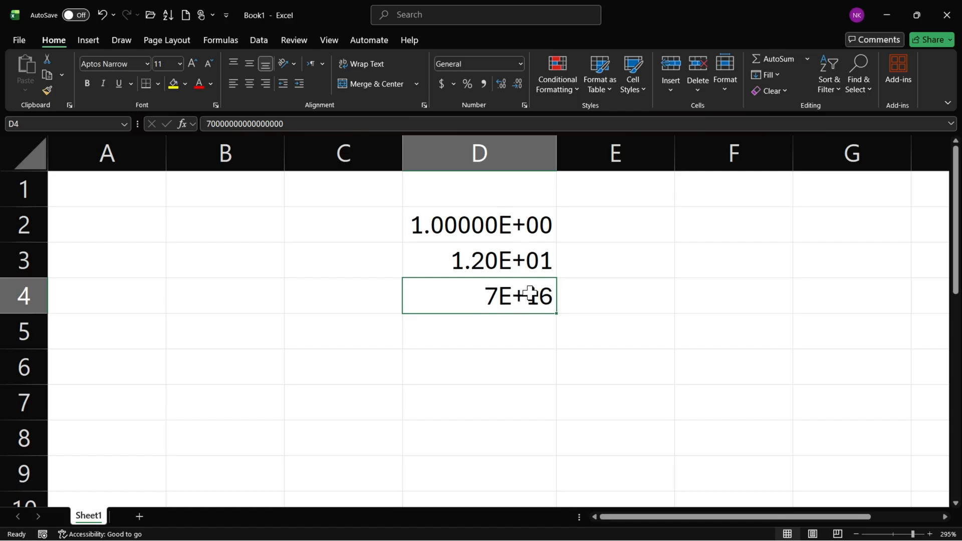
Increase the scientific display of D4 to two decimal places.
click(506, 87)
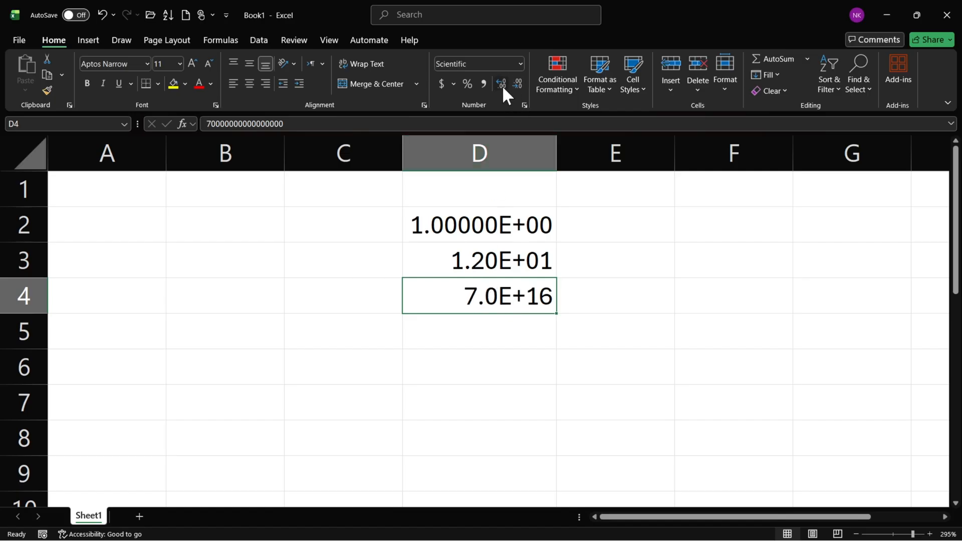
click(501, 84)
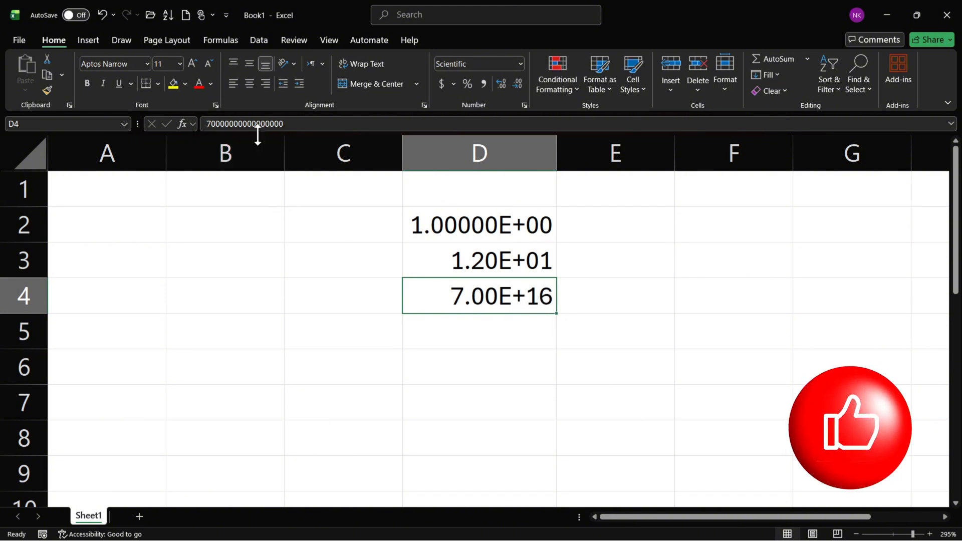
drag(507, 222, 497, 292)
click(496, 296)
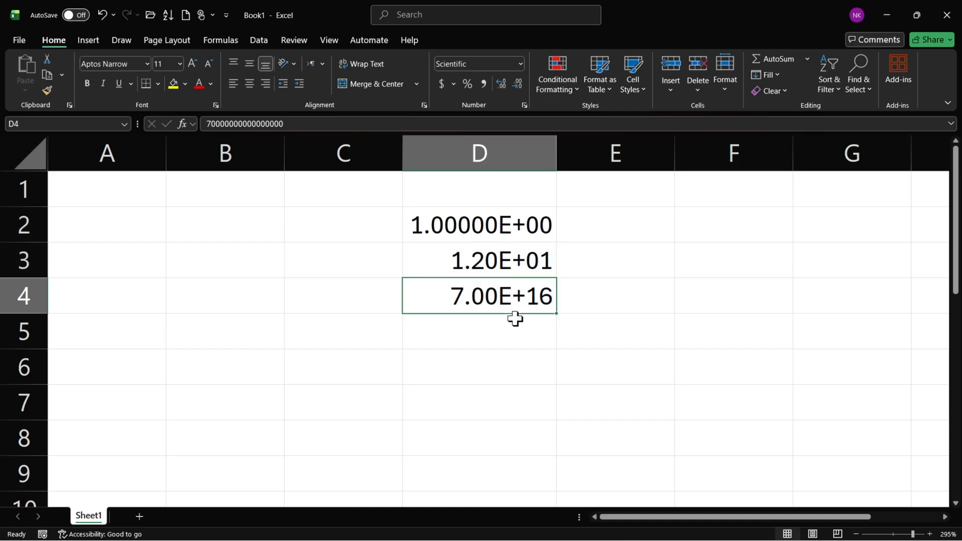
Apply the General number format to cells D2 through D4.
click(427, 226)
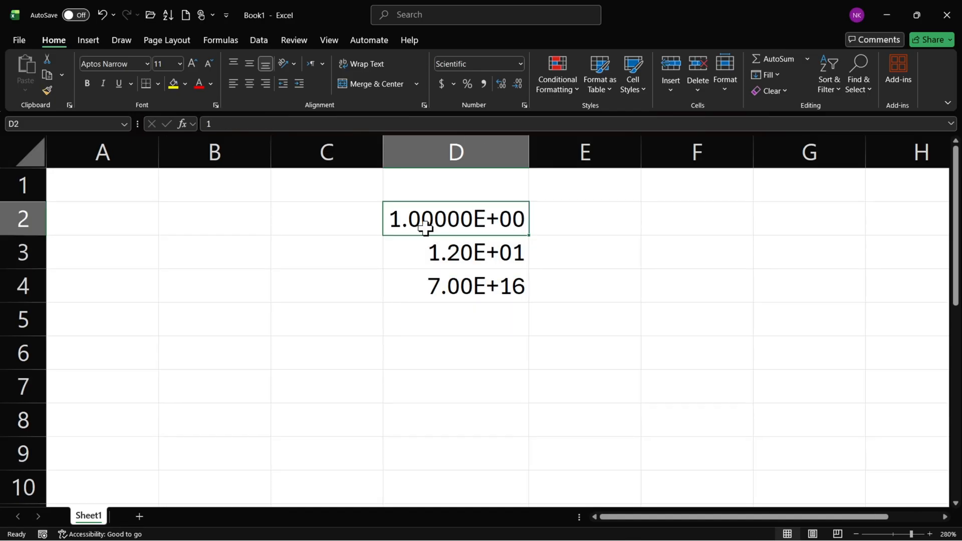
click(457, 261)
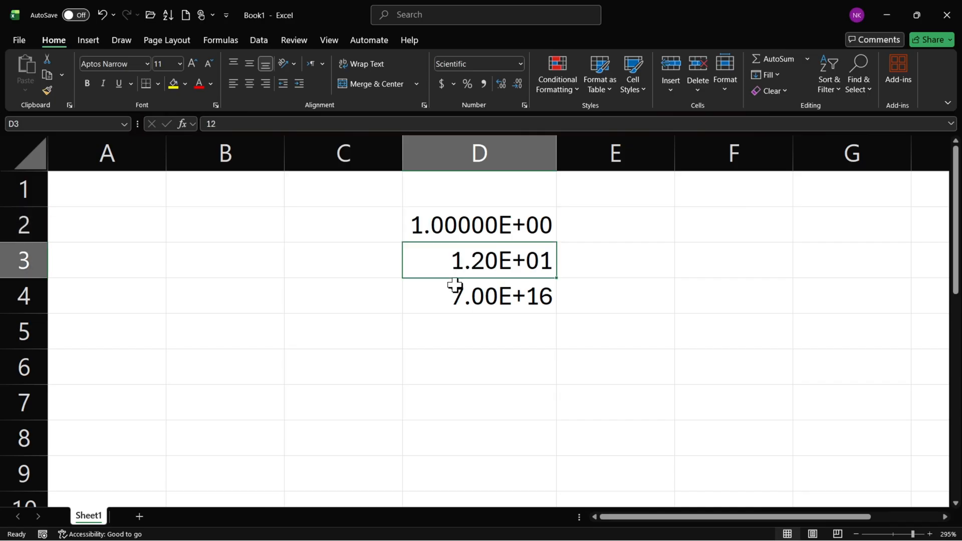
drag(488, 228, 492, 283)
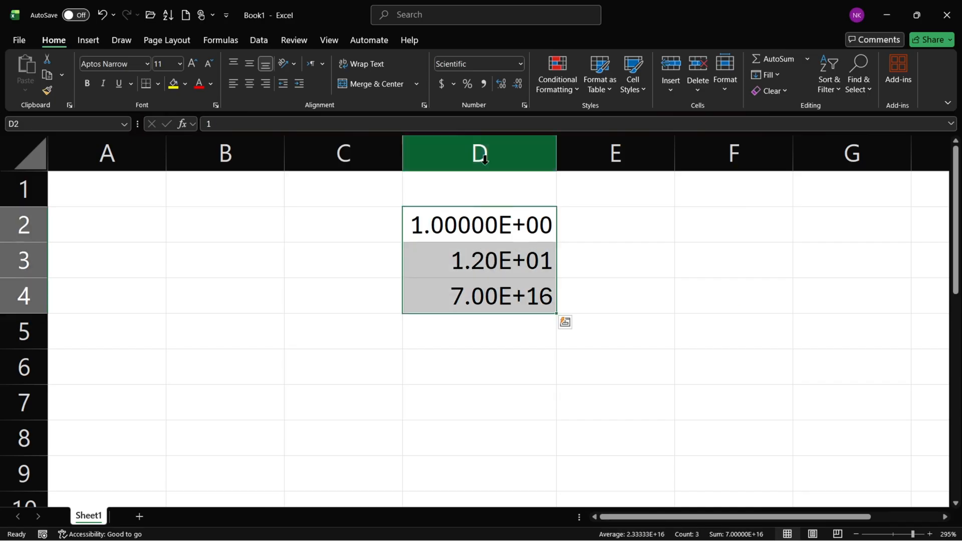
click(519, 63)
click(504, 80)
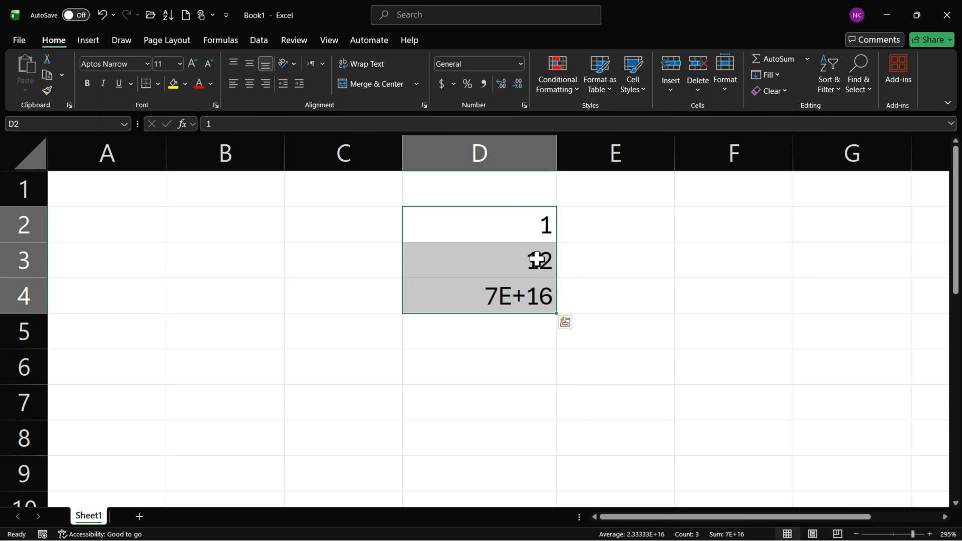
Apply the Number format to D4 and reduce it to no decimal places.
click(502, 302)
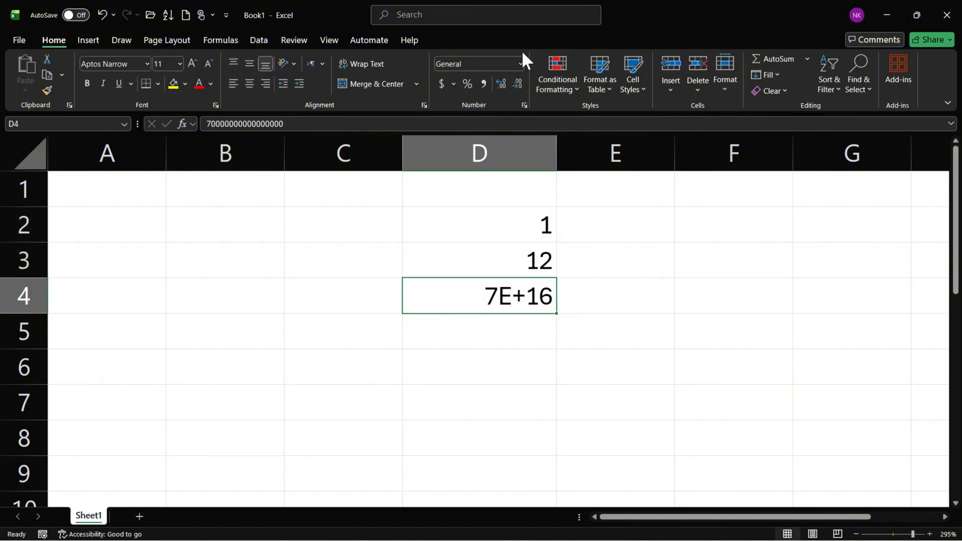
click(521, 64)
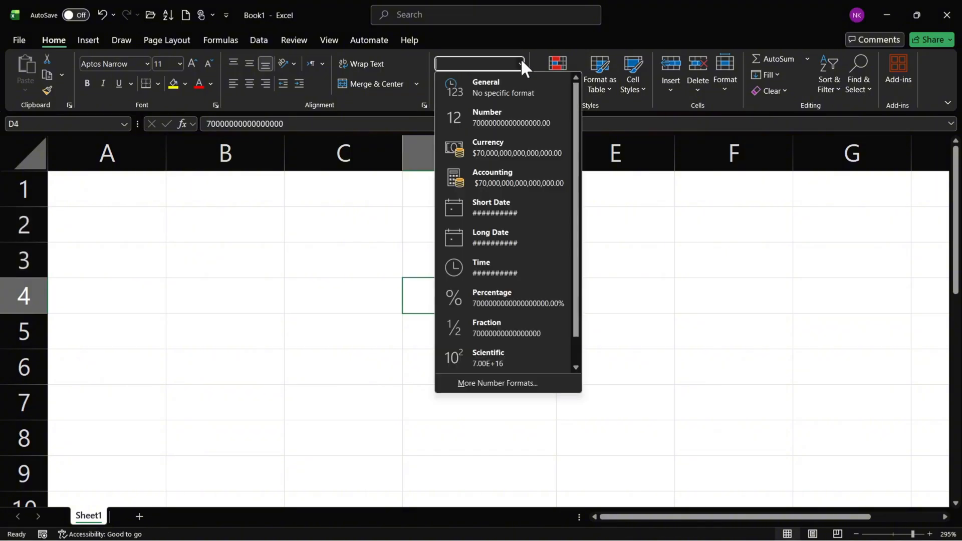
click(531, 123)
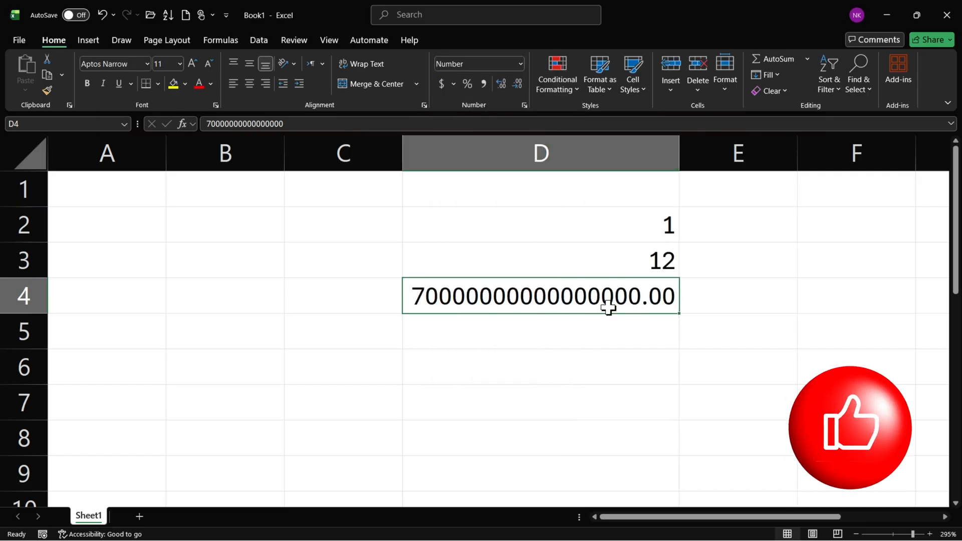
click(519, 82)
click(520, 83)
click(524, 265)
click(520, 64)
scroll(483, 351, down, 1)
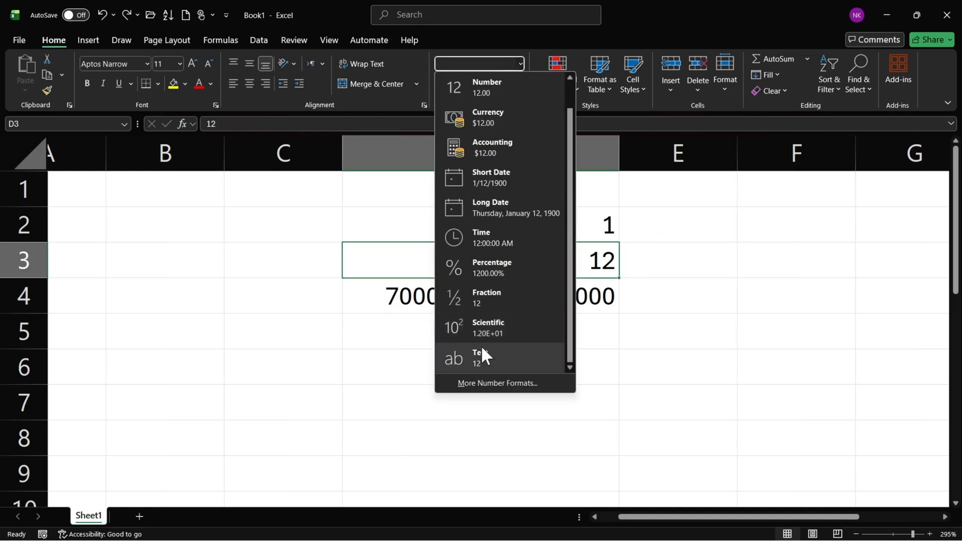
click(690, 262)
Enter 123123 in cell F3 and apply the Text number format to it.
click(754, 261)
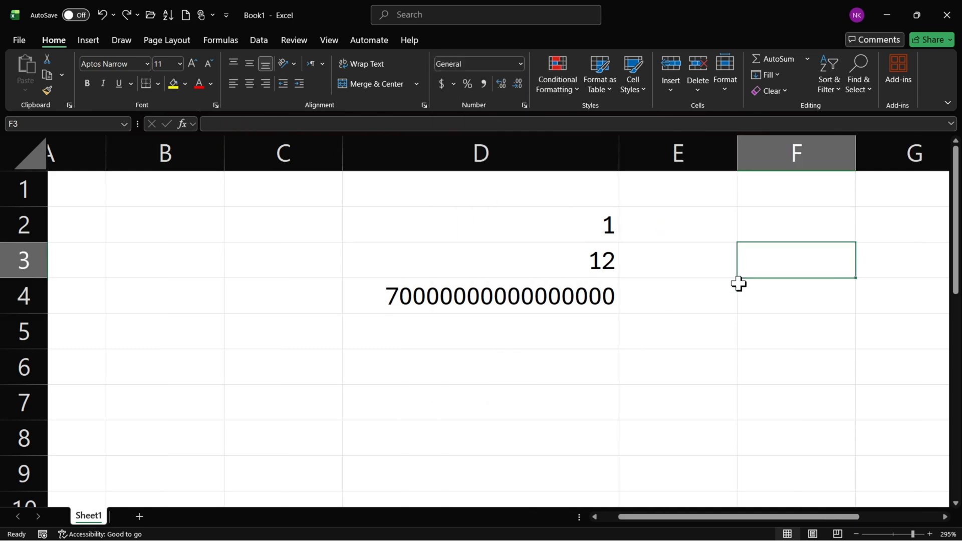
text(123123)
key(Return)
click(778, 271)
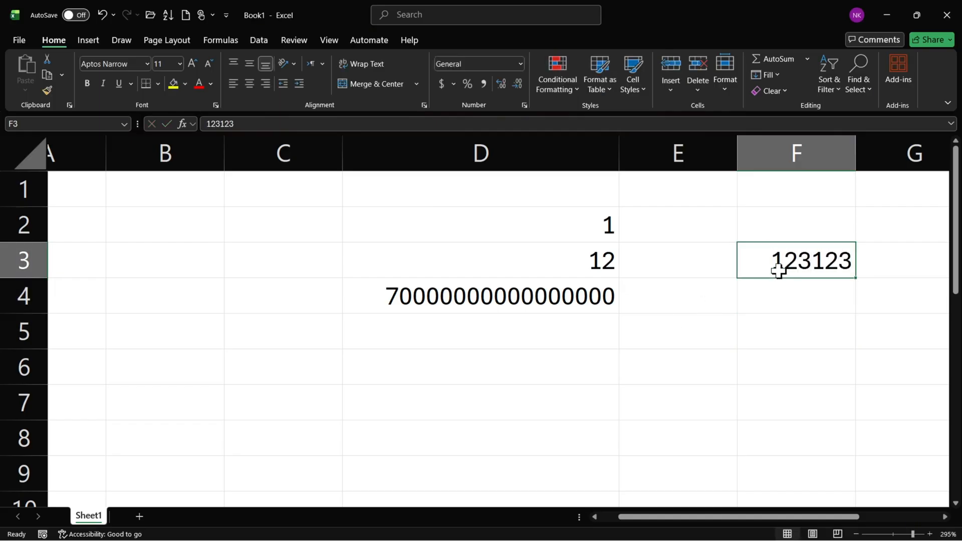
click(516, 64)
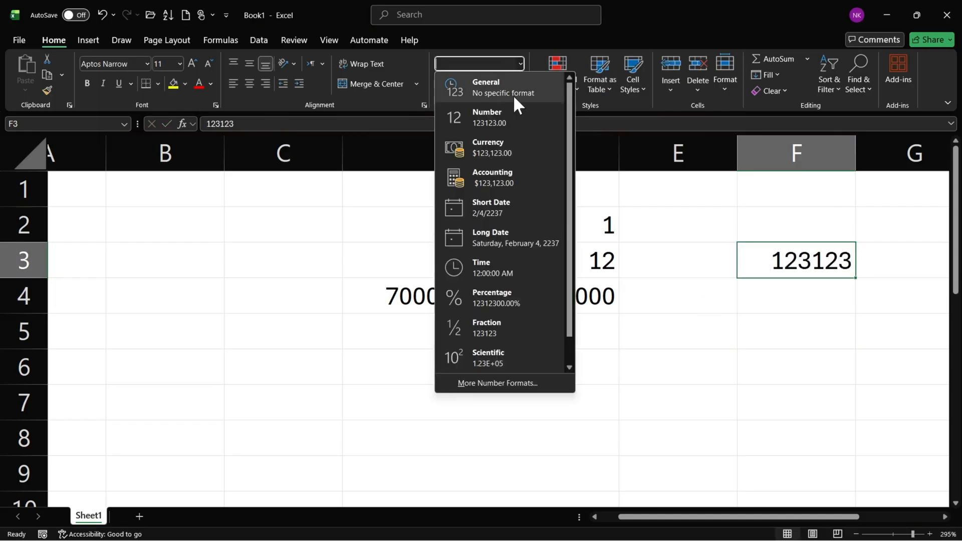
scroll(521, 310, down, 1)
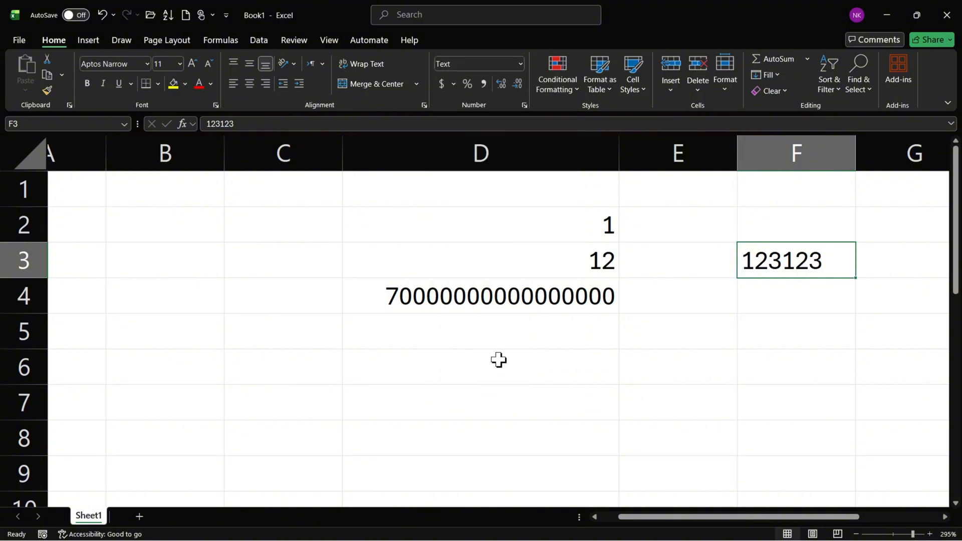
click(498, 358)
Enter a MIN formula over the range D2:D4 in cell F4.
click(762, 309)
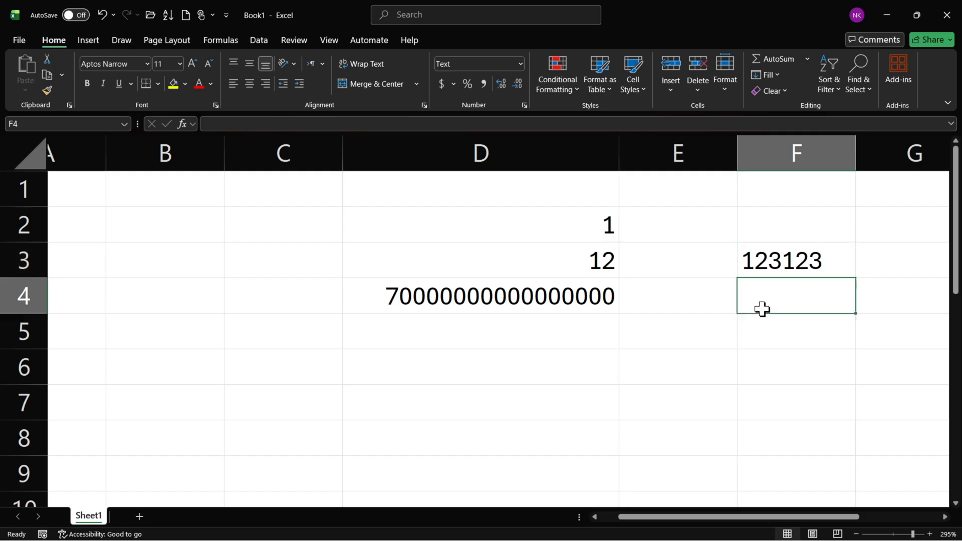
text(=)
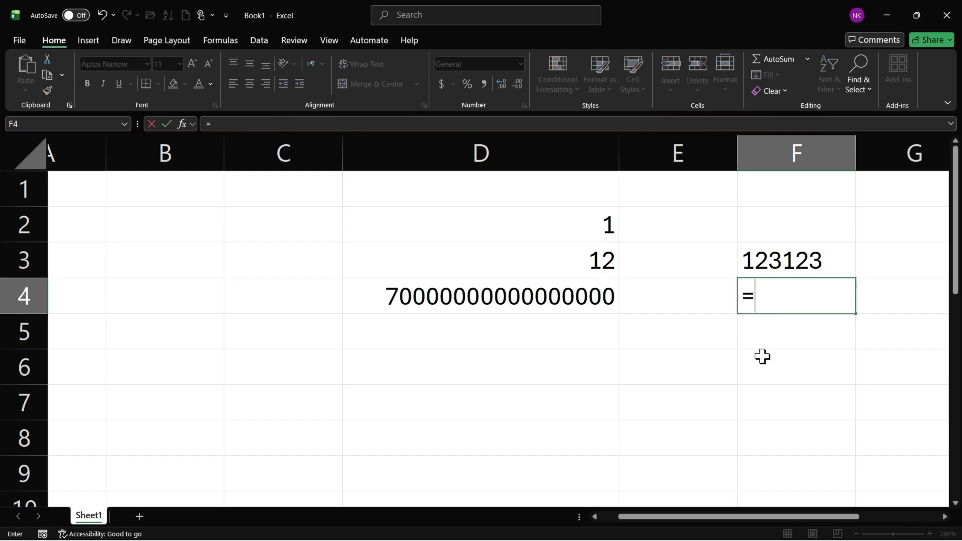
text(min)
key(Tab)
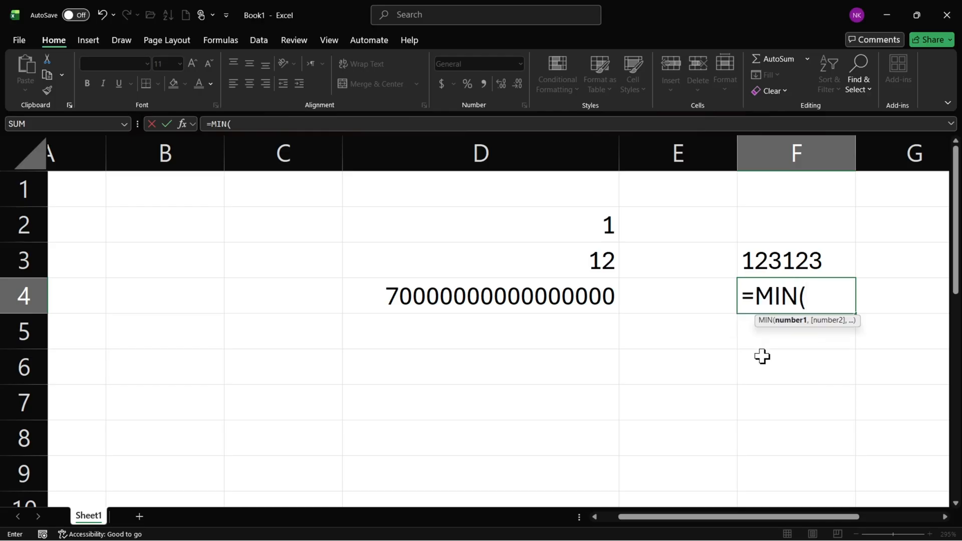
drag(571, 230, 570, 295)
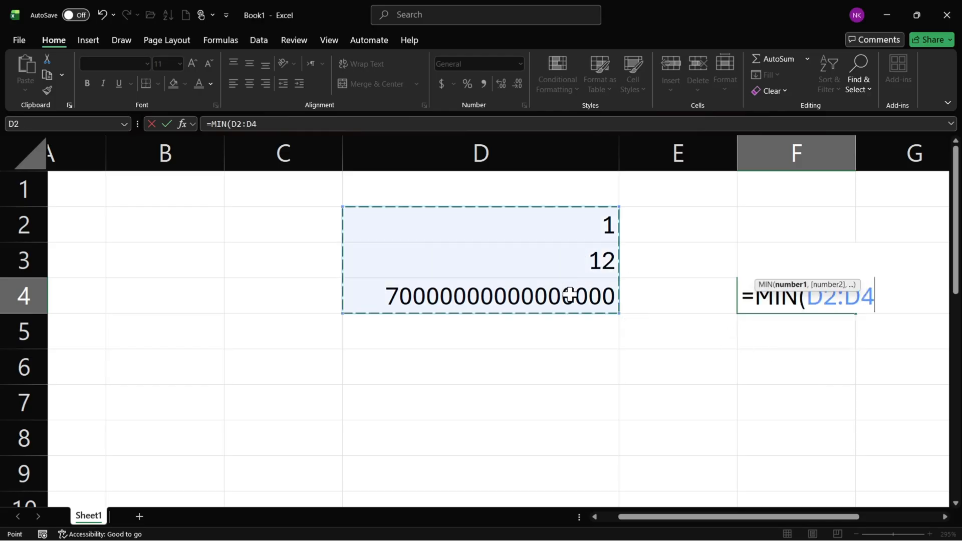
key(Return)
Change the function in the F4 formula to SUM, keeping the range D2:D4.
click(842, 302)
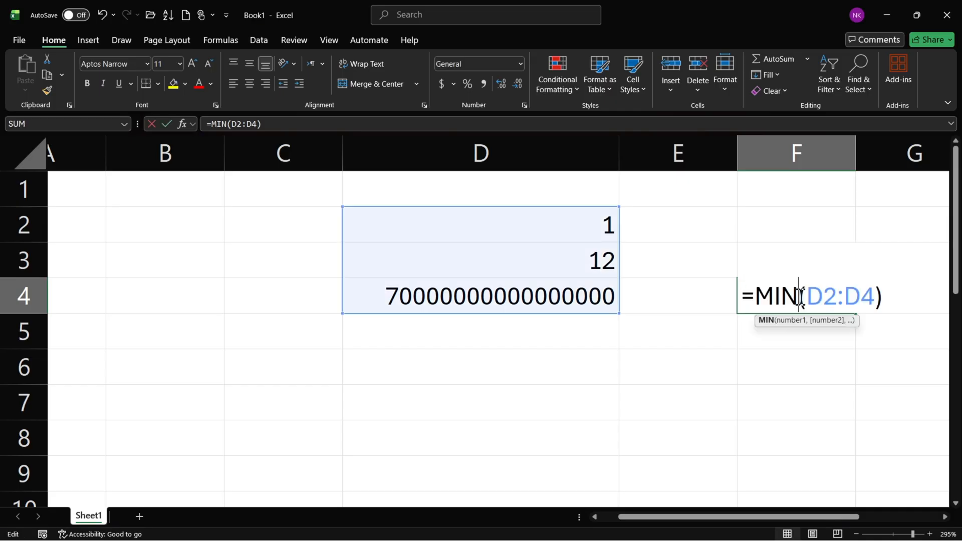
double_click(790, 296)
double_click(780, 299)
text(sum)
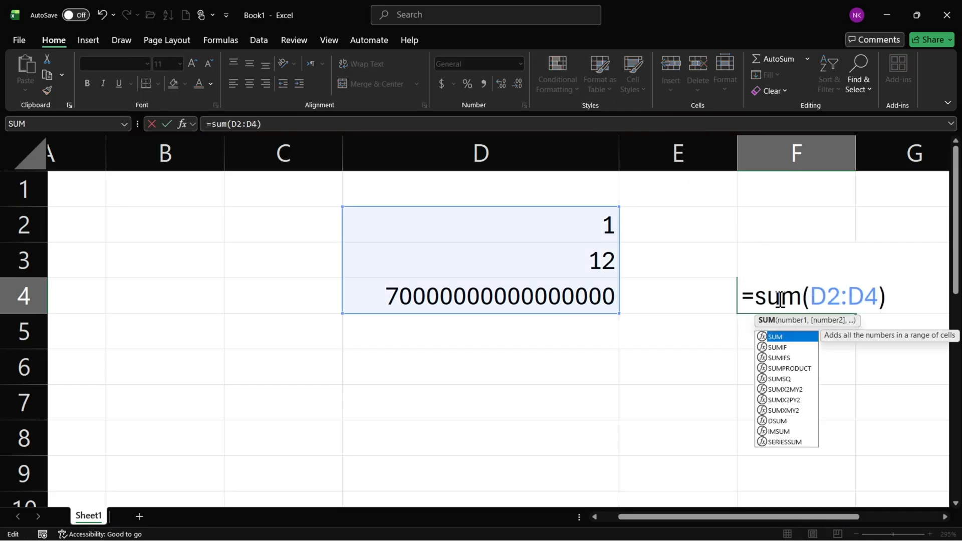
key(Return)
Apply the Number format to the SUM formula in cell F4.
click(778, 299)
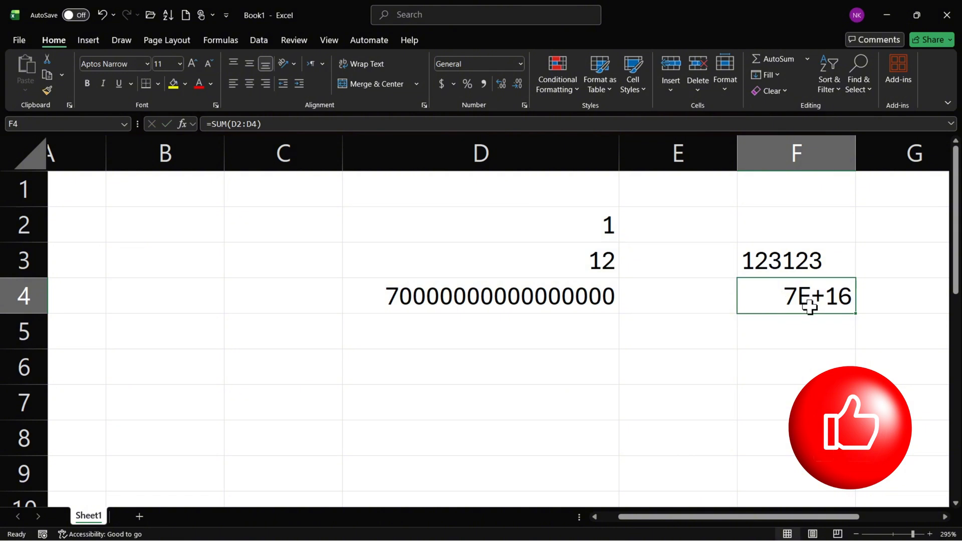
click(521, 64)
click(481, 126)
scroll(687, 301, down, 1)
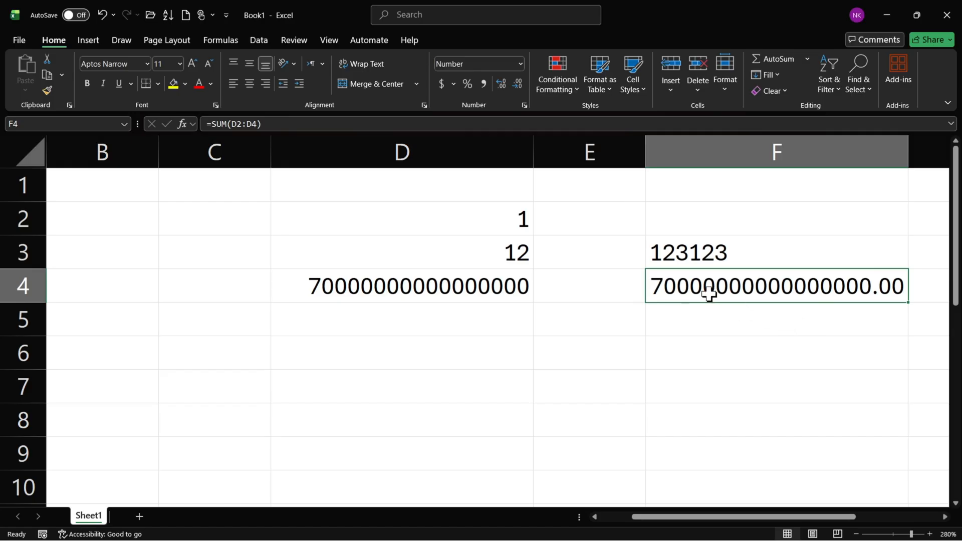
Apply the Text number format to F4 and re-enter its formula so it is stored as text.
click(521, 63)
scroll(536, 215, down, 1)
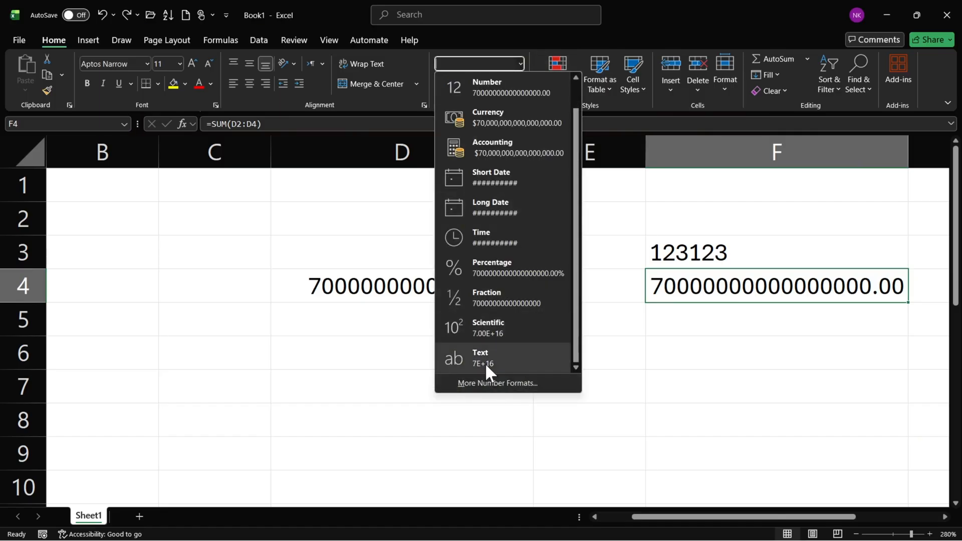
click(498, 359)
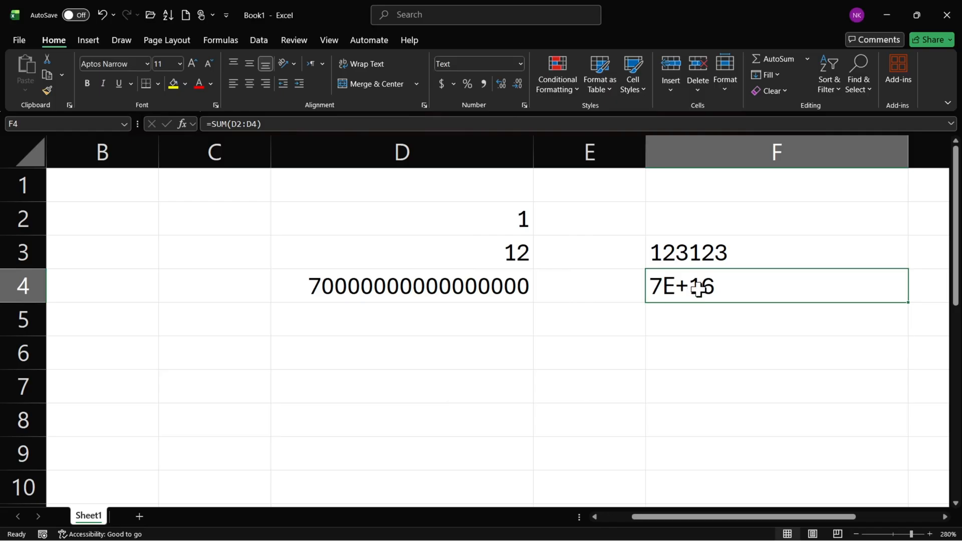
double_click(673, 287)
click(686, 353)
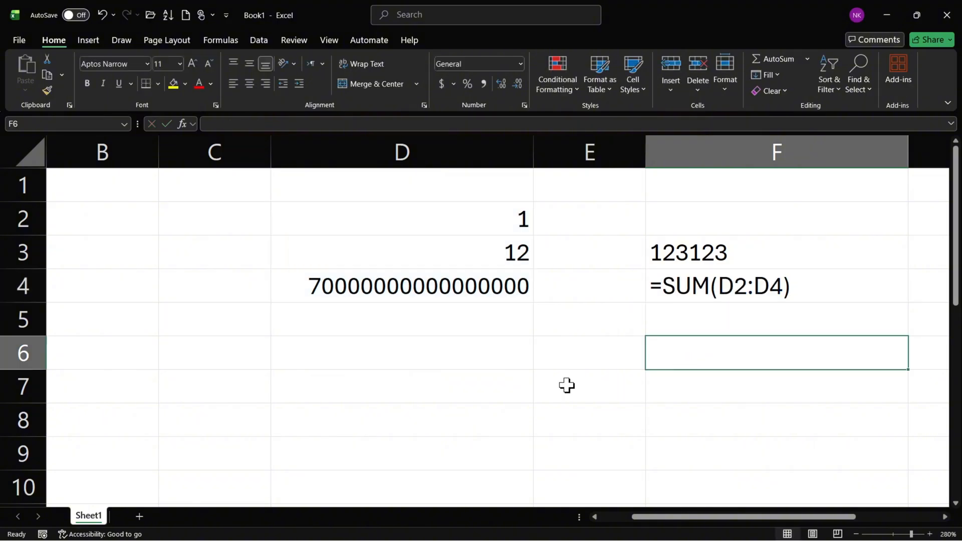
Apply the Number format to cell F4 and re-enter its SUM formula so it calculates.
click(529, 360)
click(747, 297)
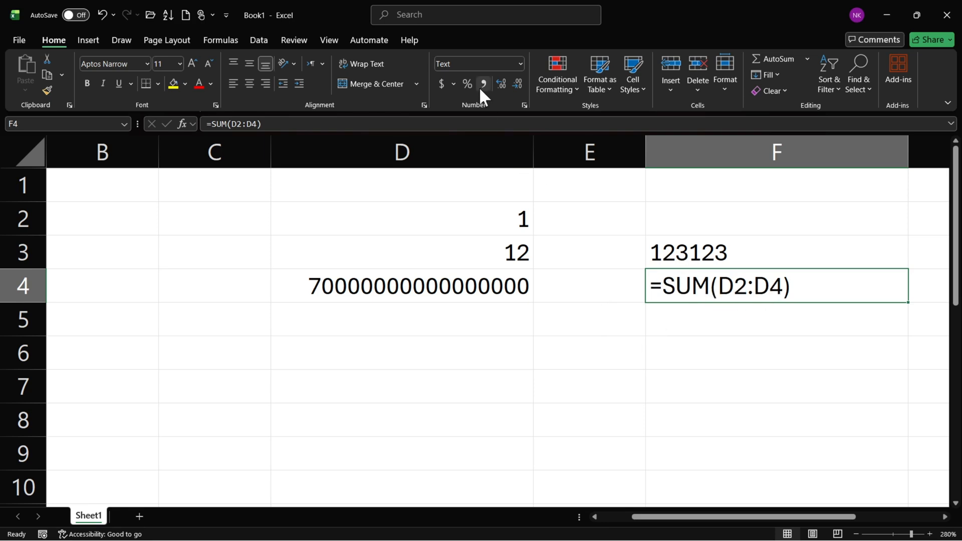
click(521, 64)
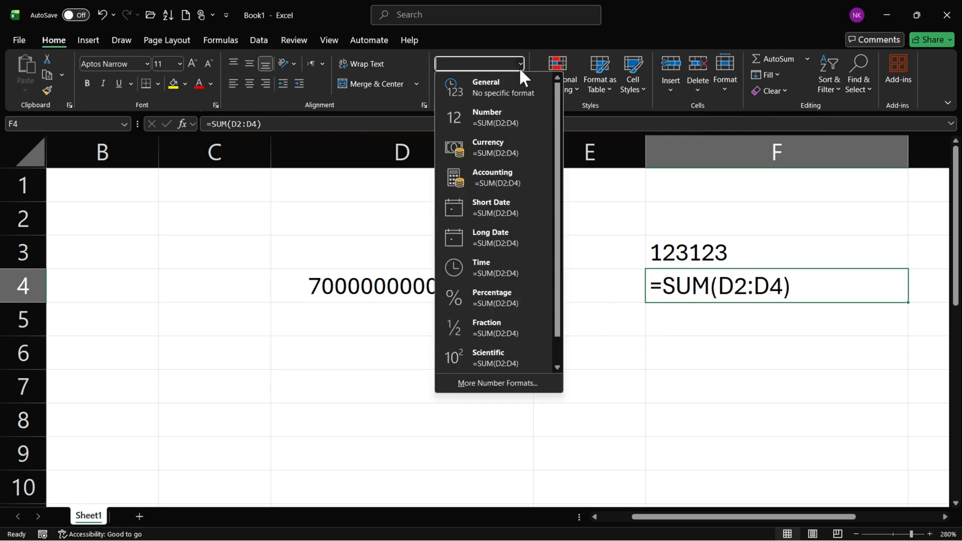
click(496, 120)
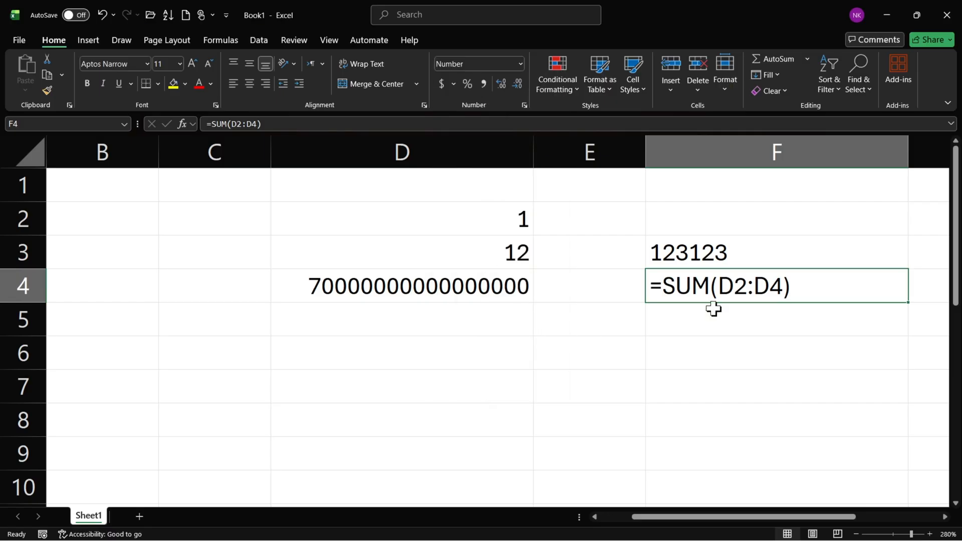
double_click(742, 286)
key(Return)
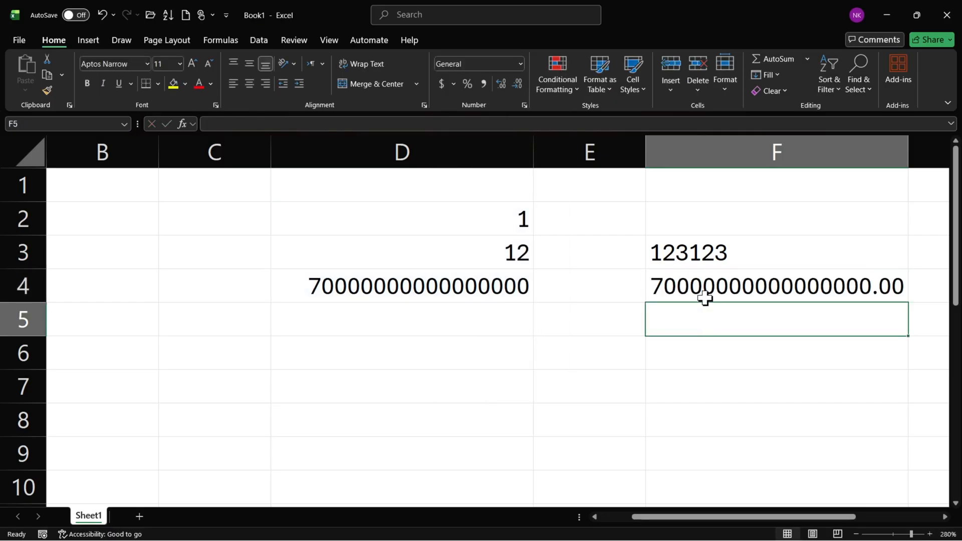
Inspect the SUM formula stored in cell F4.
click(703, 284)
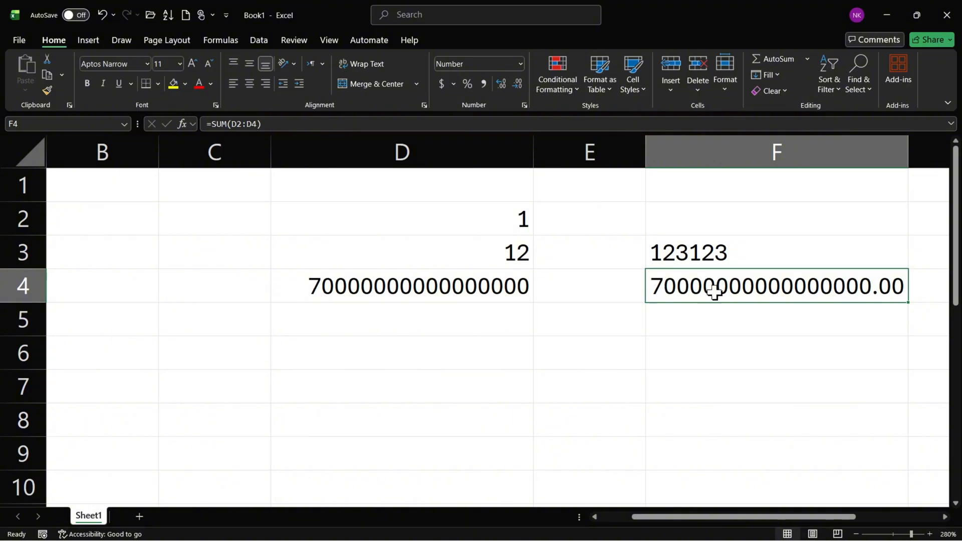
double_click(709, 292)
drag(709, 286, 792, 284)
click(674, 287)
click(792, 285)
key(Escape)
Switch cell F4 back to the Text format and check its formula in the cell.
click(522, 63)
scroll(520, 150, down, 1)
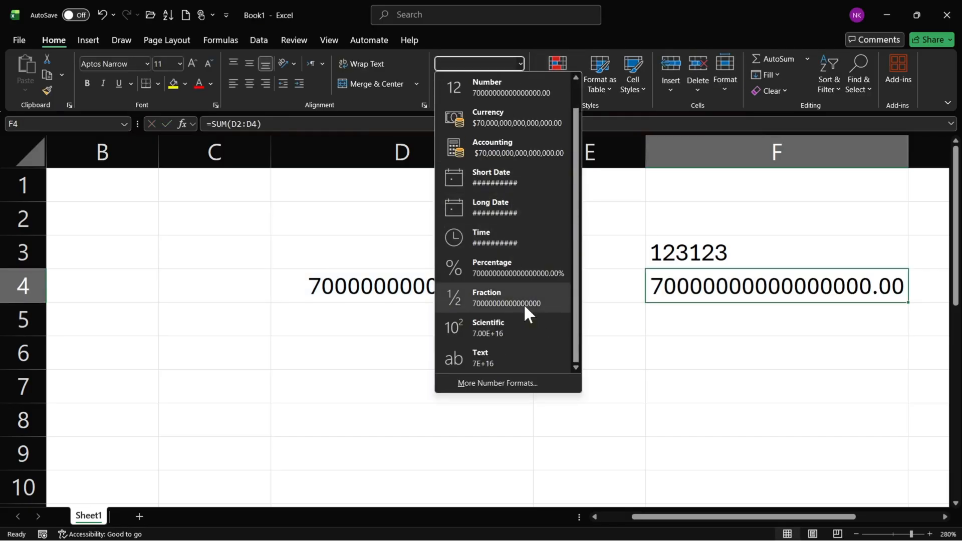
click(509, 357)
double_click(678, 296)
click(635, 326)
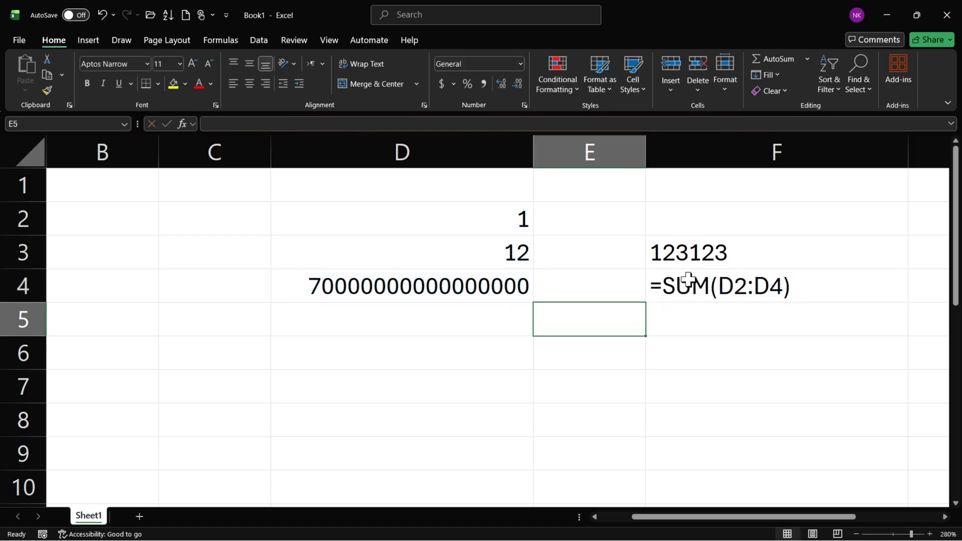
click(709, 289)
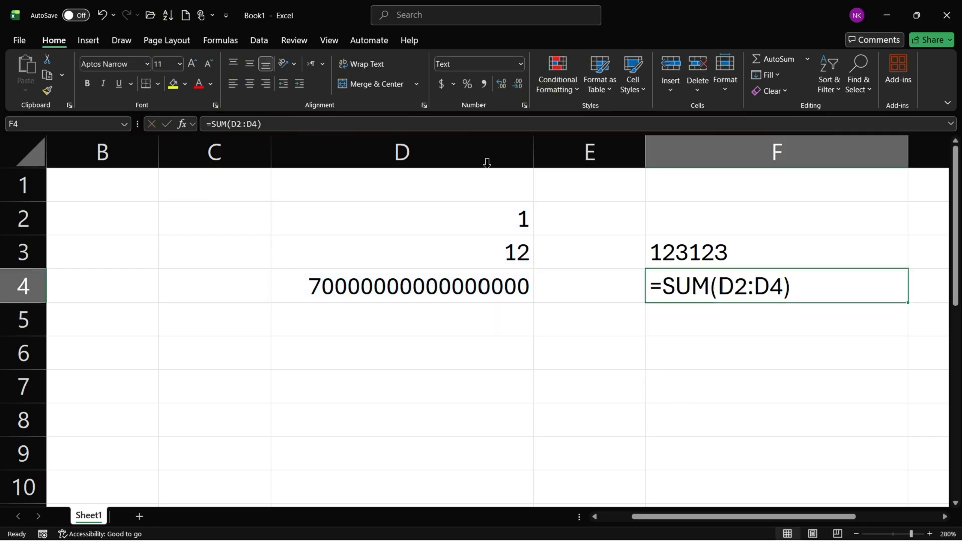
click(521, 253)
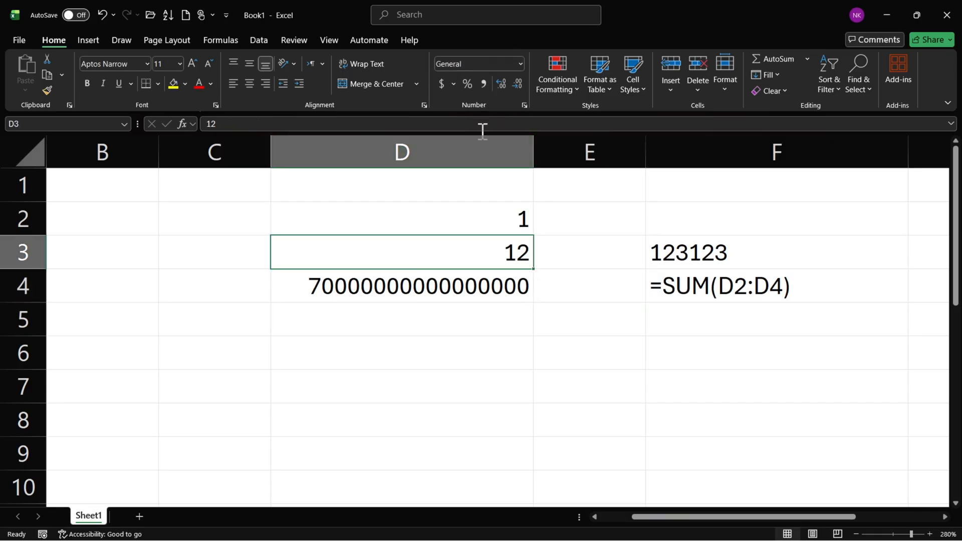
click(519, 63)
scroll(486, 130, down, 1)
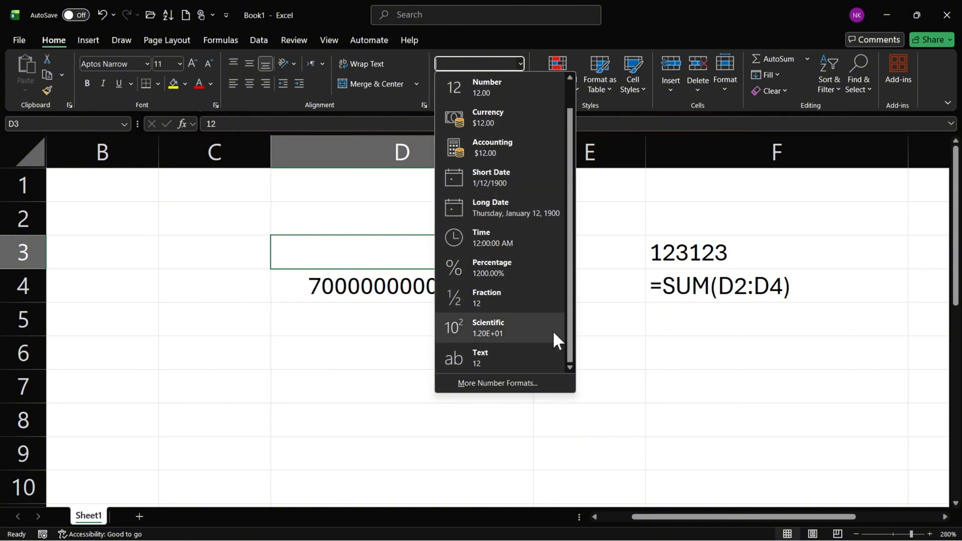
key(Escape)
Enter the number 12 in cell D5 below the existing values.
click(415, 346)
click(403, 327)
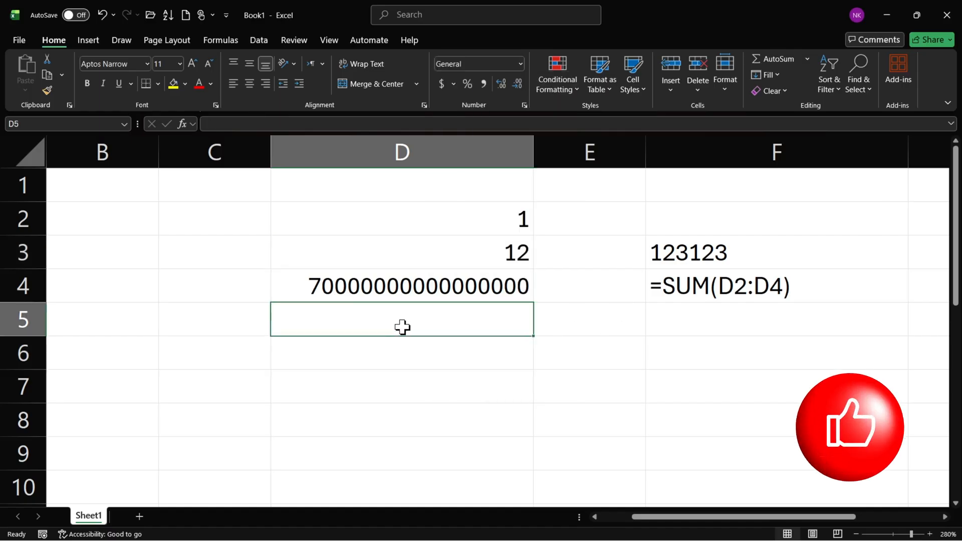
text(12)
key(Return)
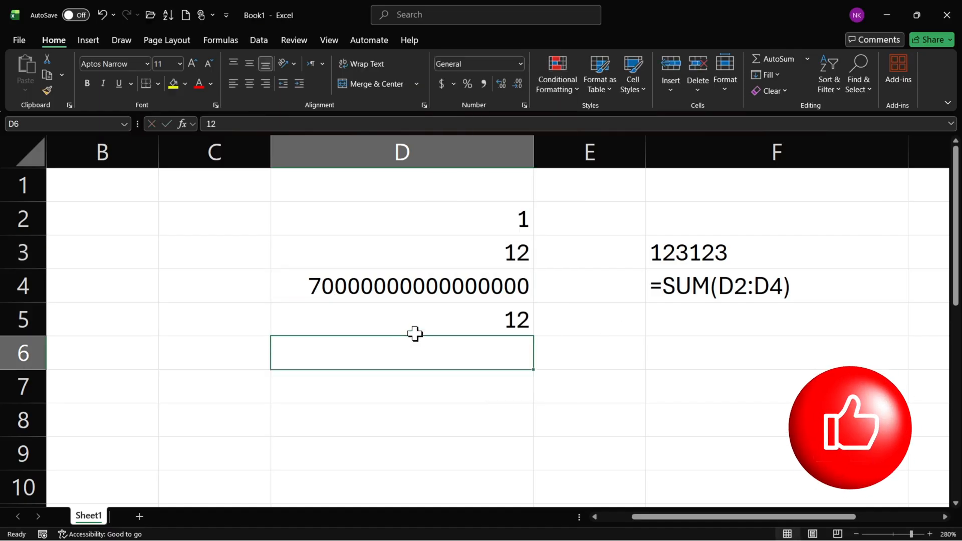
Apply Comma Style to the value in cell D5.
click(443, 319)
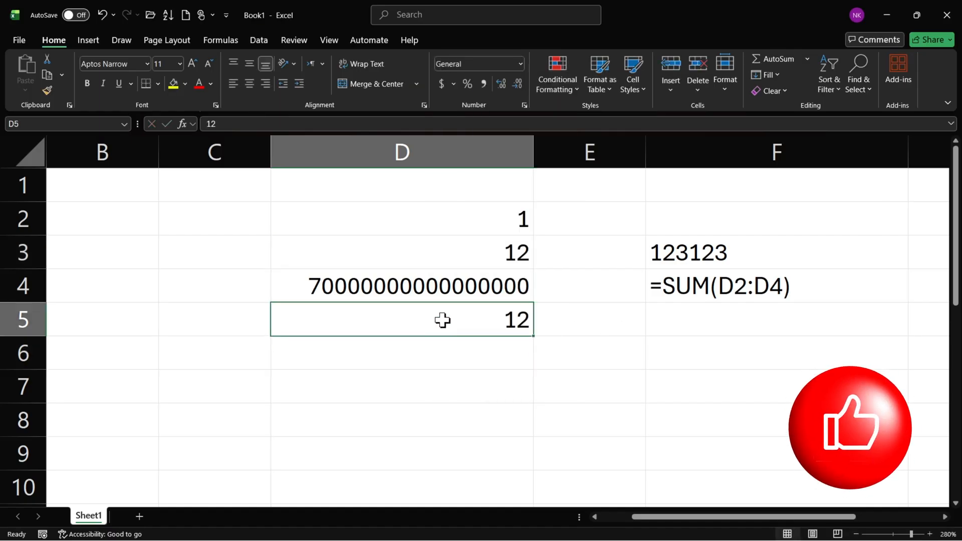
click(483, 85)
click(457, 414)
click(462, 318)
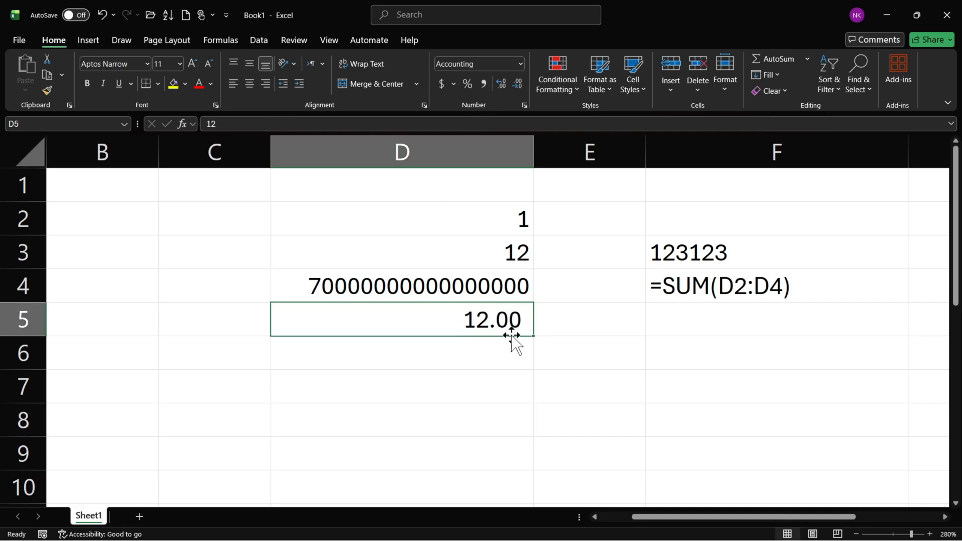
Change the value in cell D5 to 1112, keeping its comma formatting.
double_click(479, 316)
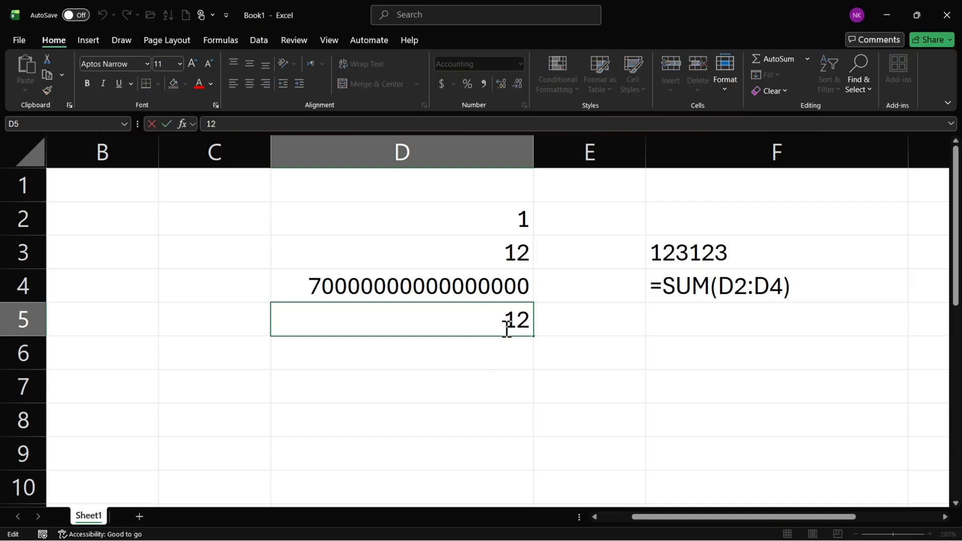
text(11)
key(Return)
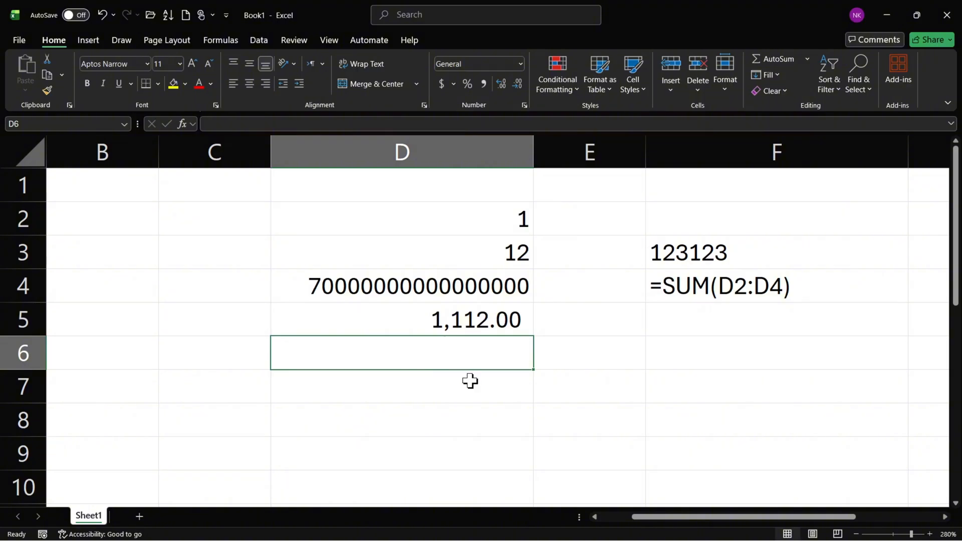
click(449, 332)
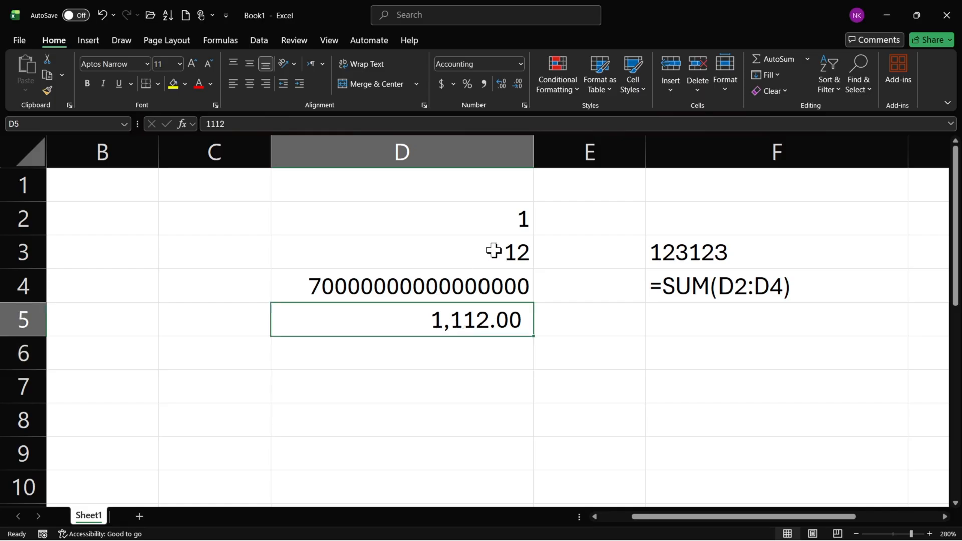
Delete columns B through F to clear the sample data from the sheet.
click(499, 221)
key(ctrl+shift+Down)
click(500, 259)
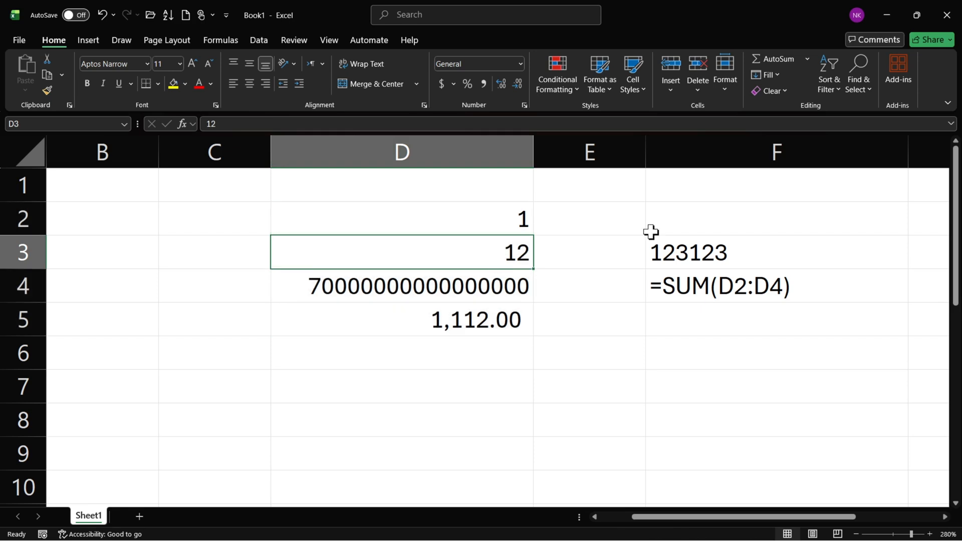
drag(812, 146, 93, 204)
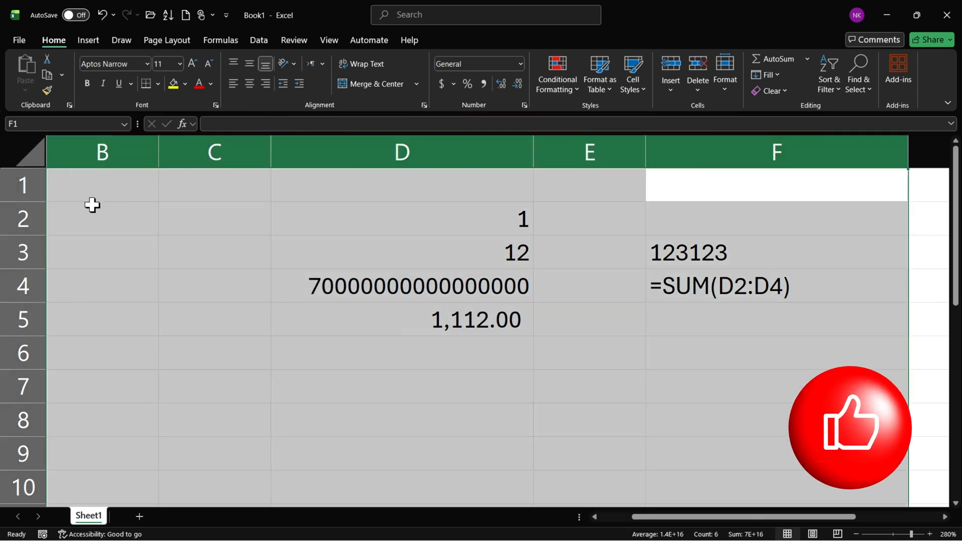
key(ctrl+minus)
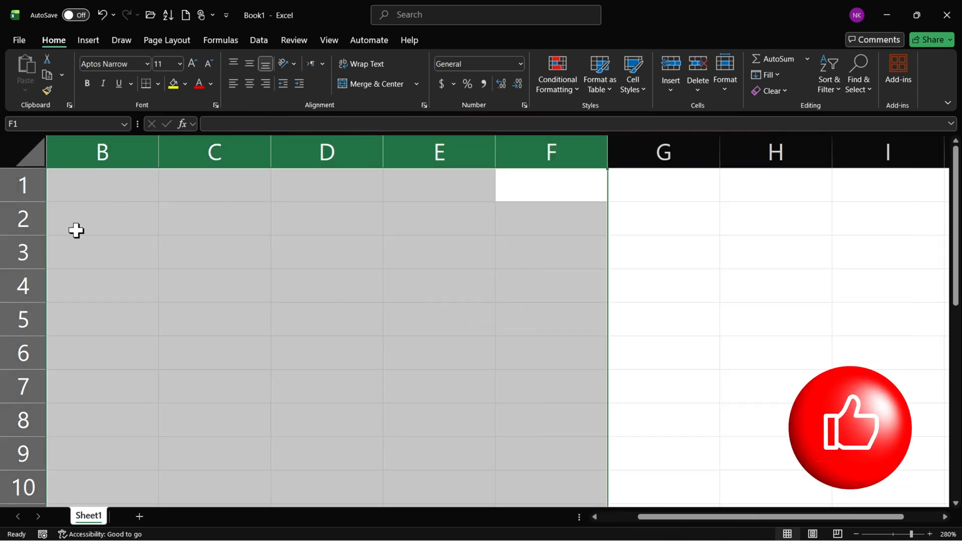
click(102, 300)
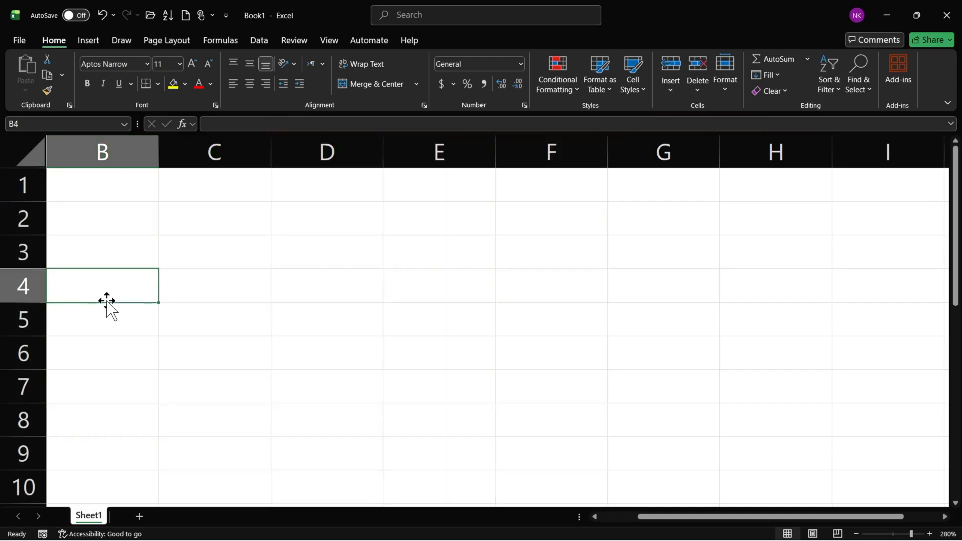
click(415, 197)
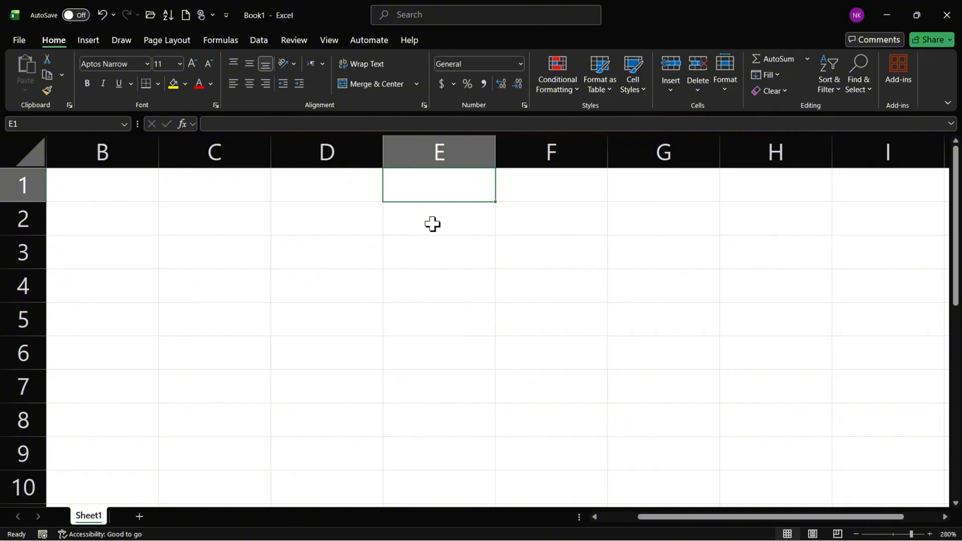
click(449, 146)
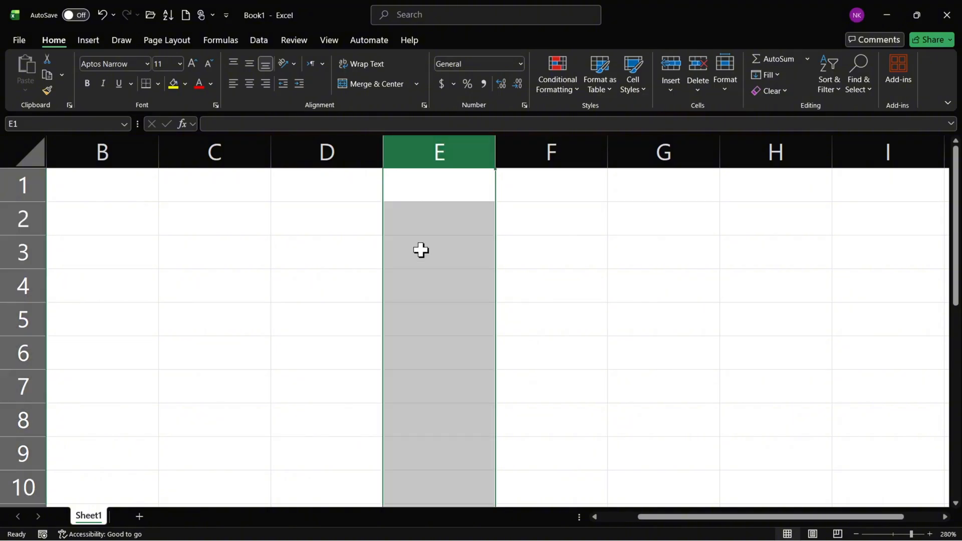
click(524, 106)
click(213, 272)
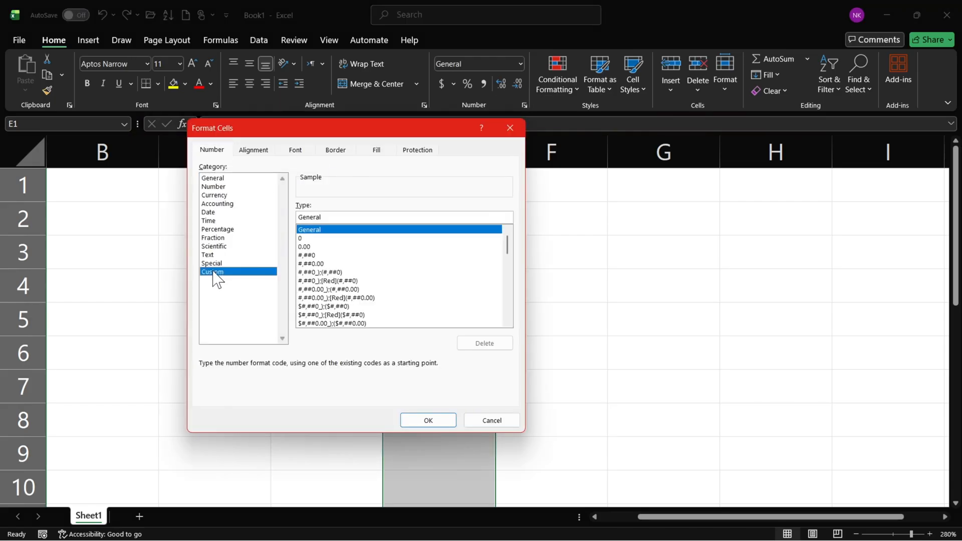
drag(348, 218, 258, 216)
drag(321, 128, 165, 141)
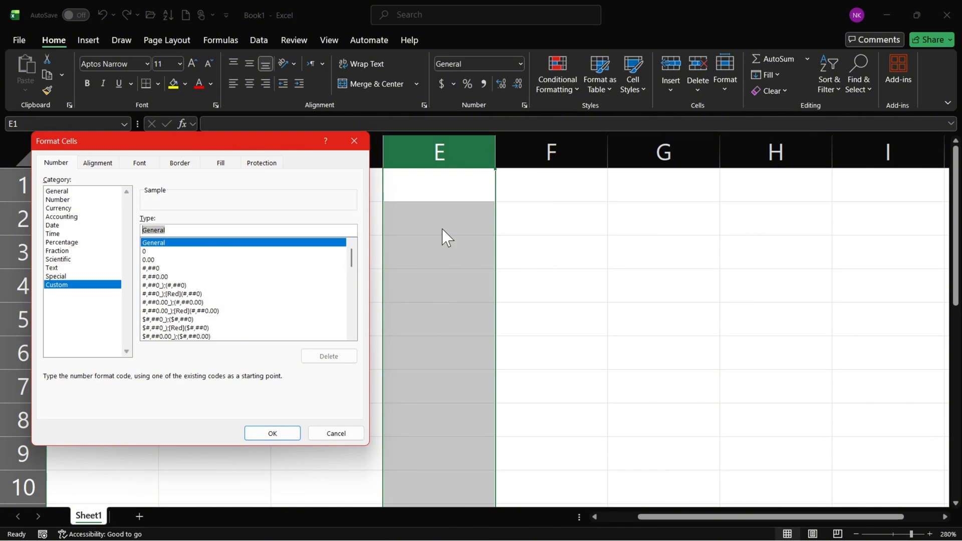
drag(221, 145, 727, 149)
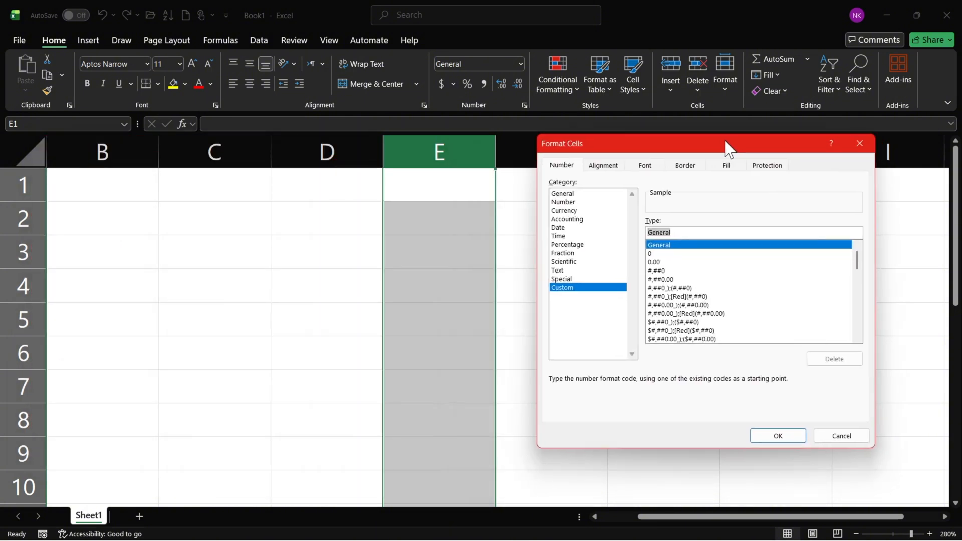
click(563, 290)
drag(700, 232, 644, 232)
key(BackSpace)
click(859, 144)
click(640, 219)
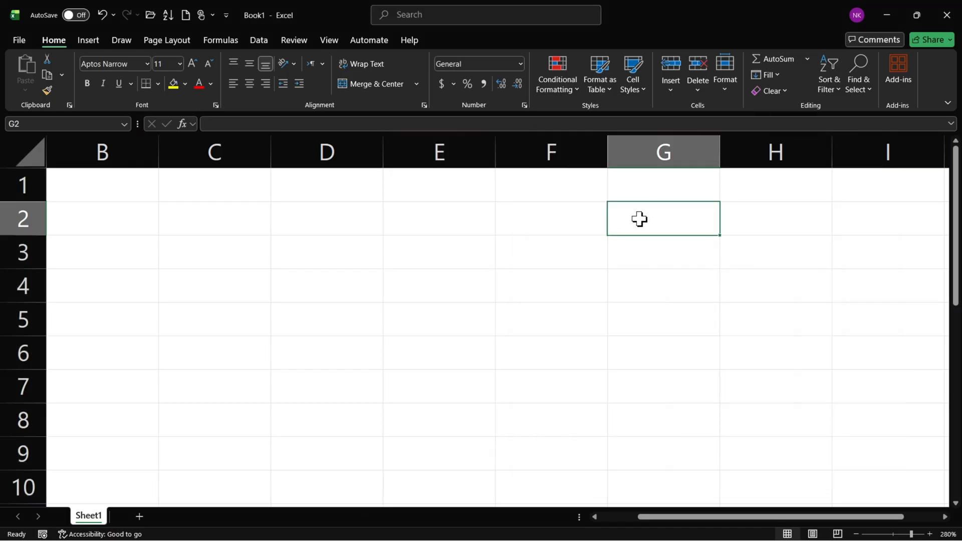
Enter a sample phone number with a leading plus sign and country code in cell E1.
click(434, 193)
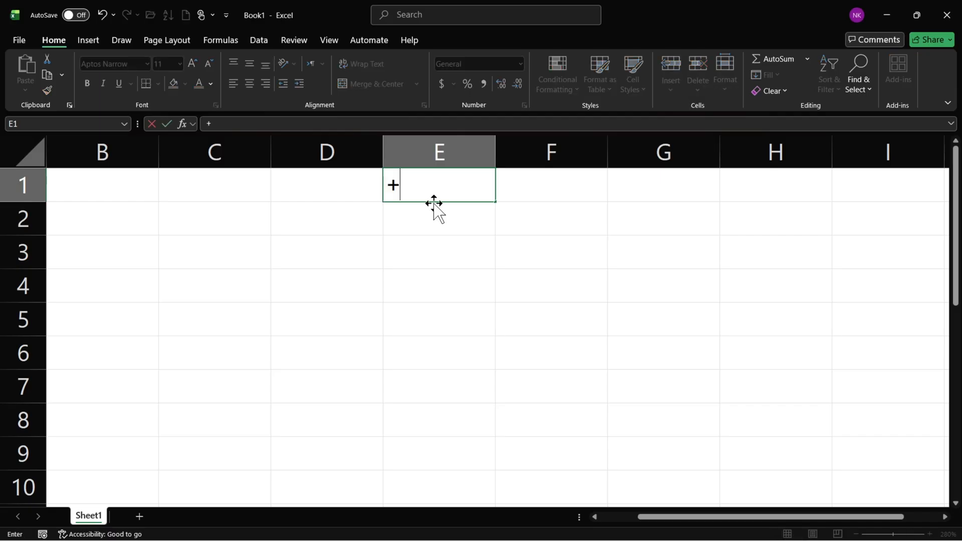
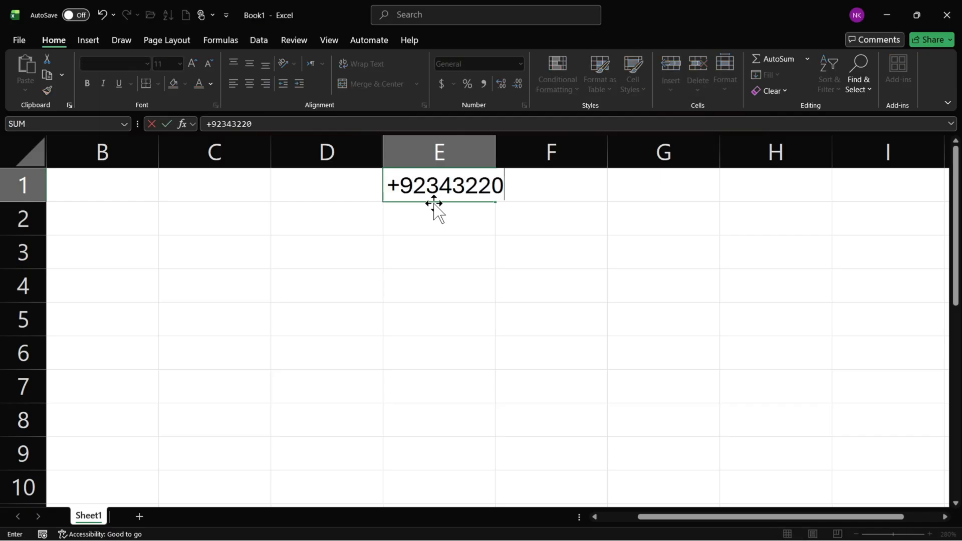
key(Return)
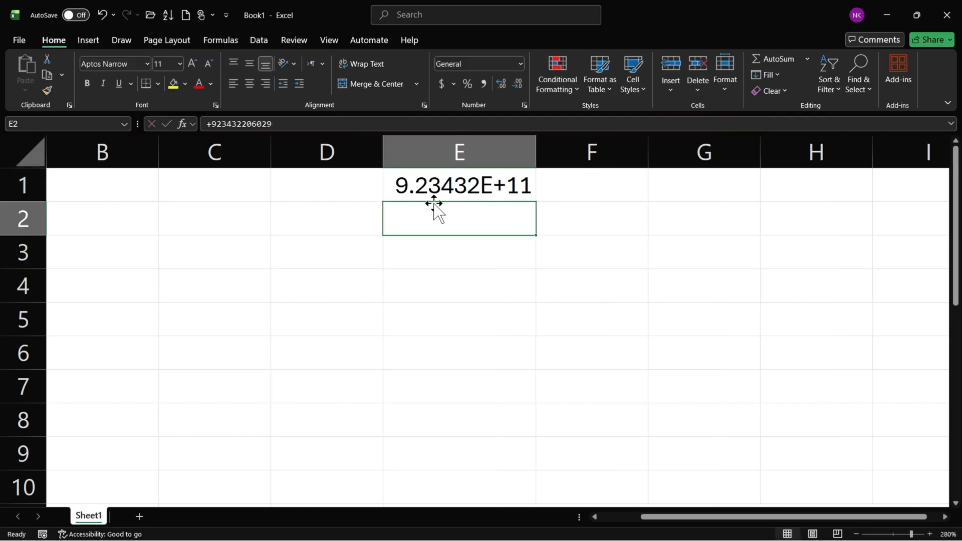
Apply the Number format to the phone number in E1 and widen column E slightly.
click(461, 189)
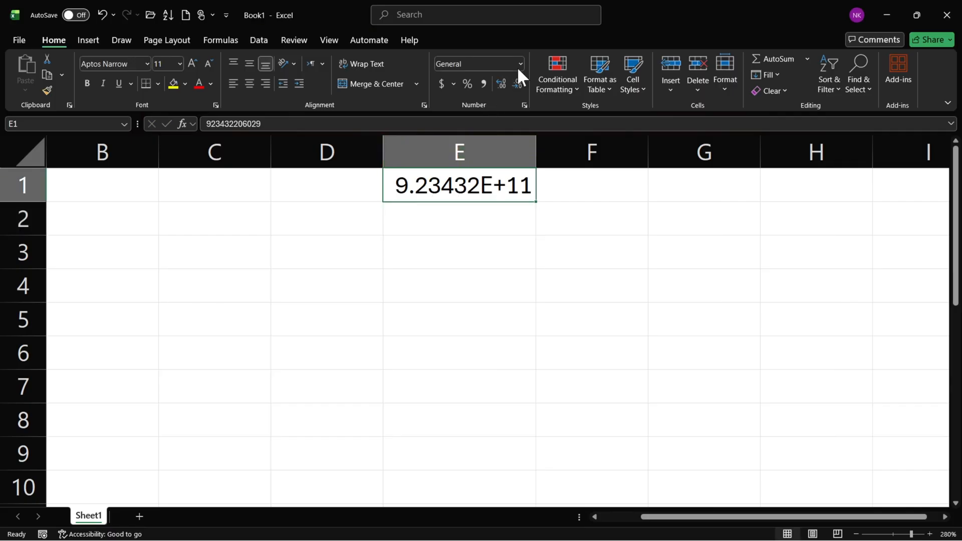
click(520, 64)
click(497, 110)
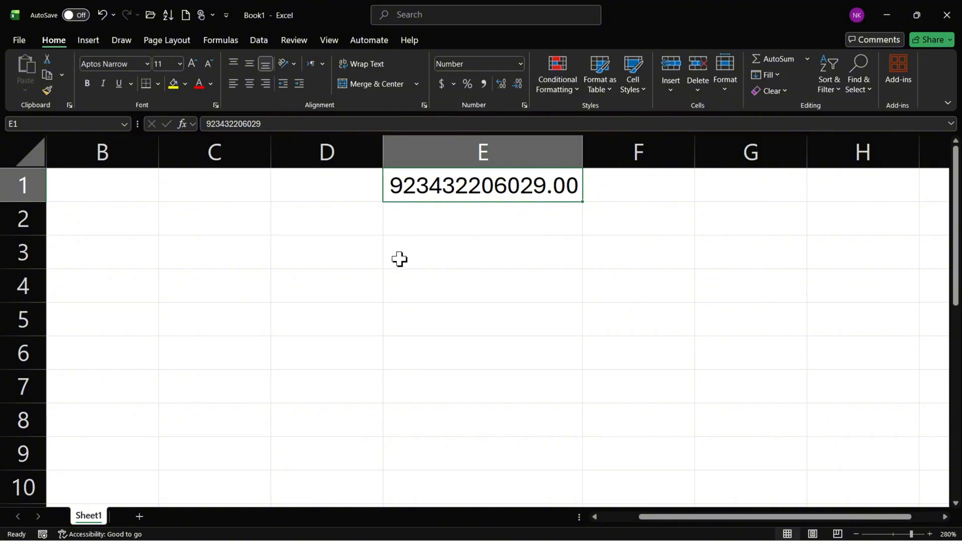
drag(582, 152, 611, 152)
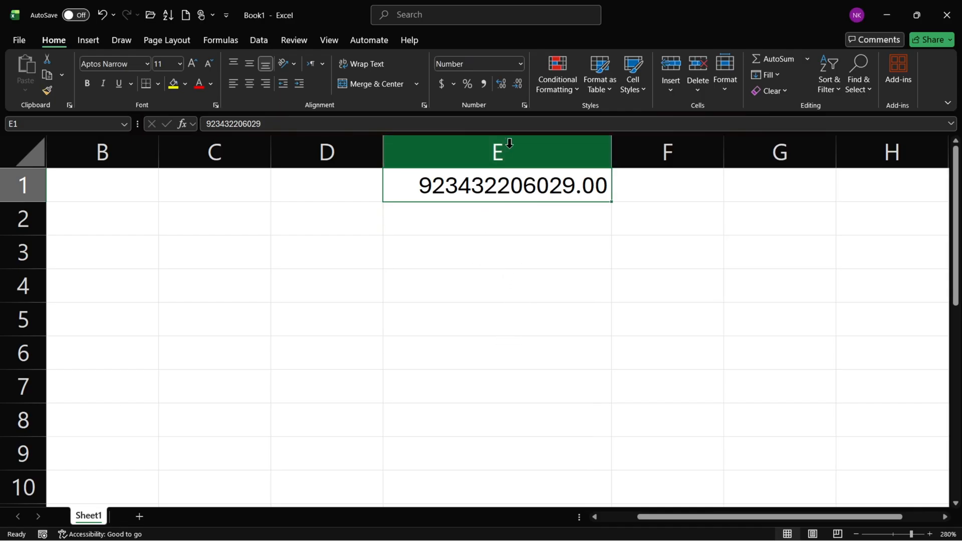
Apply the custom number format (+92) ### ####### to column E and widen the column to fit the phone number.
click(481, 151)
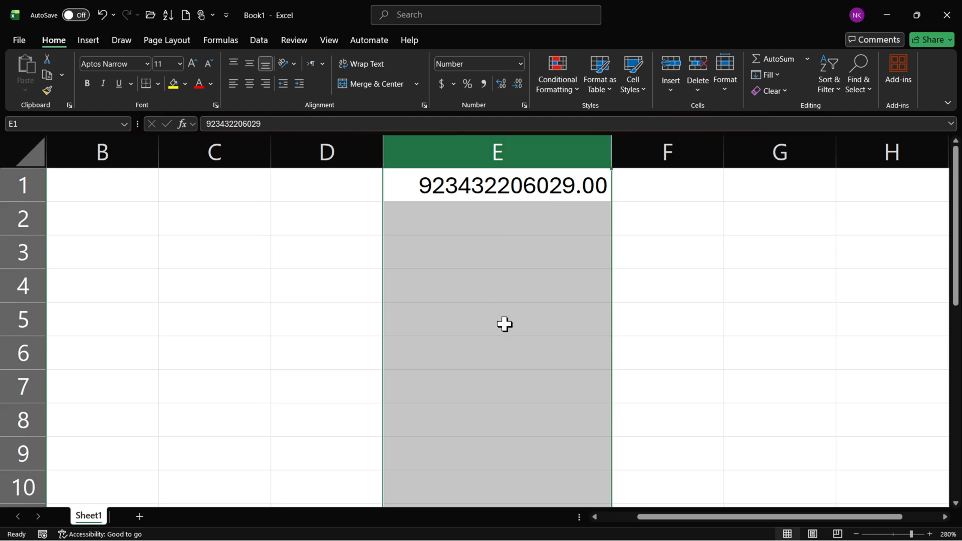
click(524, 105)
click(566, 287)
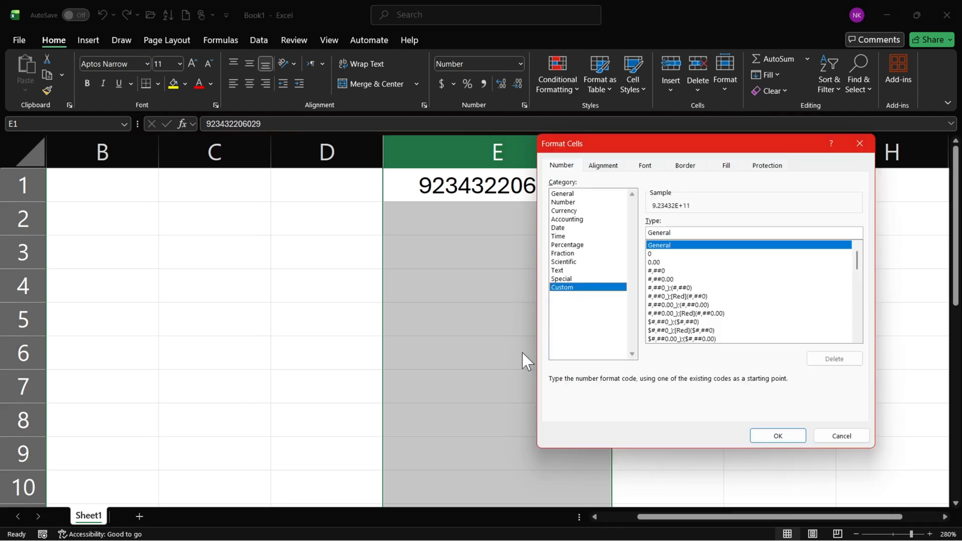
double_click(685, 234)
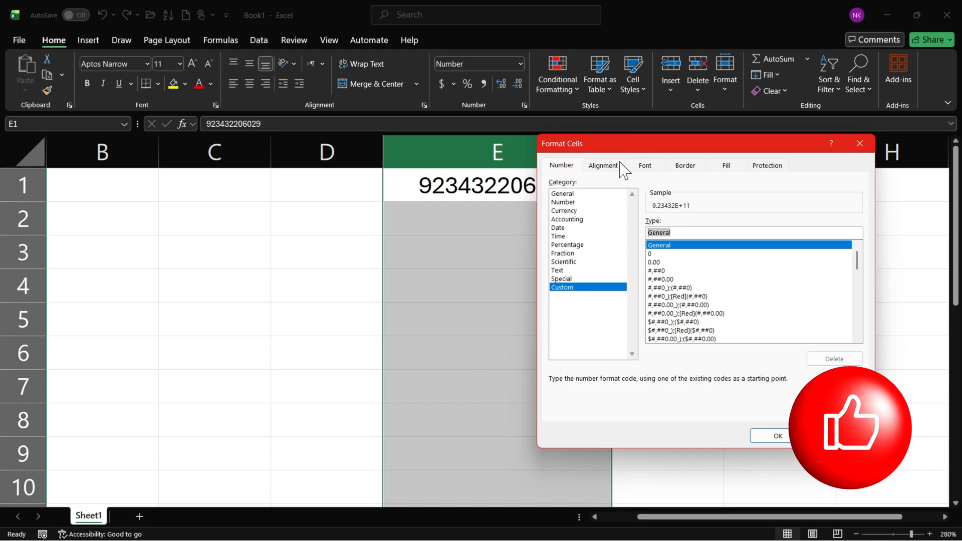
drag(619, 150, 663, 135)
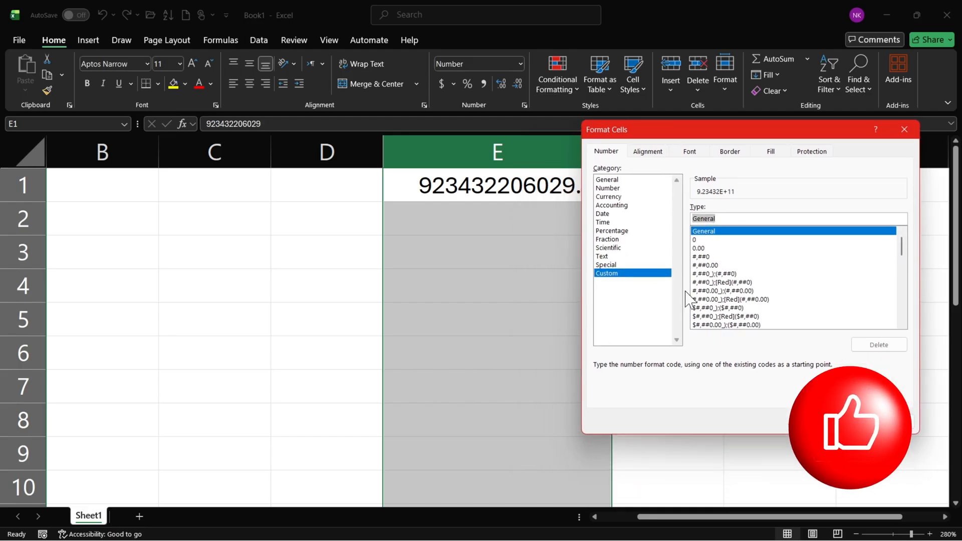
text(+92)
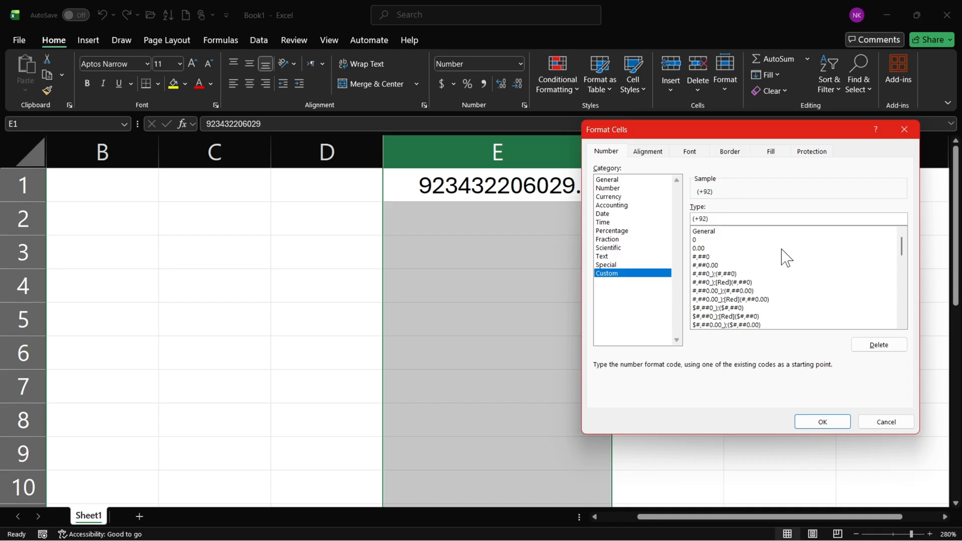
text(### #######)
click(823, 422)
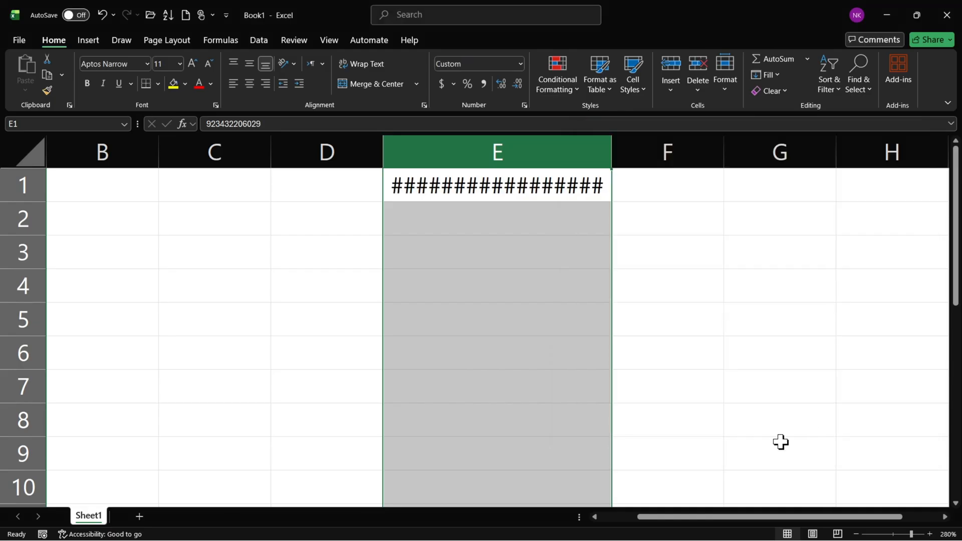
drag(612, 157, 697, 151)
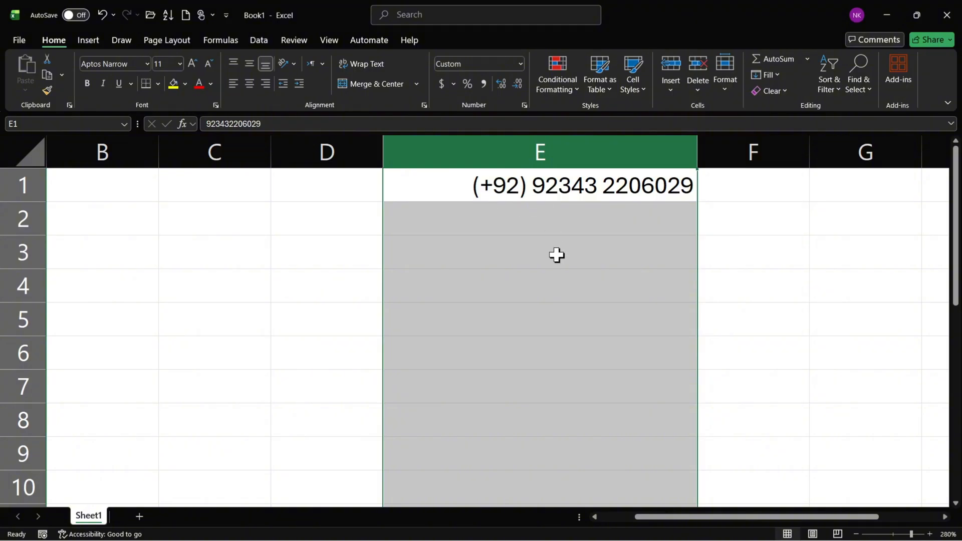
Remove the duplicate country code 92 from the start of the phone number in cell E1.
click(524, 105)
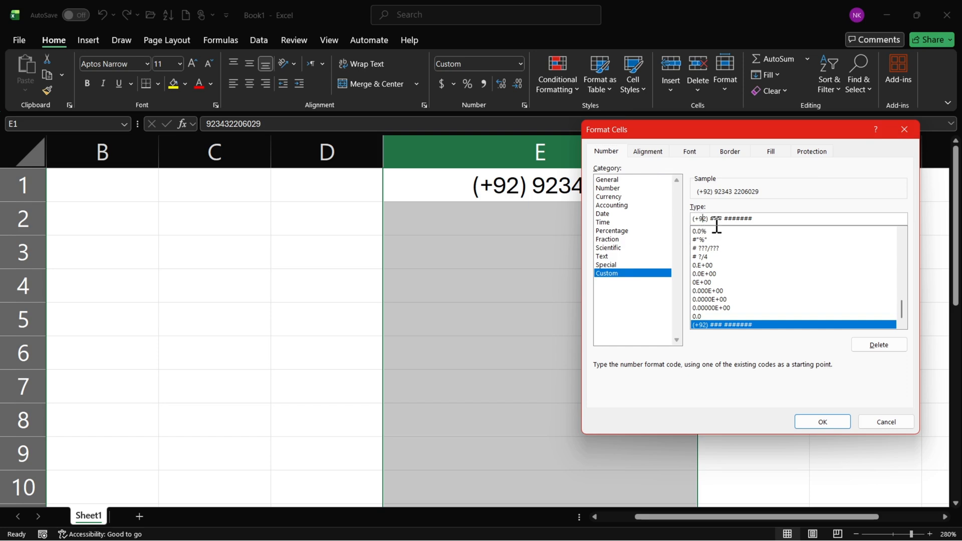
click(904, 129)
click(534, 187)
double_click(534, 187)
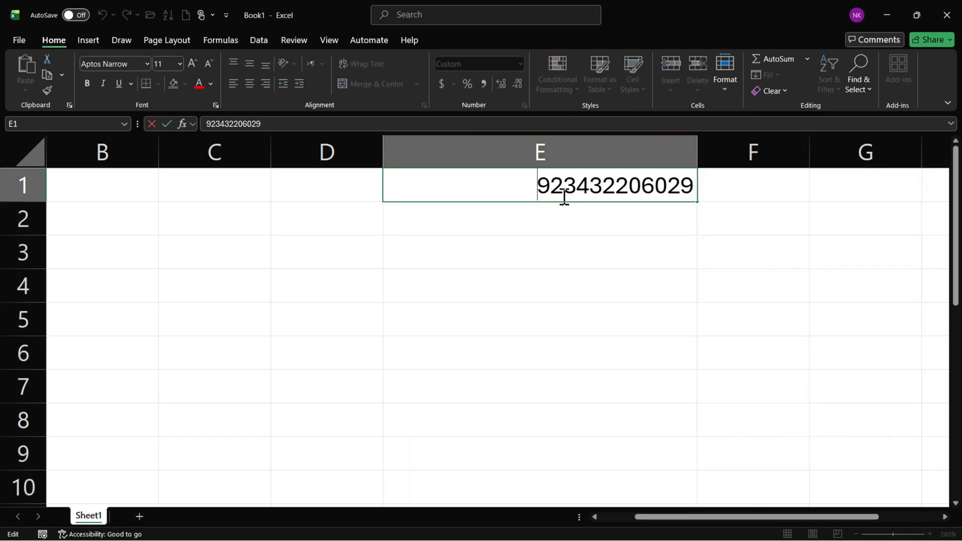
drag(564, 187, 536, 184)
key(BackSpace)
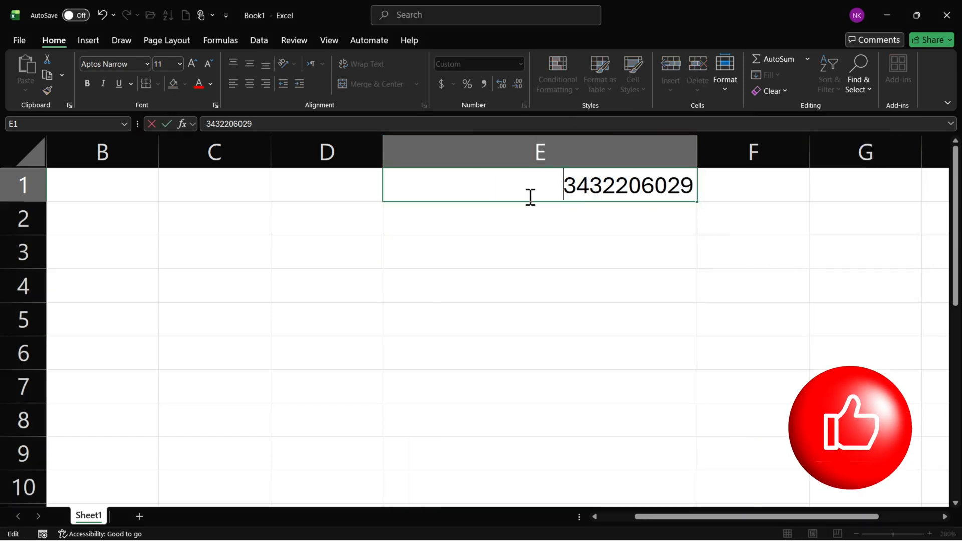
key(Return)
click(507, 198)
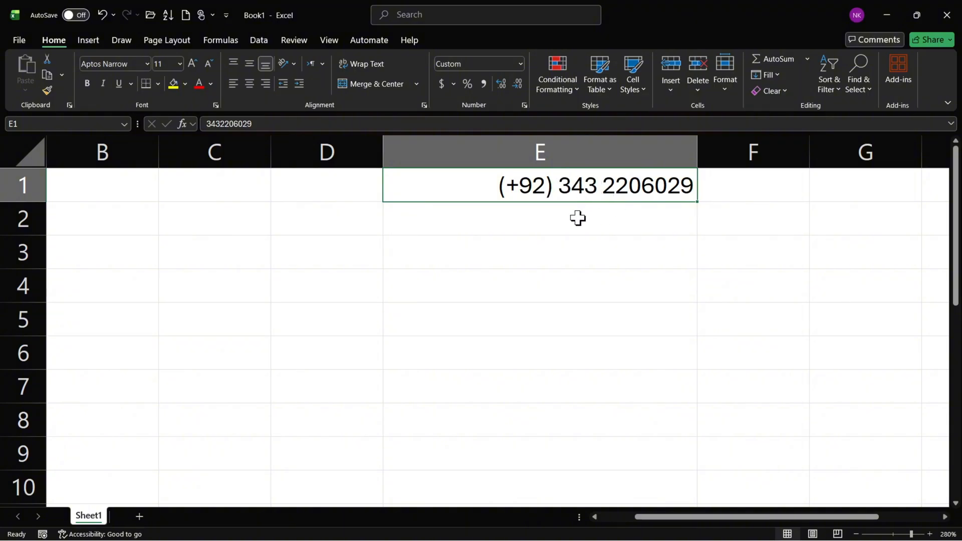
Change column E's custom number format to +92 ###-#######, without parentheses and with a hyphen between the digit groups.
click(573, 155)
click(523, 105)
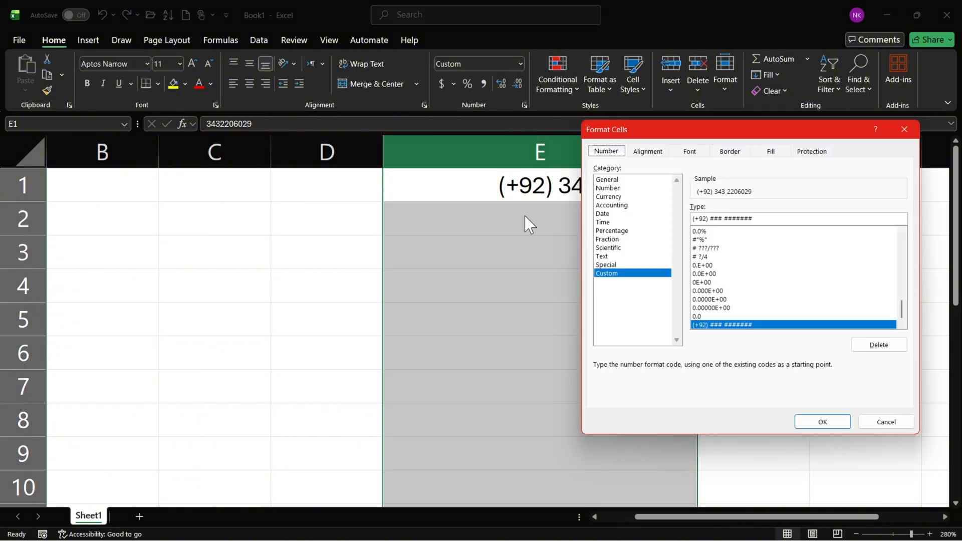
click(709, 219)
key(BackSpace)
click(696, 219)
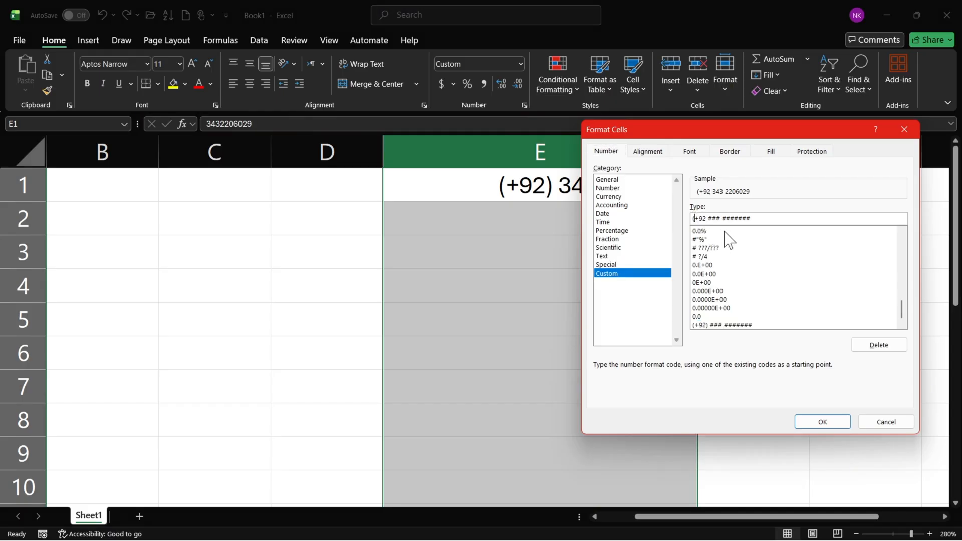
key(BackSpace)
click(721, 219)
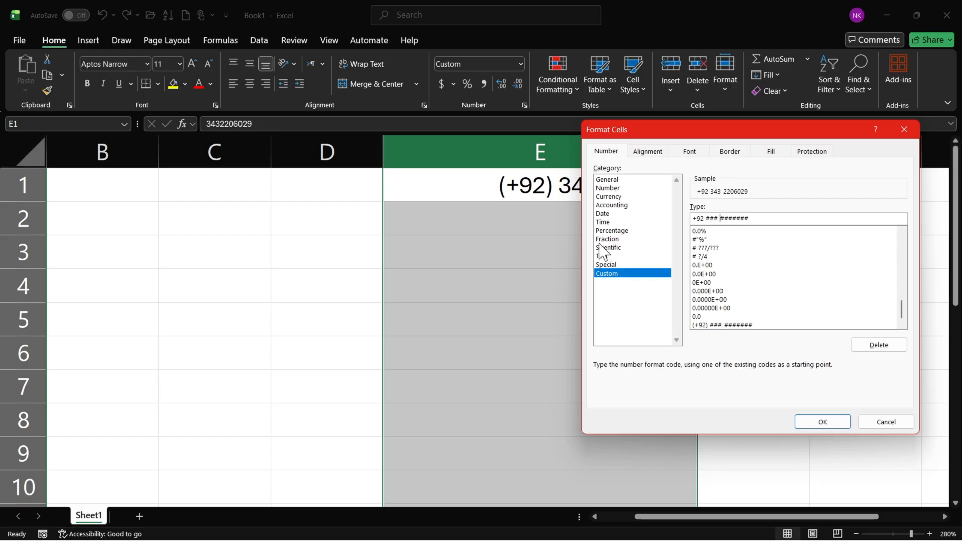
drag(652, 130, 521, 230)
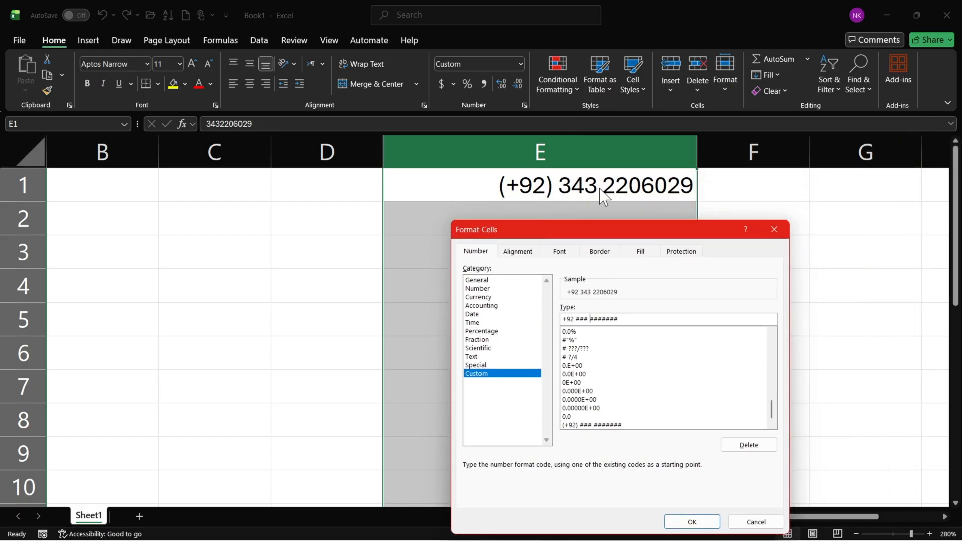
key(BackSpace)
text(-)
click(694, 522)
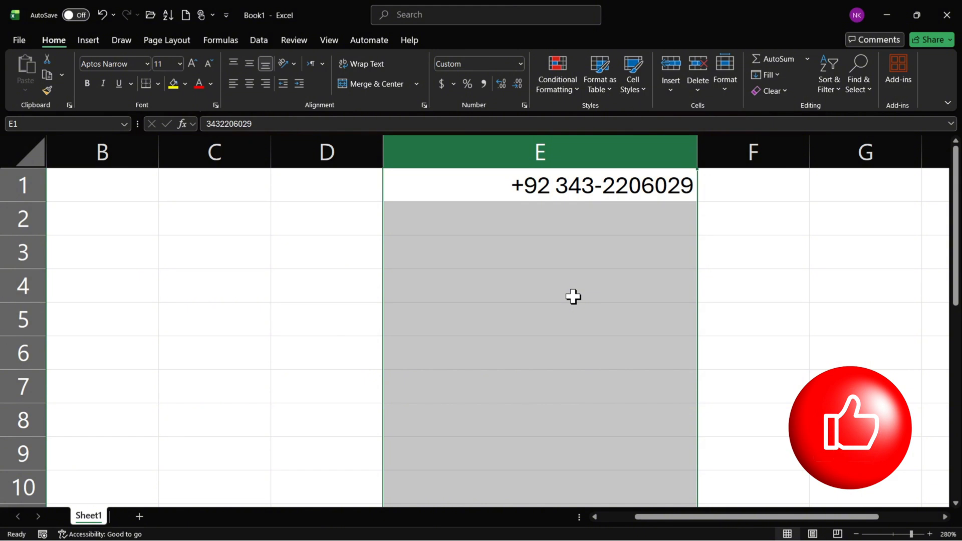
Enter the sample phone number in cell E2 without the country code or a leading zero.
click(574, 219)
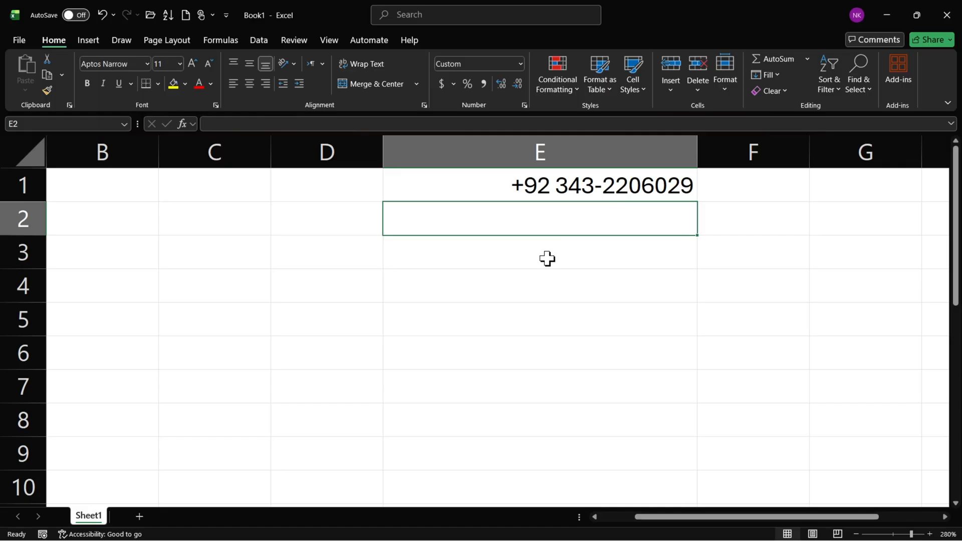
text(0343)
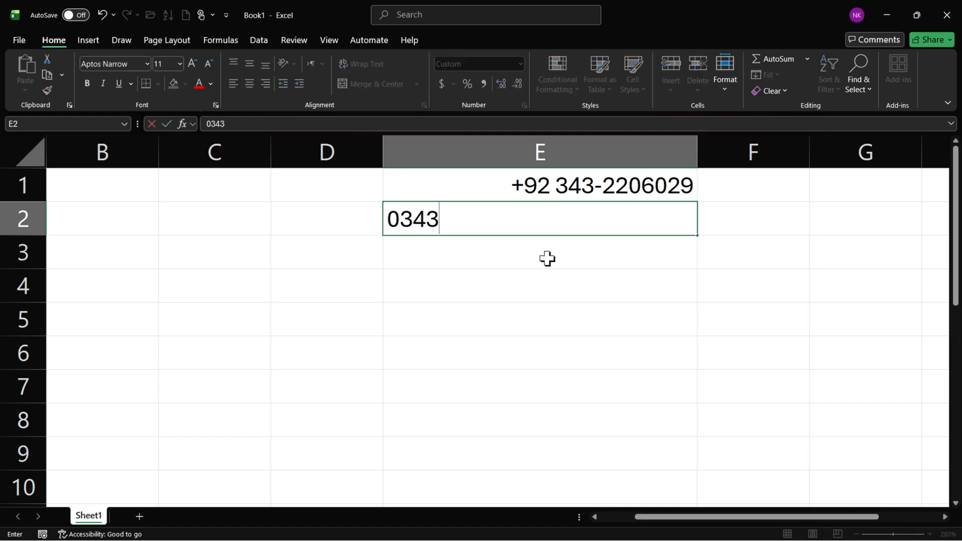
key(BackSpace)
key(BackSpace)
key(BackSpace)
key(BackSpace)
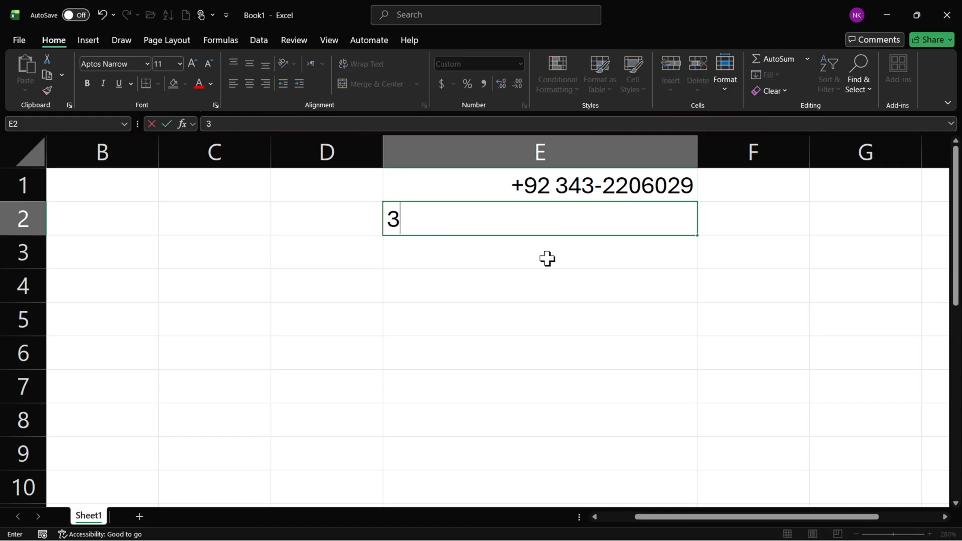
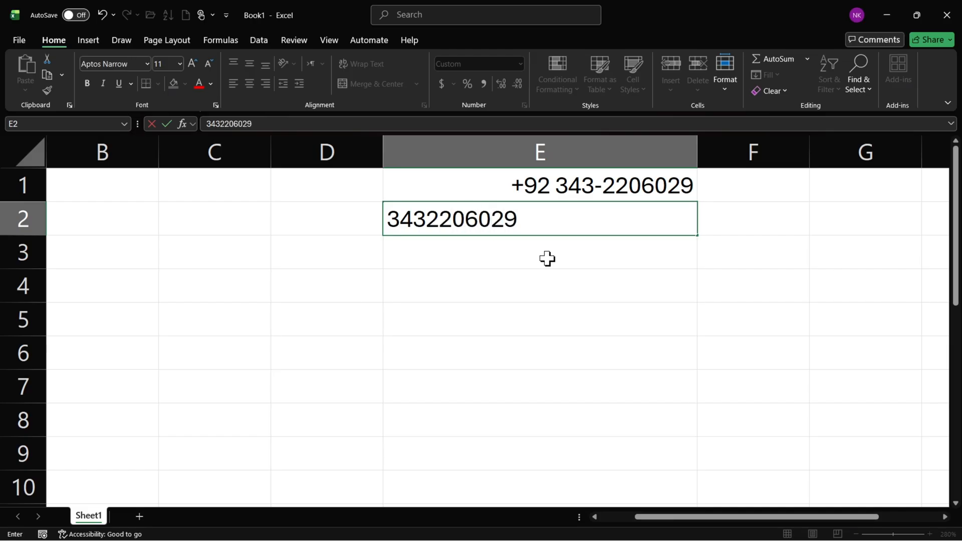
key(Return)
click(526, 213)
Enter the sample phone number with a leading zero in cell E3, then select column E and open its cell format settings.
click(537, 265)
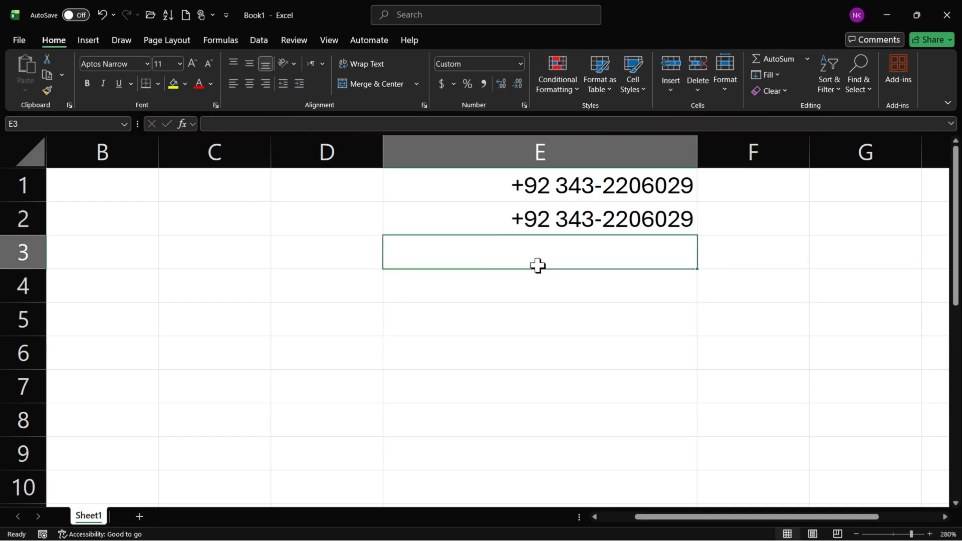
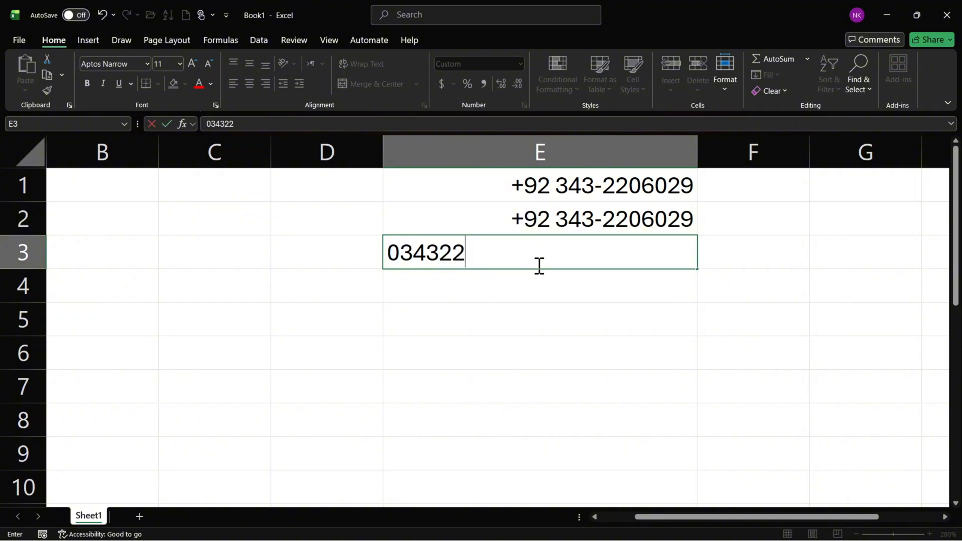
key(Return)
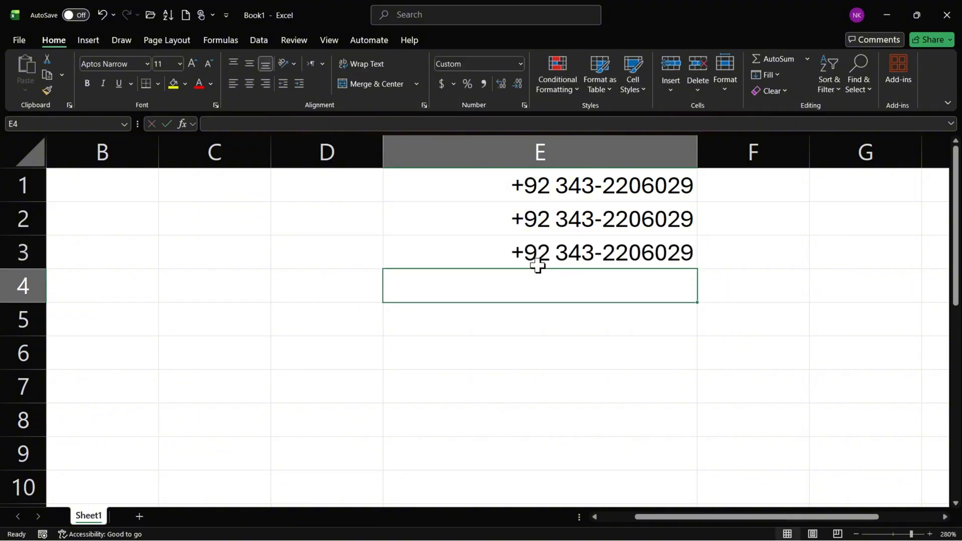
click(605, 159)
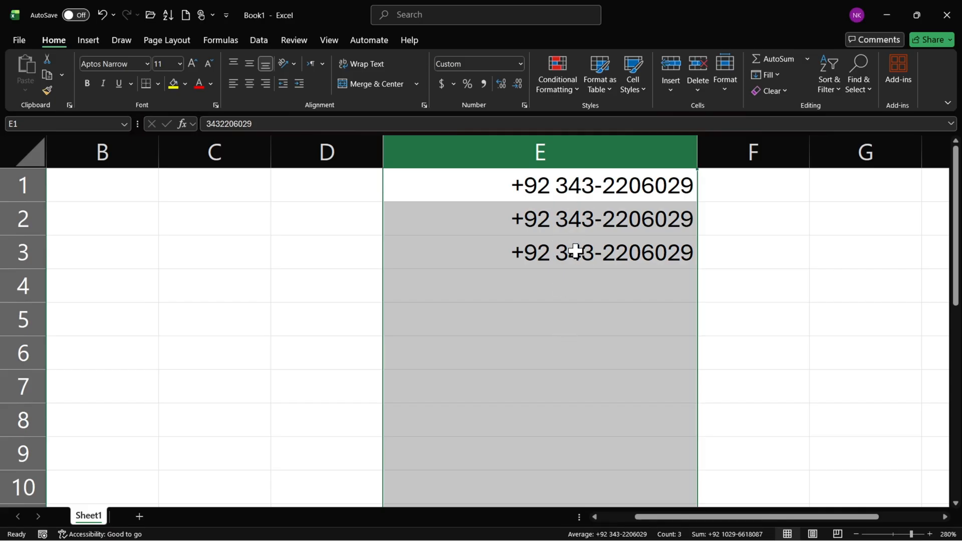
click(524, 106)
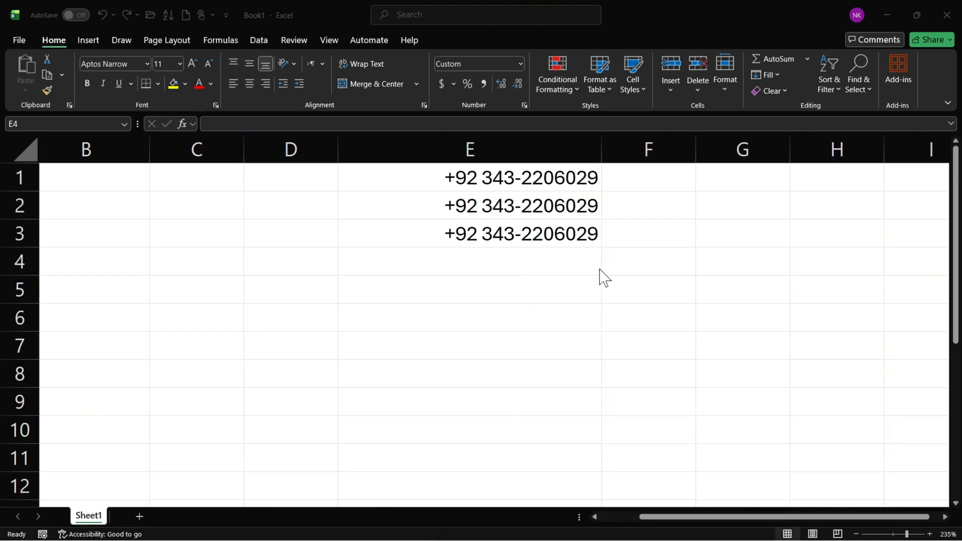
Widen column B and enter the heading GMAIL in cell B1.
scroll(576, 280, left, 2)
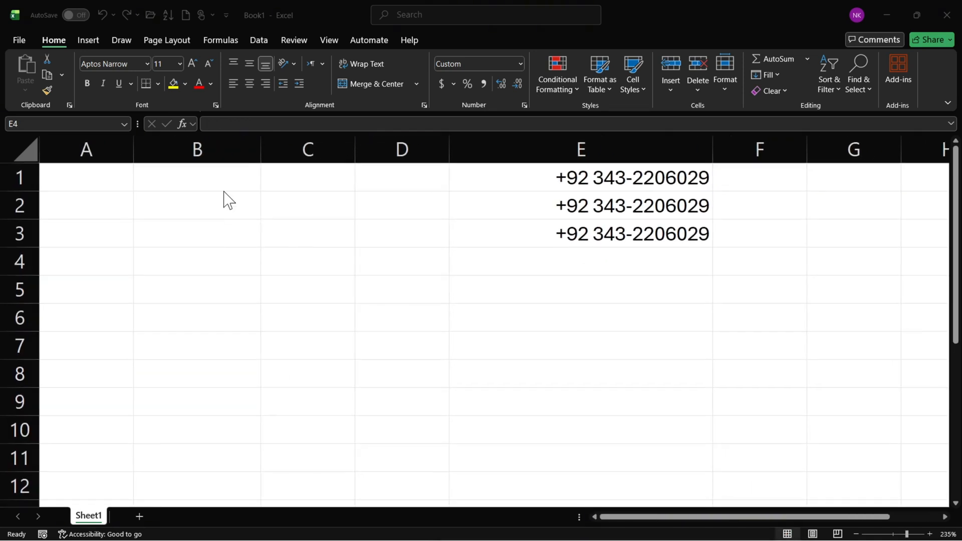
click(228, 187)
click(238, 153)
drag(261, 149, 314, 150)
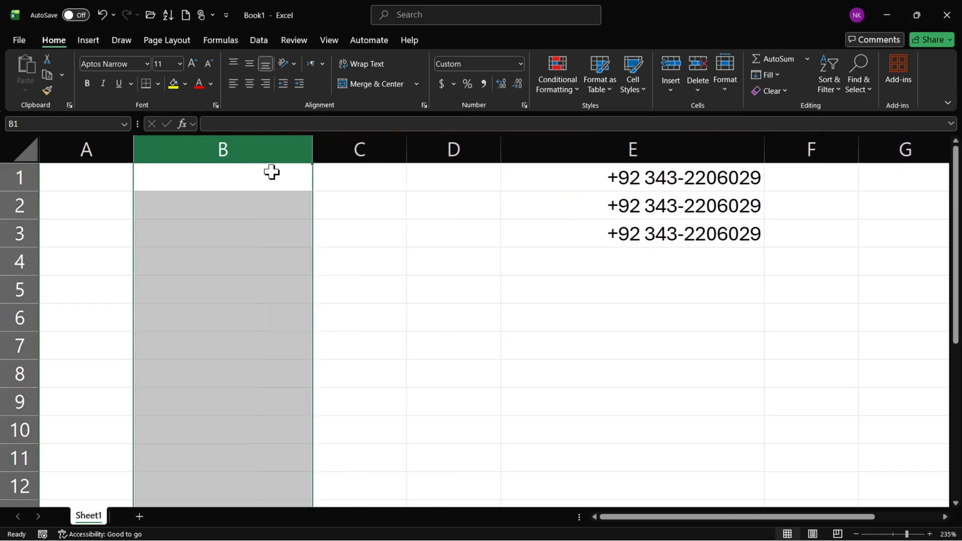
click(258, 174)
text(GMAIL)
key(Return)
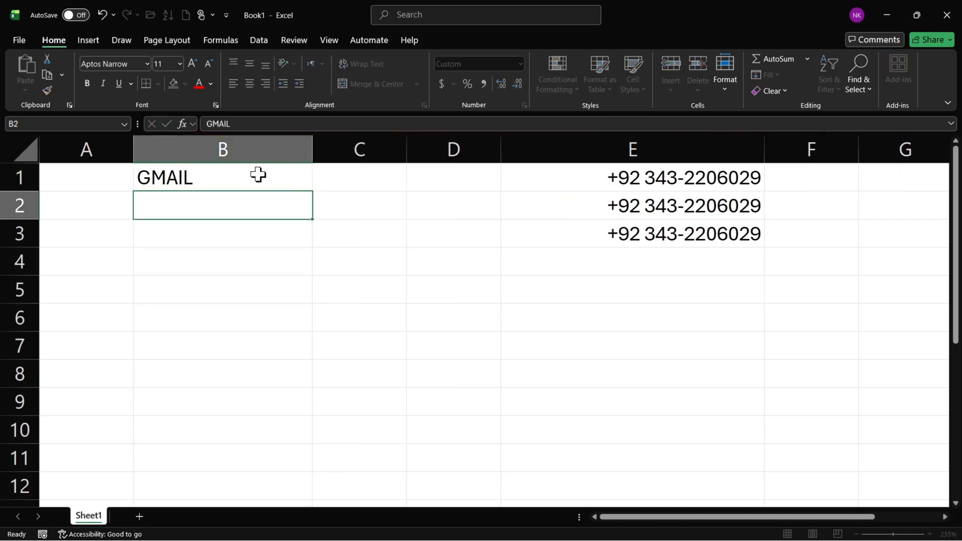
Select column B and choose the Custom category in its cell format settings.
click(265, 150)
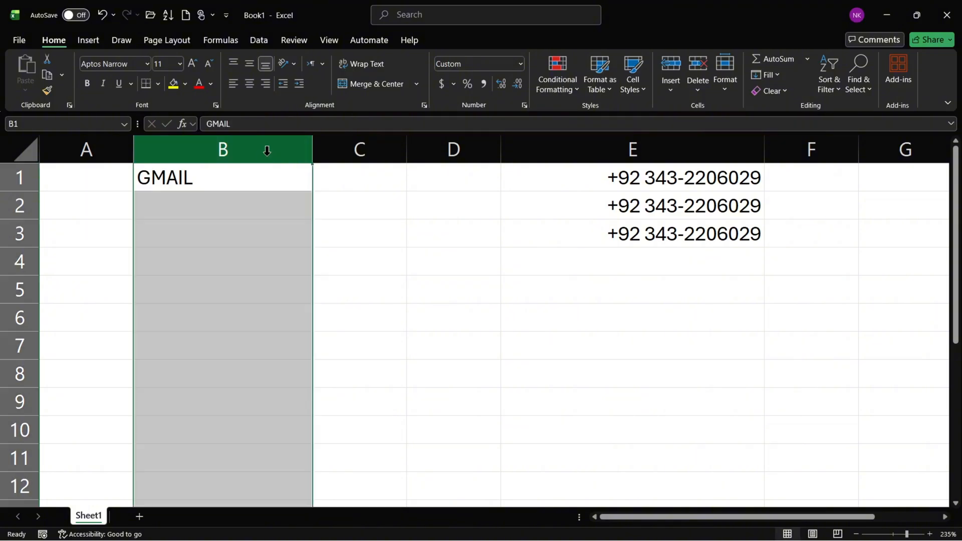
scroll(240, 290, down, 1)
scroll(240, 289, down, 5)
scroll(238, 293, up, 6)
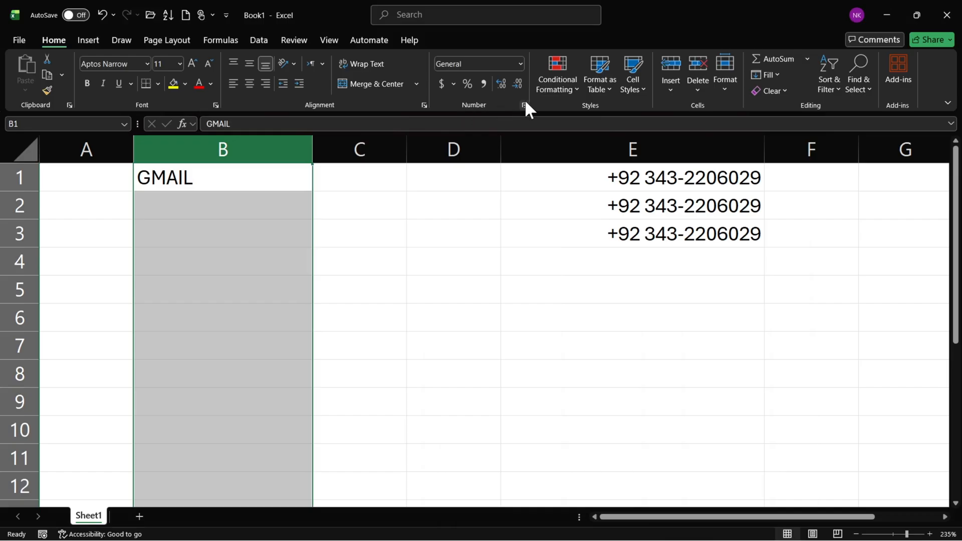
click(525, 104)
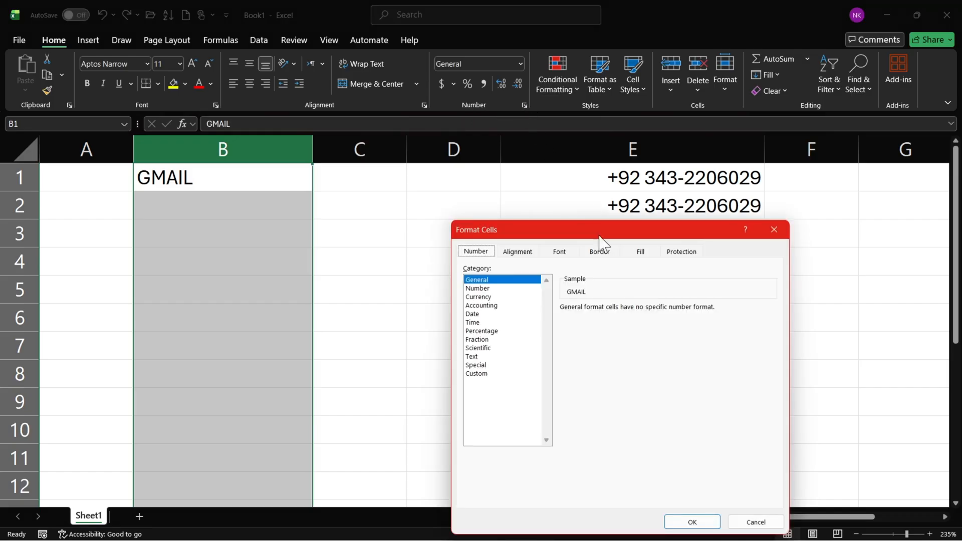
click(484, 373)
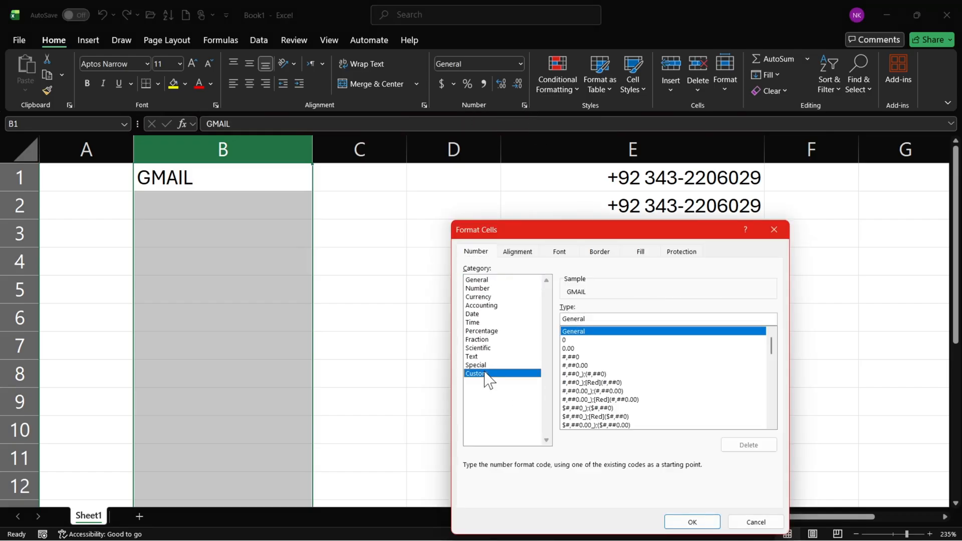
click(617, 319)
drag(595, 319, 555, 323)
text(@)
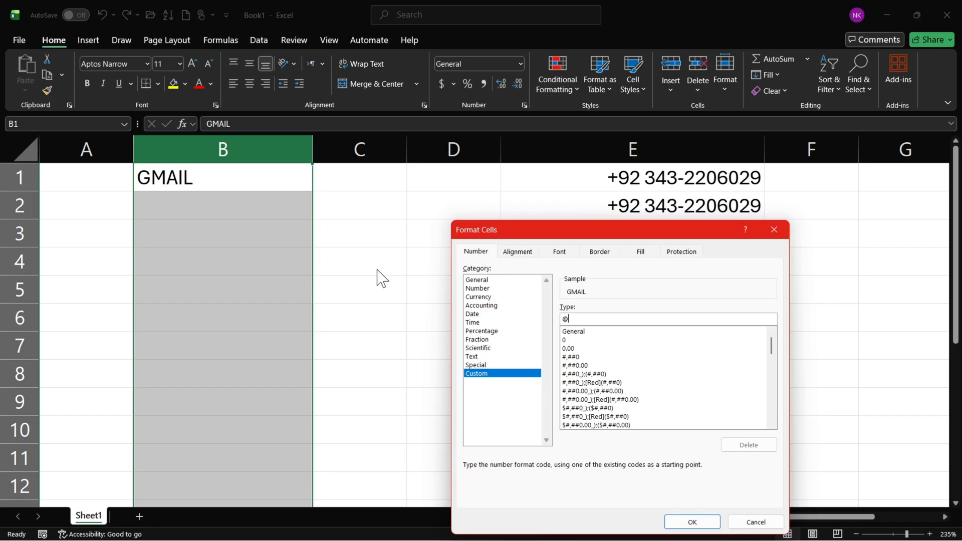
text(")
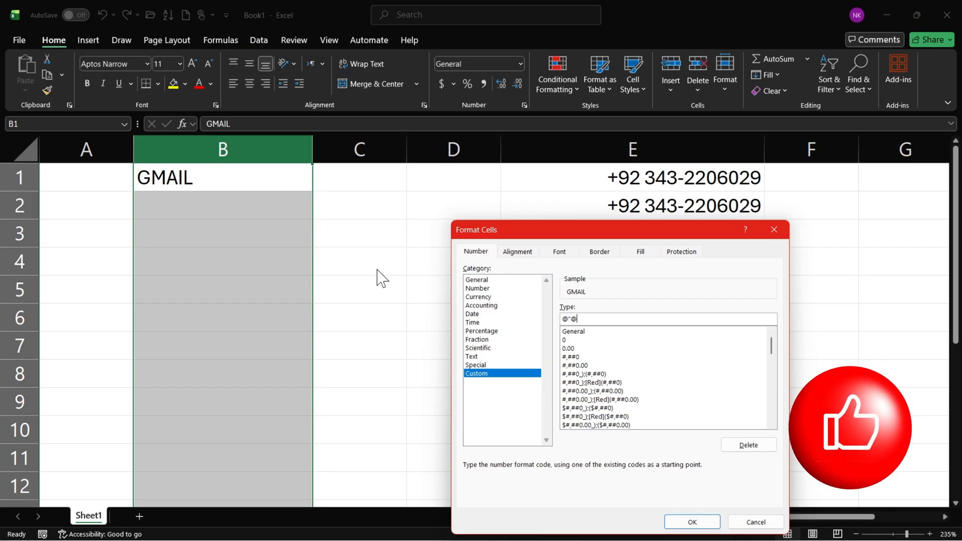
text(@gmail.c)
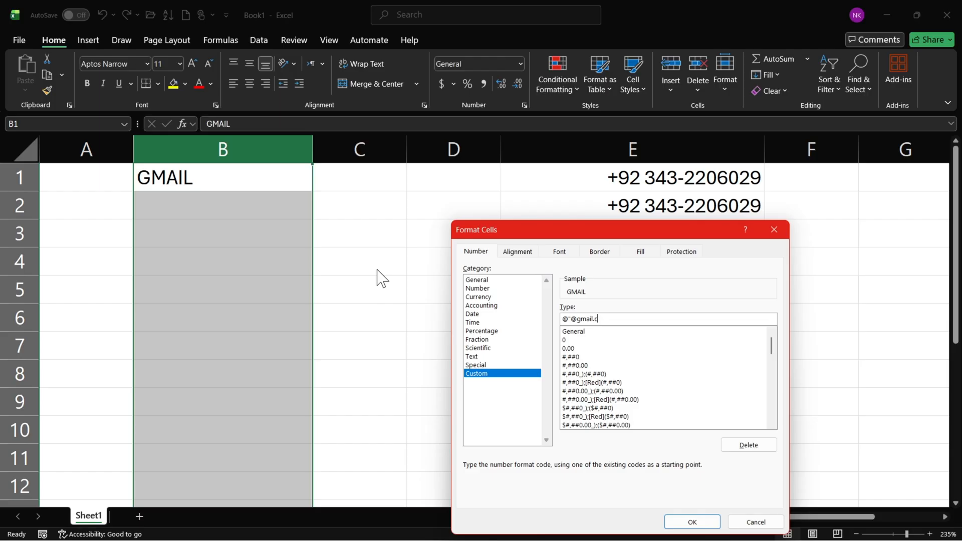
text(om")
mouse_move(619, 319)
mouse_down()
mouse_move(556, 319)
mouse_move(615, 320)
mouse_up()
click(614, 318)
click(616, 319)
click(693, 522)
Reset the number format of the heading cell B1 to General.
click(226, 211)
click(204, 183)
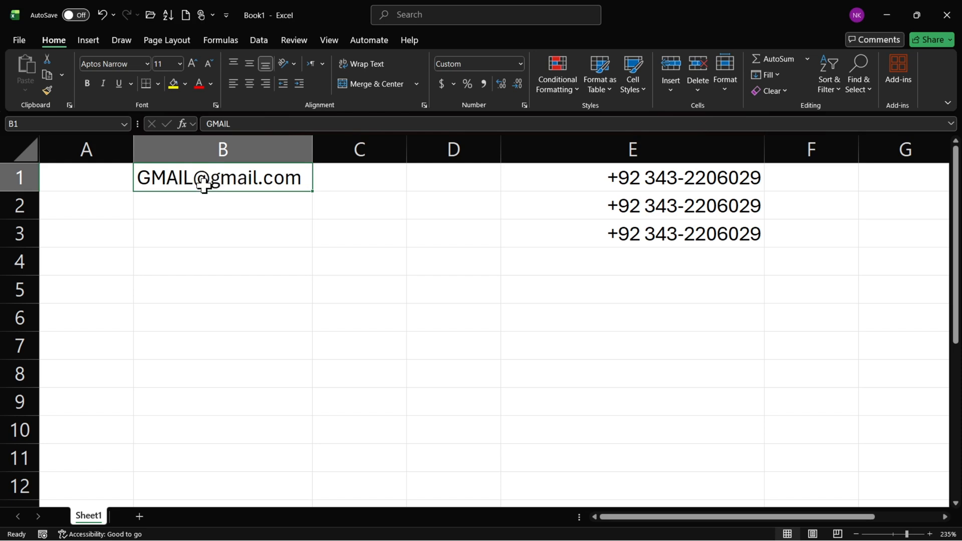
click(520, 64)
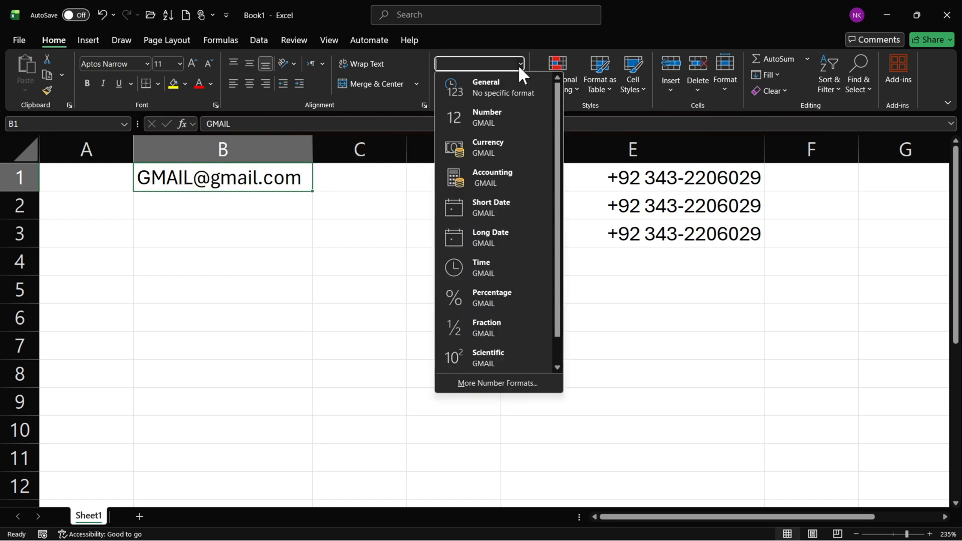
click(506, 84)
Enter a sample username in B2 and the same username followed by 123 in B3, both without the Gmail domain, then select B3.
click(220, 205)
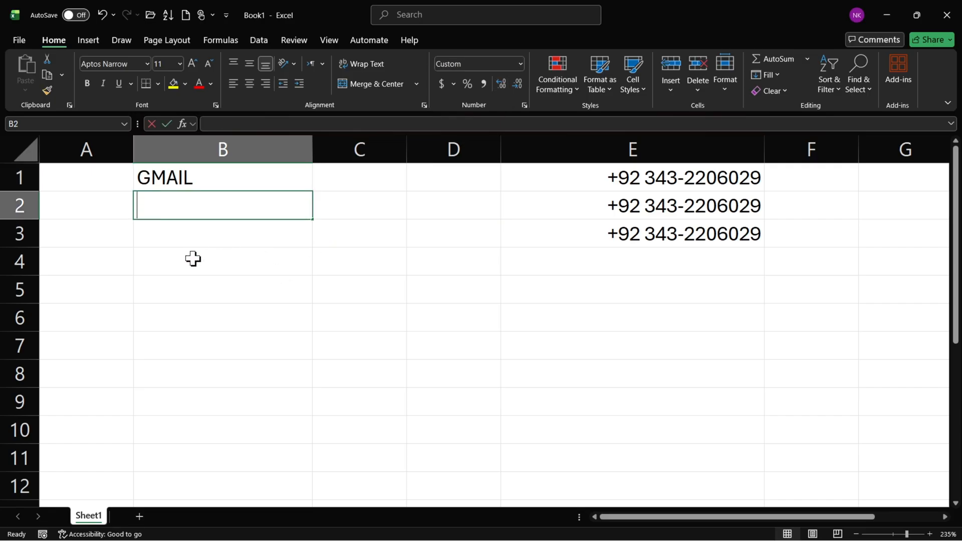
key(Return)
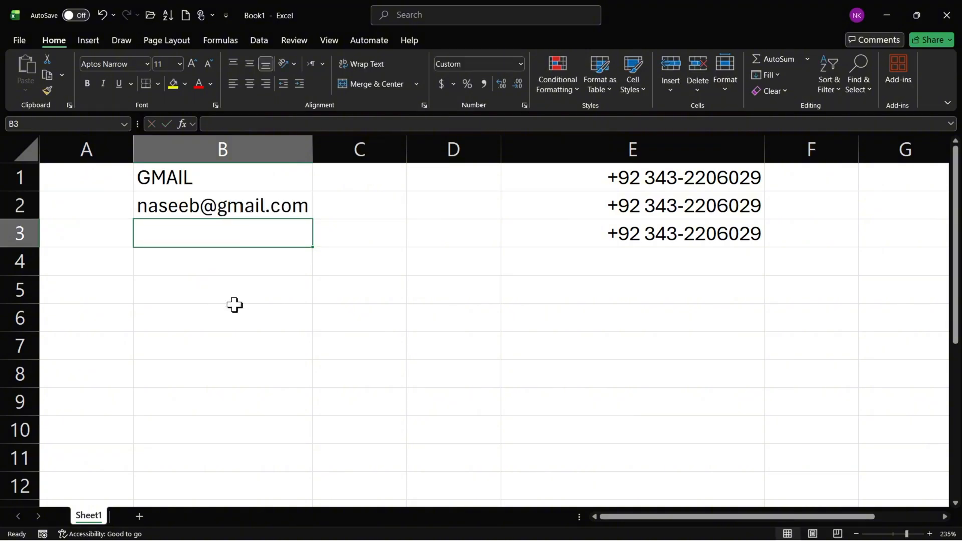
key(Return)
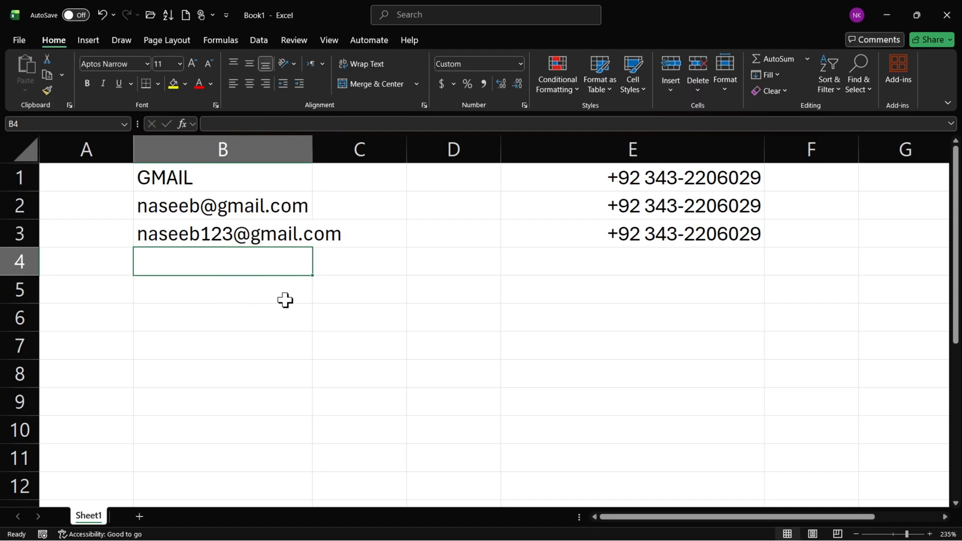
click(245, 236)
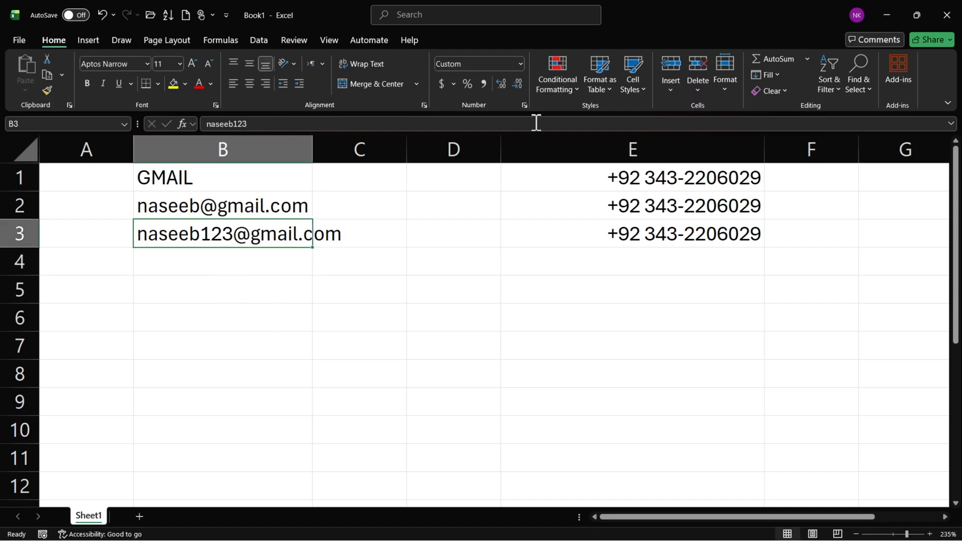